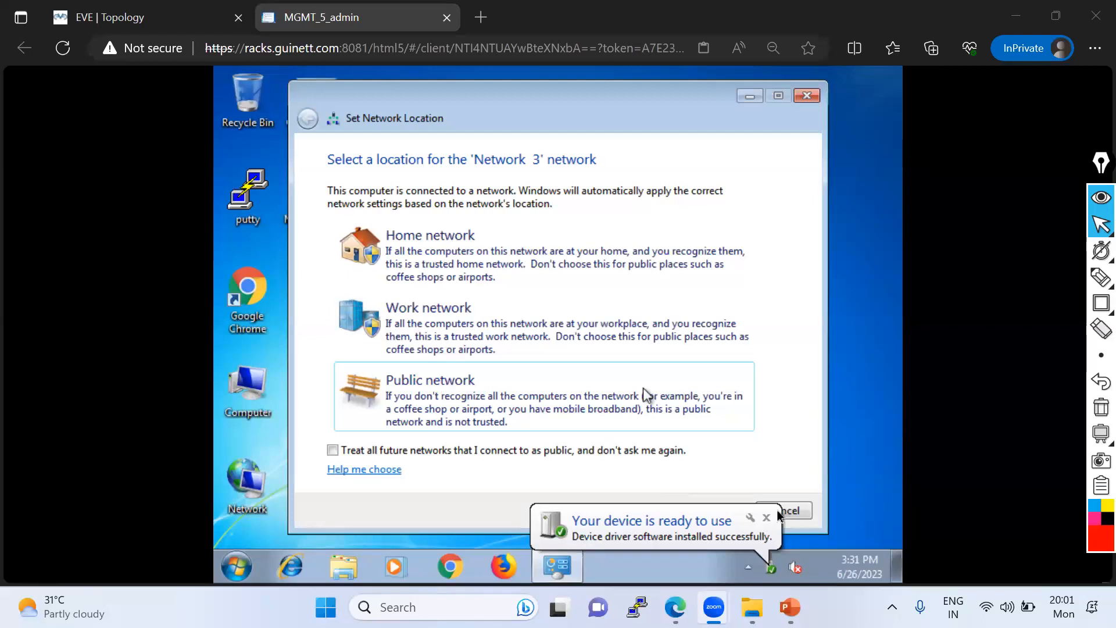
- Dismiss the network location prompt and set the remote desktop's screen resolution to 1440 × 900, keeping the changes
click(788, 511)
click(674, 333)
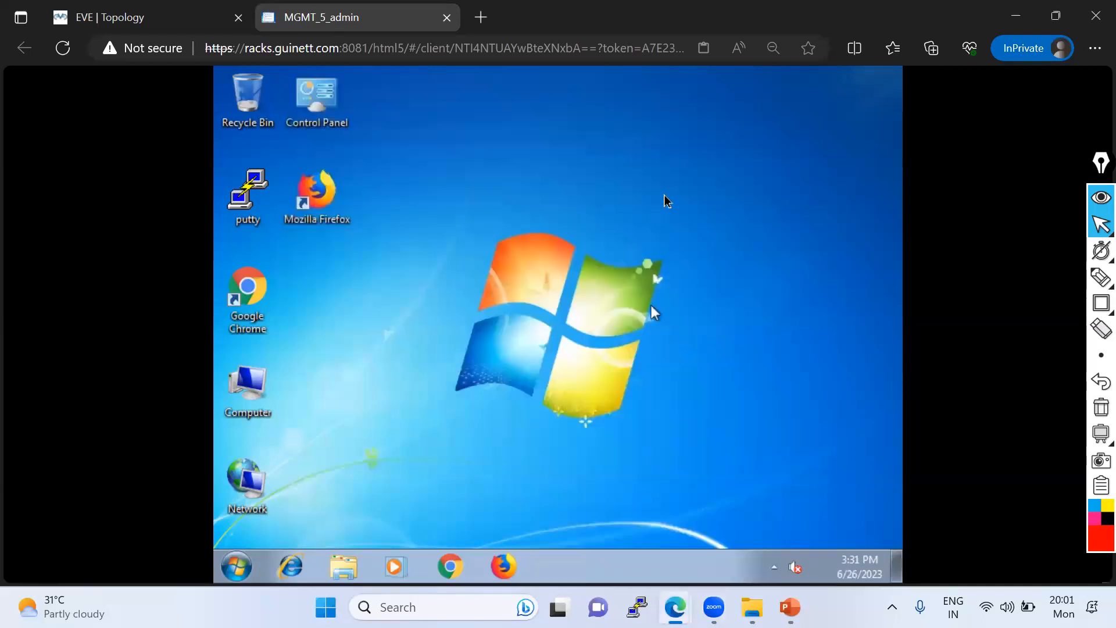
right_click(467, 170)
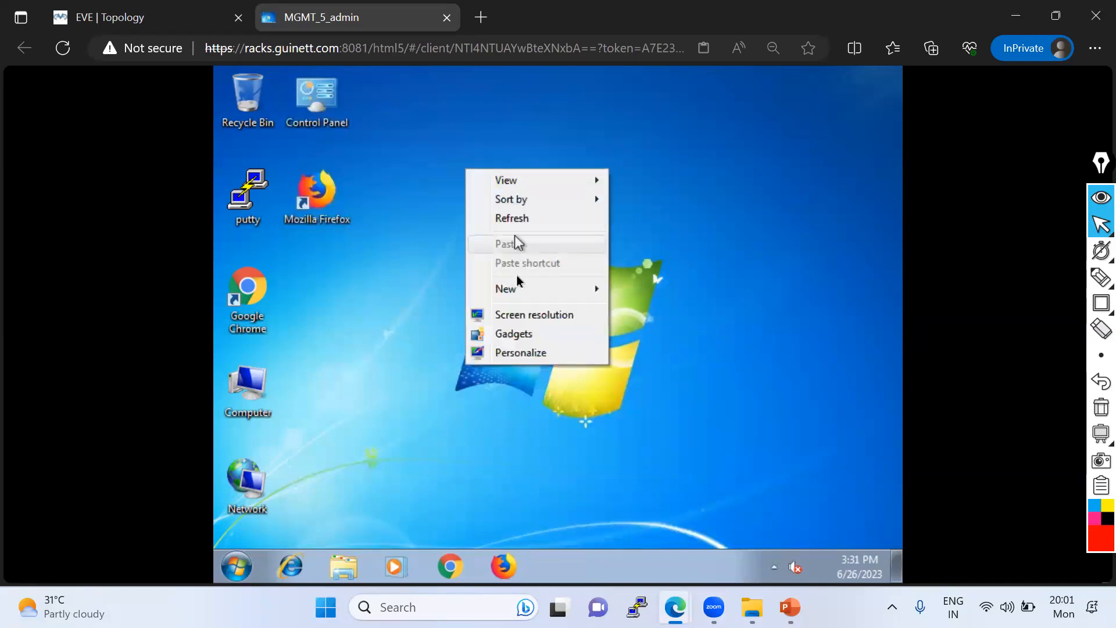
click(515, 317)
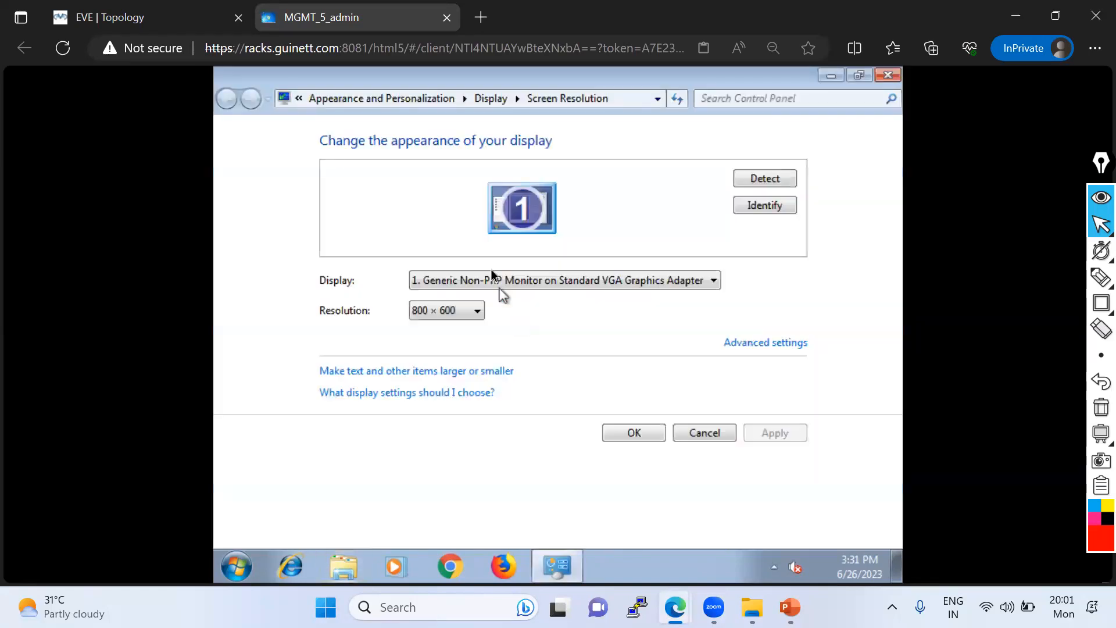
click(433, 312)
click(476, 403)
click(764, 435)
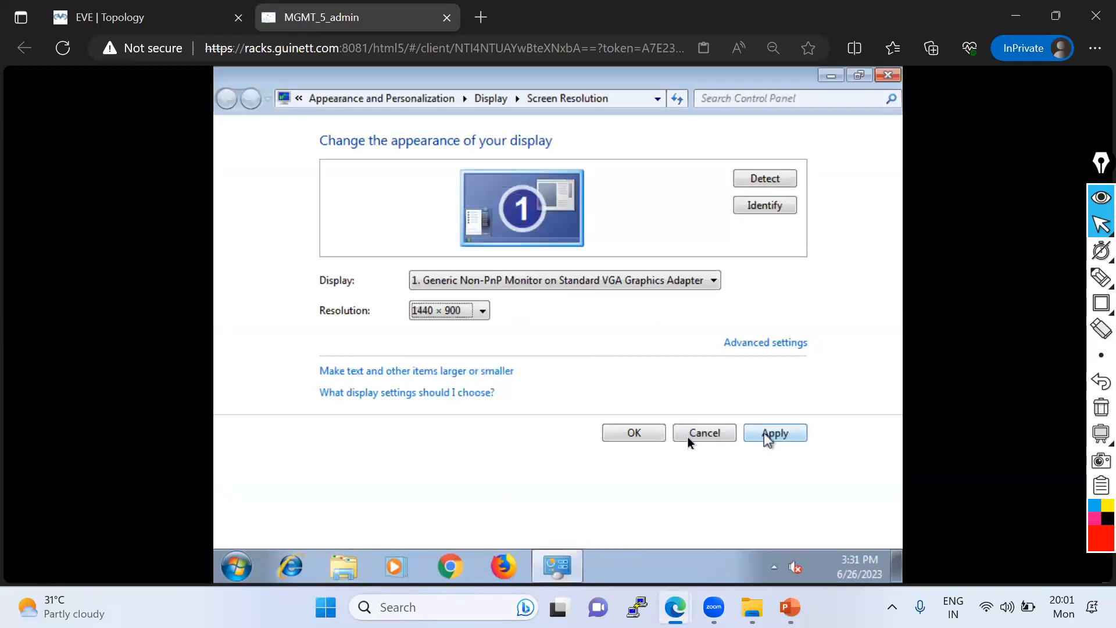
click(777, 435)
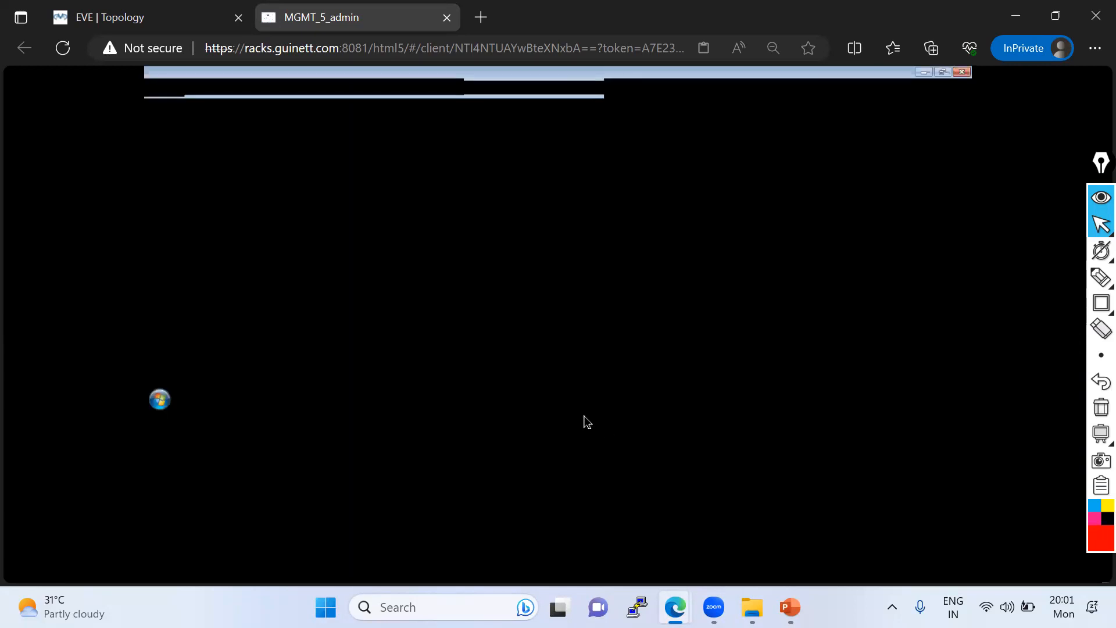
click(578, 311)
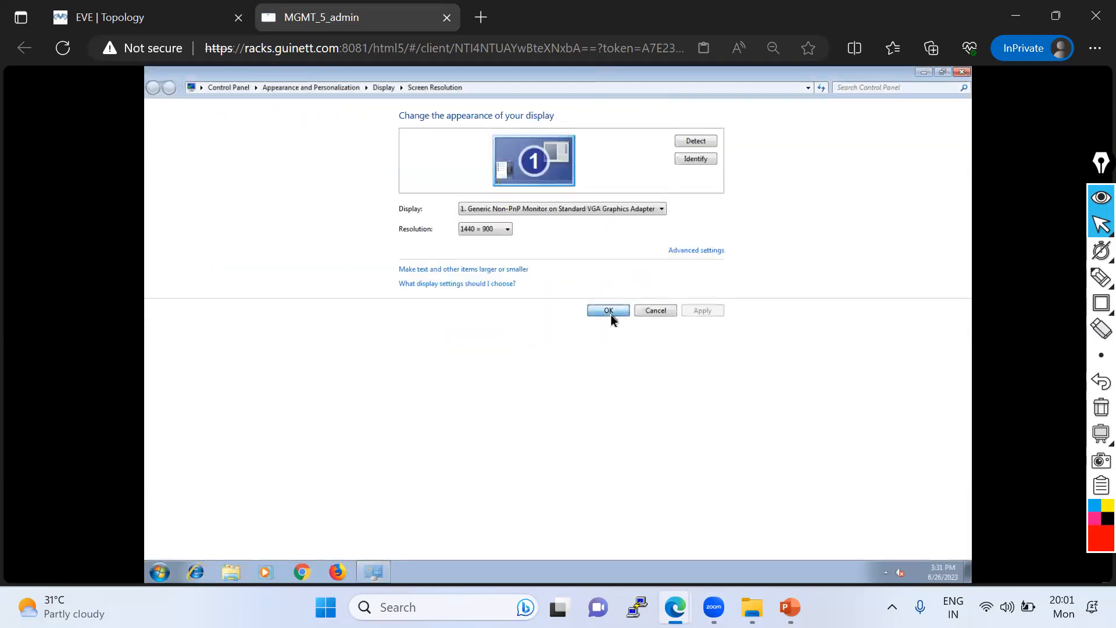
click(610, 315)
right_click(352, 218)
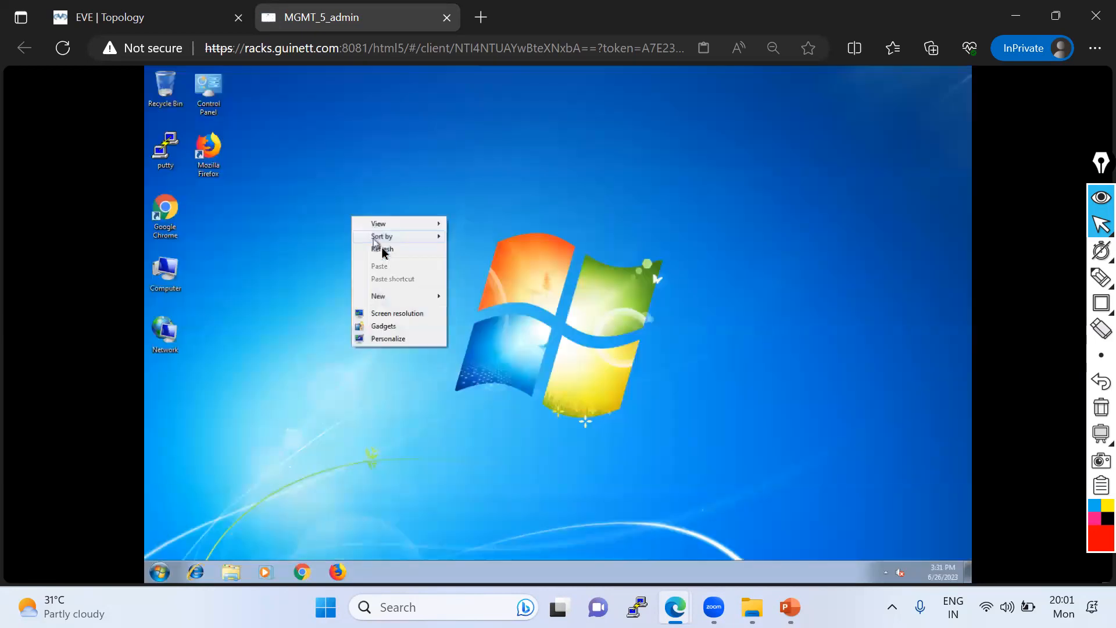
click(384, 250)
- Open a command prompt (cmd) on the management desktop and run ipconfig
click(163, 570)
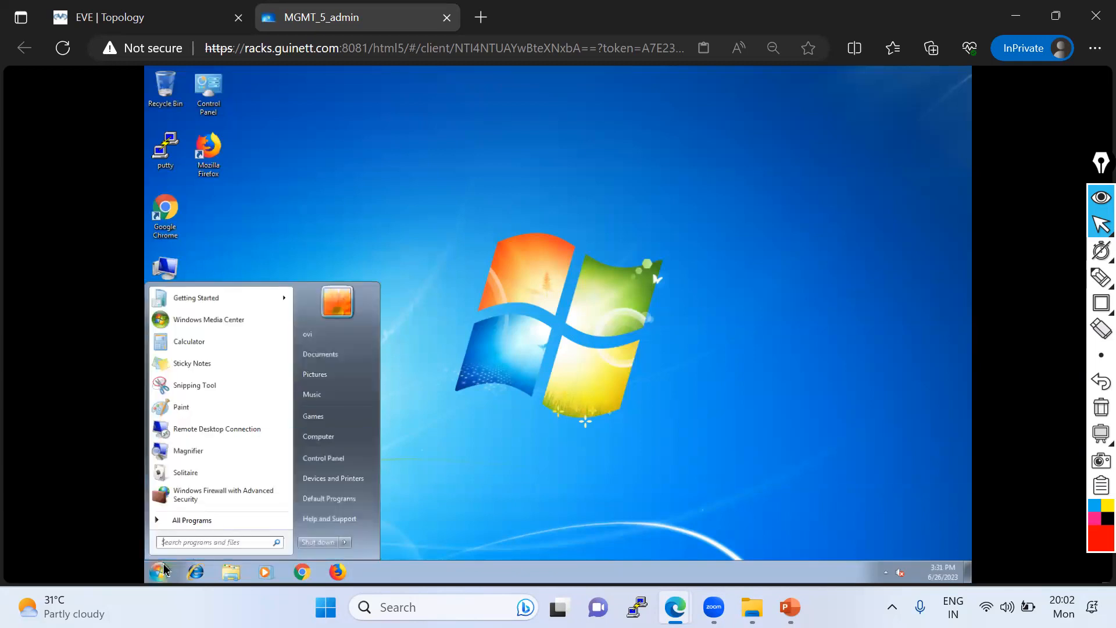
text(cmd)
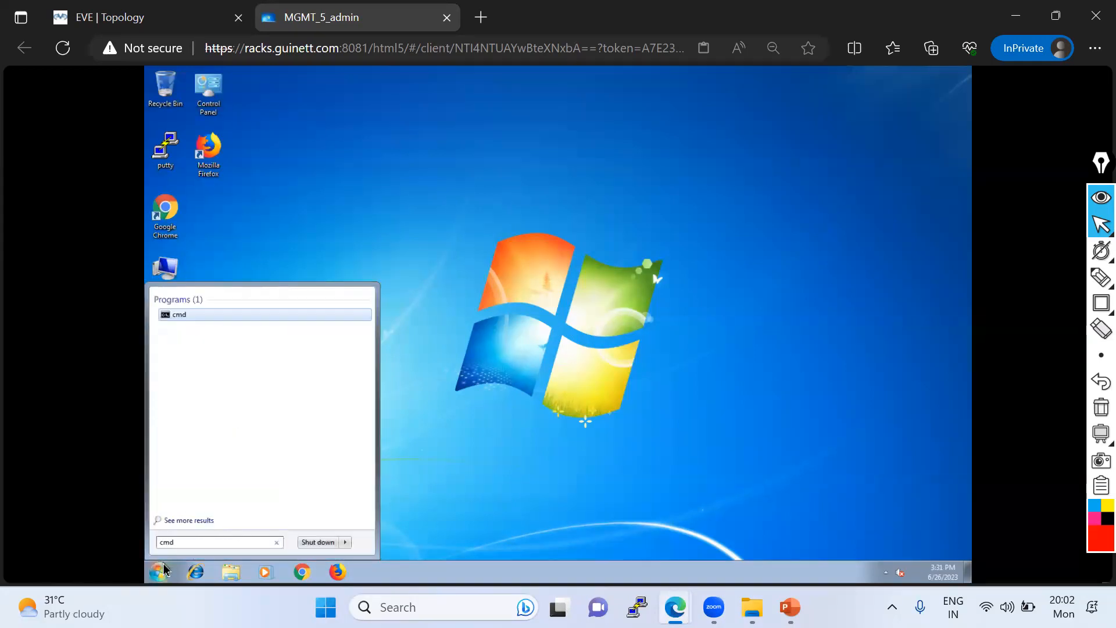
key(Return)
text(ipcofn)
key(BackSpace)
key(BackSpace)
text(nfi)
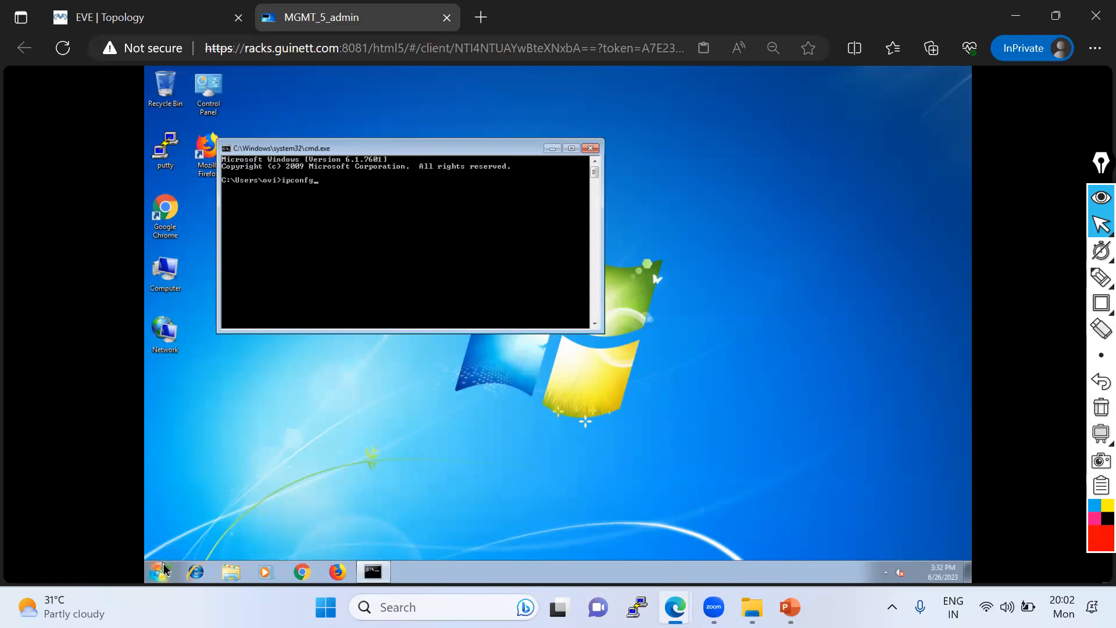
text(g)
key(Return)
key(Return)
key(Return)
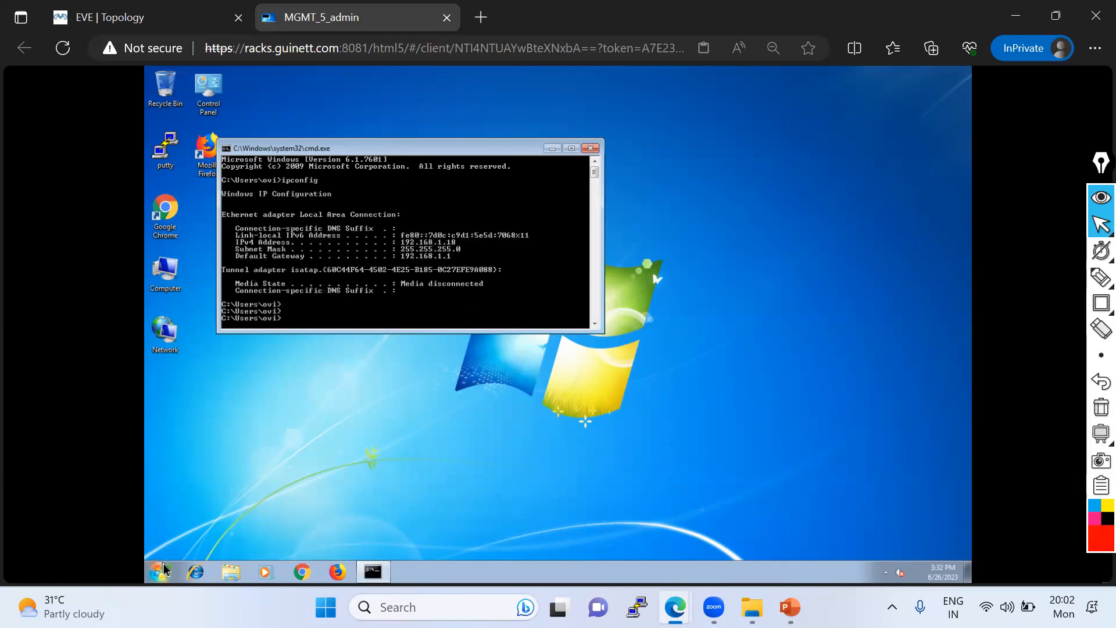
- Launch Google Chrome on the management desktop, maximize its window and dismiss the default browser notice
click(307, 573)
click(158, 18)
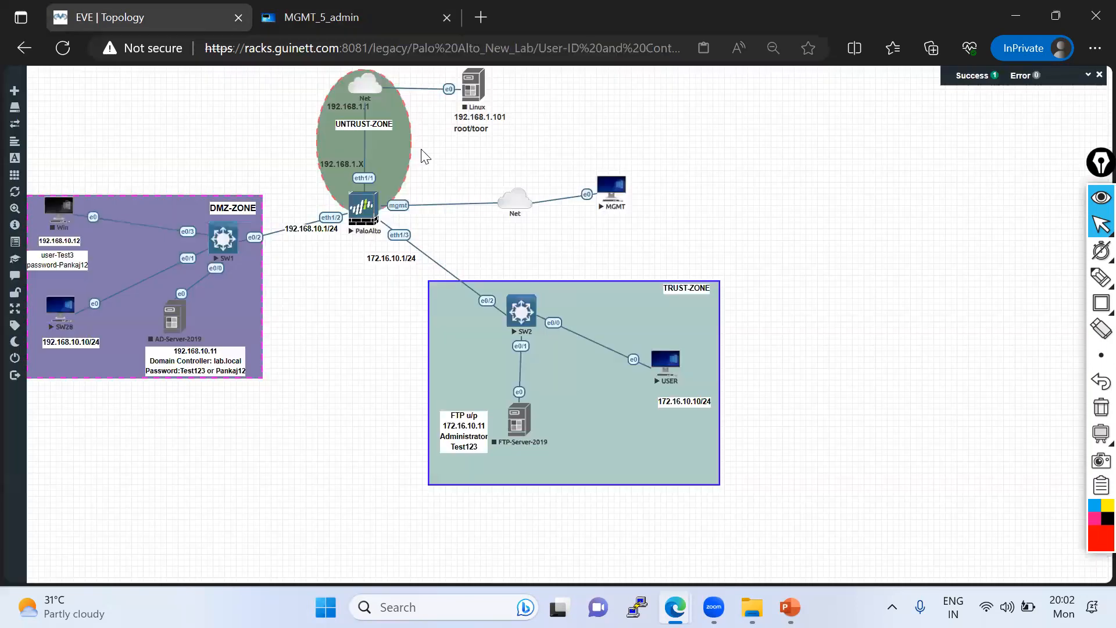
click(338, 19)
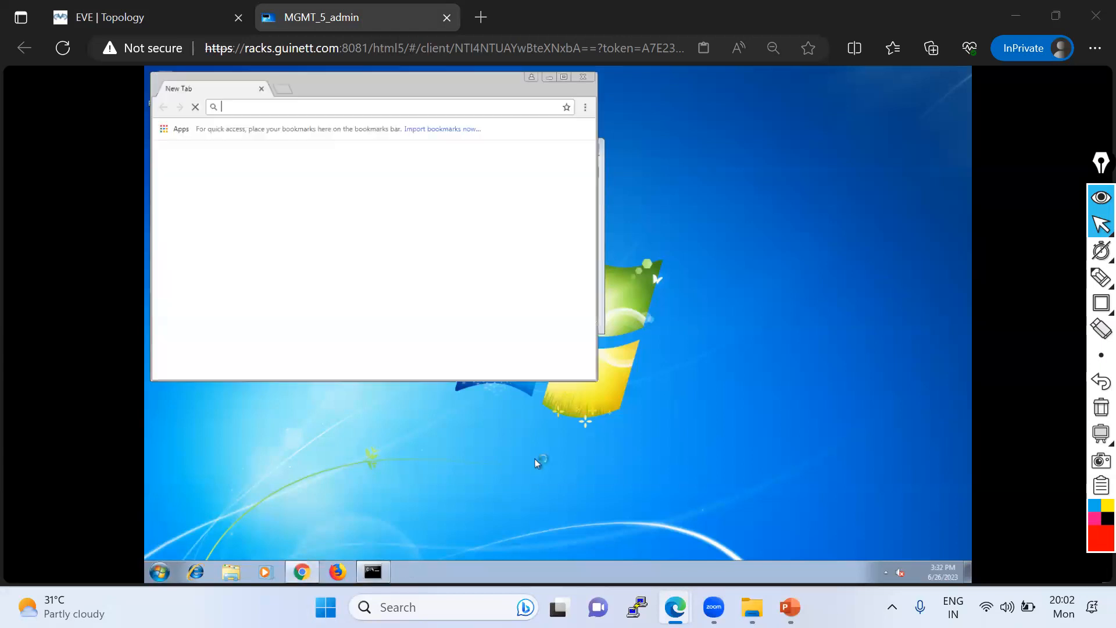
click(563, 77)
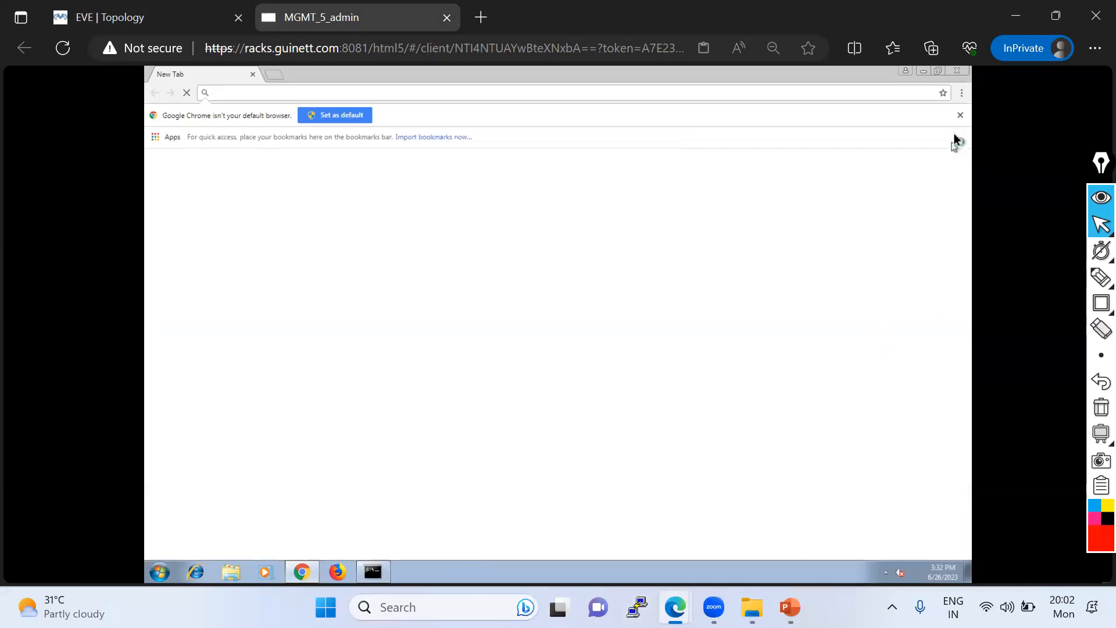
click(960, 116)
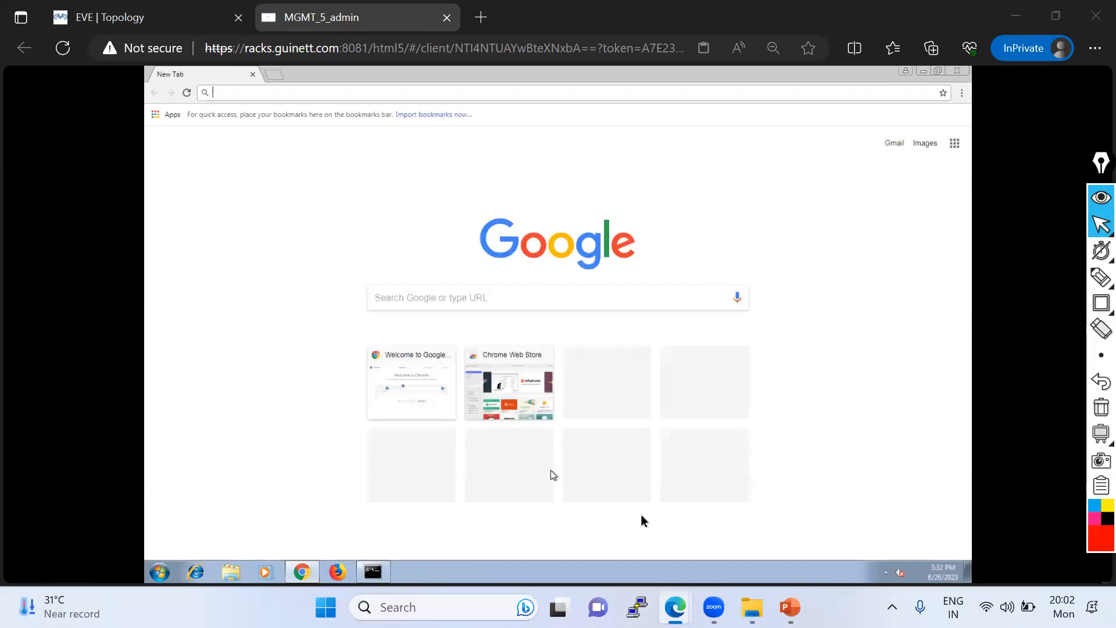
- Open the PNETLab login page on racks.guinett.com in a new browser tab
click(492, 22)
text(ra)
key(Return)
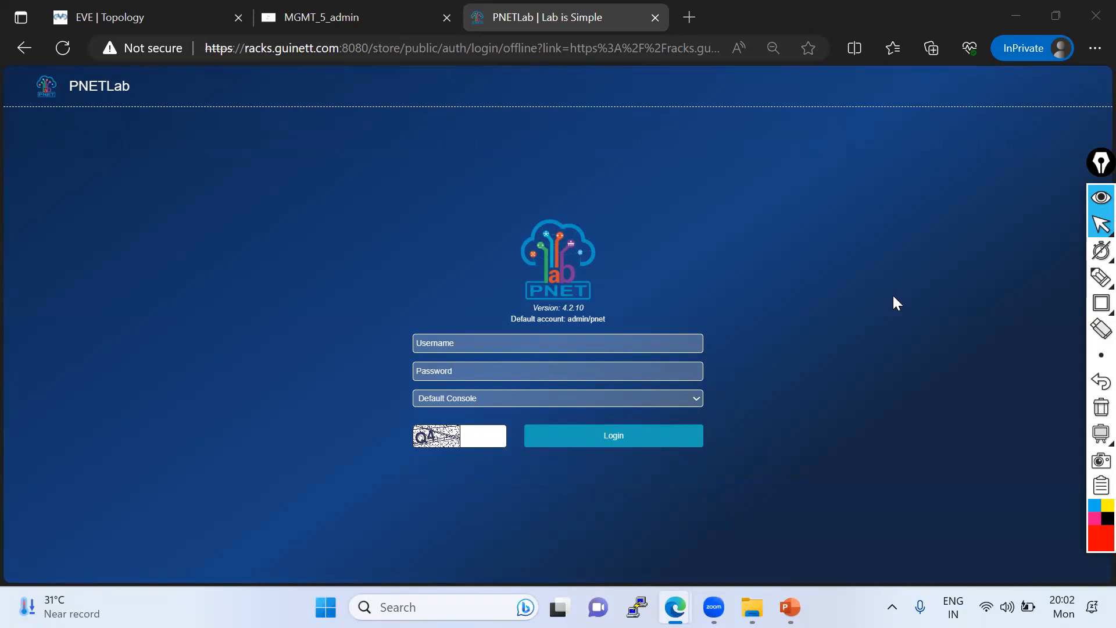
- Enter the account username and paste the account password in the PNETLab login form
click(425, 349)
text(Chandan)
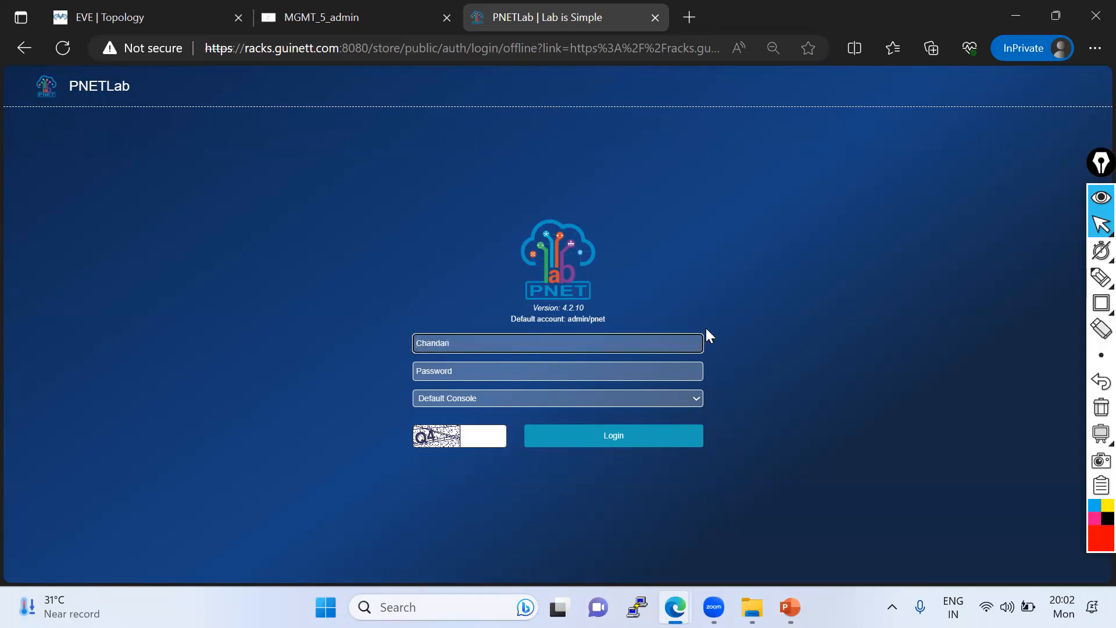
click(706, 327)
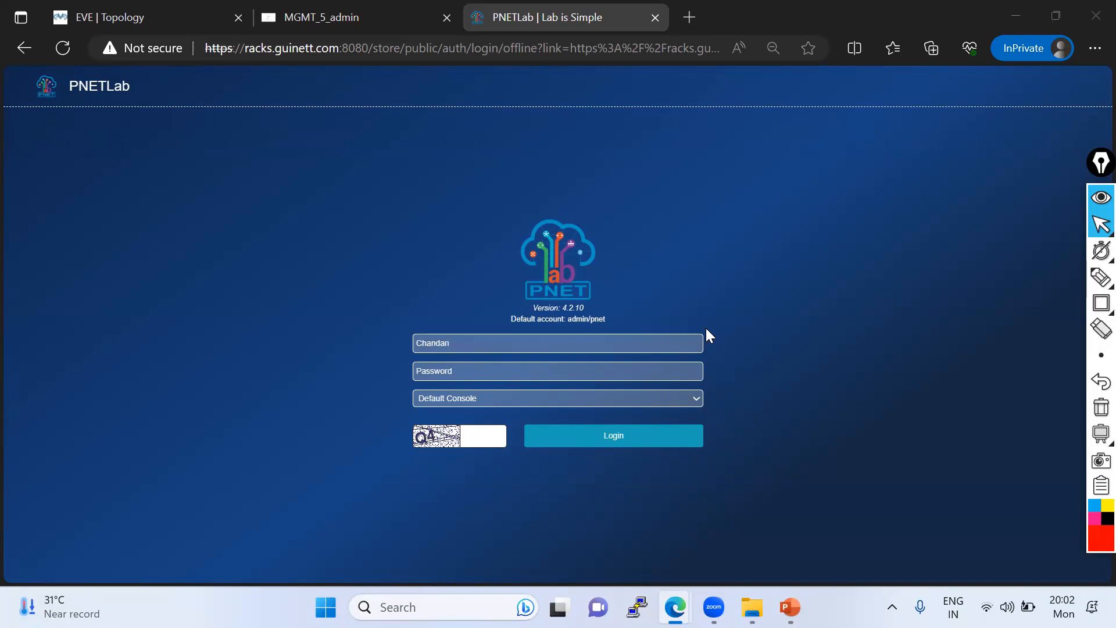
click(449, 372)
key(ctrl+v)
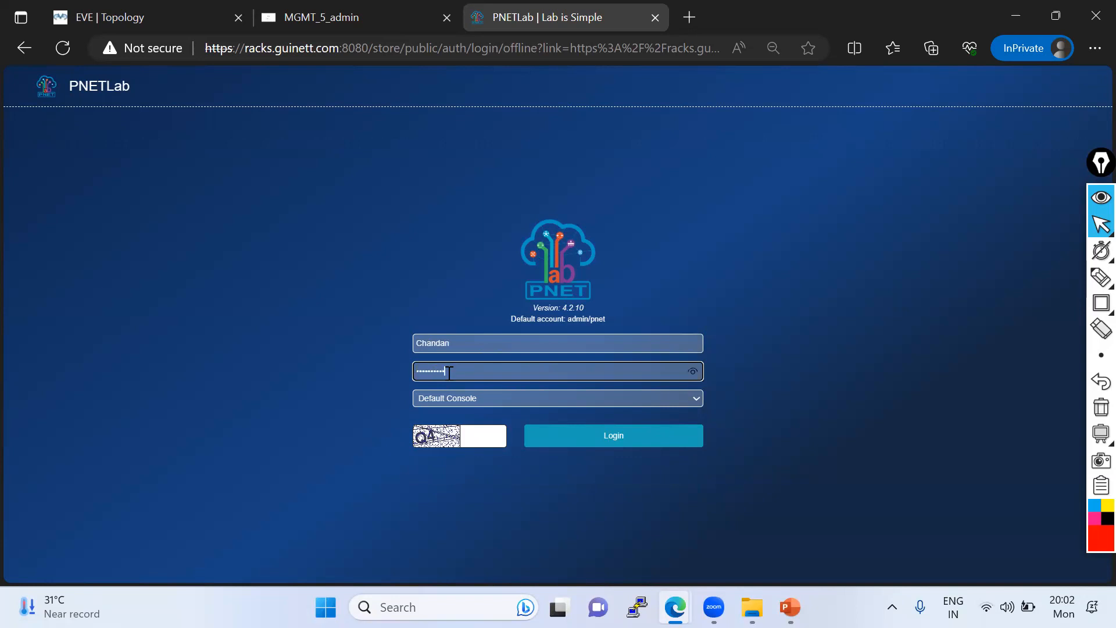
click(1057, 159)
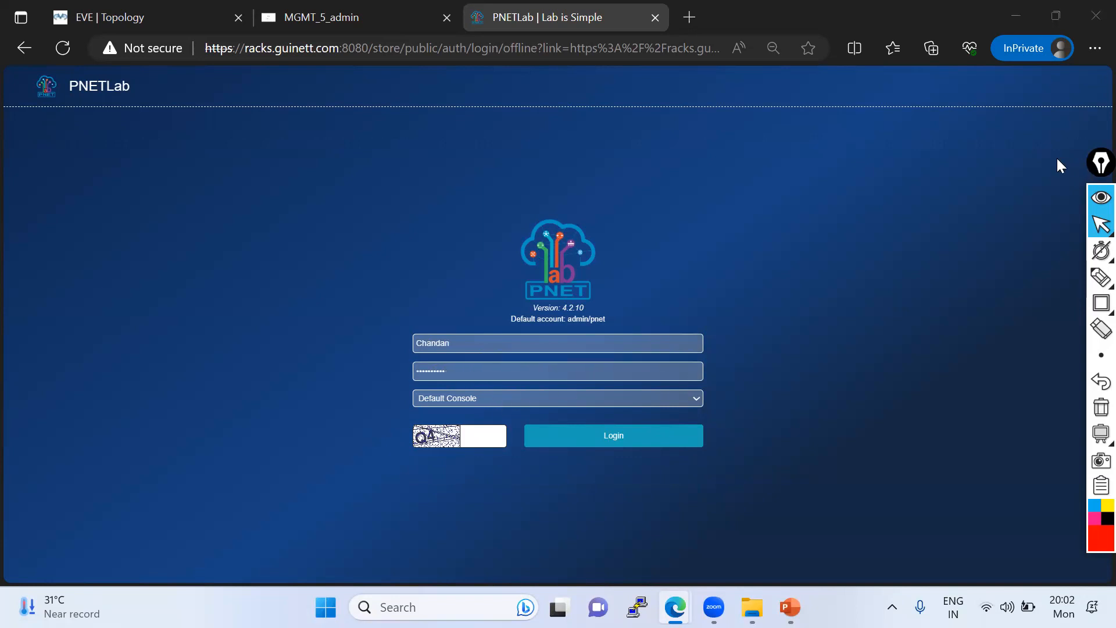
- Set the login console type to HTML Console
click(469, 401)
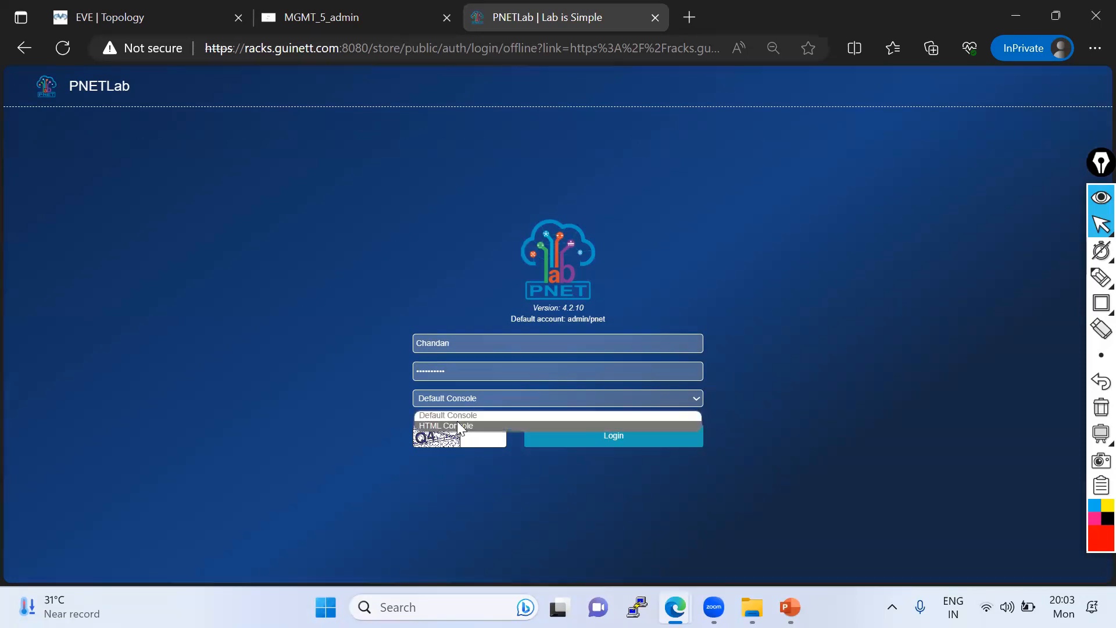
click(457, 426)
click(456, 399)
click(453, 427)
click(455, 395)
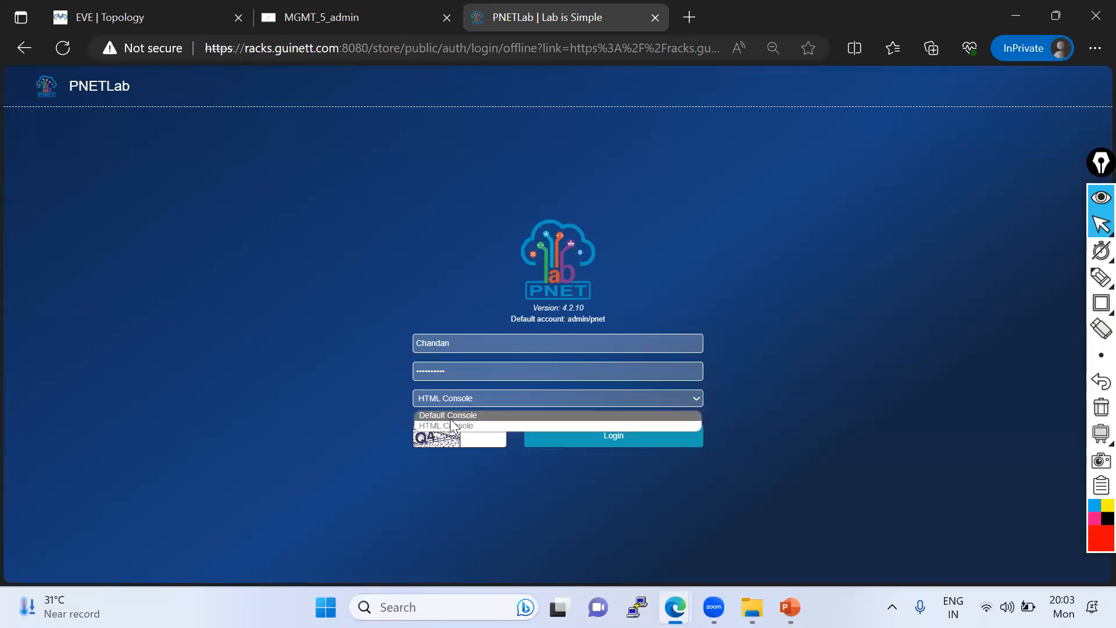
click(497, 426)
- Enter the displayed captcha code and try to log in
click(500, 435)
text(Q)
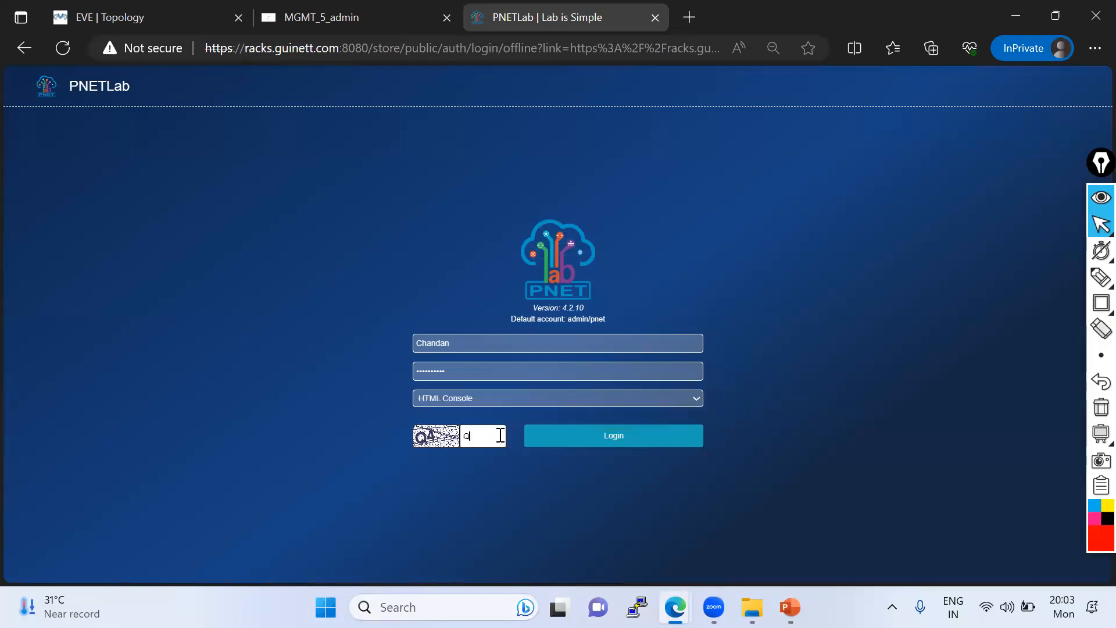
text(4)
click(594, 435)
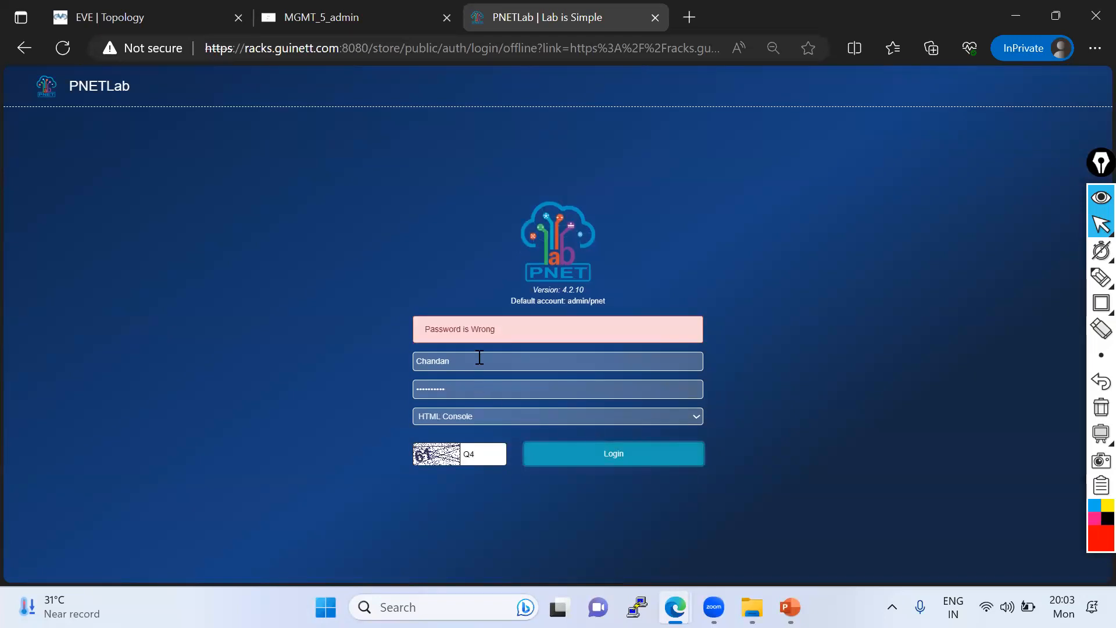
- Paste the account password again and retry the login
drag(451, 388, 405, 387)
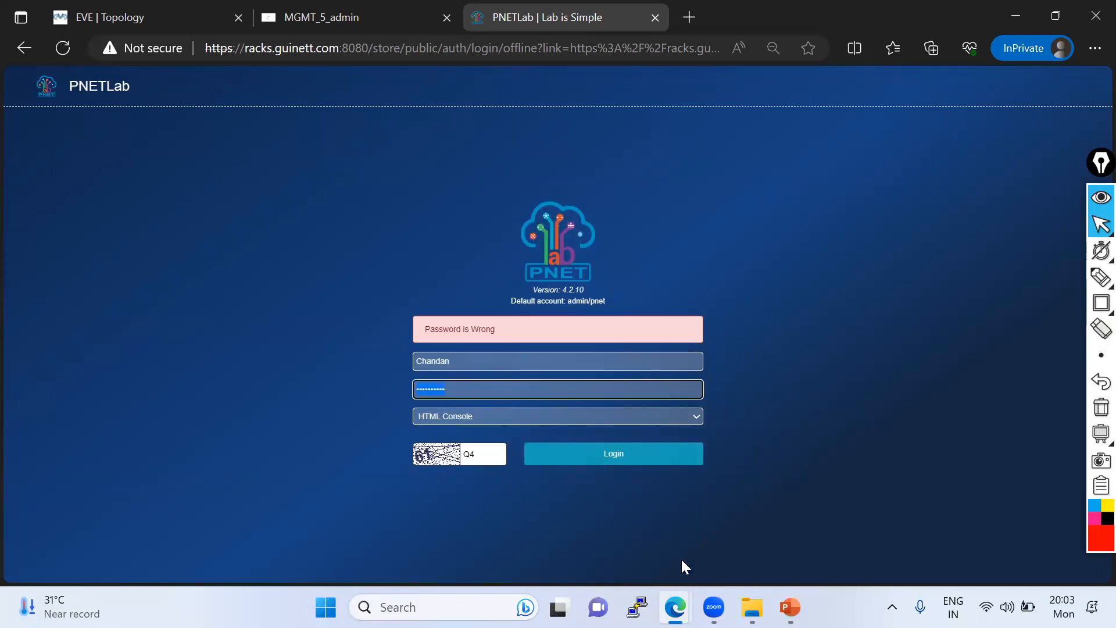
click(865, 260)
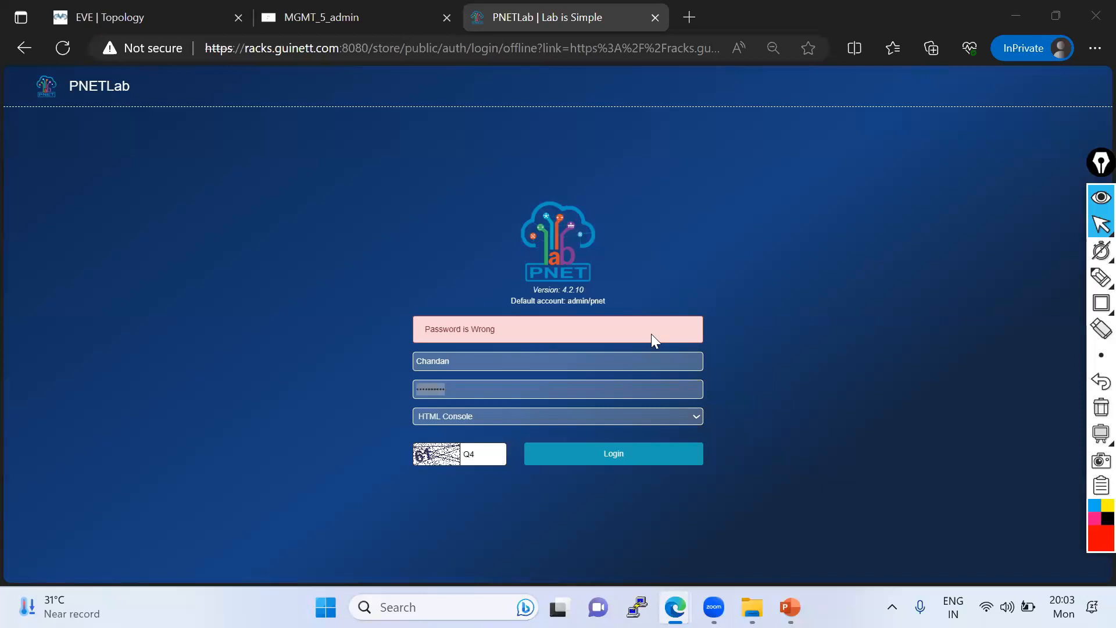
click(477, 387)
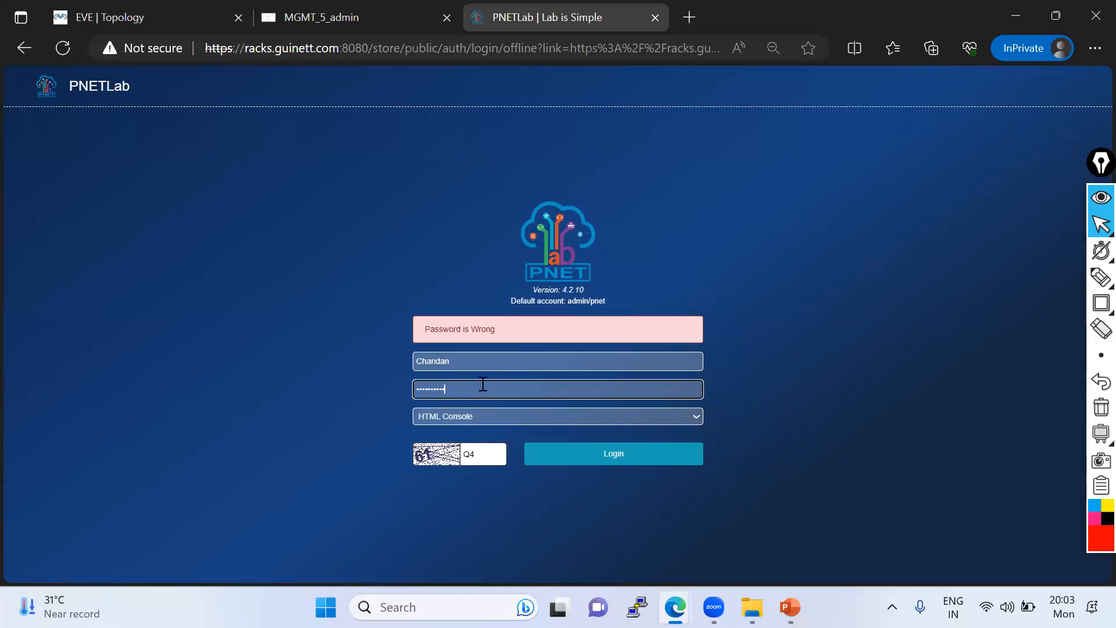
key(ctrl+v)
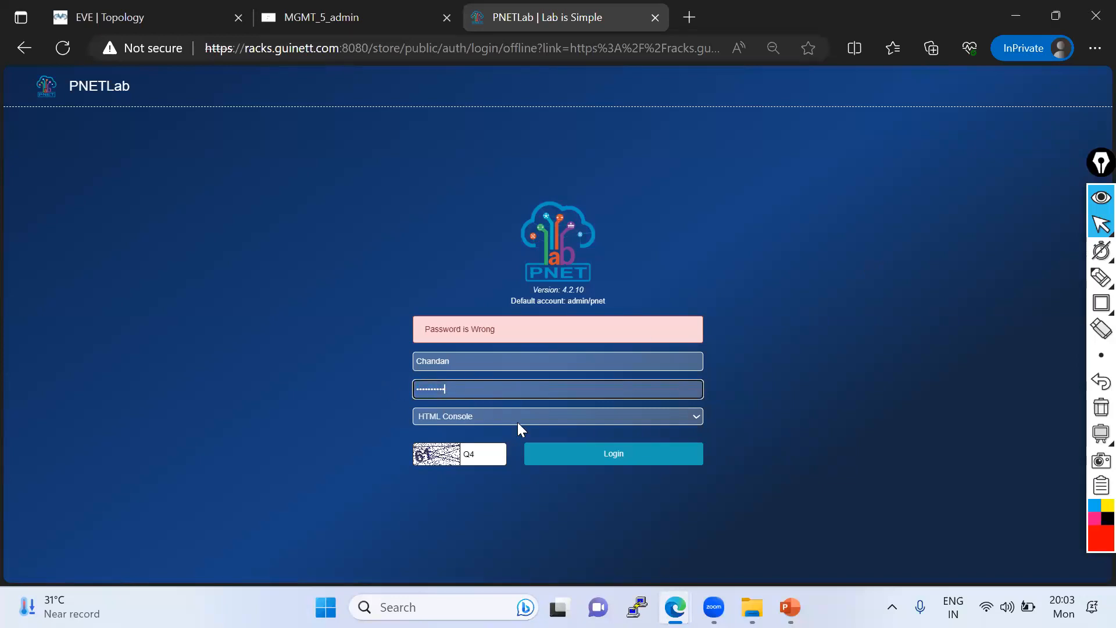
click(573, 462)
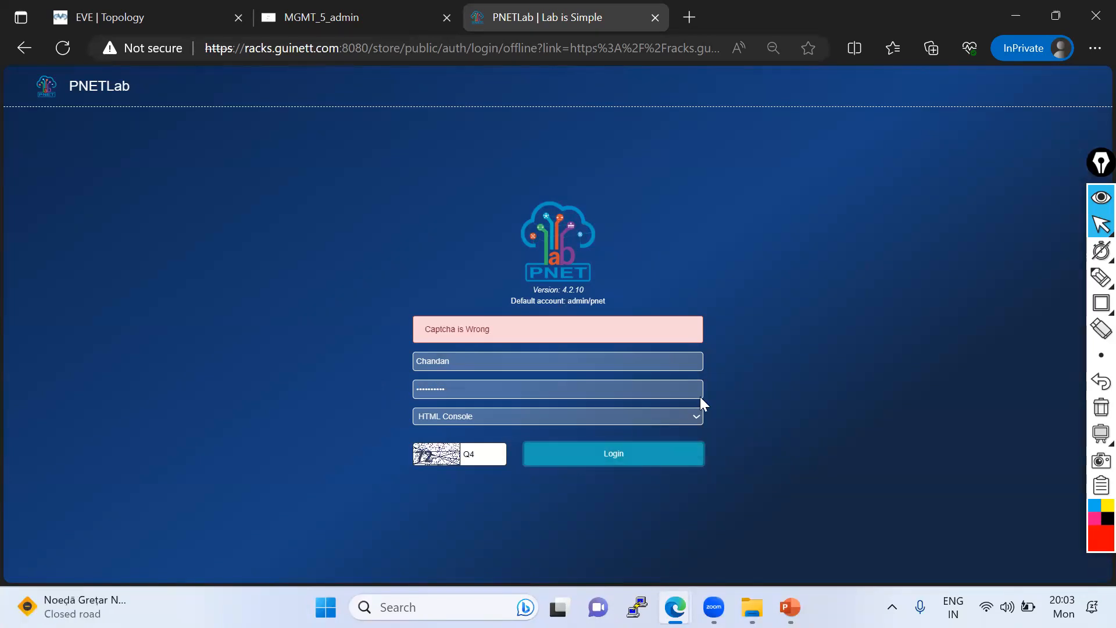
- Log in with the corrected account password and the newly displayed captcha code, and open the Layer-2 interface LAB with VLAN topology
double_click(465, 454)
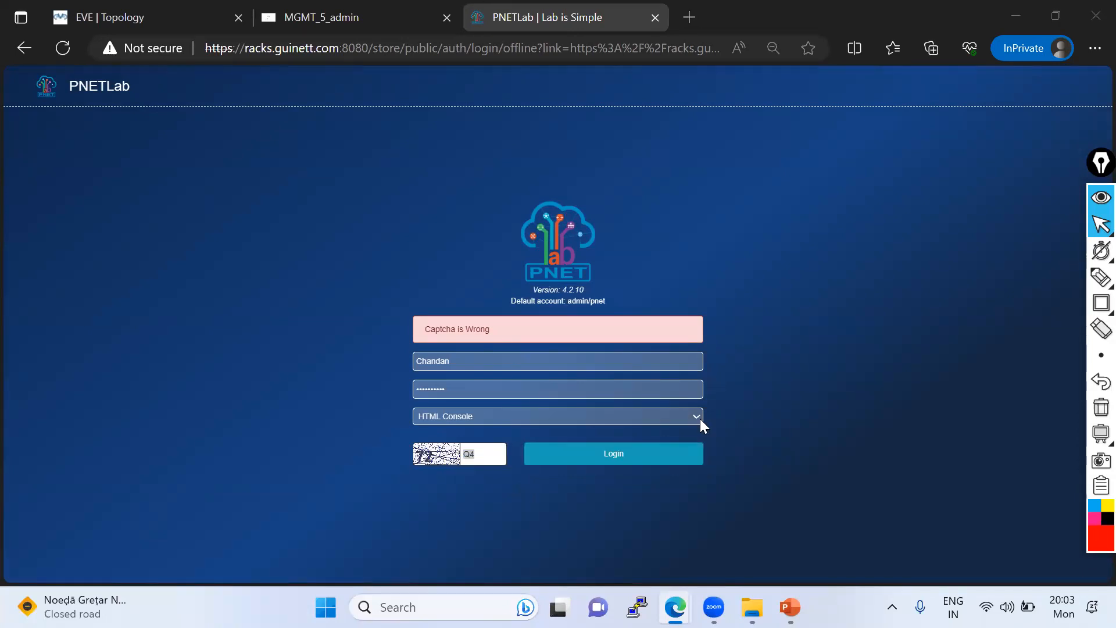
click(455, 383)
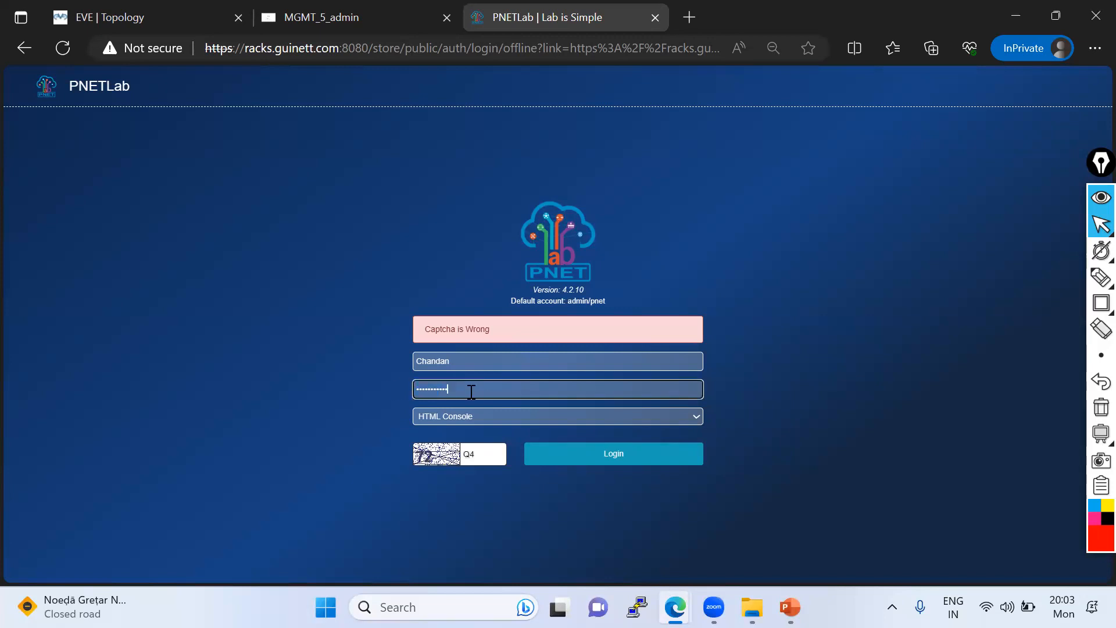
double_click(482, 444)
text(72)
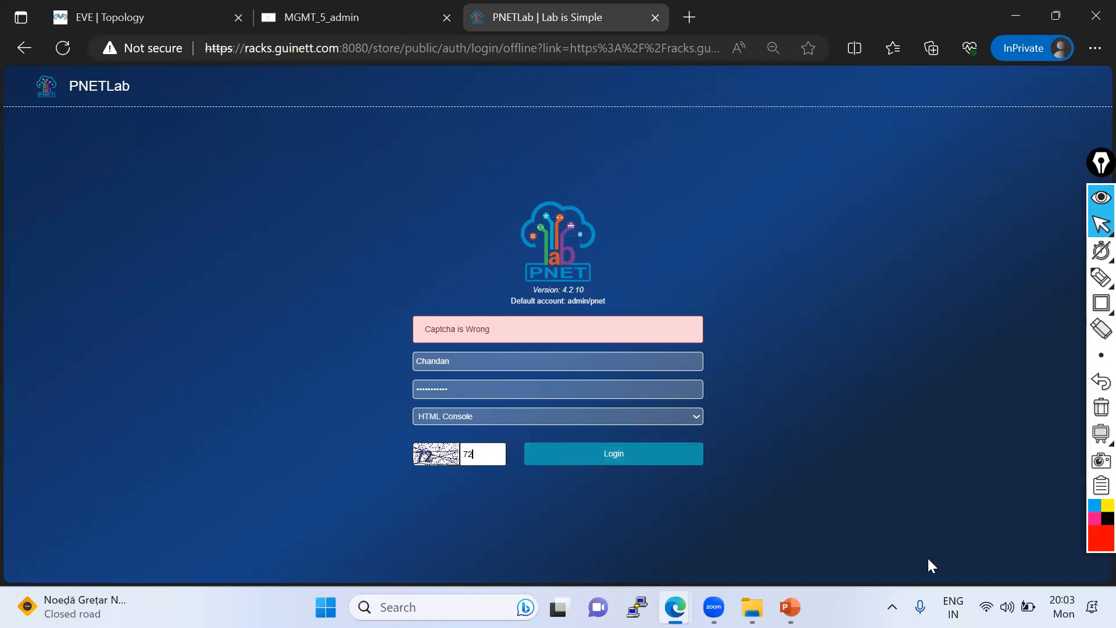
click(928, 559)
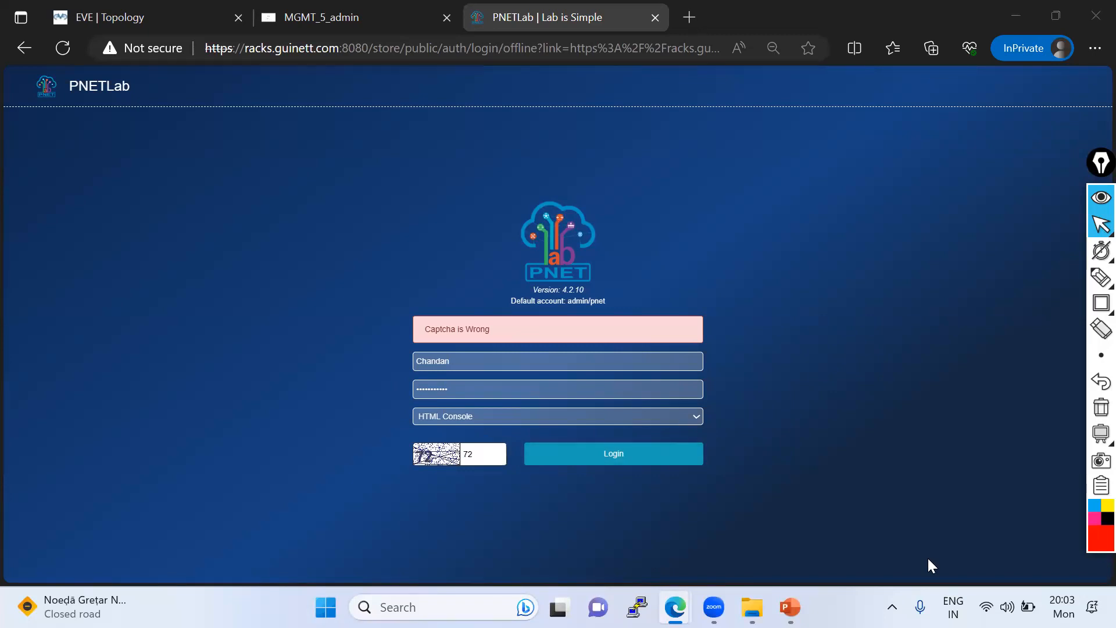
click(618, 454)
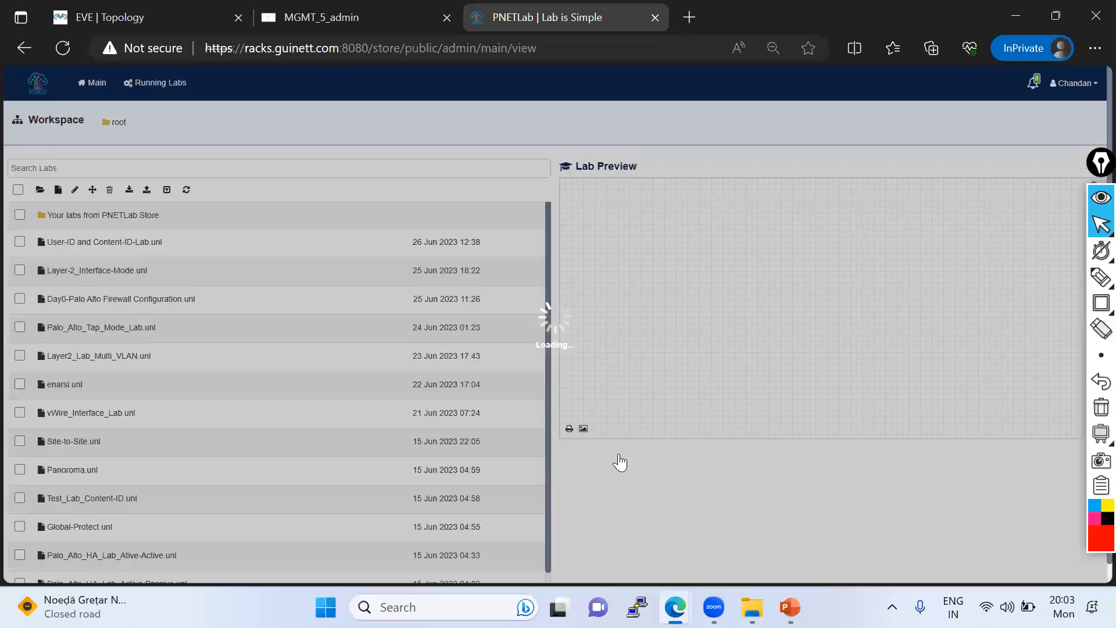
double_click(319, 269)
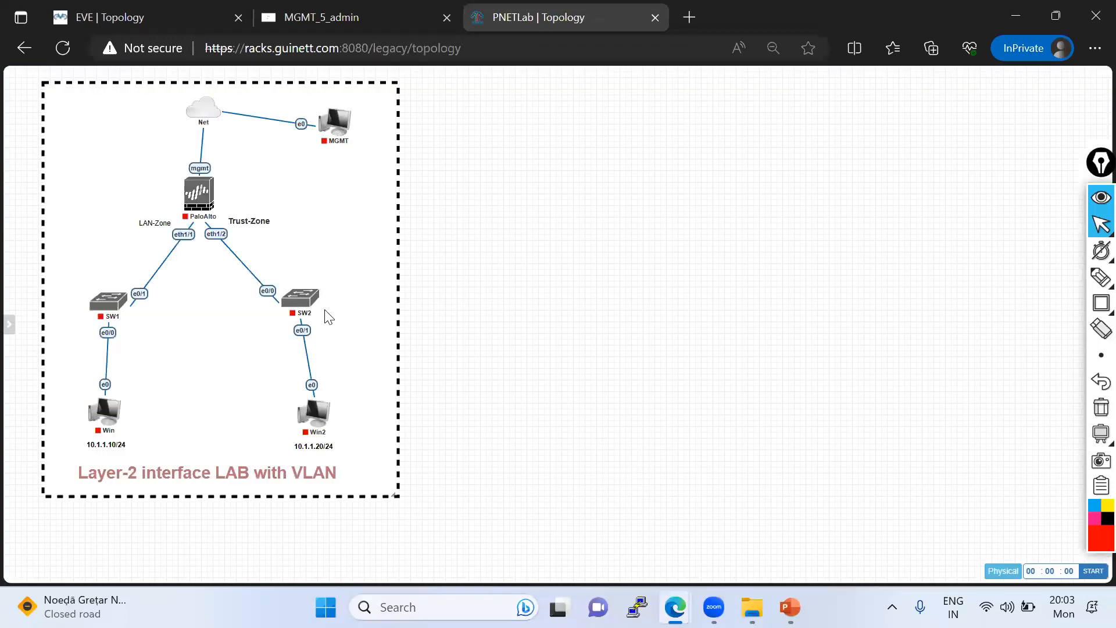
- Start the SW2 switch and open its console terminal to test access
mouse_move(6, 196)
right_click(300, 299)
click(324, 323)
mouse_move(305, 308)
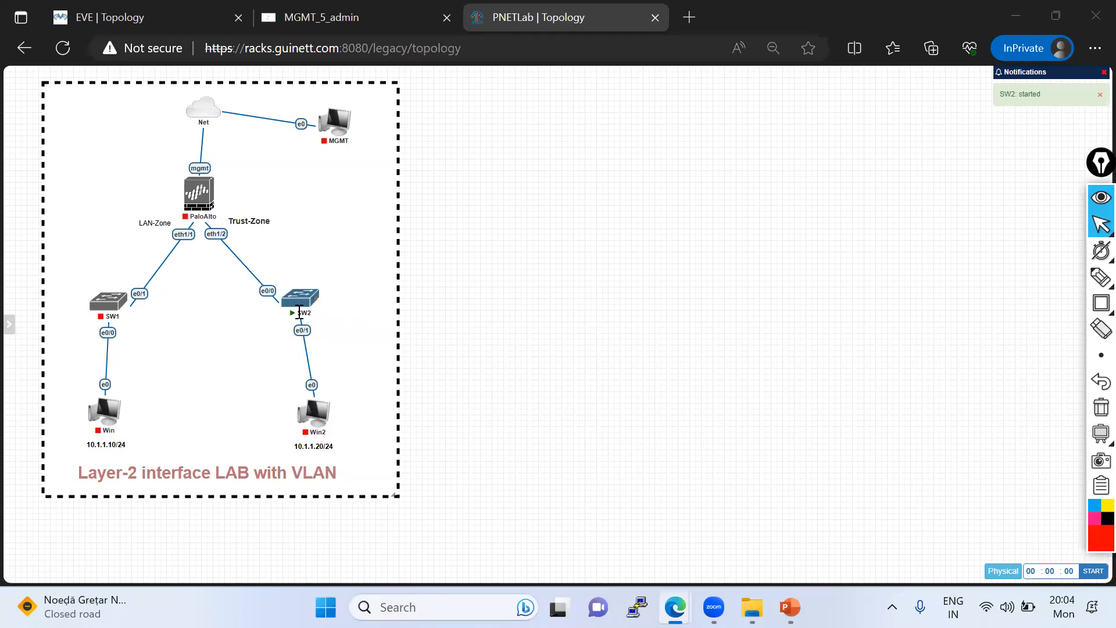
click(288, 298)
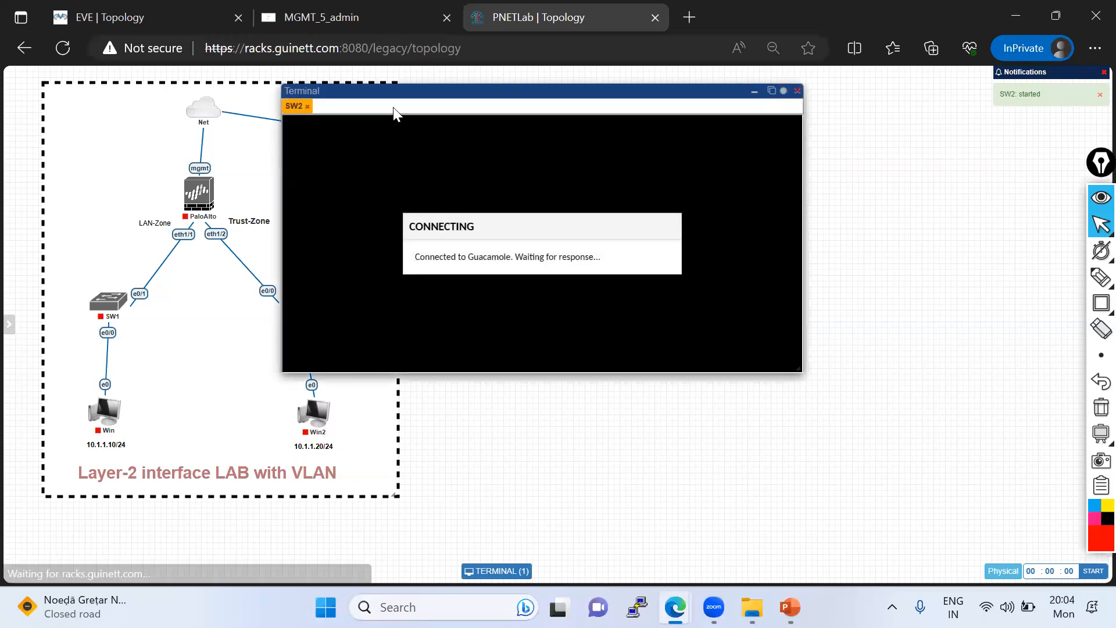
drag(394, 92, 440, 98)
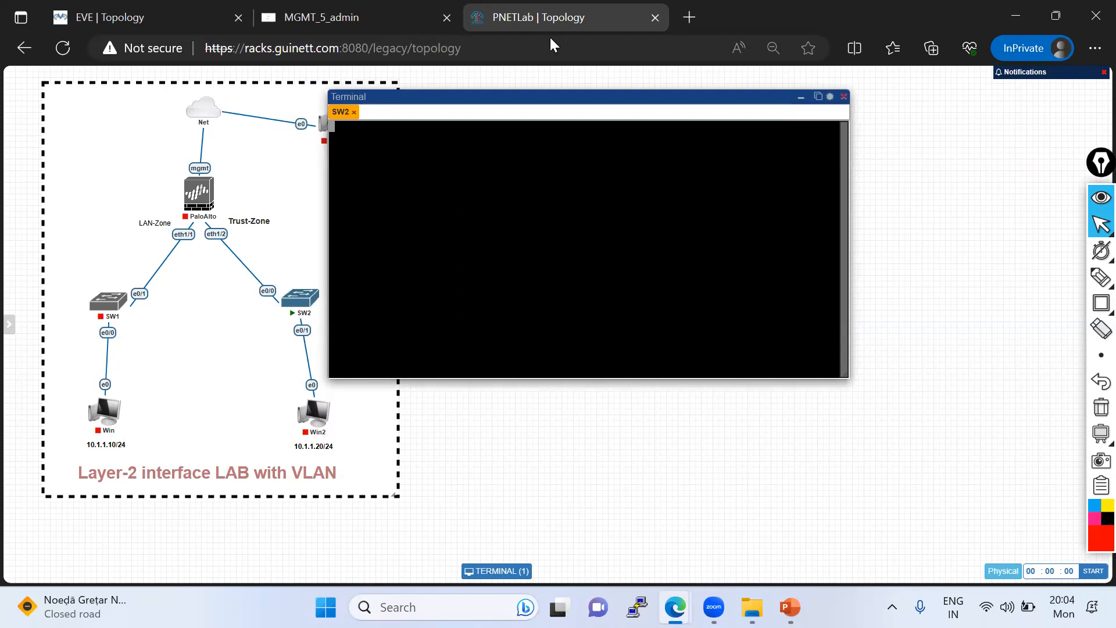
click(433, 171)
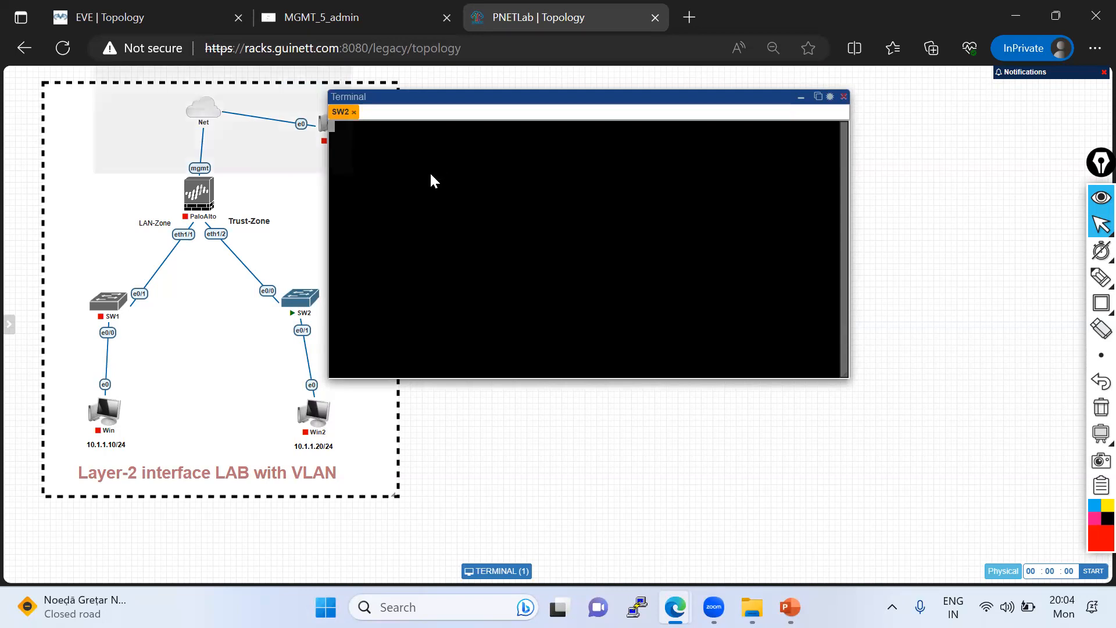
click(161, 149)
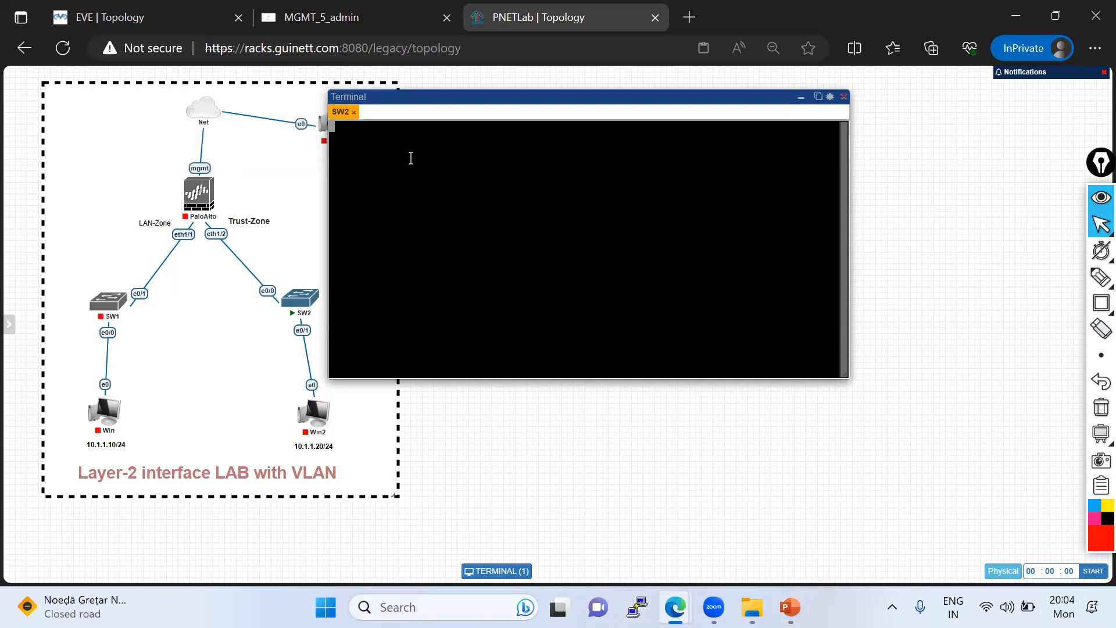
- Stop the SW2 switch and log out of PNETLab
click(844, 97)
click(288, 284)
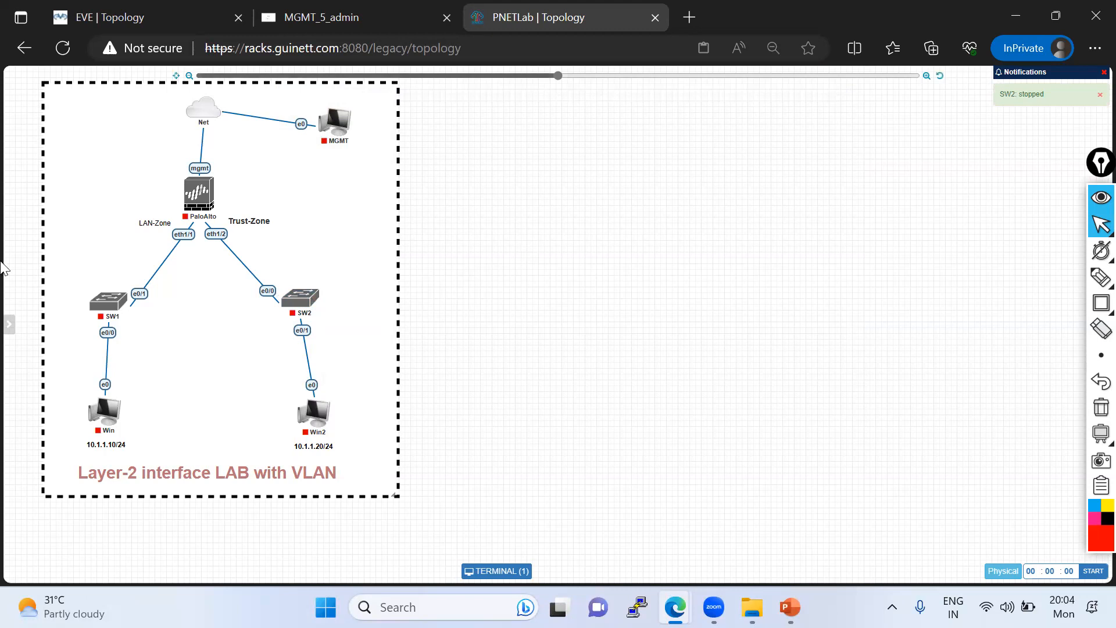
click(37, 396)
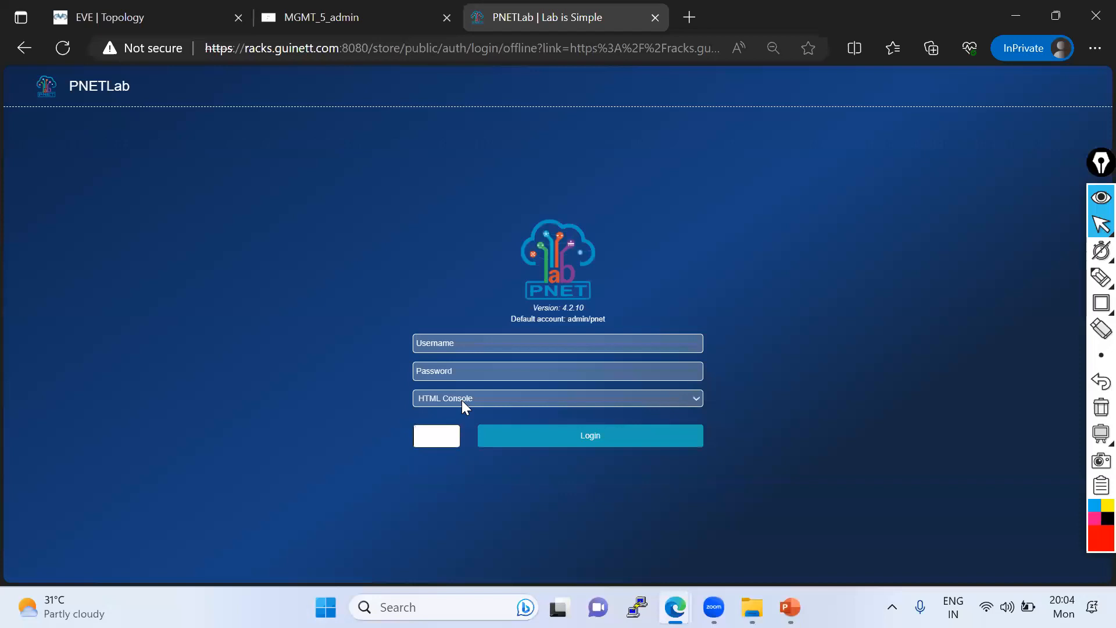
- Choose HTML Console as the console type on the login form
click(442, 370)
click(454, 400)
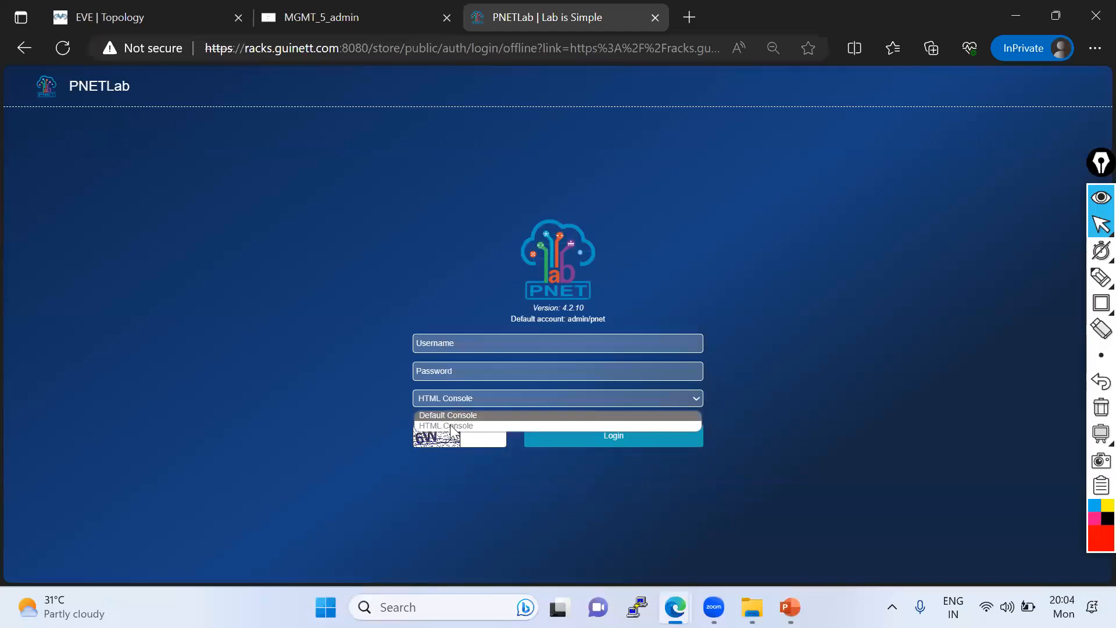
click(454, 426)
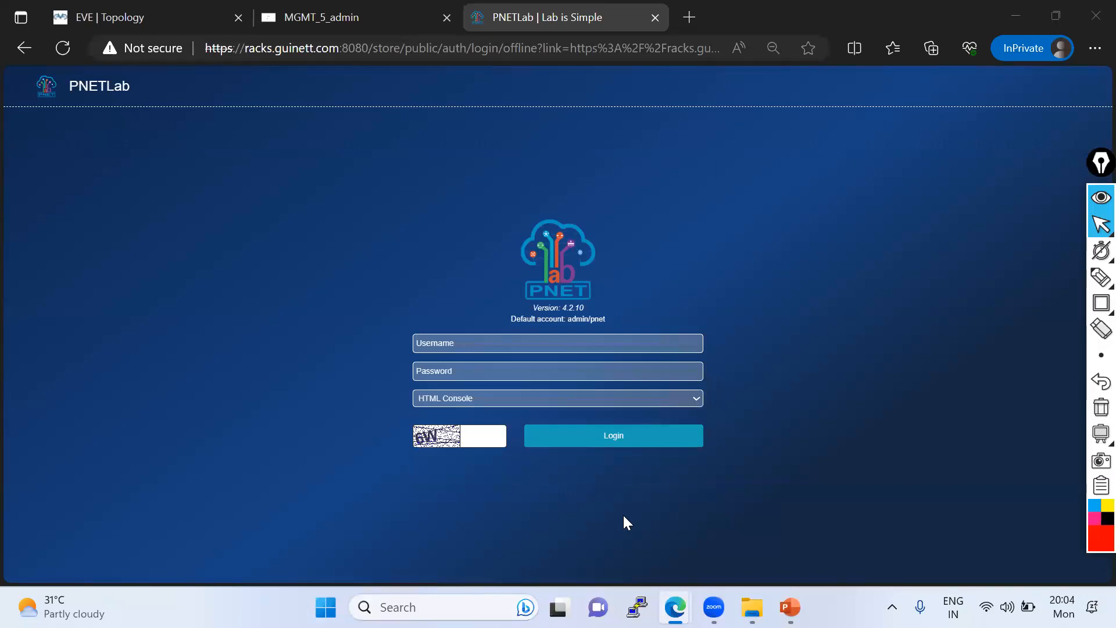
- Log in with the account username, the account password and the displayed captcha code
click(482, 343)
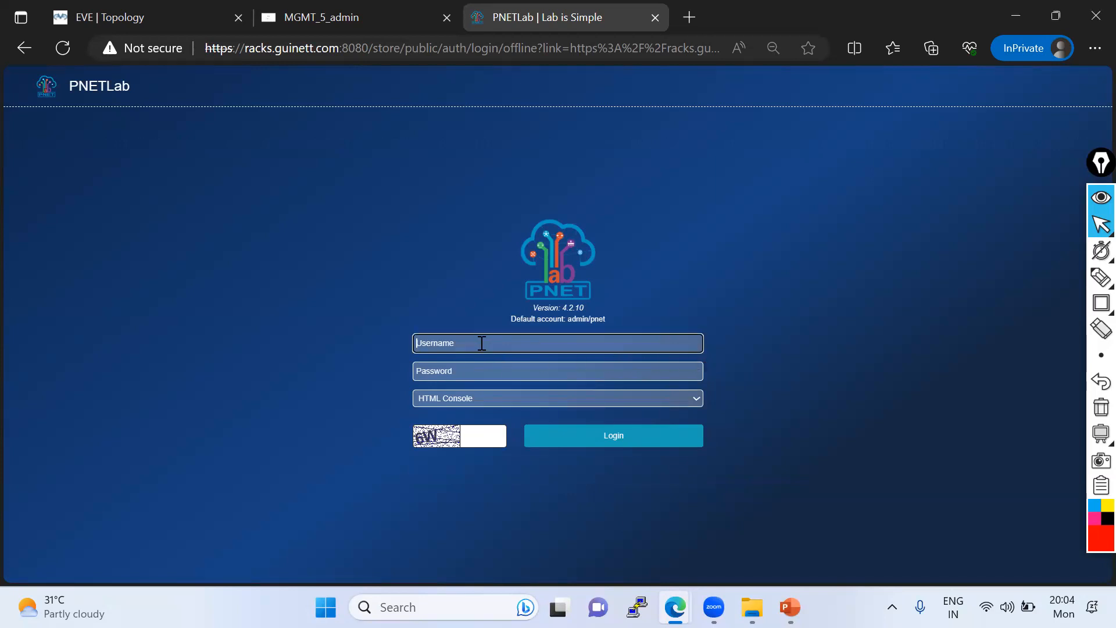
text(Aniket)
key(alt+Tab)
click(482, 370)
text(**********)
click(489, 437)
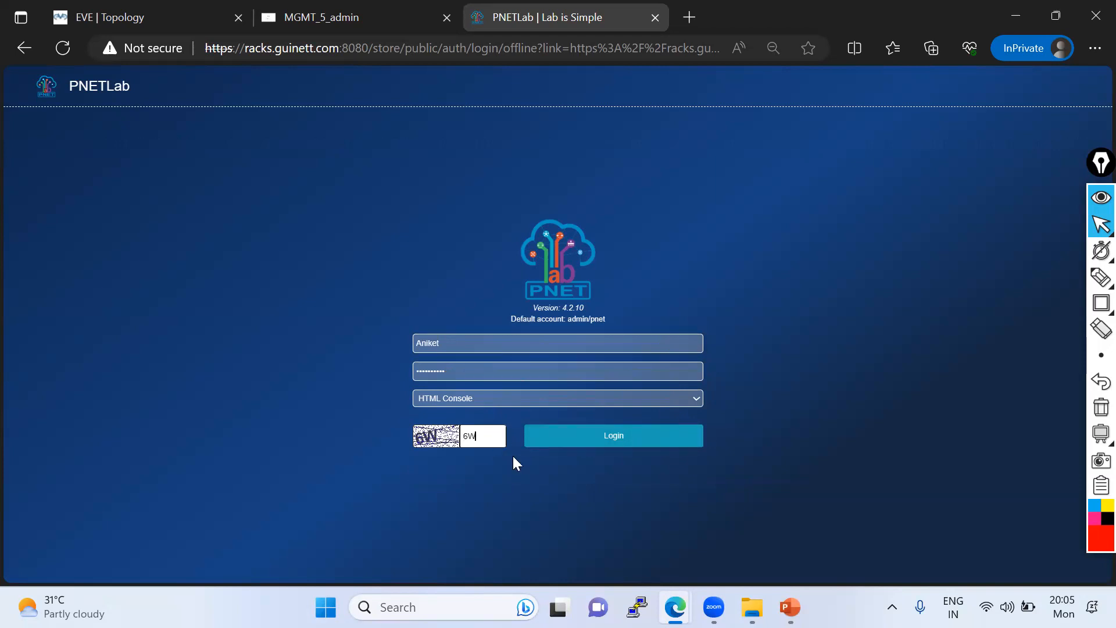
click(576, 439)
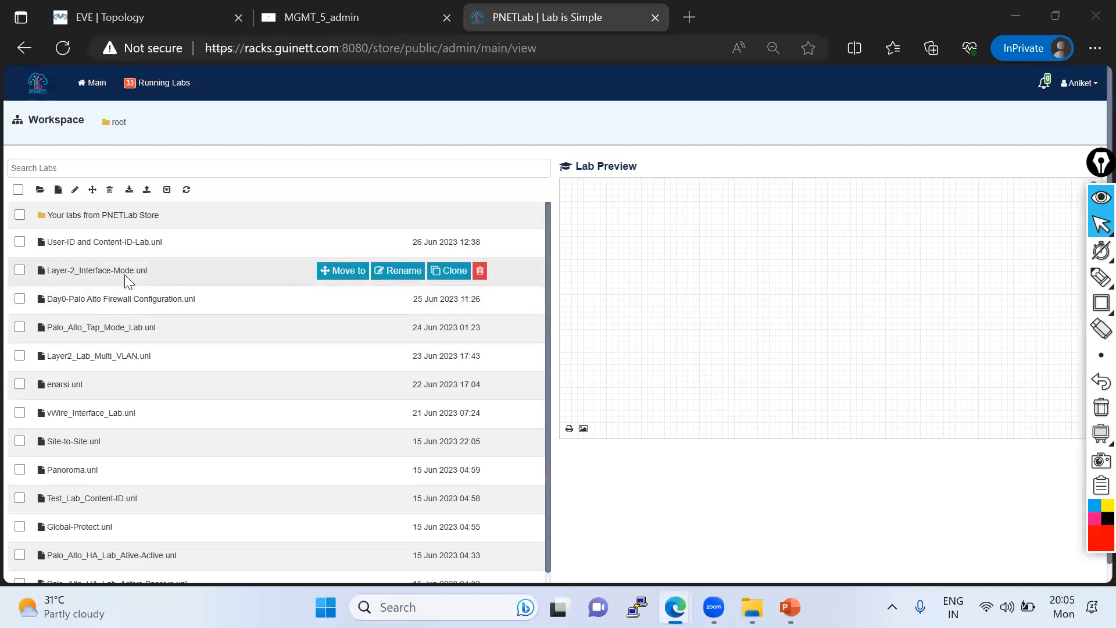
- Open the Test_Lab_Content-ID lab and examine its firewall, switch and trust-zone topology
scroll(125, 276, down, 1)
click(79, 398)
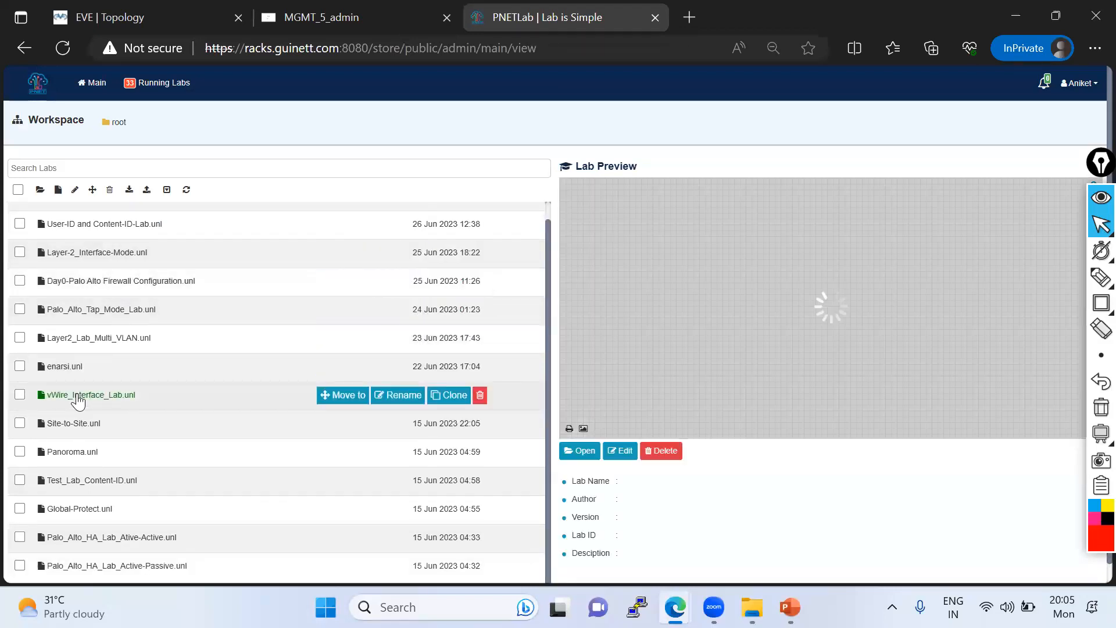
scroll(93, 463, down, 1)
click(89, 462)
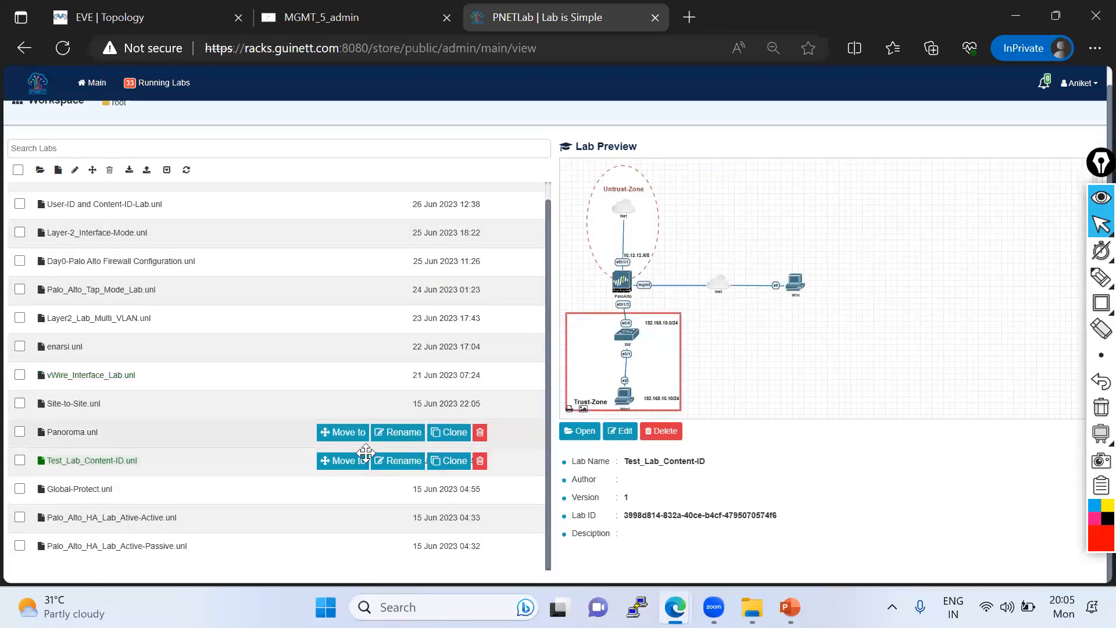
click(583, 432)
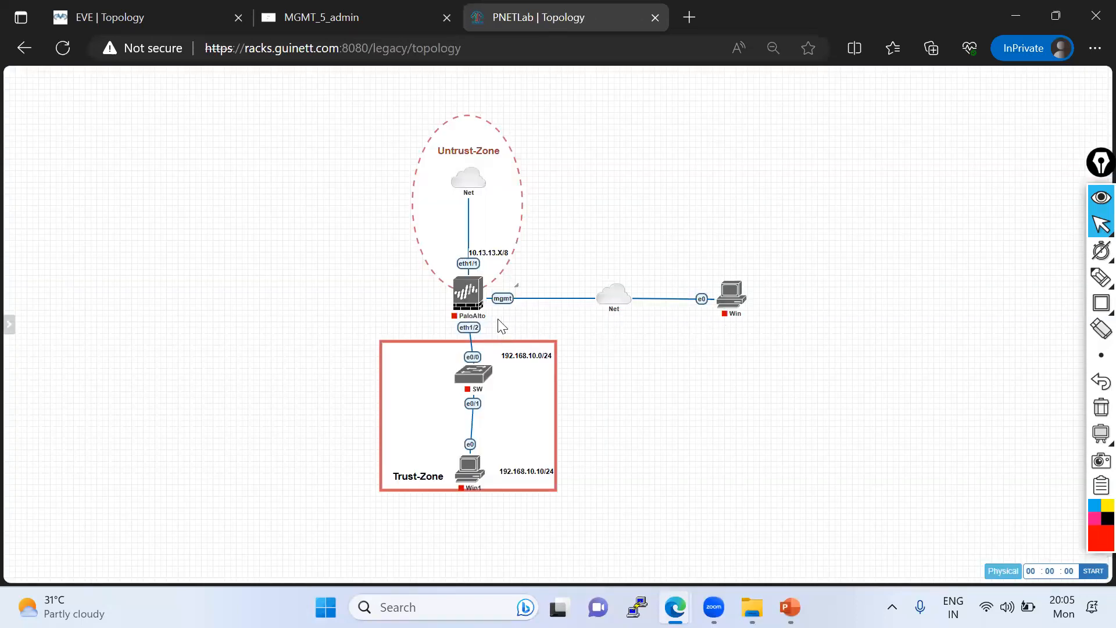
mouse_move(478, 315)
mouse_move(478, 389)
mouse_move(474, 265)
- Close the Test_Lab_Content-ID lab and open the Palo_Alto_Tap_Mode_Lab topology
mouse_move(22, 417)
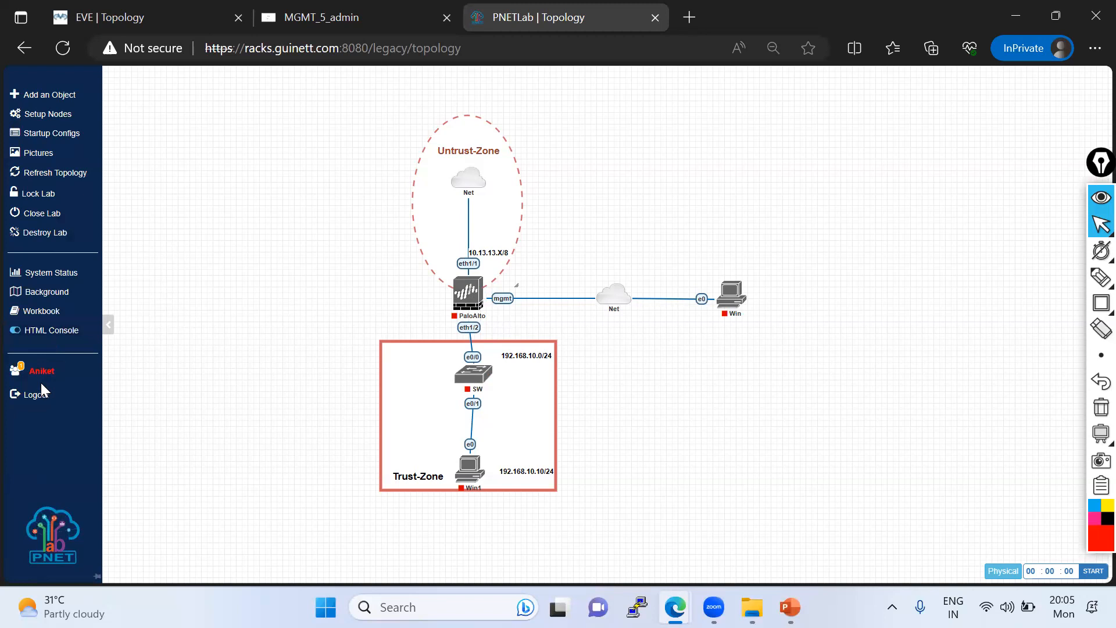
click(40, 215)
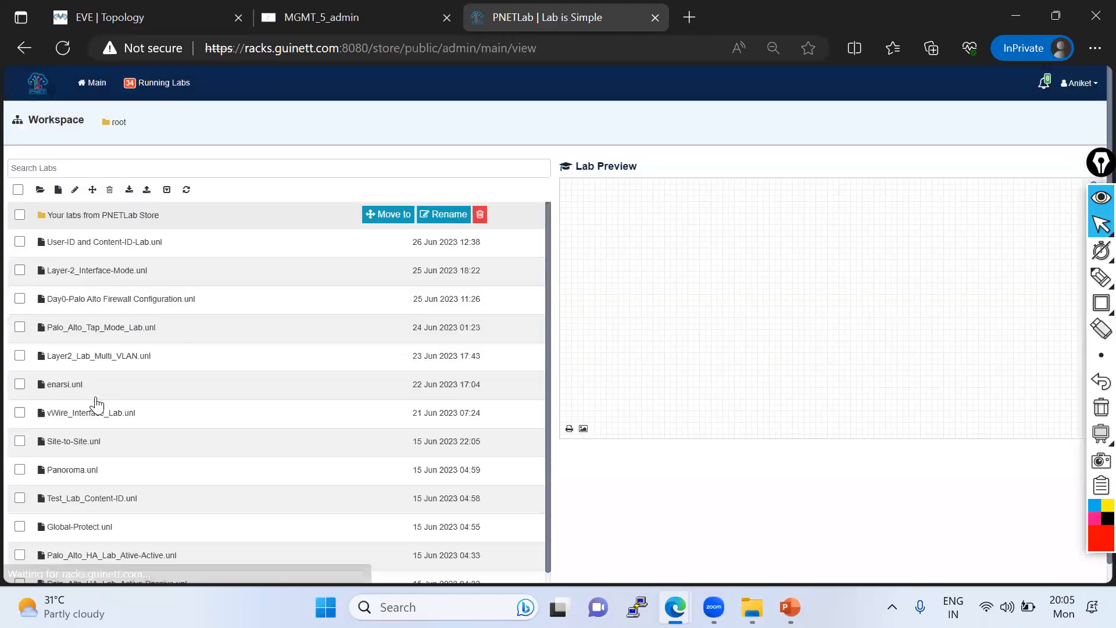
scroll(97, 403, down, 1)
click(77, 484)
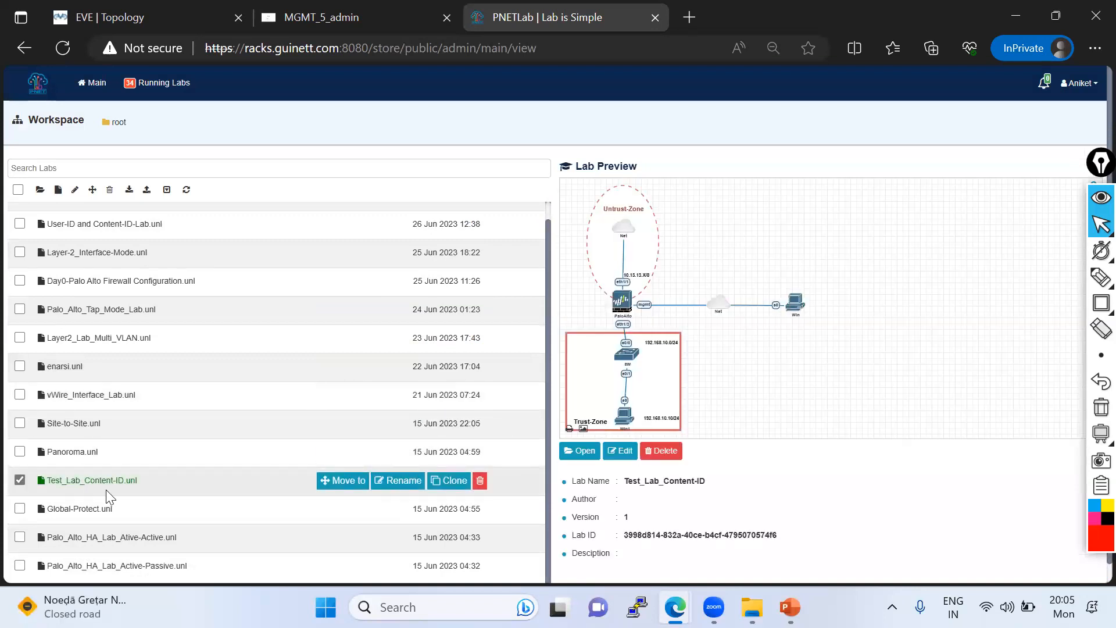
scroll(106, 489, down, 1)
scroll(91, 325, up, 1)
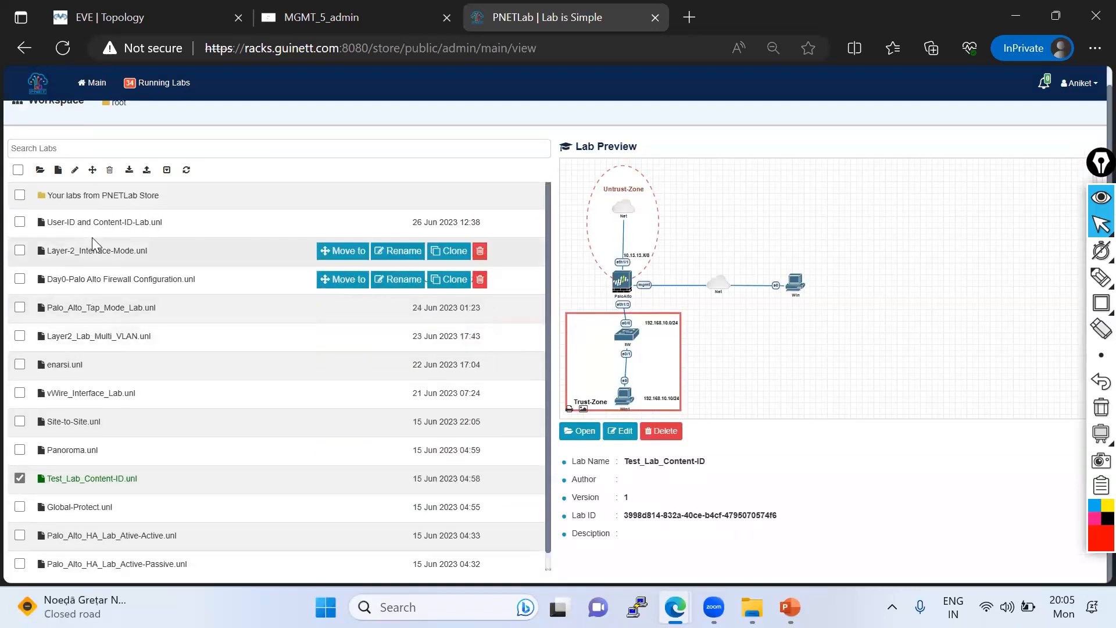
scroll(92, 237, up, 1)
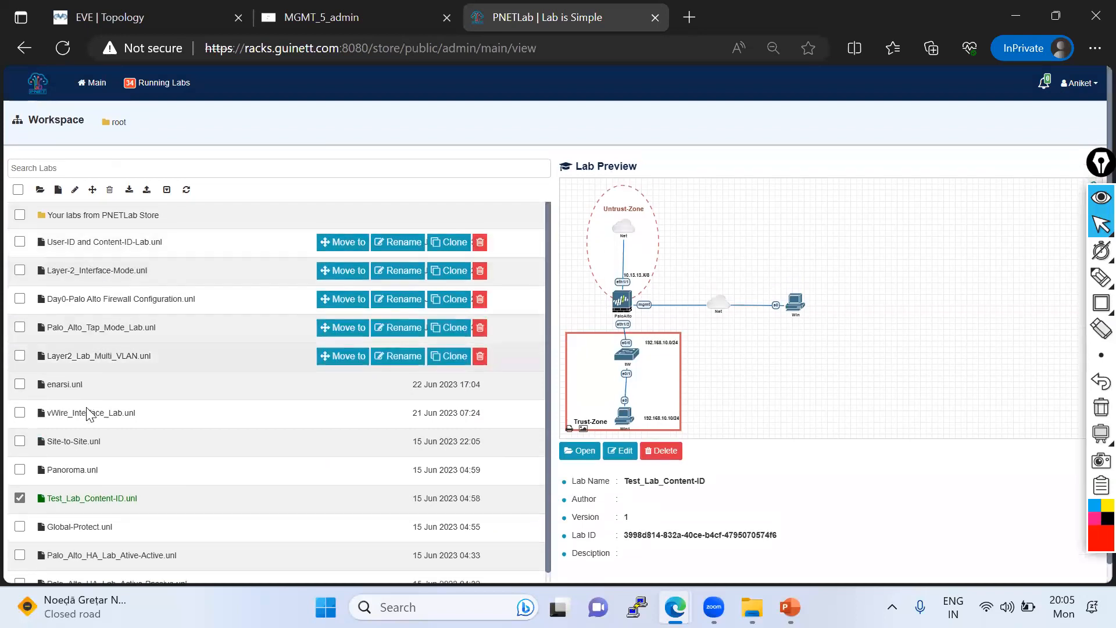
click(88, 328)
click(582, 453)
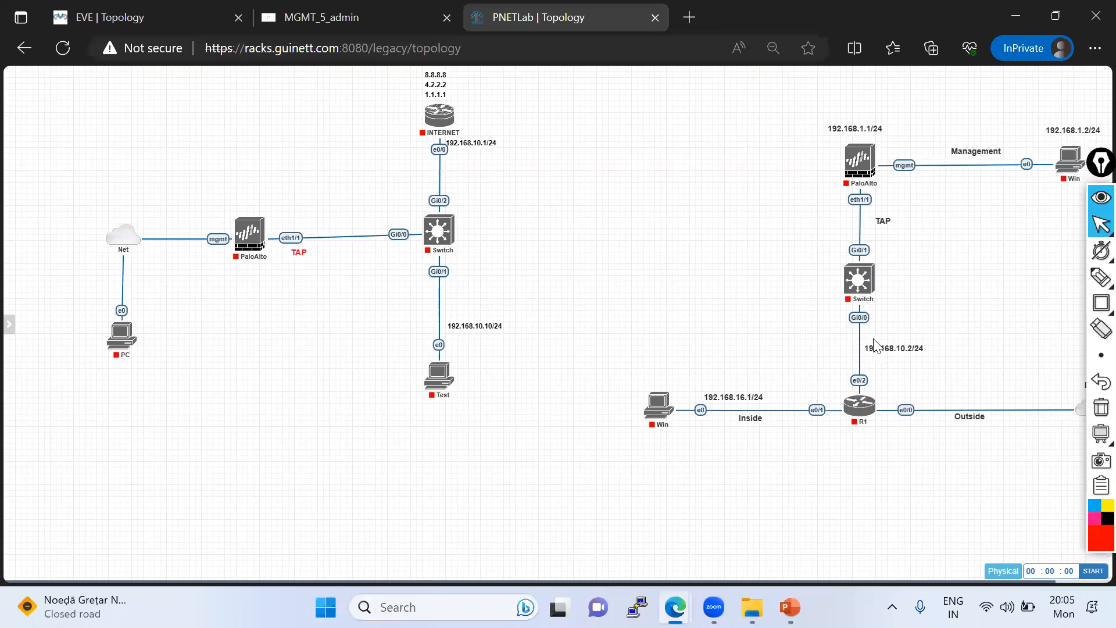
- Move the annotation toolbar off the second TAP topology and reposition the ISP cloud at the end of R1's Outside link
mouse_move(1096, 164)
mouse_down()
mouse_move(1084, 408)
mouse_move(1006, 337)
mouse_move(1014, 332)
mouse_move(1048, 389)
mouse_move(1044, 419)
mouse_move(287, 387)
mouse_up()
click(1096, 401)
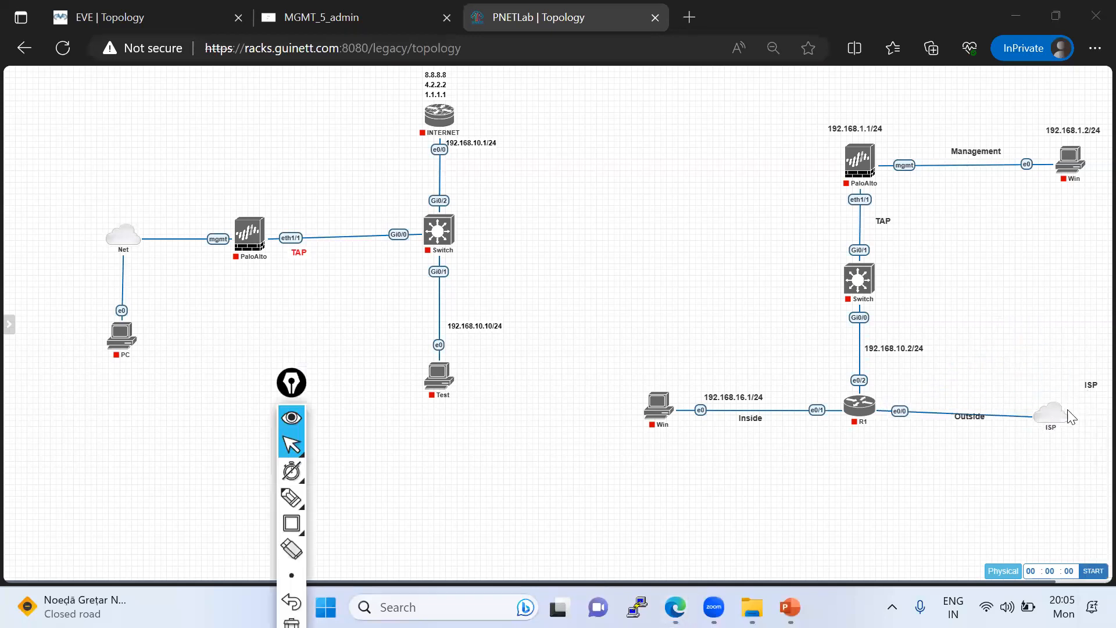
mouse_move(1061, 416)
mouse_down()
mouse_move(1087, 413)
mouse_move(1076, 417)
mouse_up()
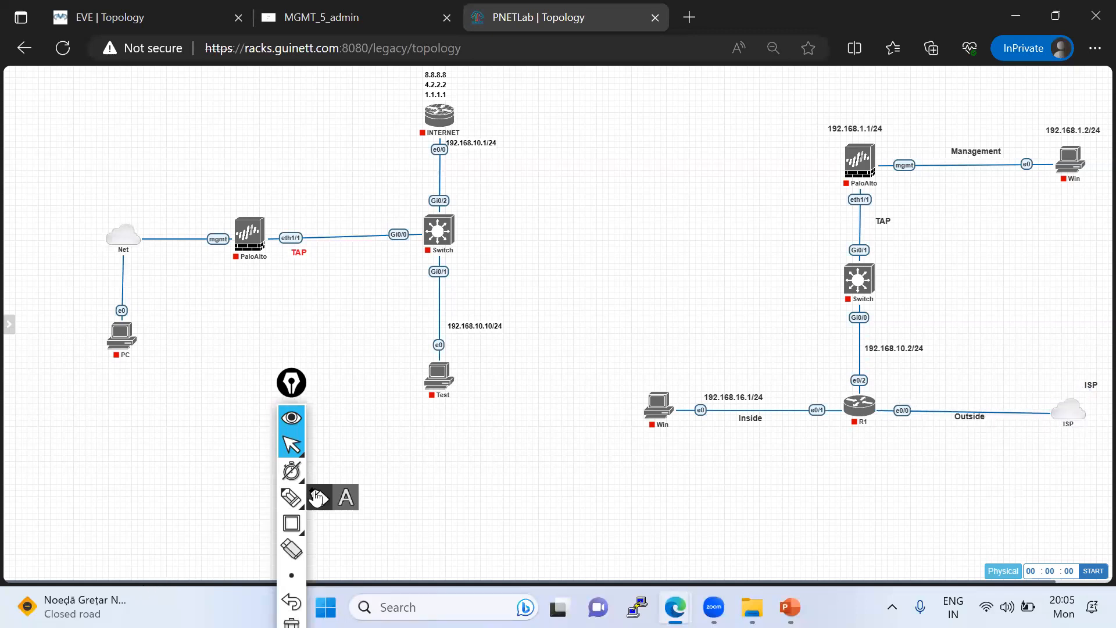
- Draw a red freehand outline around the TAP topology containing the INTERNET router and the Test PC
click(291, 497)
mouse_move(74, 154)
mouse_down()
mouse_move(75, 318)
mouse_move(167, 389)
mouse_move(401, 445)
mouse_move(513, 431)
mouse_up()
mouse_move(555, 280)
mouse_down()
mouse_move(526, 83)
mouse_move(145, 82)
mouse_move(67, 193)
mouse_up()
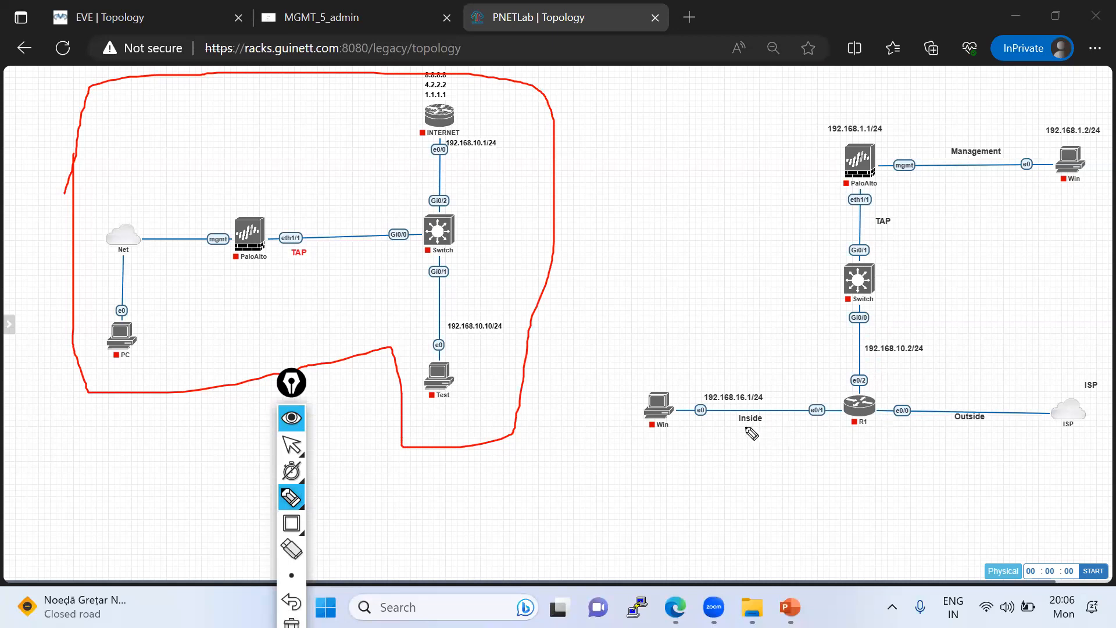
- Mark the Inside link from Win to R1, box the switch, and circle Win and R1's e0/2 port in red
drag(663, 411, 844, 411)
drag(850, 235, 851, 349)
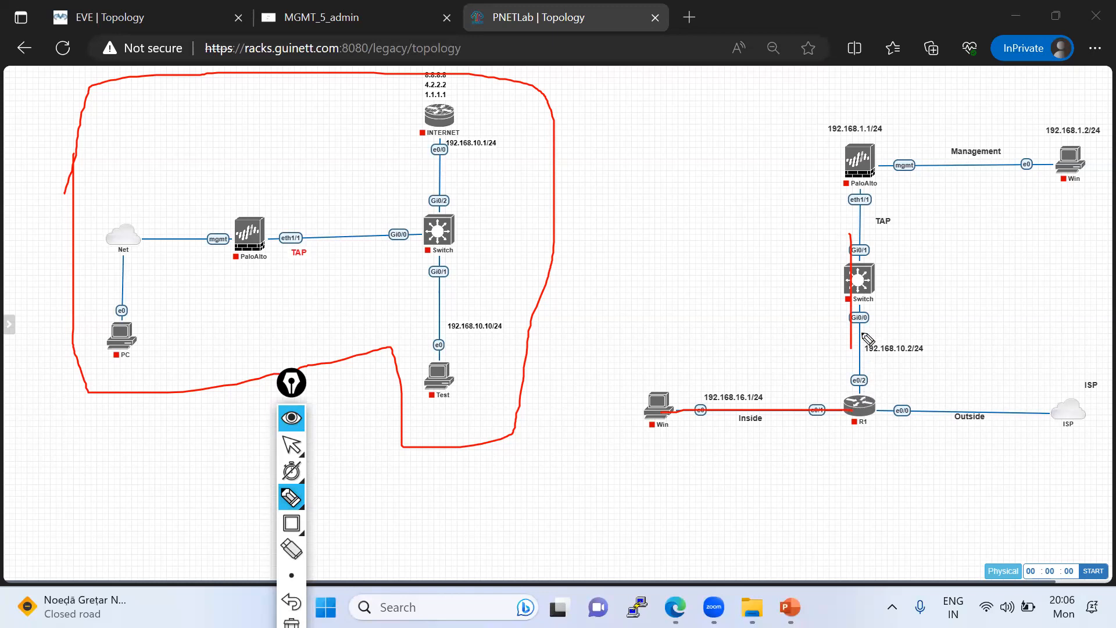
mouse_move(848, 347)
mouse_down()
mouse_move(915, 256)
mouse_move(821, 238)
mouse_up()
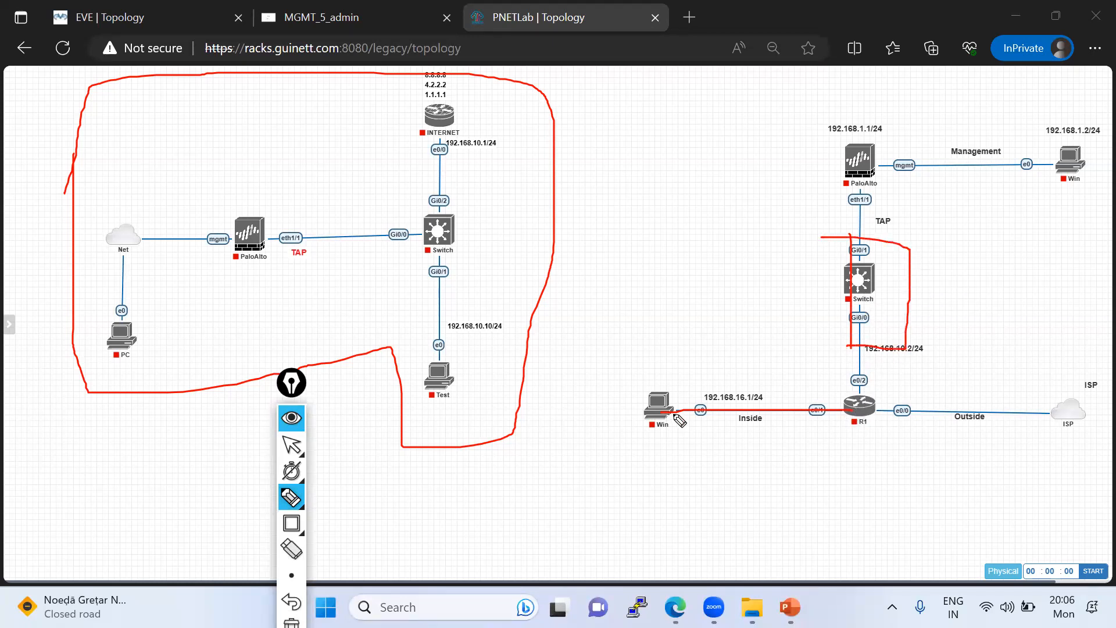
drag(650, 416, 639, 396)
mouse_move(869, 379)
mouse_down()
mouse_move(841, 368)
mouse_move(880, 385)
mouse_move(840, 386)
mouse_up()
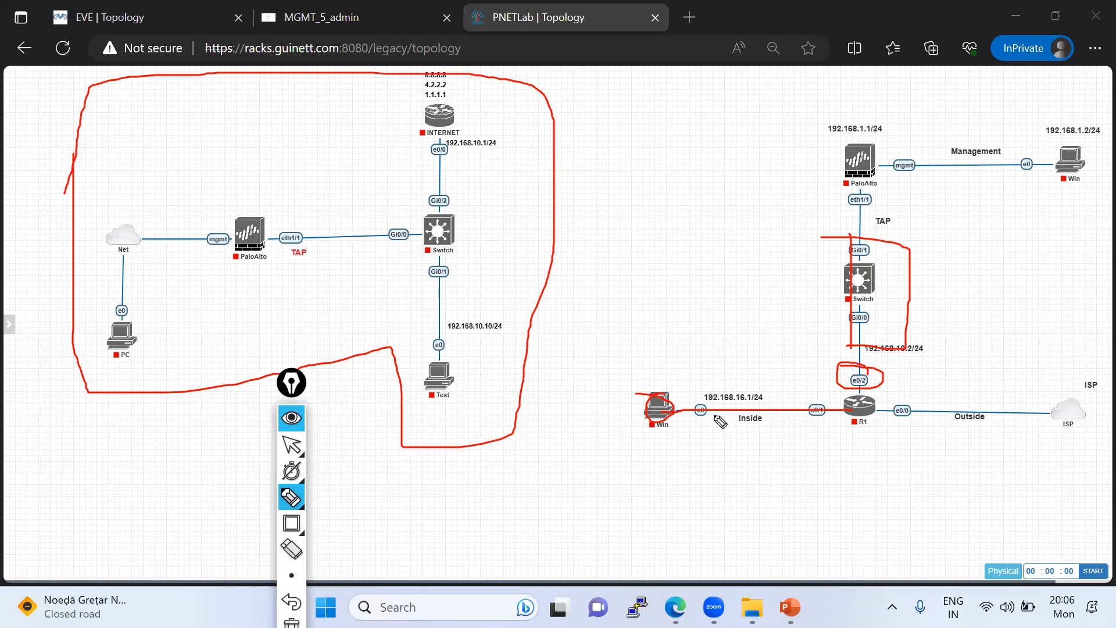
- Trace the traffic path in red from Win through the switch's Gi0/0 and Gi0/1 ports to the firewall's eth1/1 TAP port
mouse_move(650, 428)
mouse_down()
mouse_move(691, 384)
mouse_move(632, 377)
mouse_move(635, 437)
mouse_move(834, 431)
mouse_move(837, 410)
mouse_up()
mouse_move(865, 309)
mouse_down()
mouse_move(846, 310)
mouse_move(876, 326)
mouse_move(862, 308)
mouse_up()
drag(854, 251, 870, 250)
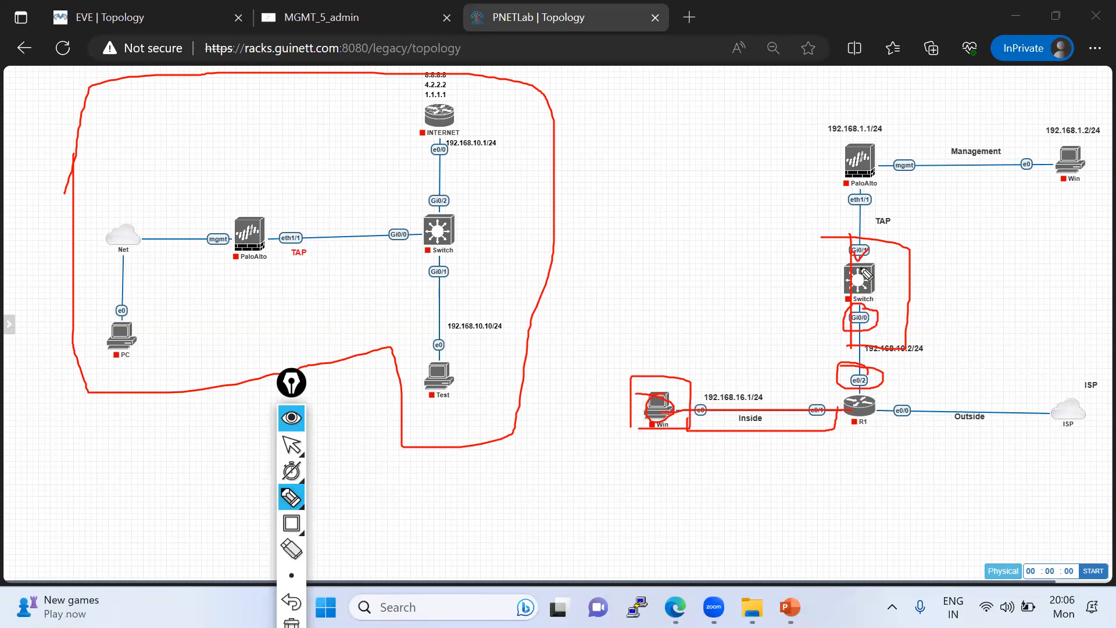
mouse_move(859, 302)
mouse_down()
mouse_move(844, 318)
mouse_move(868, 312)
mouse_move(847, 328)
mouse_move(850, 317)
mouse_move(872, 332)
mouse_move(849, 333)
mouse_move(870, 314)
mouse_up()
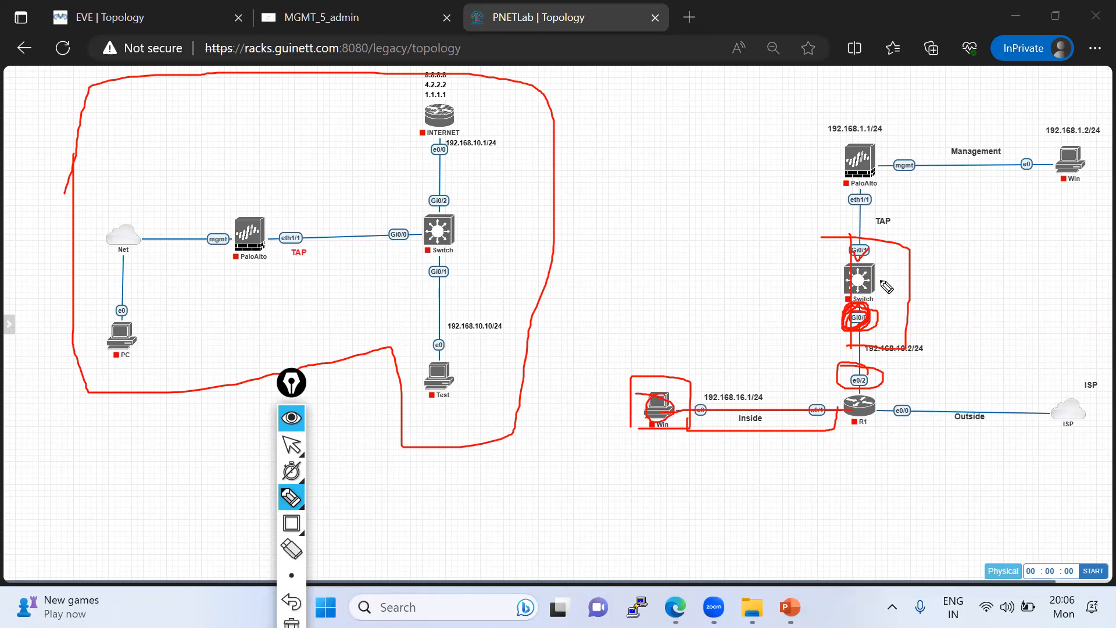
mouse_move(859, 271)
mouse_down()
mouse_move(889, 272)
mouse_move(875, 205)
mouse_move(856, 182)
mouse_move(839, 232)
mouse_move(869, 254)
mouse_up()
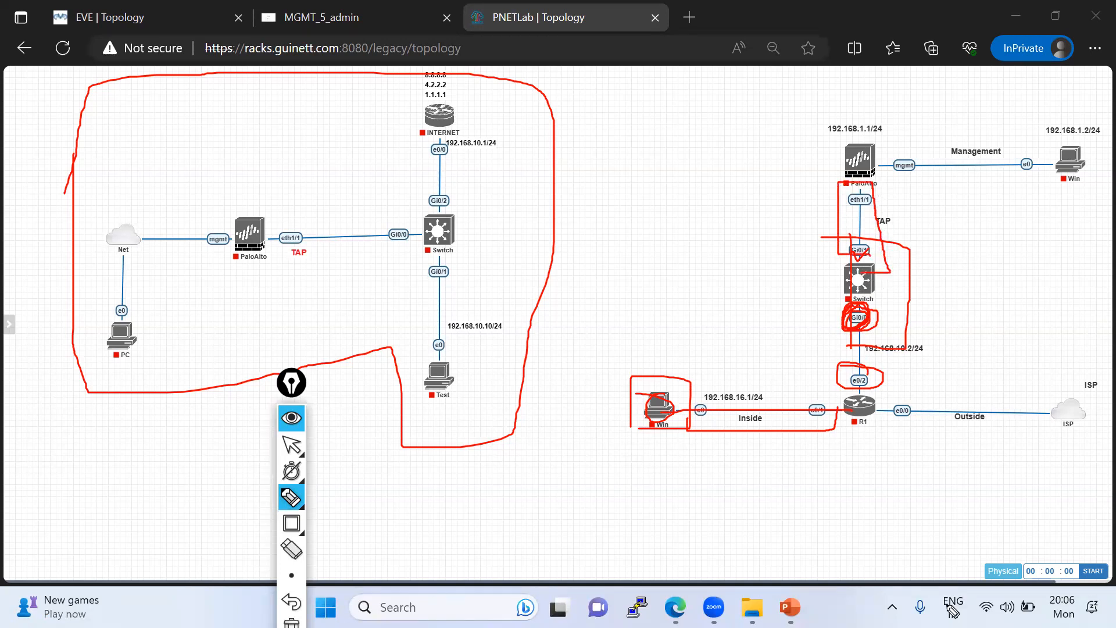
- Clear all red annotations from the topology and return to the normal pointer
click(292, 445)
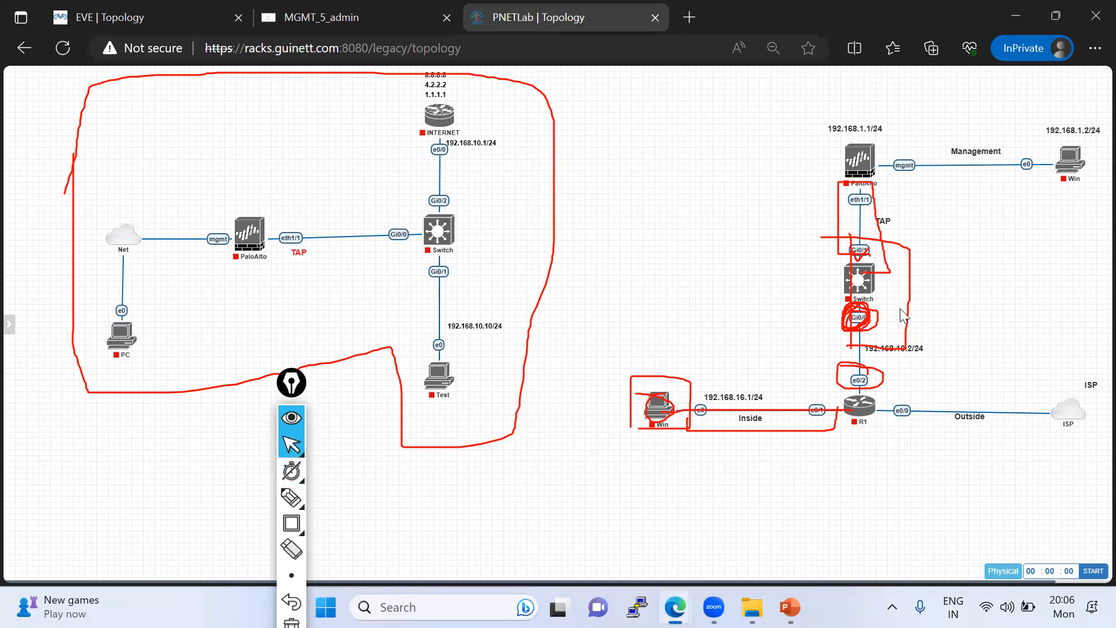
click(292, 448)
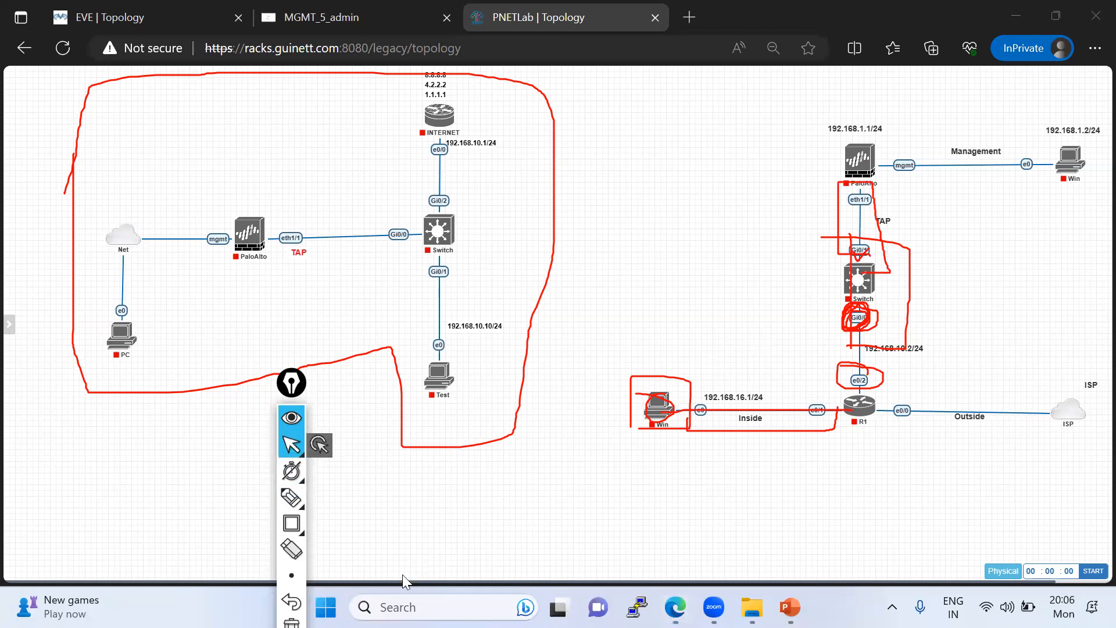
click(292, 549)
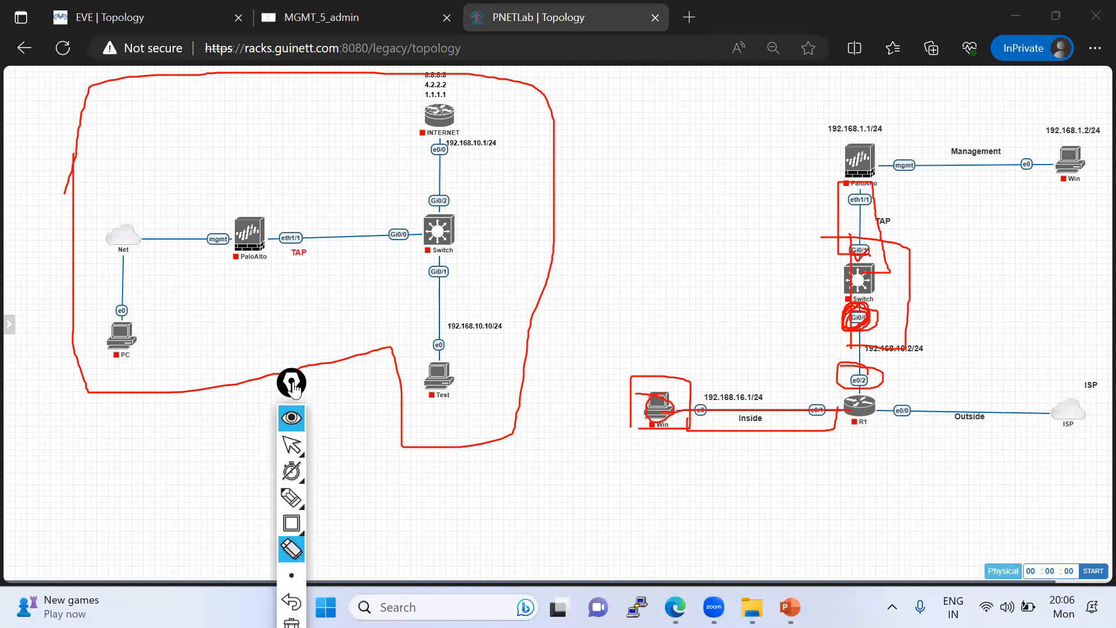
drag(294, 384, 324, 215)
click(321, 458)
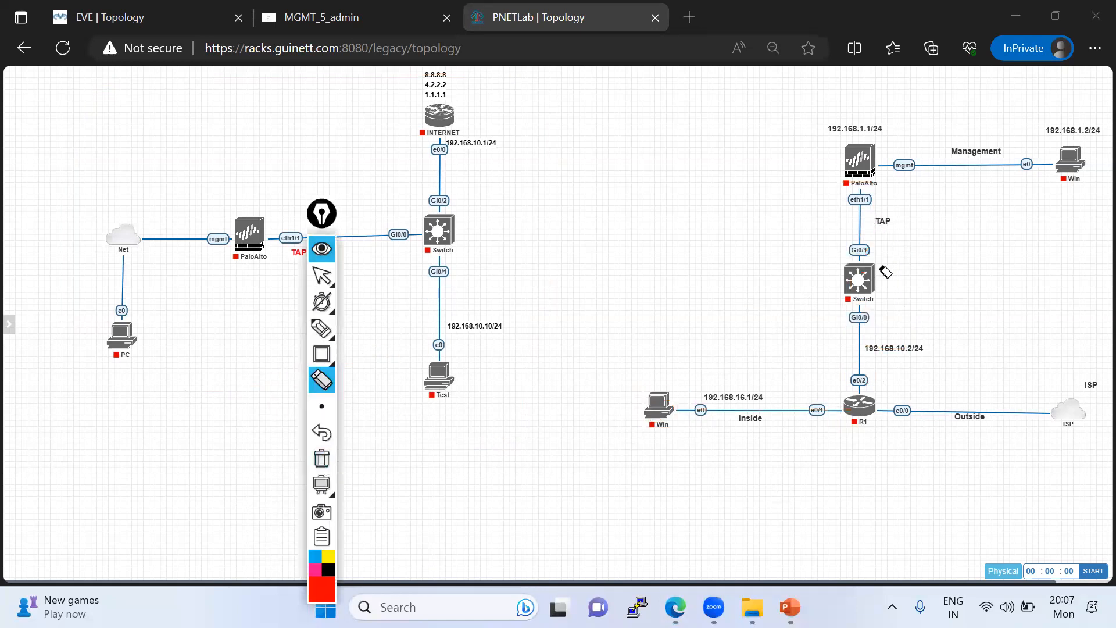
click(321, 275)
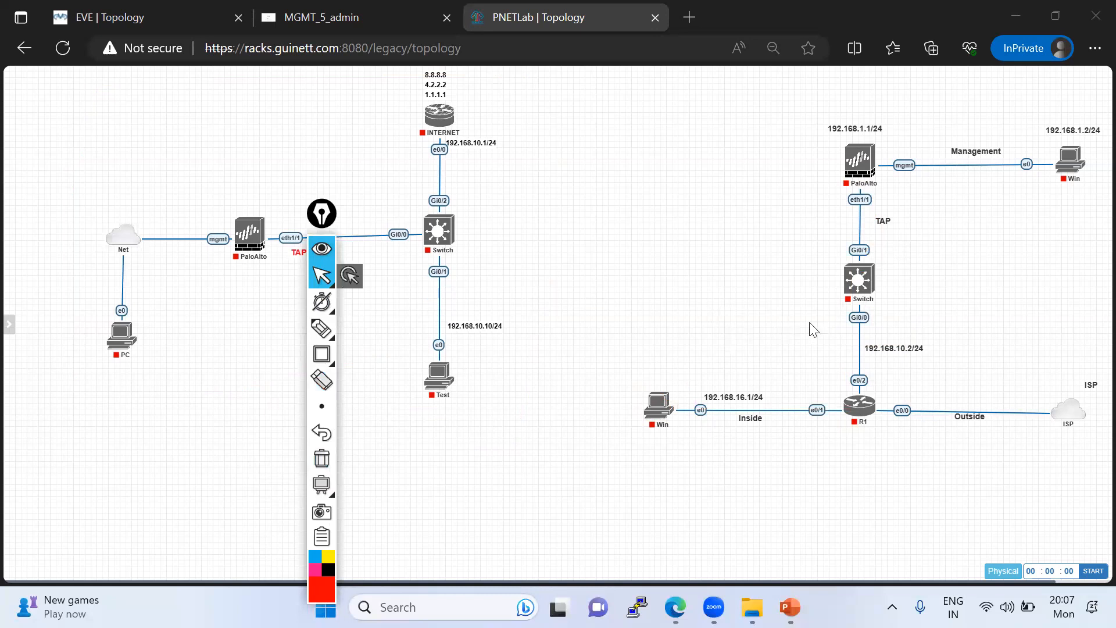
- Start the switch in the TAP topology connected to R1 and open its console
right_click(859, 279)
click(875, 302)
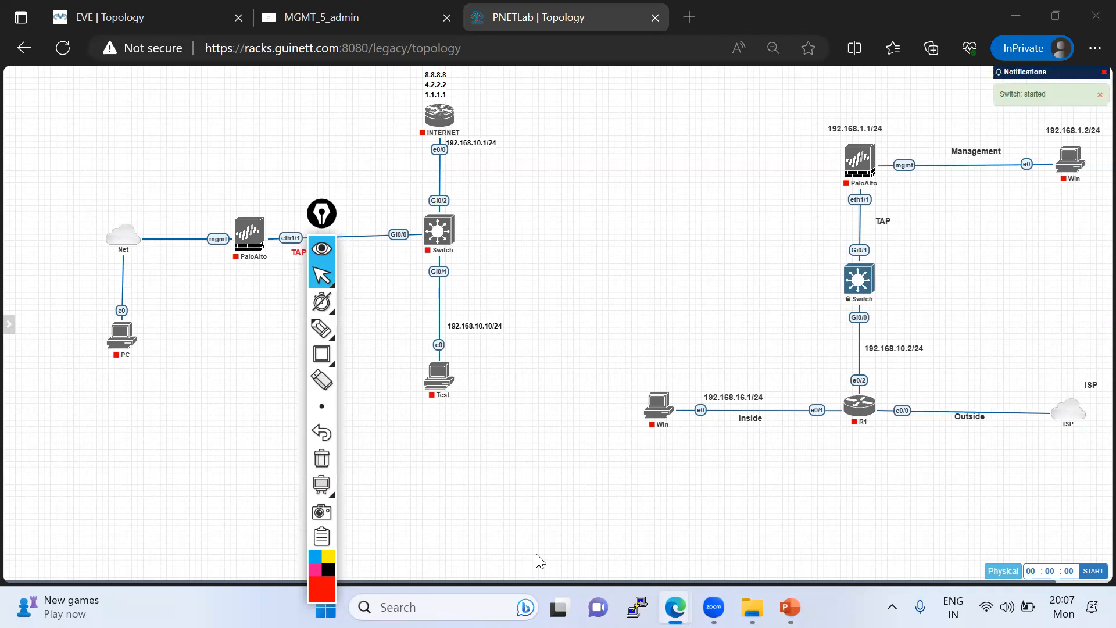
click(865, 287)
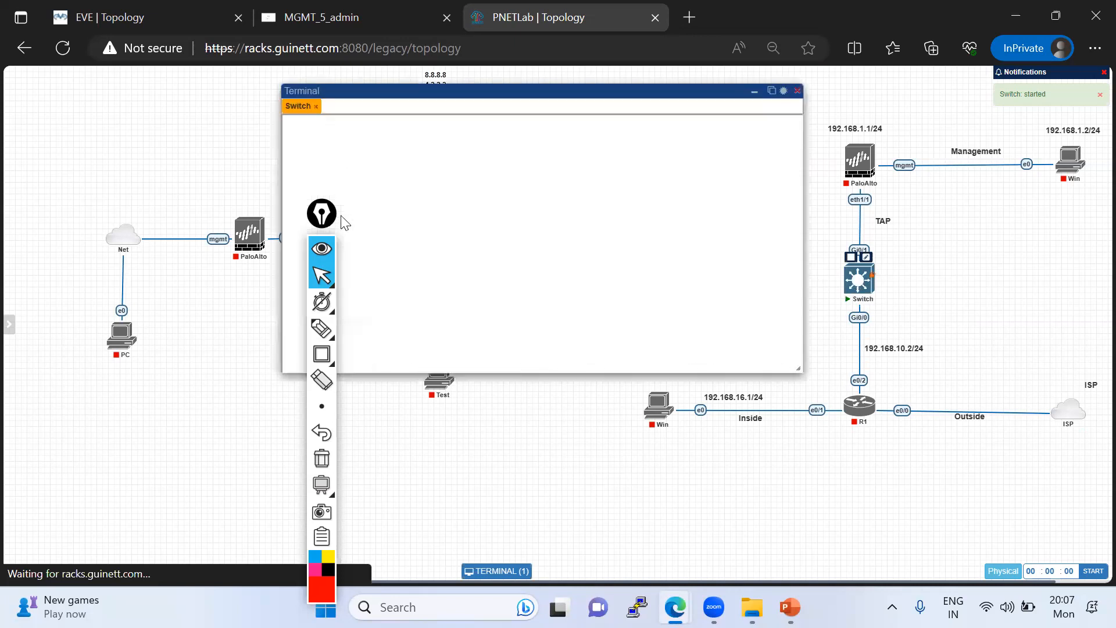
- Reposition the annotation toolbar and the switch's terminal window so the console and the TAP topology are both unobstructed
drag(320, 223, 361, 245)
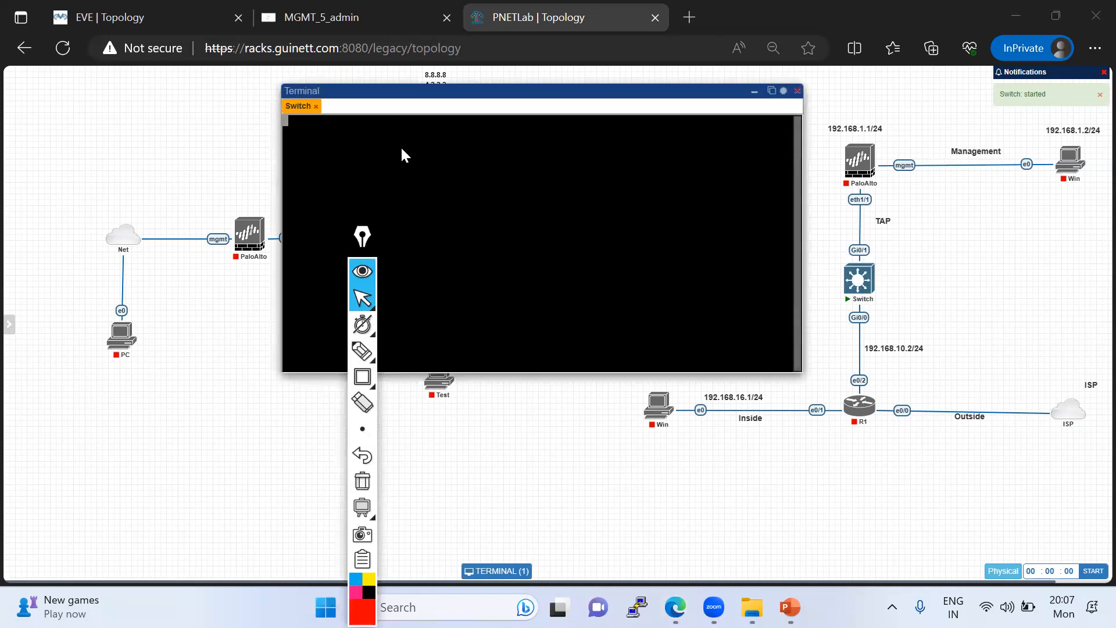
drag(345, 245, 69, 179)
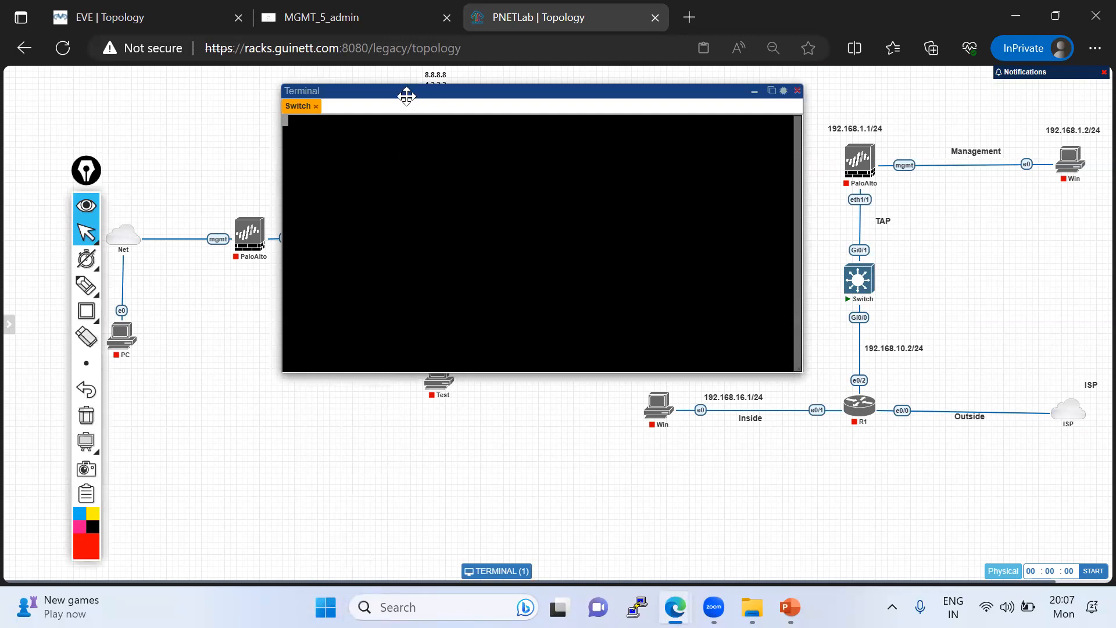
drag(406, 91, 312, 99)
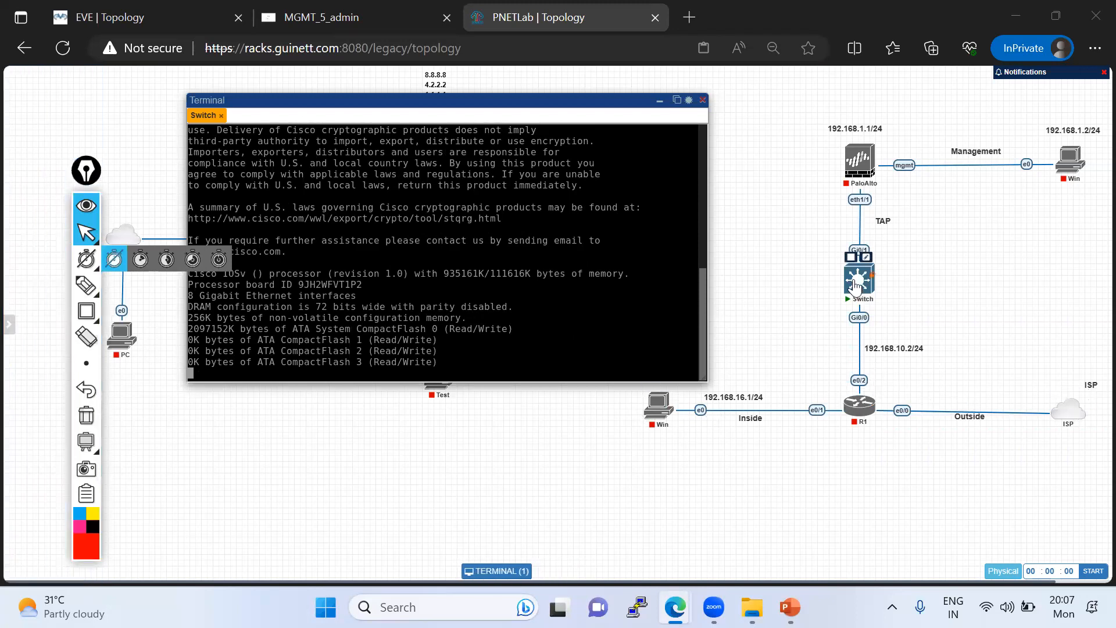
mouse_move(854, 289)
drag(324, 103, 368, 107)
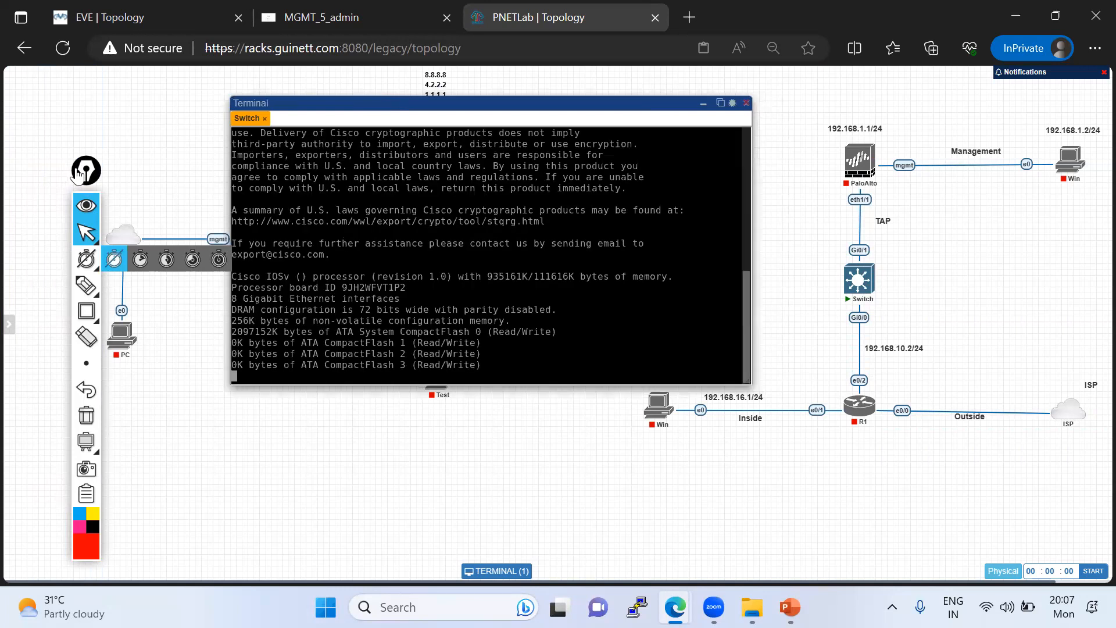
drag(84, 173, 76, 137)
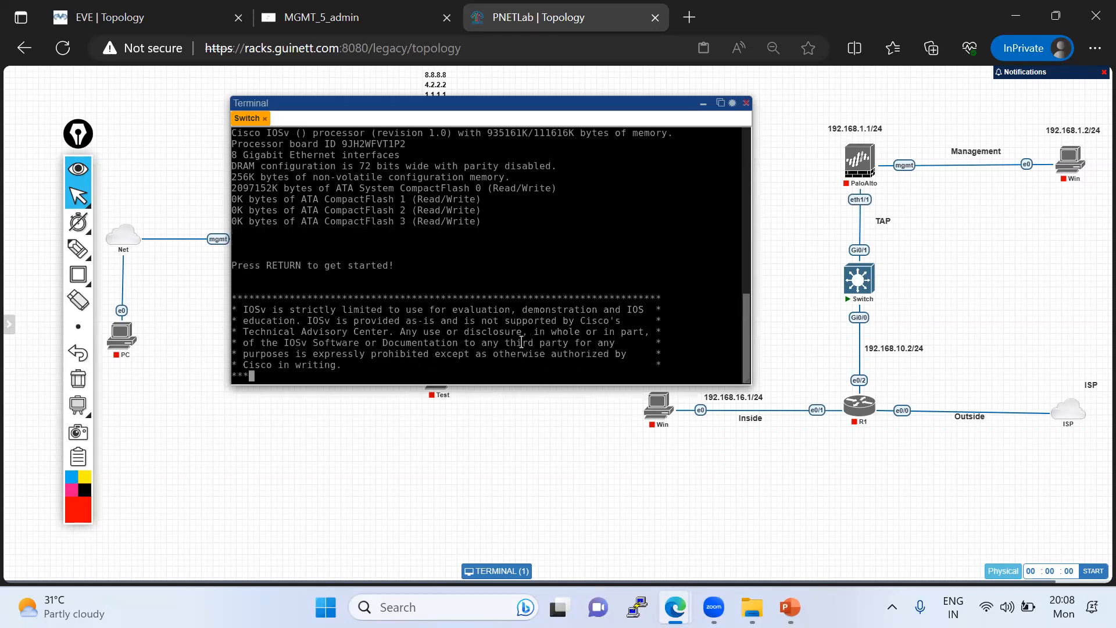
- Bring up the switch's command prompt and enter privileged EXEC mode
key(Return)
key(Return)
key(Return)
key(Return)
key(Return)
key(Return)
key(Return)
key(Return)
key(Return)
key(Return)
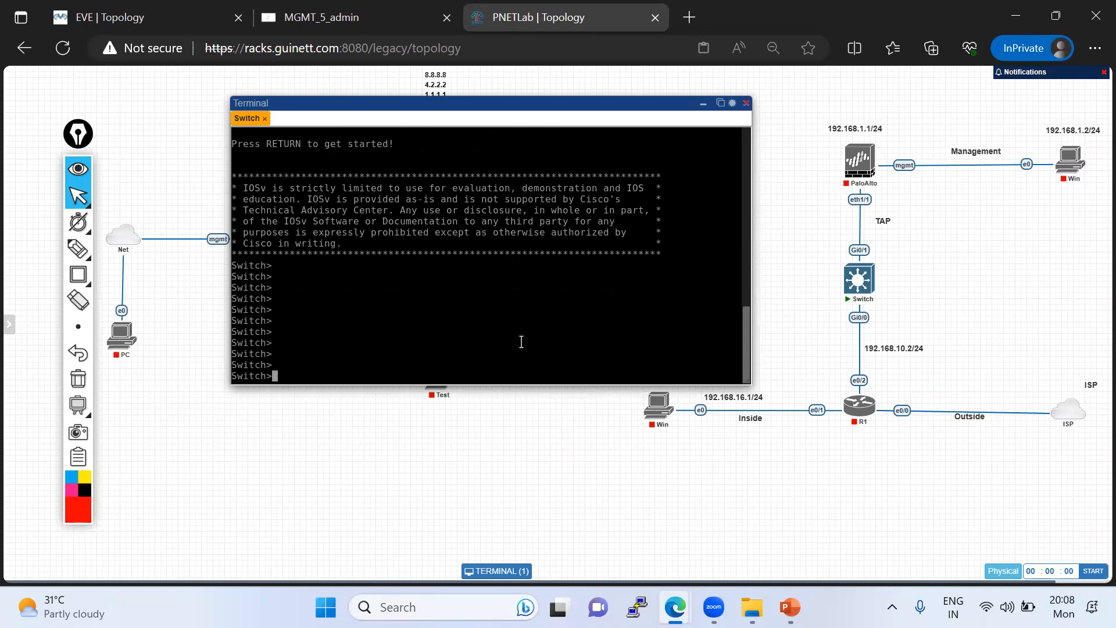
text(en)
key(Return)
key(Return)
key(Return)
key(Return)
key(Return)
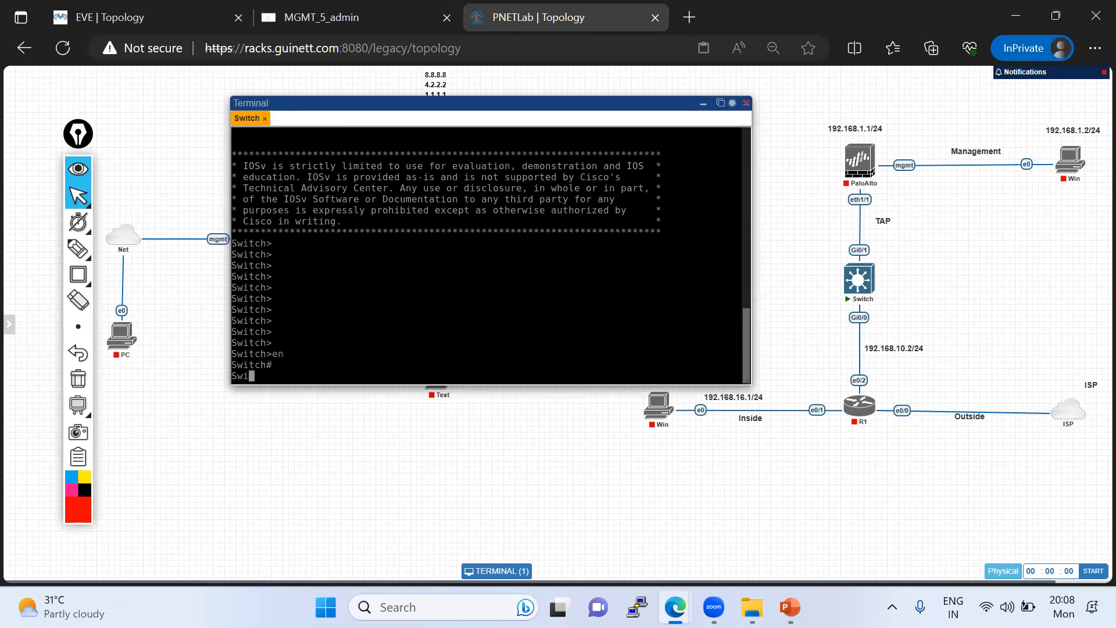
- Filter the switch's running configuration with "sh run | i moni" and examine the monitor session's source and destination lines
text(sh run )
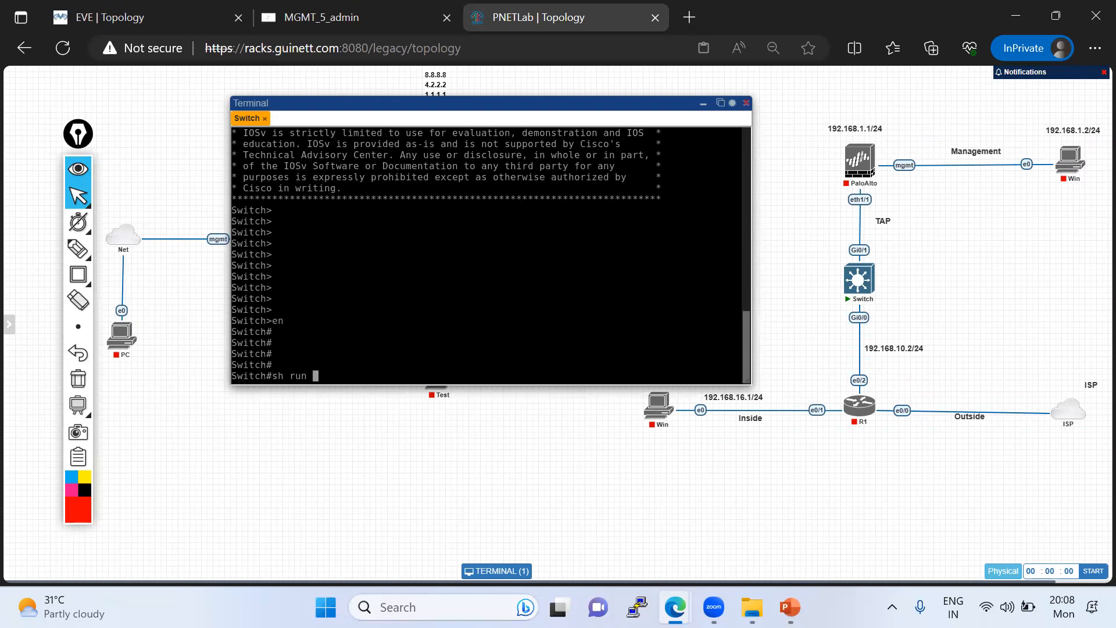
text(| i moni)
key(Return)
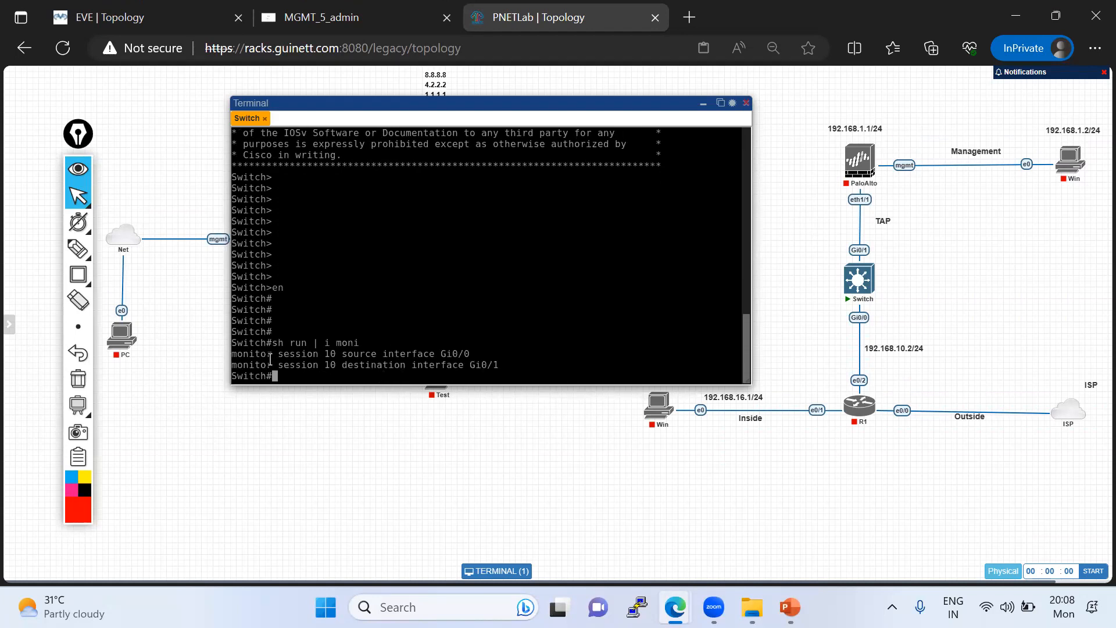
drag(237, 353, 470, 353)
drag(336, 366, 500, 367)
click(374, 364)
- Display the details of monitor session 10 on the switch
text(sh i)
text(monito)
key(Tab)
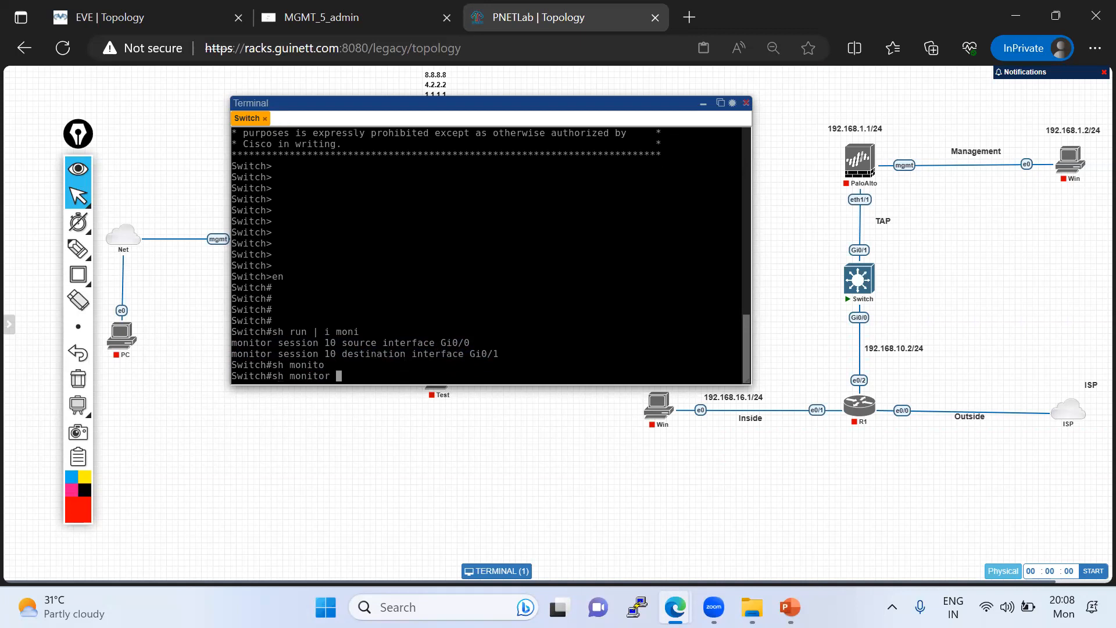
text(ses)
key(Tab)
key(Return)
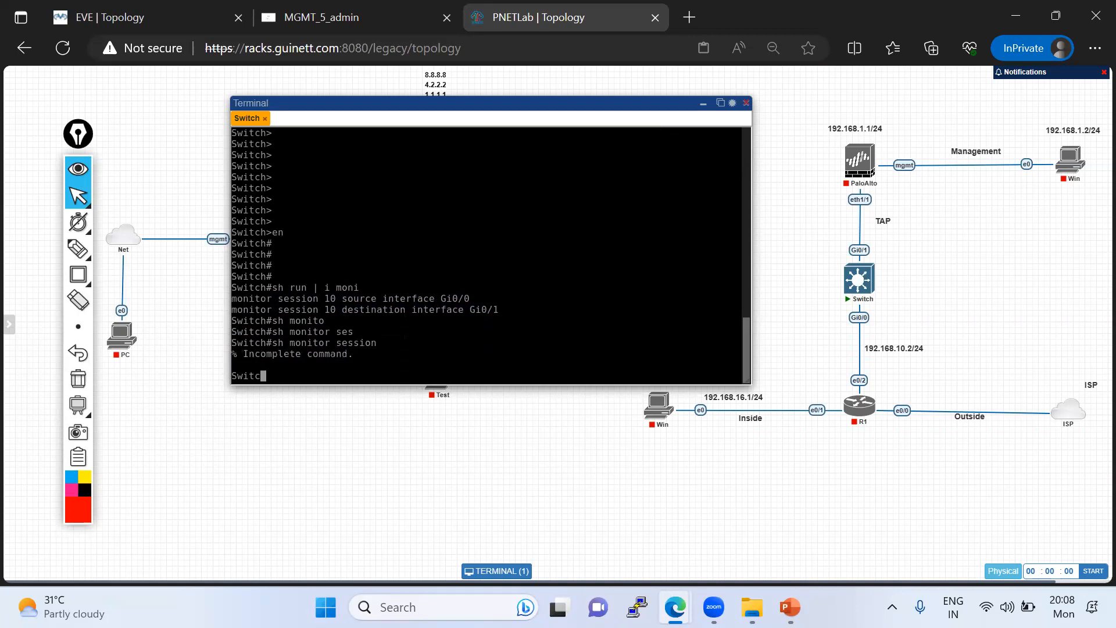
key(Up)
text(10)
key(Return)
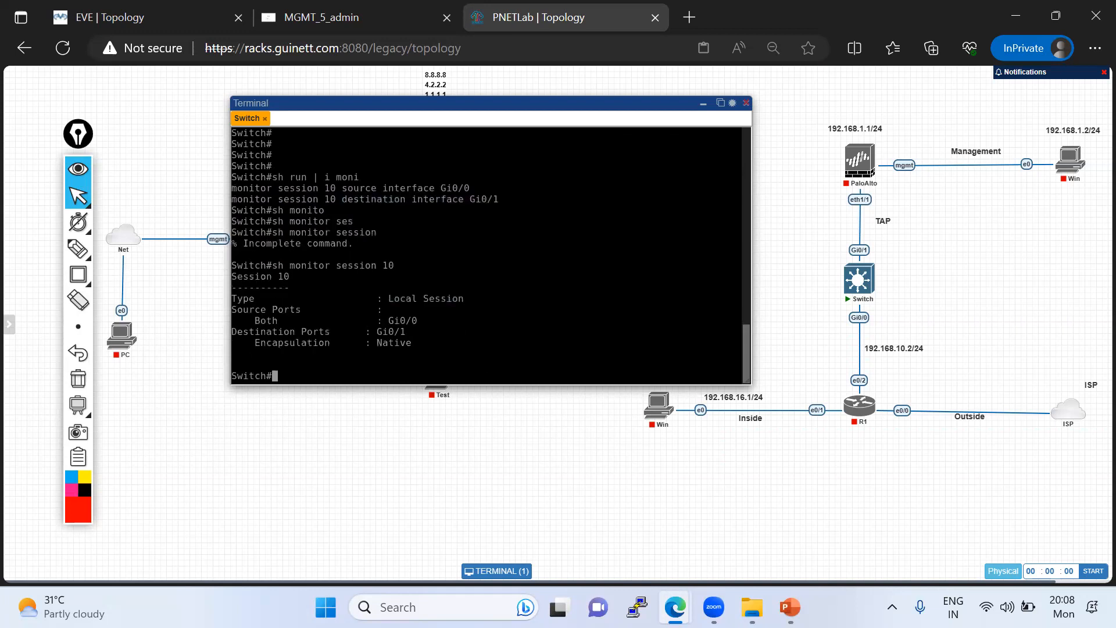
- List the switch's interfaces and their status with "sh ip int brief"
text(sh ip int bri)
key(Tab)
key(Return)
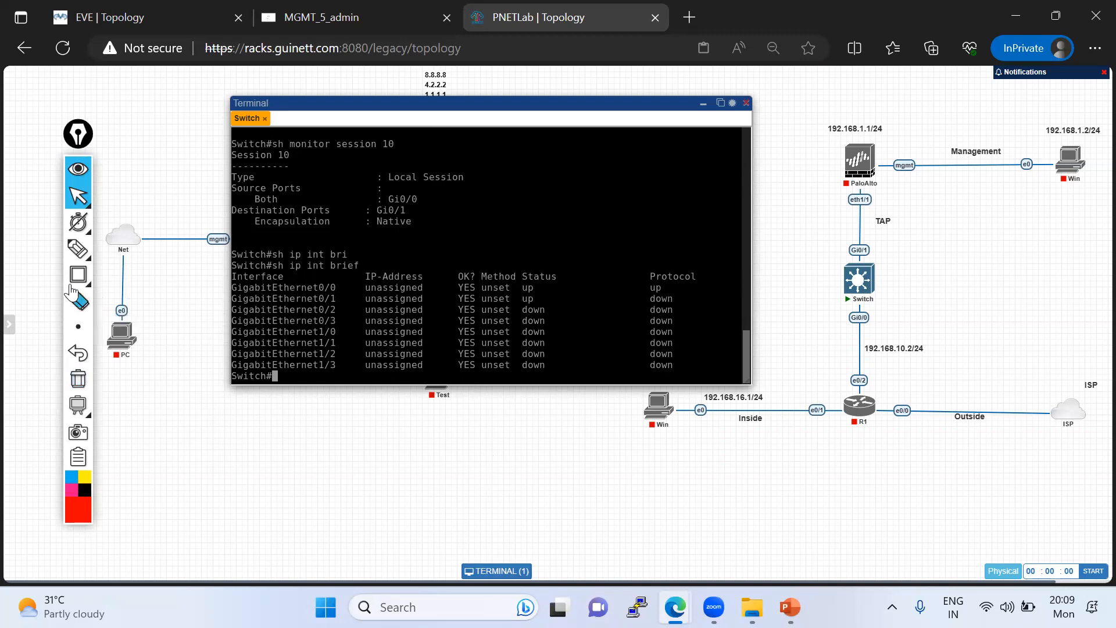
- Mark the Win-to-R1 link, R1's e0/2 and the switch's Gi0/0 in red, connect the two ports, and clear the marks
mouse_move(80, 250)
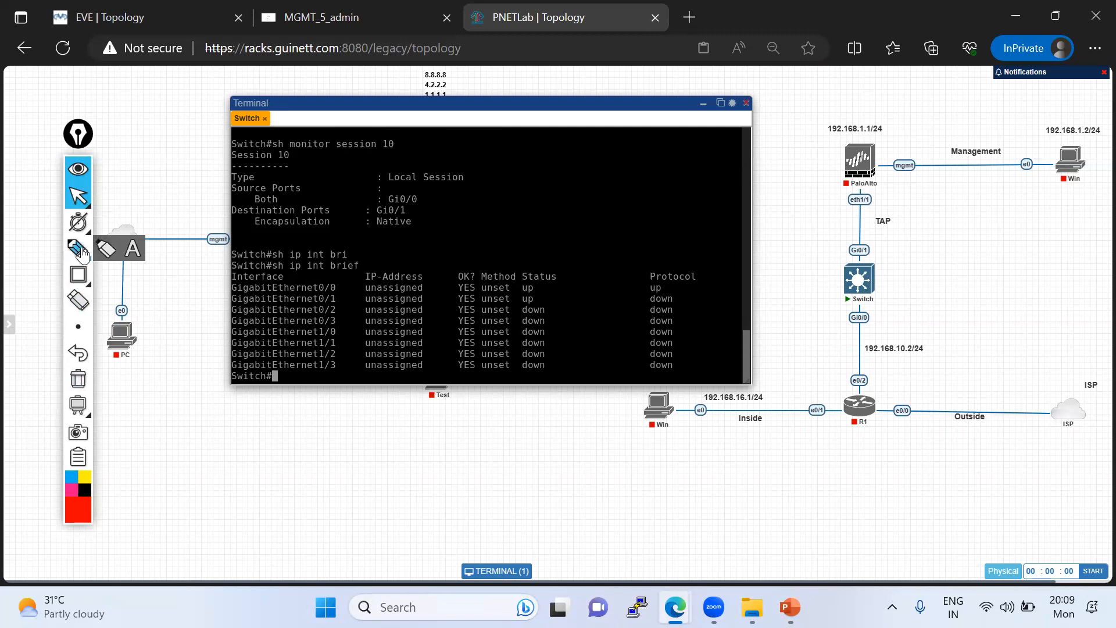
click(83, 254)
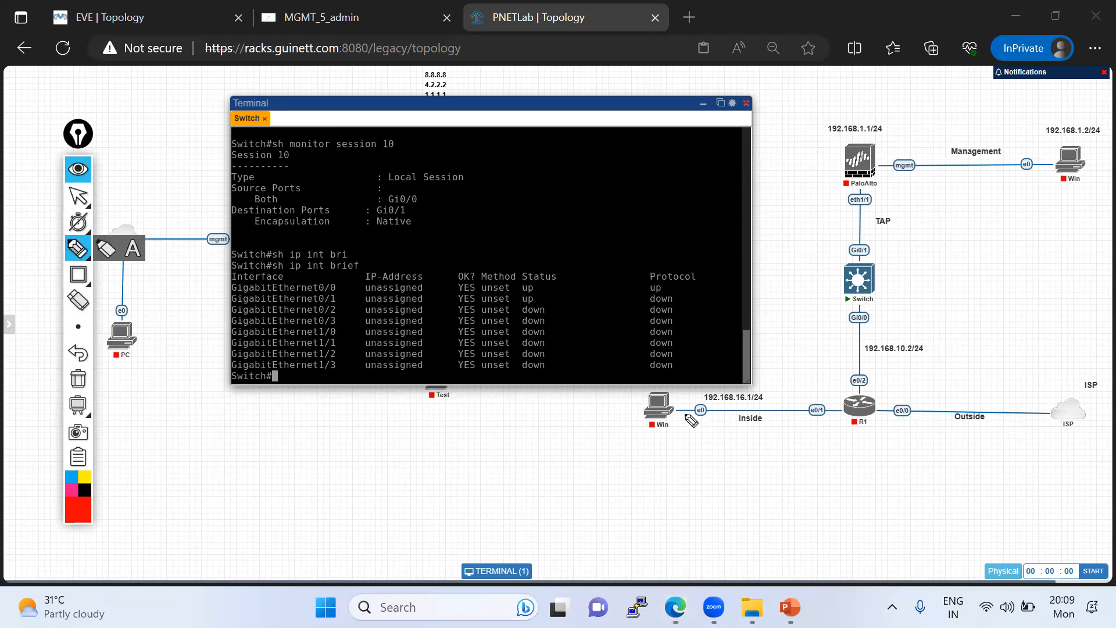
drag(670, 409, 843, 408)
mouse_move(876, 316)
mouse_down()
mouse_move(846, 307)
mouse_move(879, 330)
mouse_move(805, 303)
mouse_up()
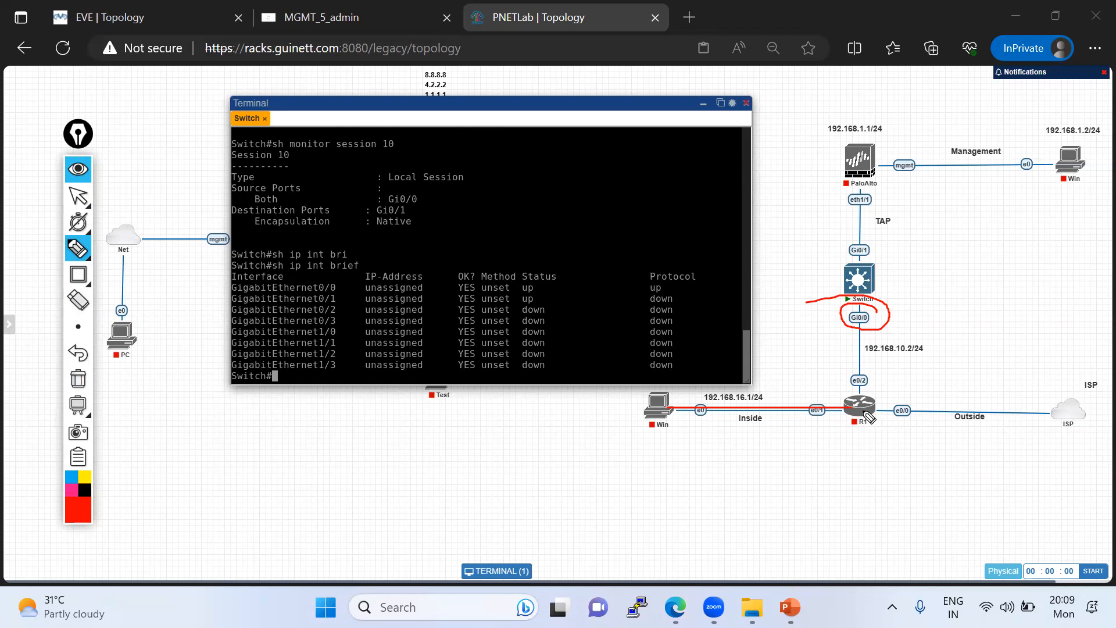
mouse_move(872, 384)
mouse_down()
mouse_move(849, 388)
mouse_move(870, 374)
mouse_up()
drag(858, 320, 861, 335)
mouse_move(852, 284)
mouse_down()
mouse_move(905, 270)
mouse_move(850, 281)
mouse_up()
drag(855, 354, 848, 416)
mouse_move(853, 320)
mouse_down()
mouse_move(828, 394)
mouse_move(887, 388)
mouse_up()
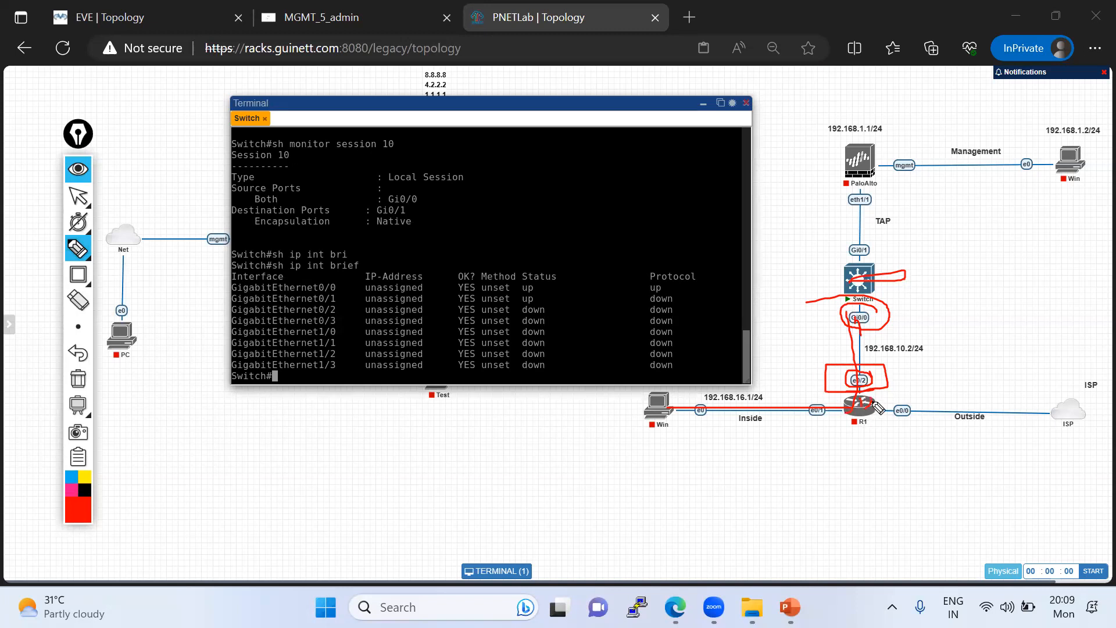
click(78, 379)
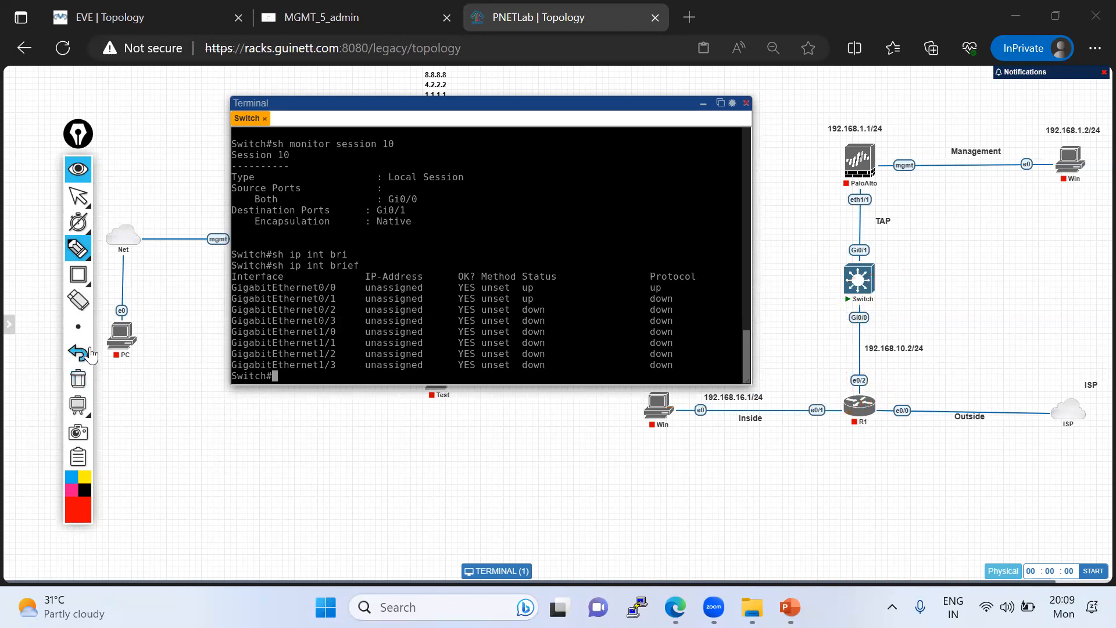
- Circle the switch's Gi0/0, retrace the Inside link in red, draw a check mark over the terminal output, and clear the marks
click(73, 252)
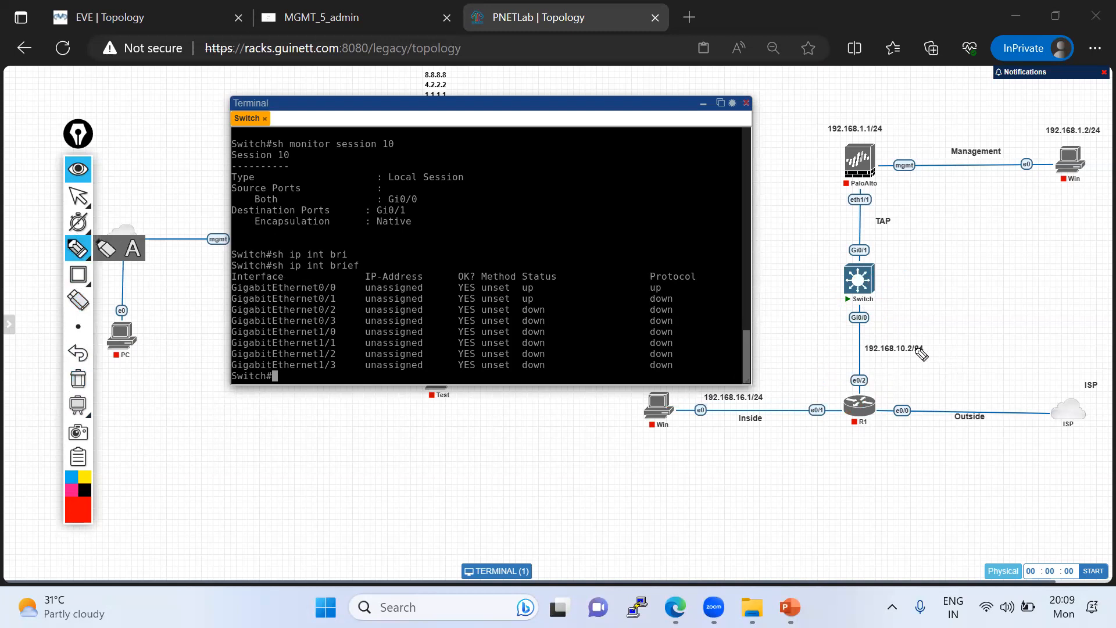
mouse_move(870, 316)
mouse_down()
mouse_move(839, 308)
mouse_move(857, 329)
mouse_move(888, 317)
mouse_move(857, 307)
mouse_up()
mouse_move(644, 406)
mouse_down()
mouse_move(864, 408)
mouse_move(672, 406)
mouse_up()
mouse_move(865, 319)
mouse_down()
mouse_move(866, 352)
mouse_move(876, 313)
mouse_move(842, 324)
mouse_move(882, 332)
mouse_up()
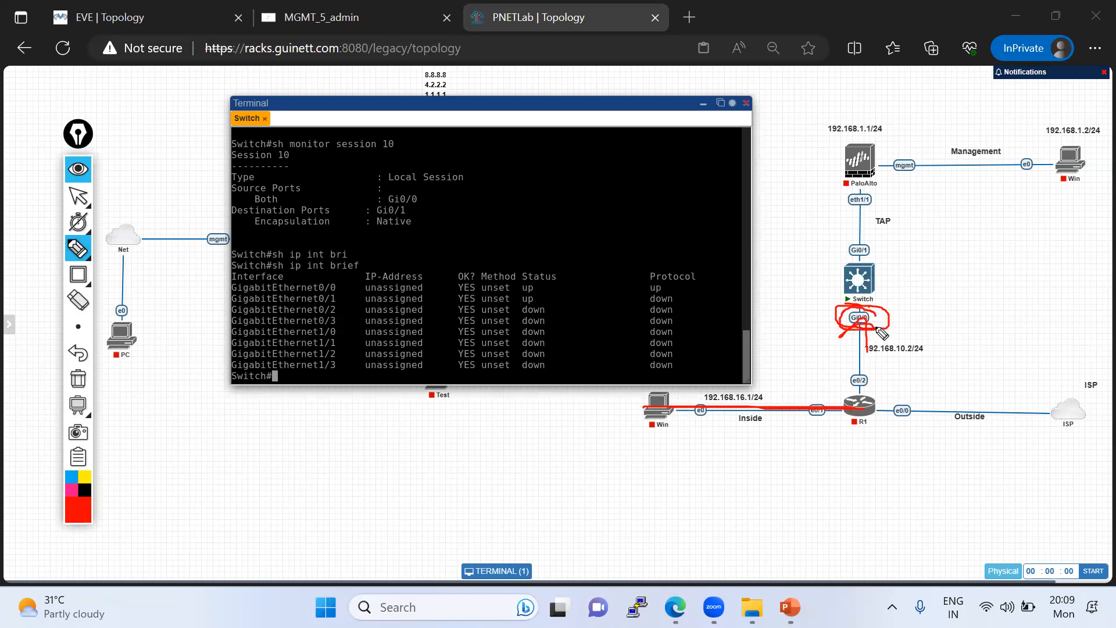
mouse_move(338, 374)
mouse_down()
mouse_move(369, 338)
mouse_move(377, 292)
mouse_up()
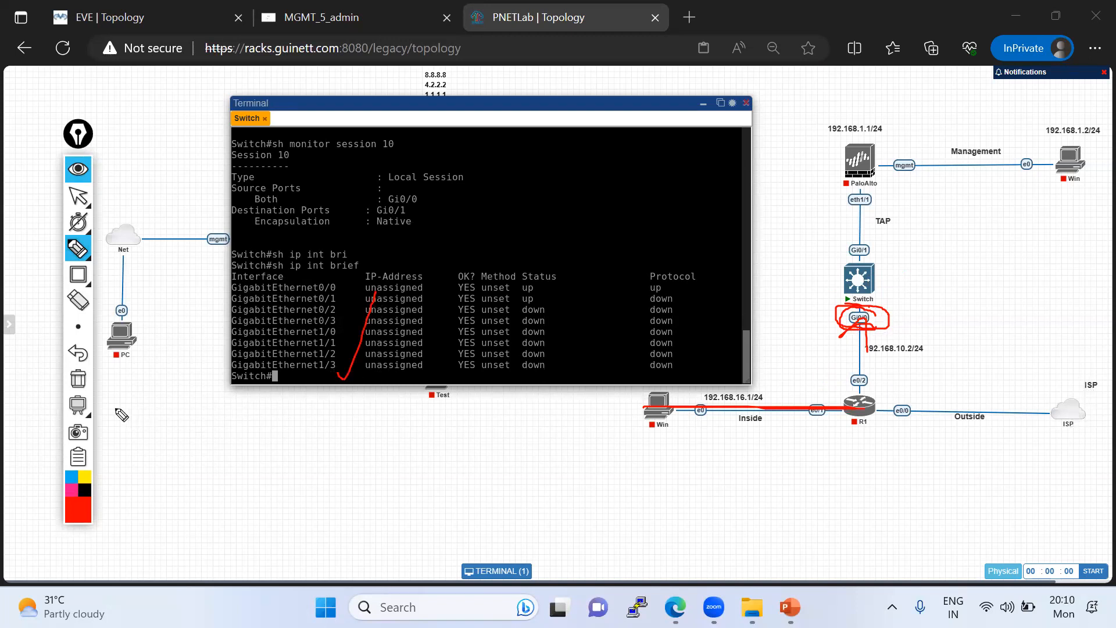
click(78, 379)
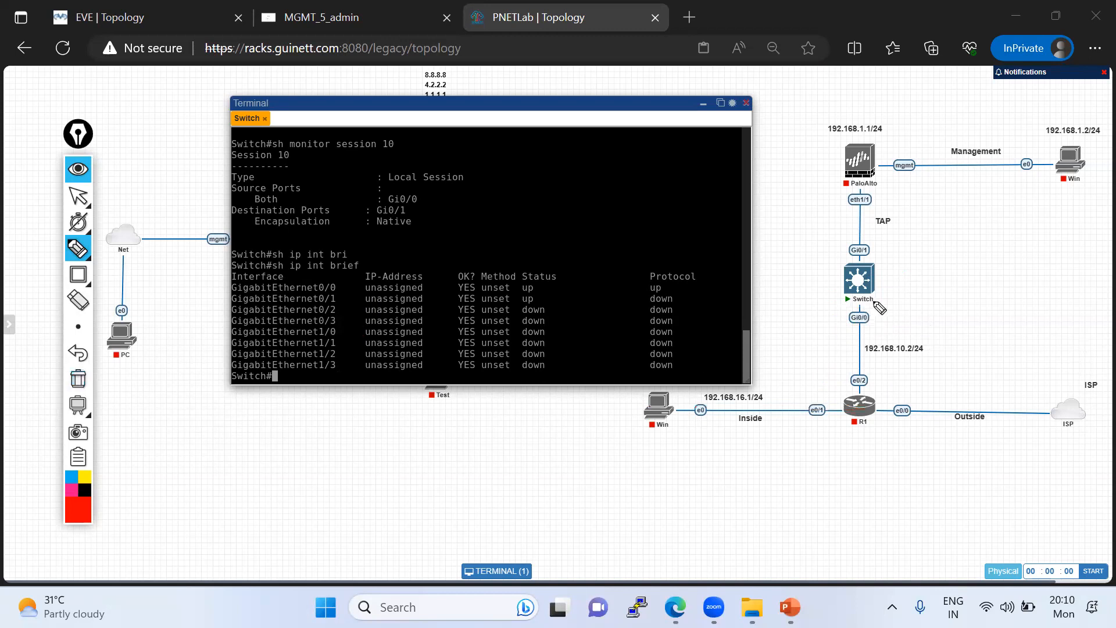
- Trace Win's traffic through R1 and the switch to the firewall in red, emphasize Gi0/0 and 192.168.10.2/24, and clear the marks
mouse_move(639, 417)
mouse_down()
mouse_move(855, 418)
mouse_move(867, 294)
mouse_move(842, 317)
mouse_move(866, 325)
mouse_move(819, 267)
mouse_move(859, 209)
mouse_move(866, 171)
mouse_up()
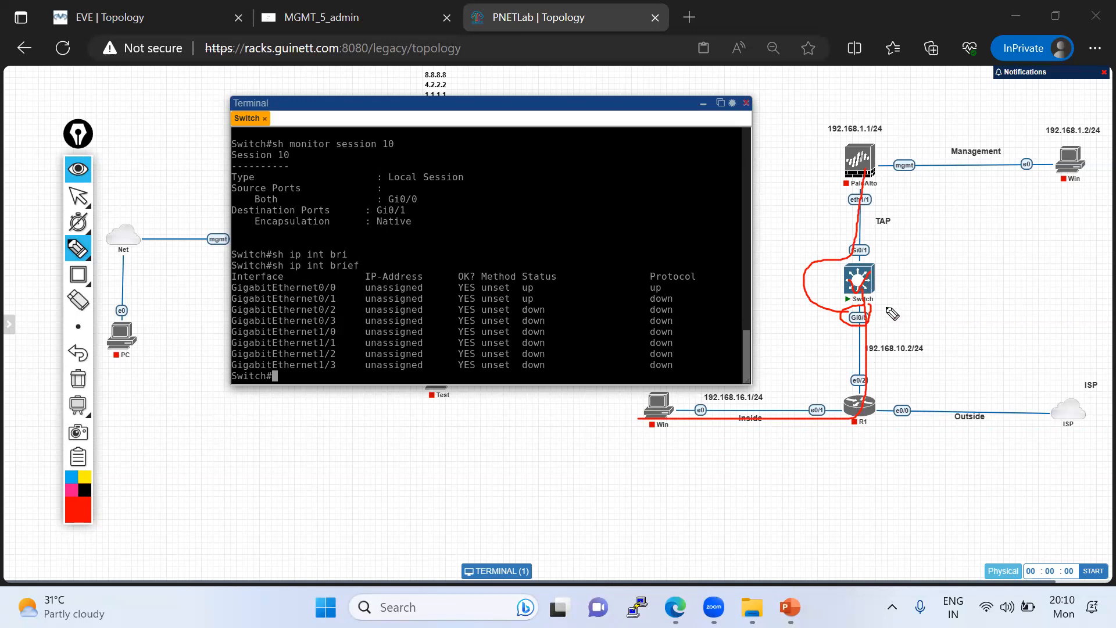
mouse_move(840, 326)
mouse_down()
mouse_move(873, 322)
mouse_move(860, 310)
mouse_move(841, 332)
mouse_move(918, 352)
mouse_up()
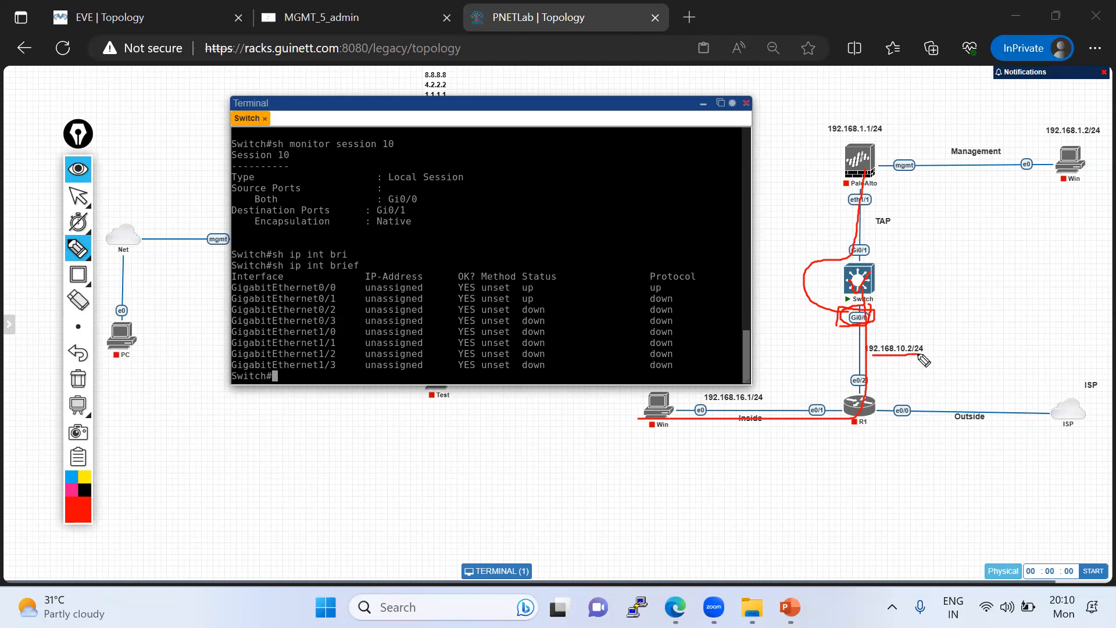
click(78, 378)
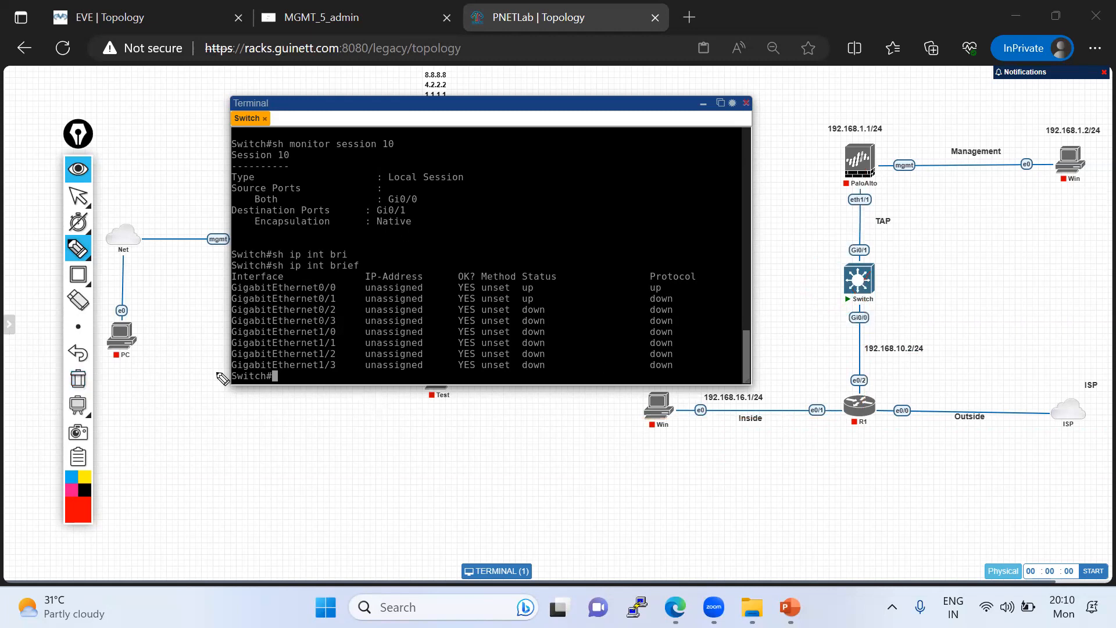
click(78, 196)
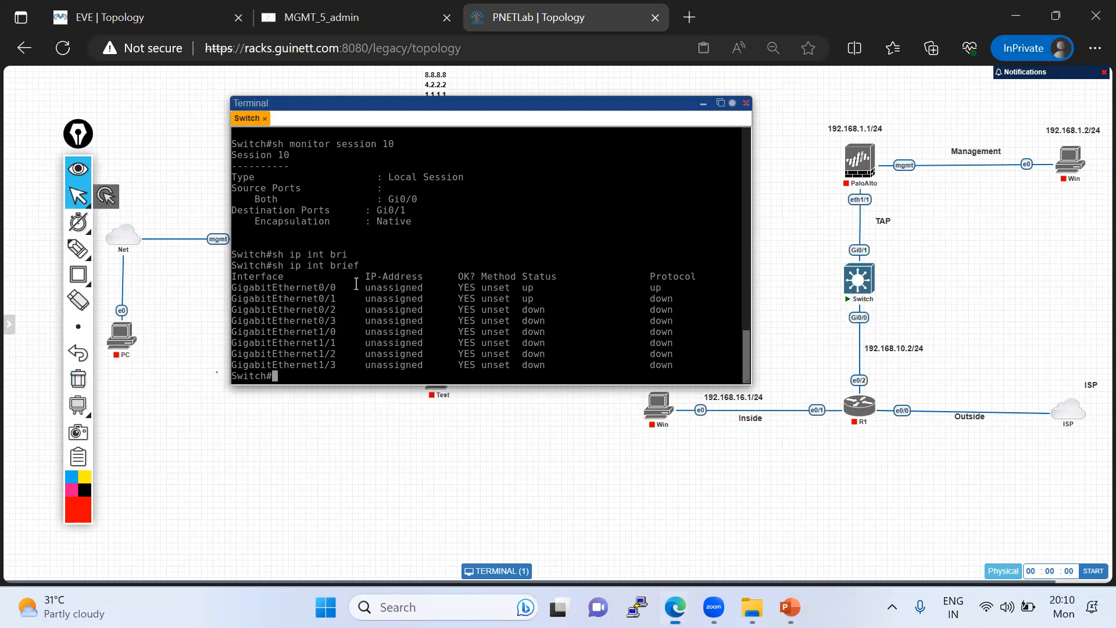
- Enter interface configuration mode for Gi0/0 on the switch
text(conf t)
key(Return)
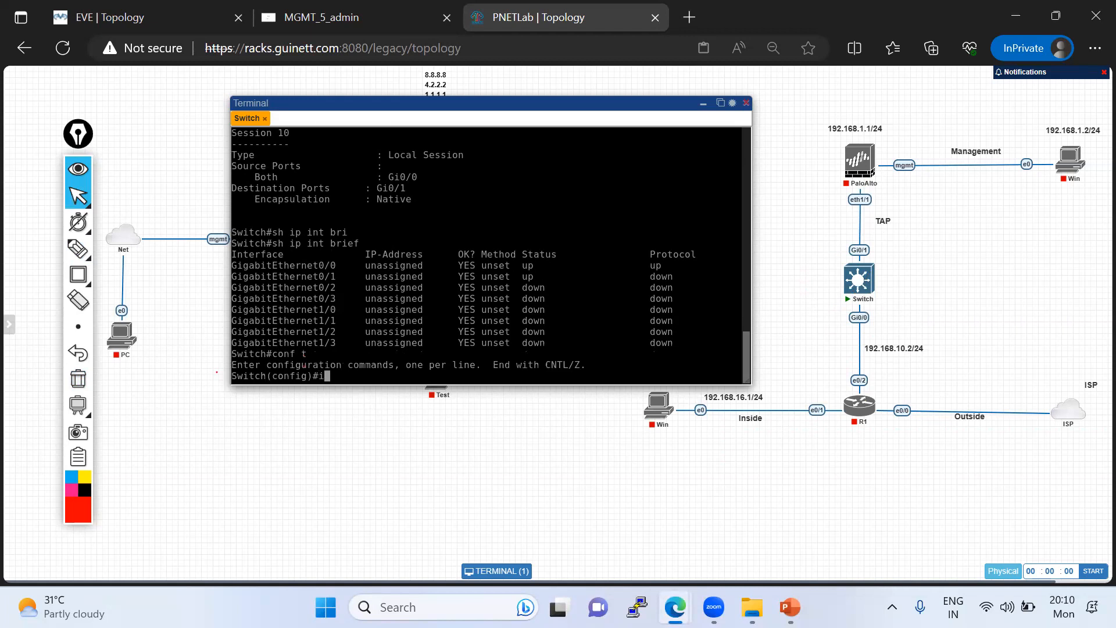
text(int gi0/0)
key(Return)
- Try the ip address command on Gi0/0 without giving an address
key(BackSpace)
text(ip add)
key(Tab)
key(Return)
key(Return)
key(Return)
key(Return)
key(Return)
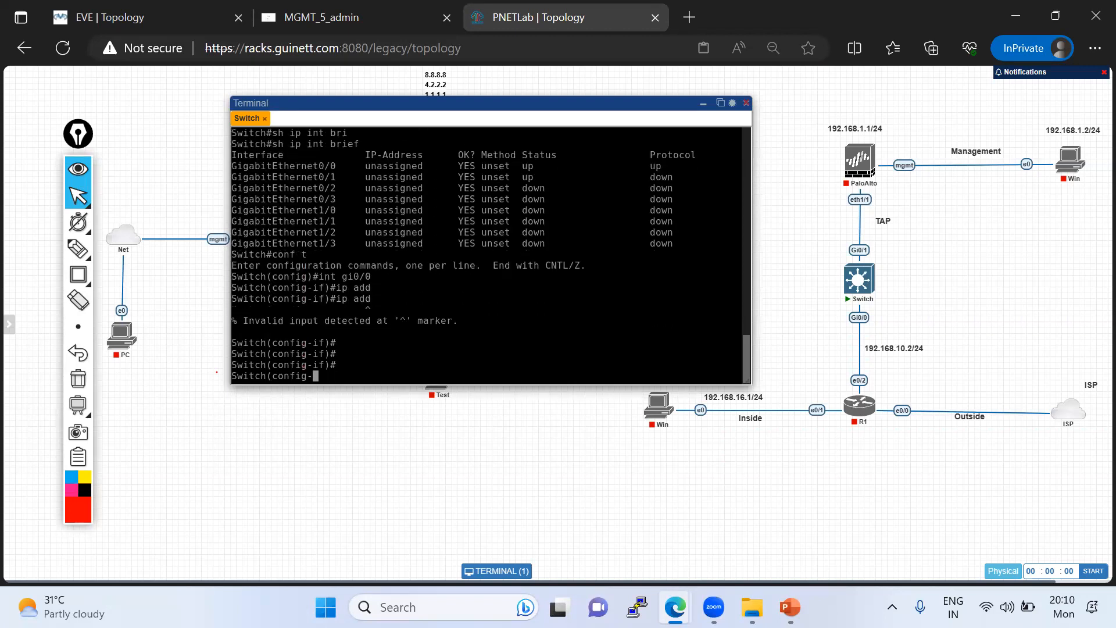
- Make Gi0/0 a routed port with no switchport and assign it IP address 192.168.10.3 with mask 255.255.255.0
text(no swi)
key(Tab)
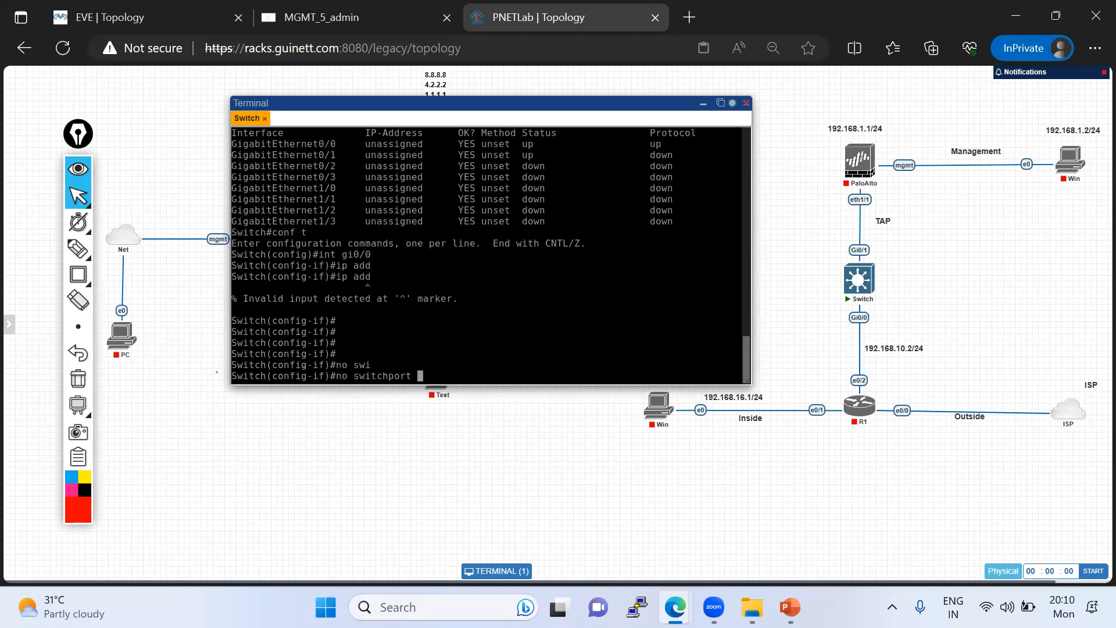
key(Return)
text(ip add)
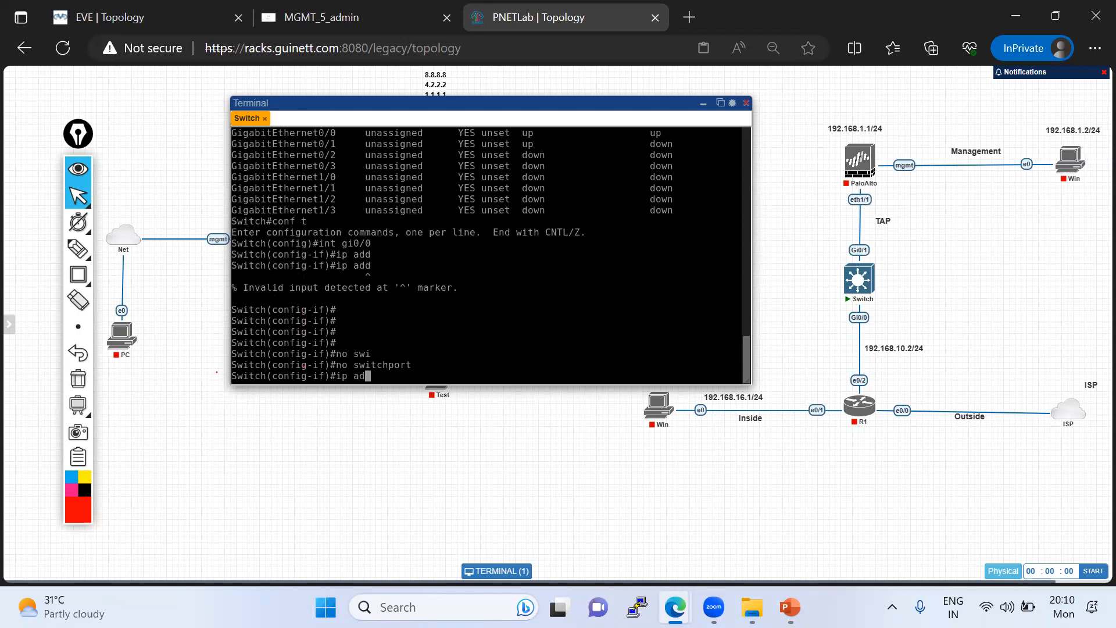
key(Tab)
text(192.168.10.)
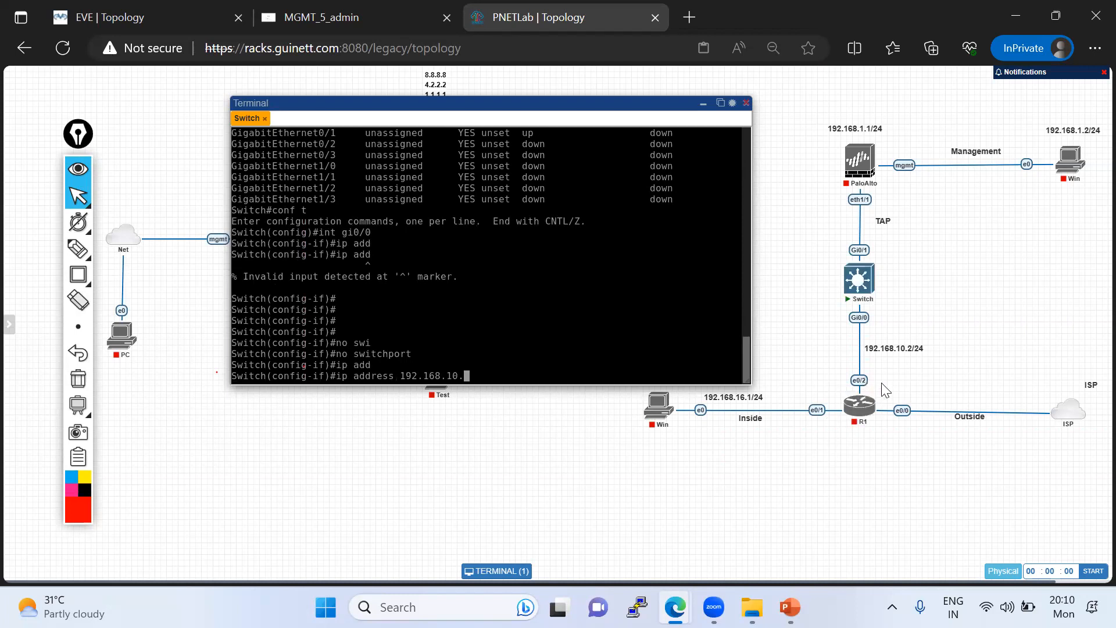
text(3 255.255.255.0)
key(Return)
- Enable Gi0/0 with no shutdown, leave configuration mode and save the switch's configuration
text(no sh)
key(Tab)
key(Return)
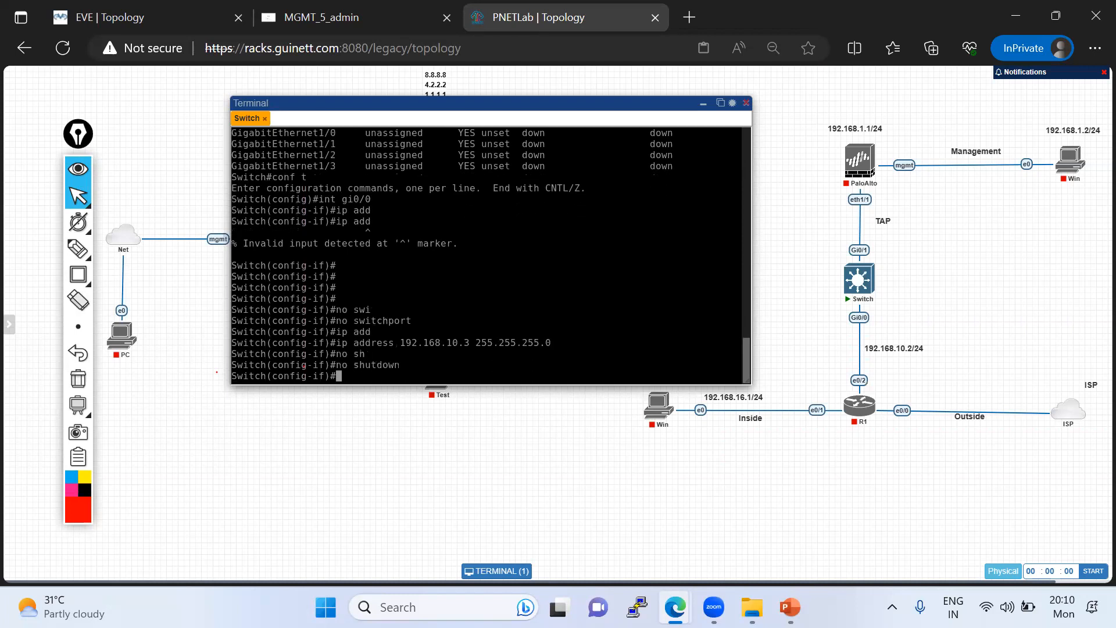
key(ctrl+z)
text(wr)
key(Return)
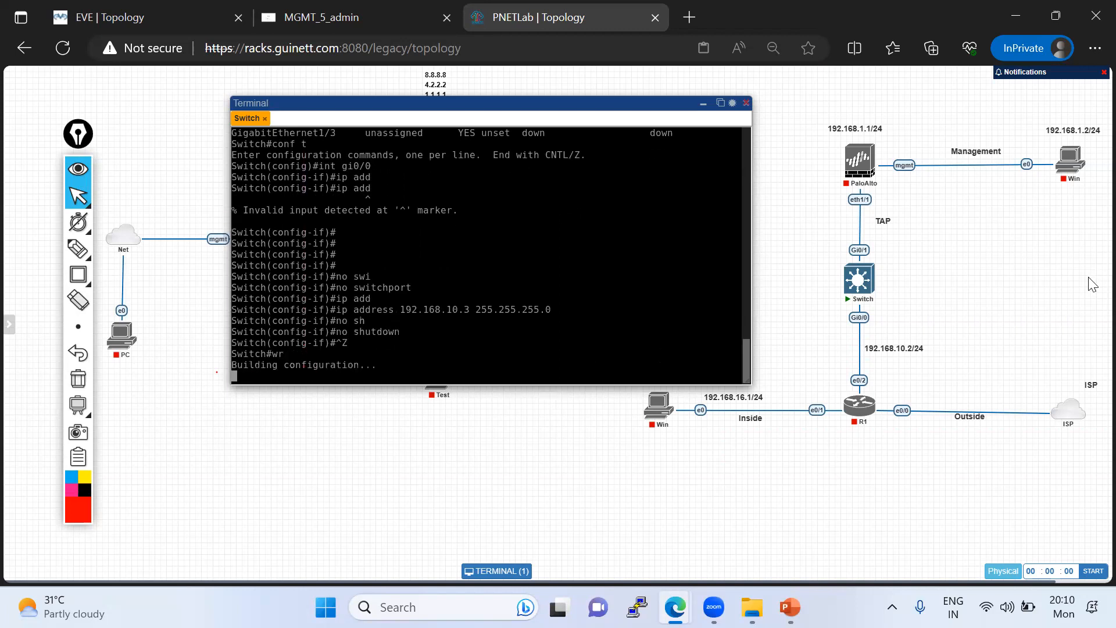
- Trace the traffic path with red pen strokes from the inside Win PC through R1 and the switch to the PaloAlto firewall
click(78, 248)
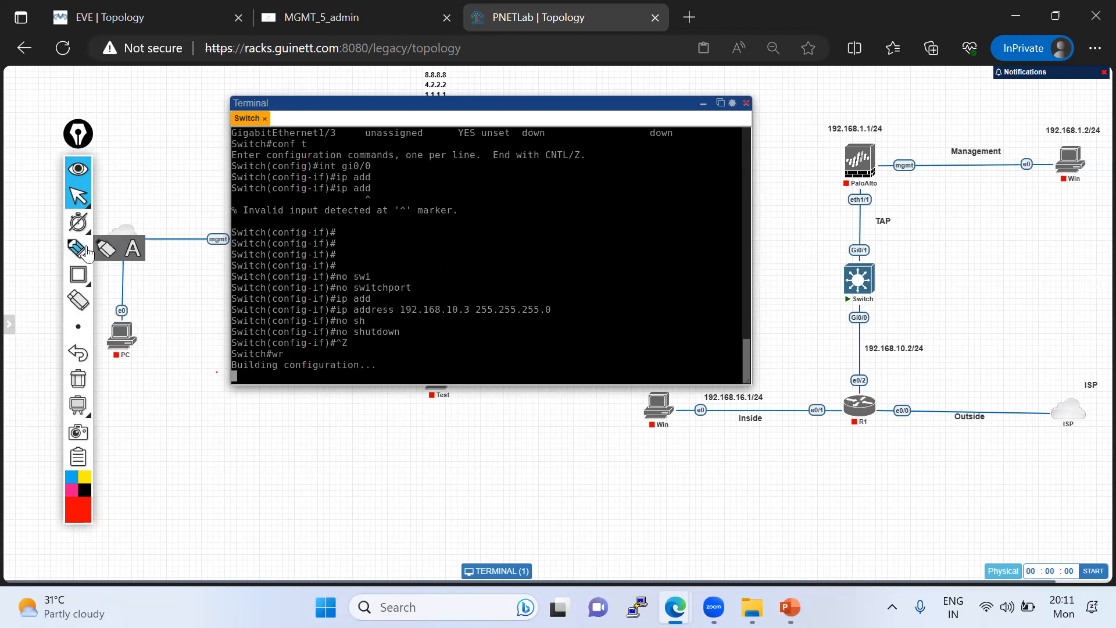
mouse_move(666, 408)
mouse_down()
mouse_move(844, 406)
mouse_move(854, 375)
mouse_move(893, 375)
mouse_up()
drag(874, 314, 876, 326)
mouse_move(705, 409)
mouse_down()
mouse_move(846, 406)
mouse_move(870, 388)
mouse_move(865, 311)
mouse_move(819, 289)
mouse_up()
drag(839, 190, 865, 150)
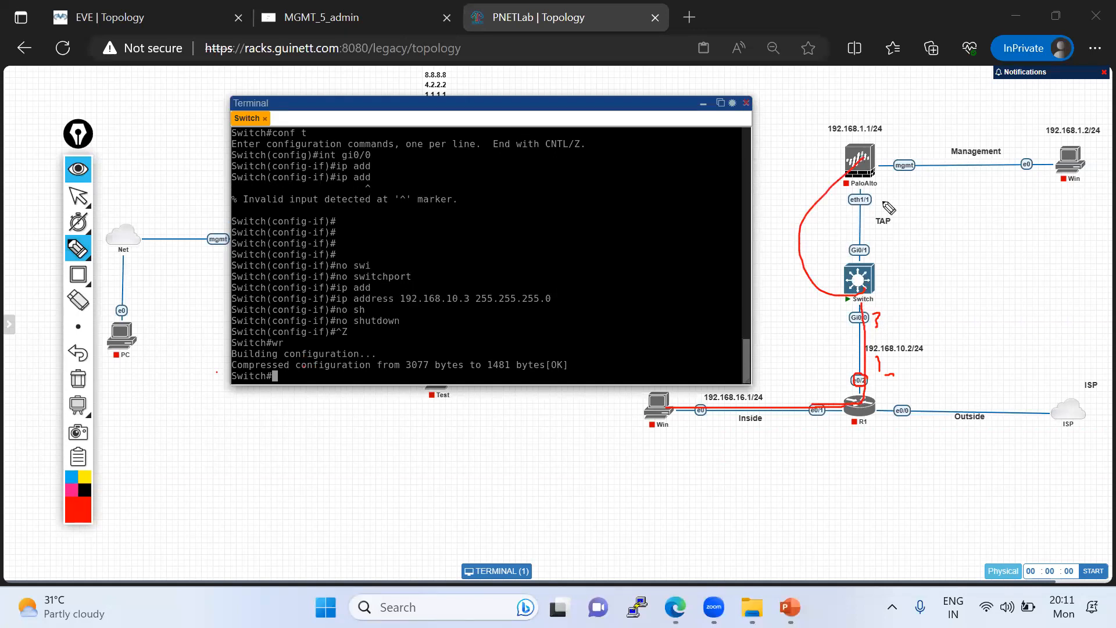
click(78, 196)
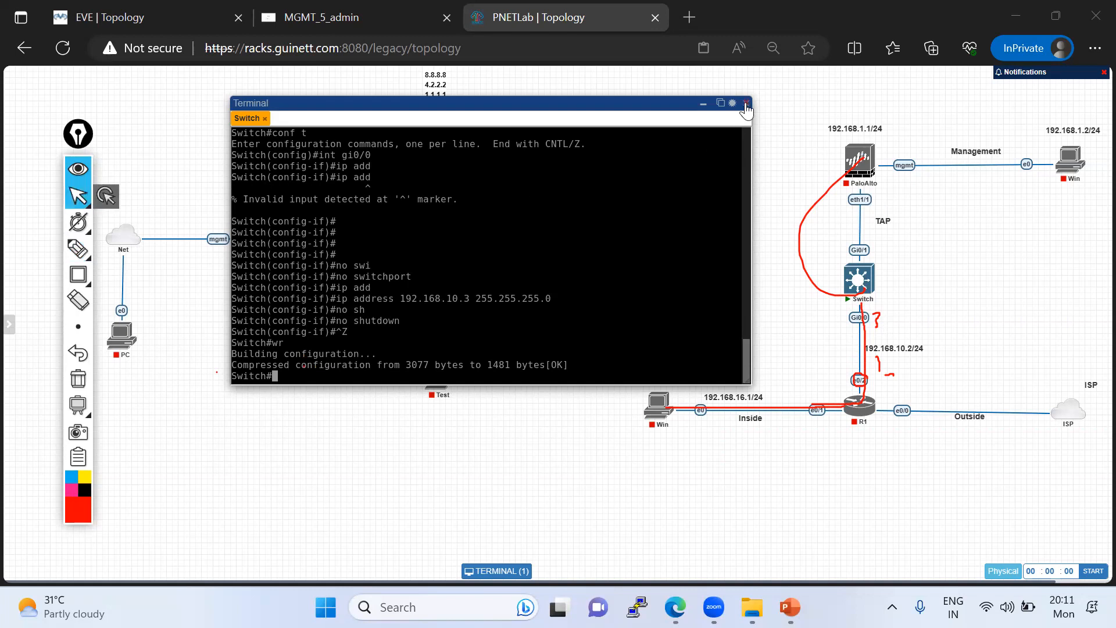
- Close the switch's terminal window and stop the Switch node connected to R1
click(746, 104)
right_click(860, 283)
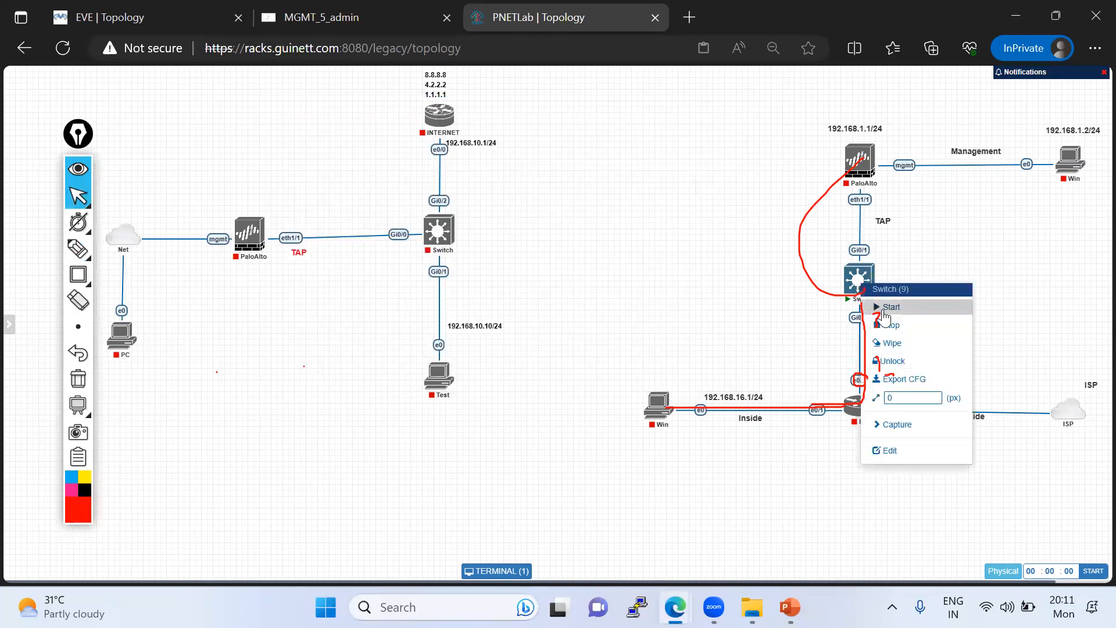
click(886, 325)
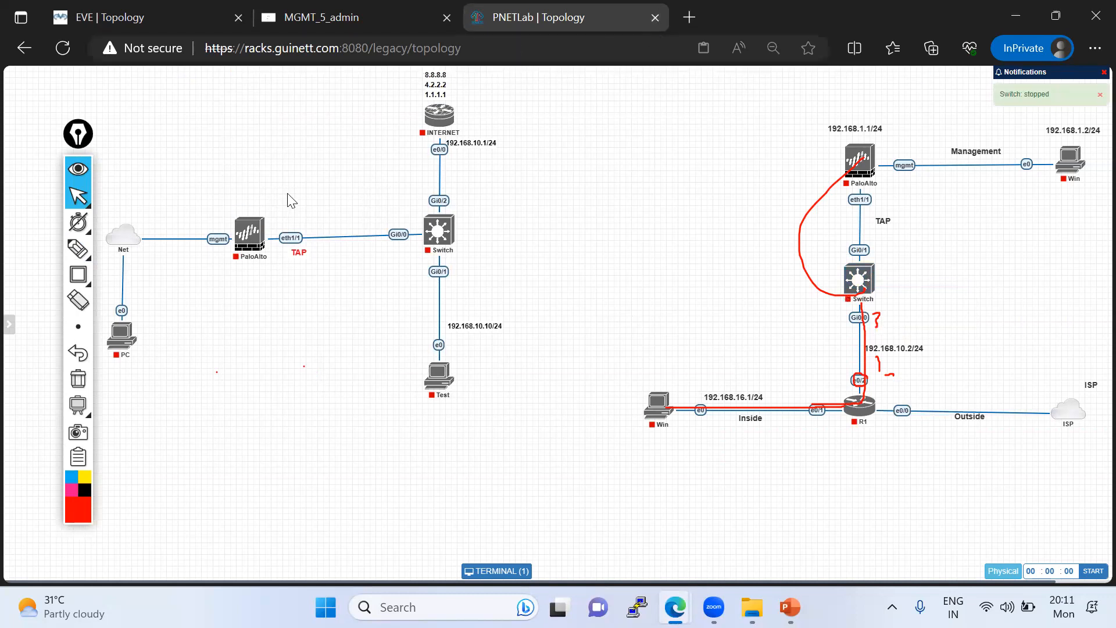
- Log out of PNETLab and close its browser tab
mouse_move(2, 383)
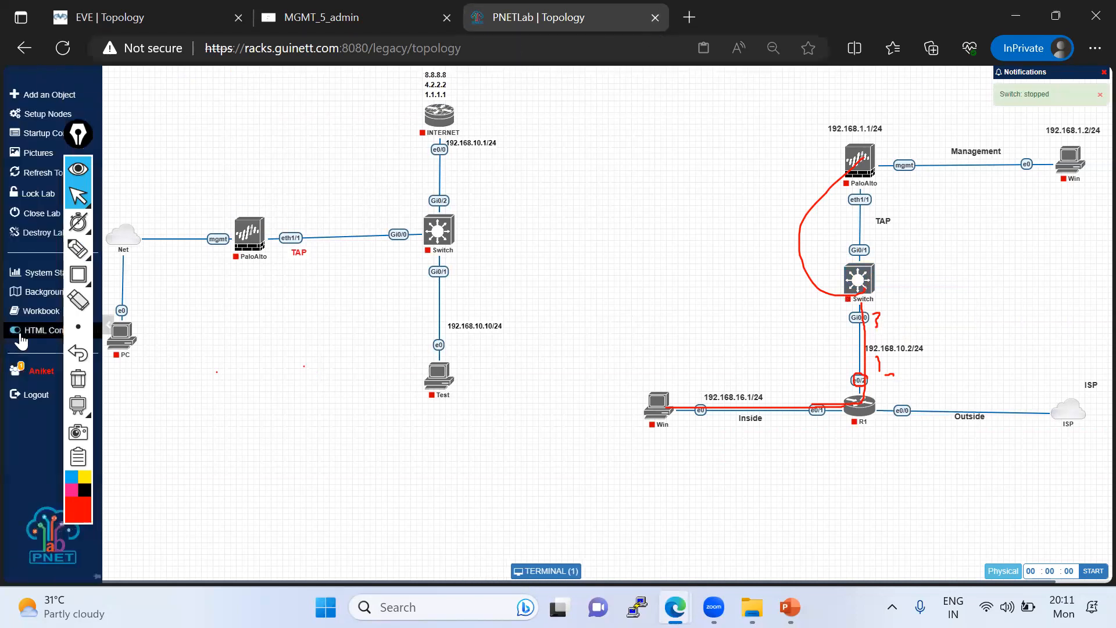
click(36, 396)
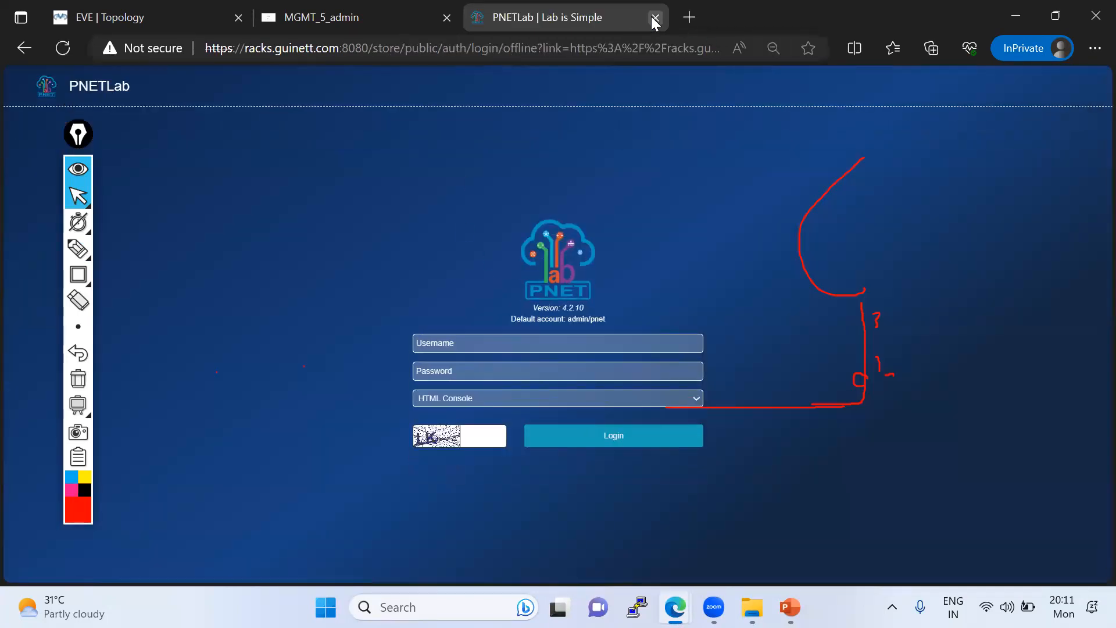
click(655, 17)
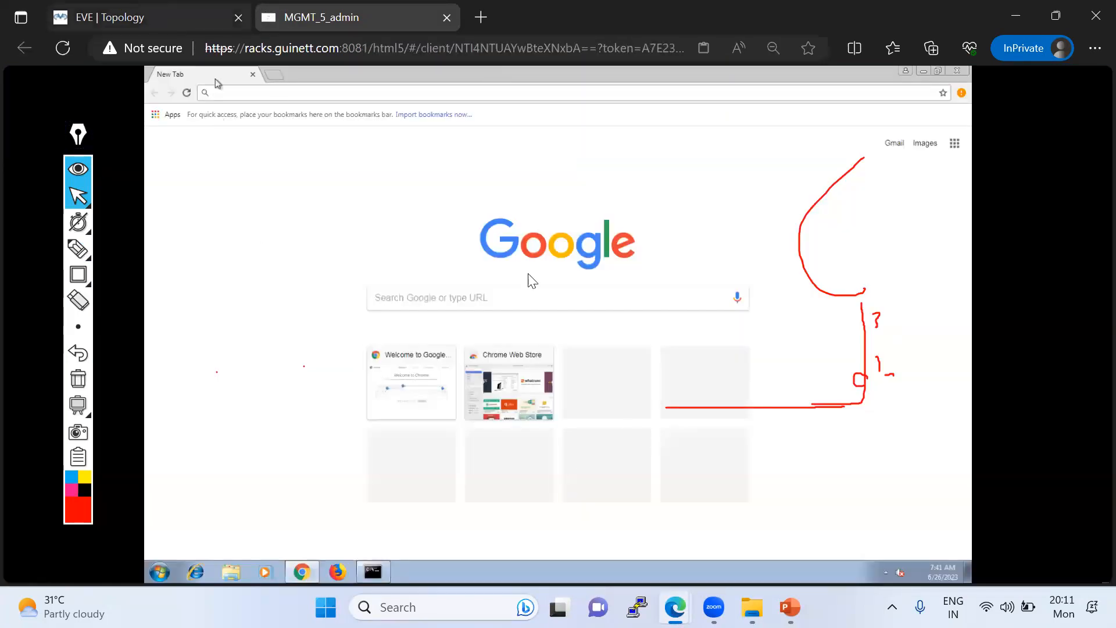
- Bring up the EVE topology, move the annotation toolbar to the far side of the screen and clear all pen drawings
click(145, 17)
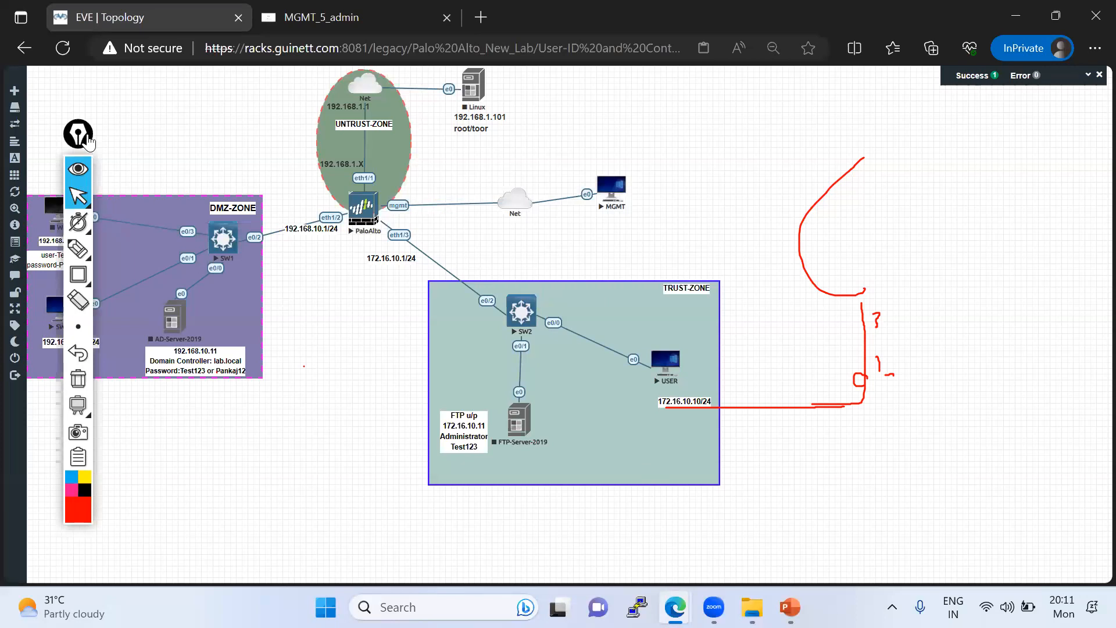
drag(86, 141, 1076, 298)
click(1082, 372)
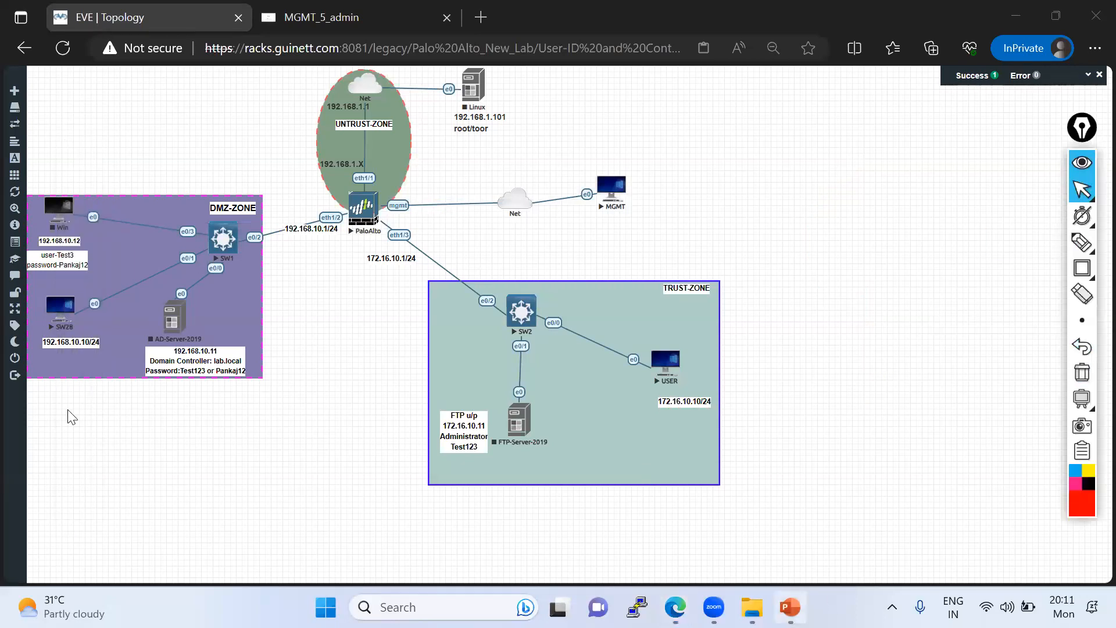
- Switch to the Palo_Alto_Training_By_GT presentation in PowerPoint and show slide 12 with modules 5 to 8, keeping the annotation toolbar off the slide
scroll(114, 470, down, 5)
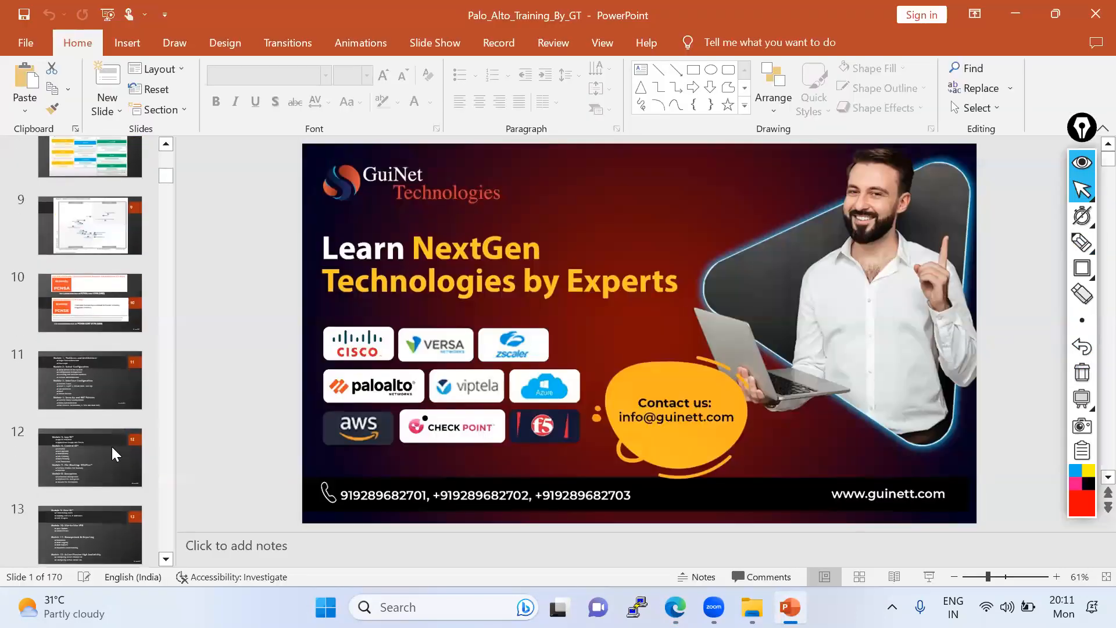
click(97, 436)
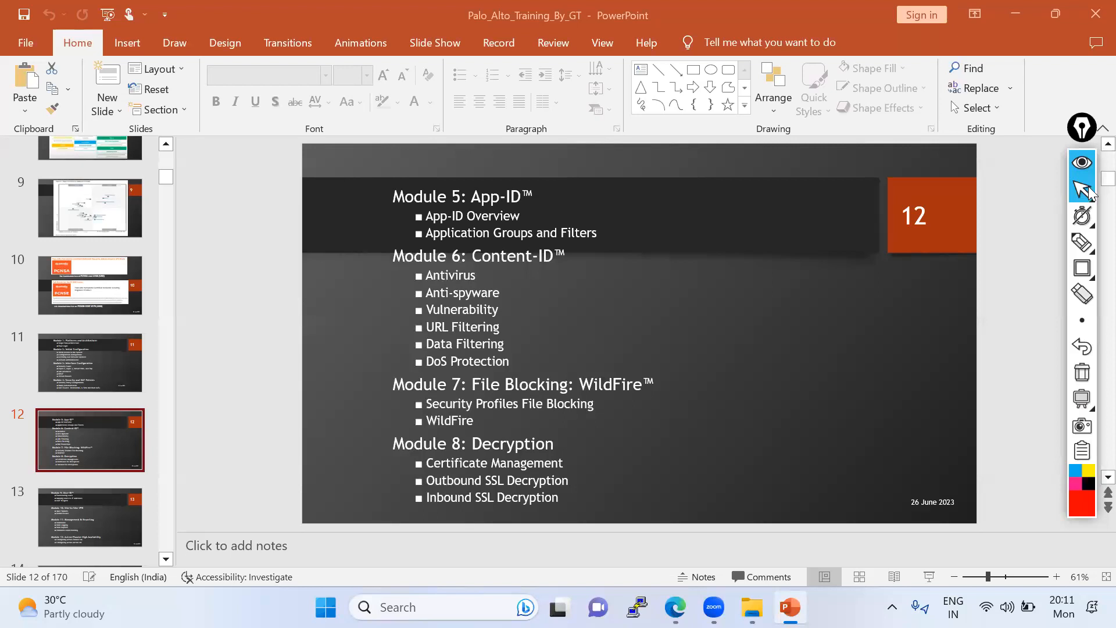
click(1096, 132)
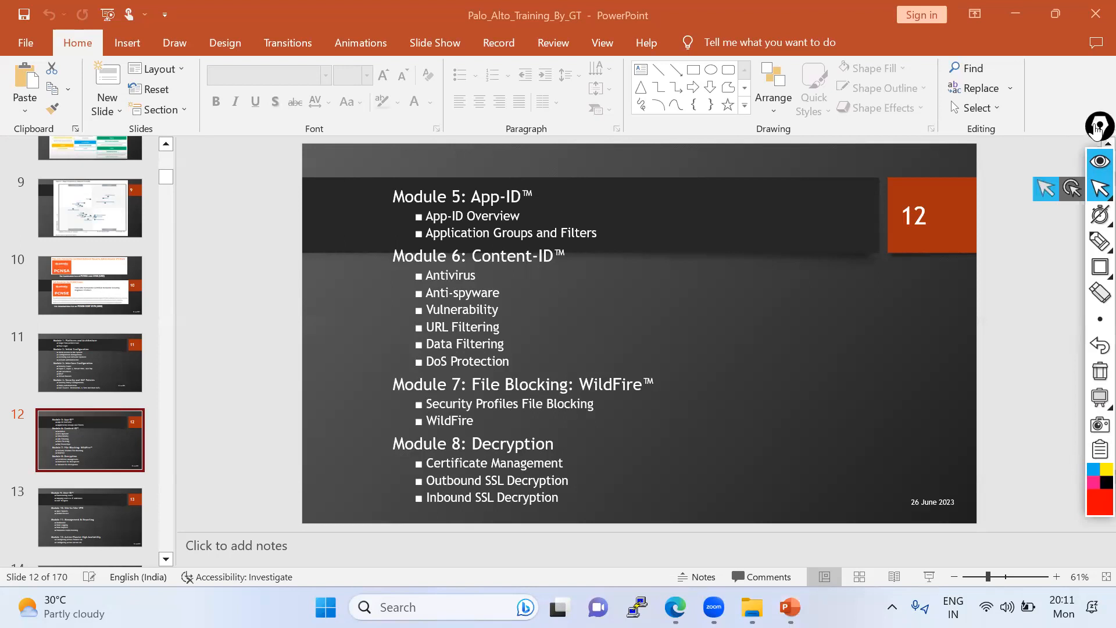
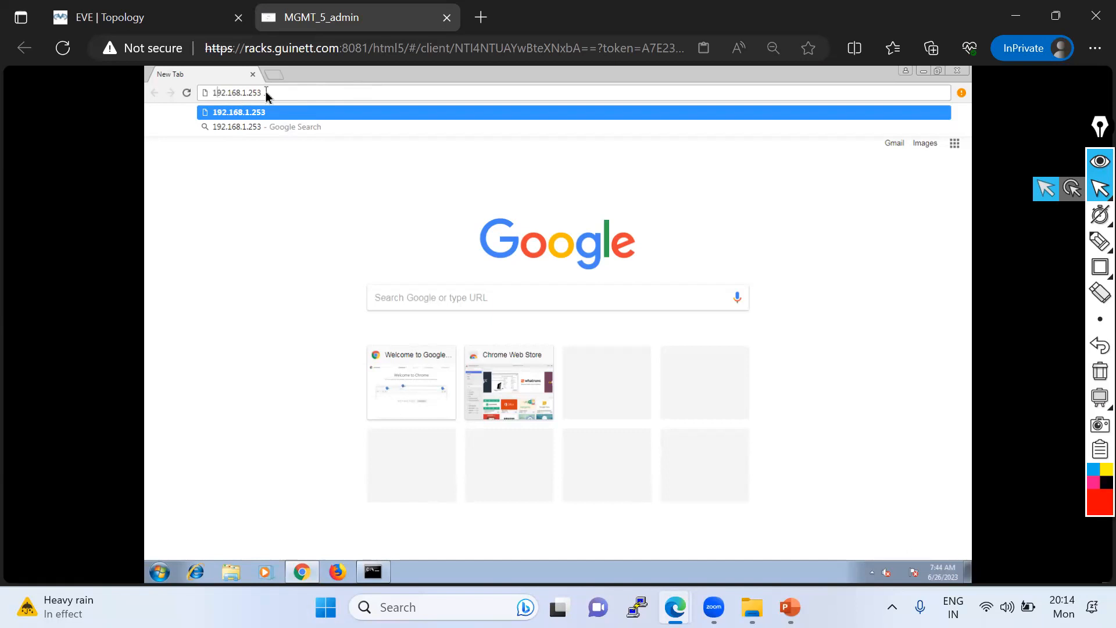
text(https:)
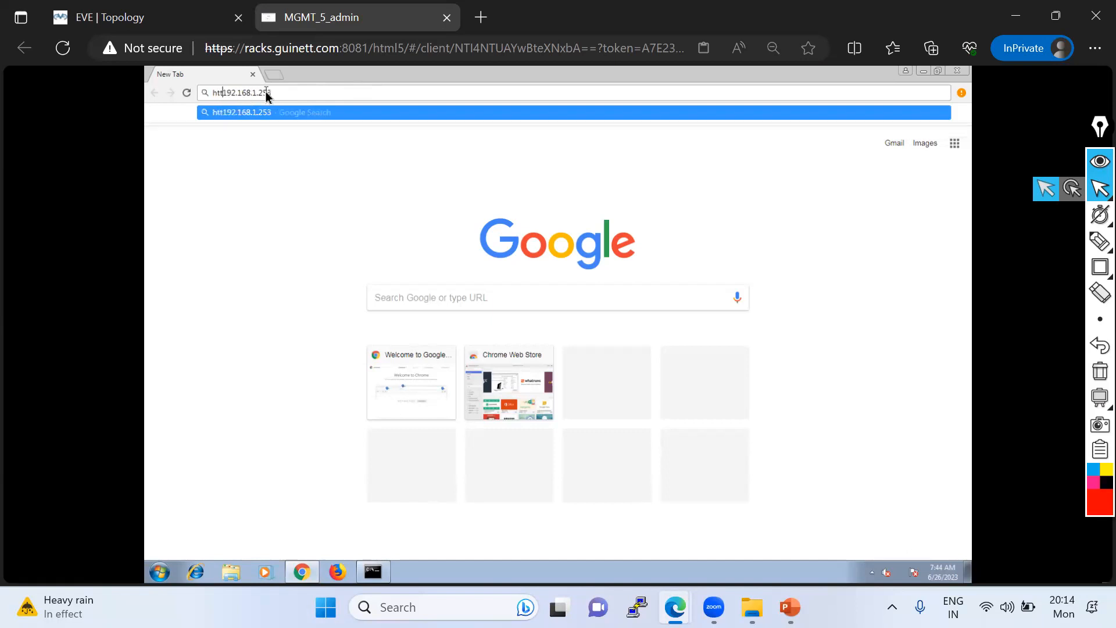
text(//)
key(Return)
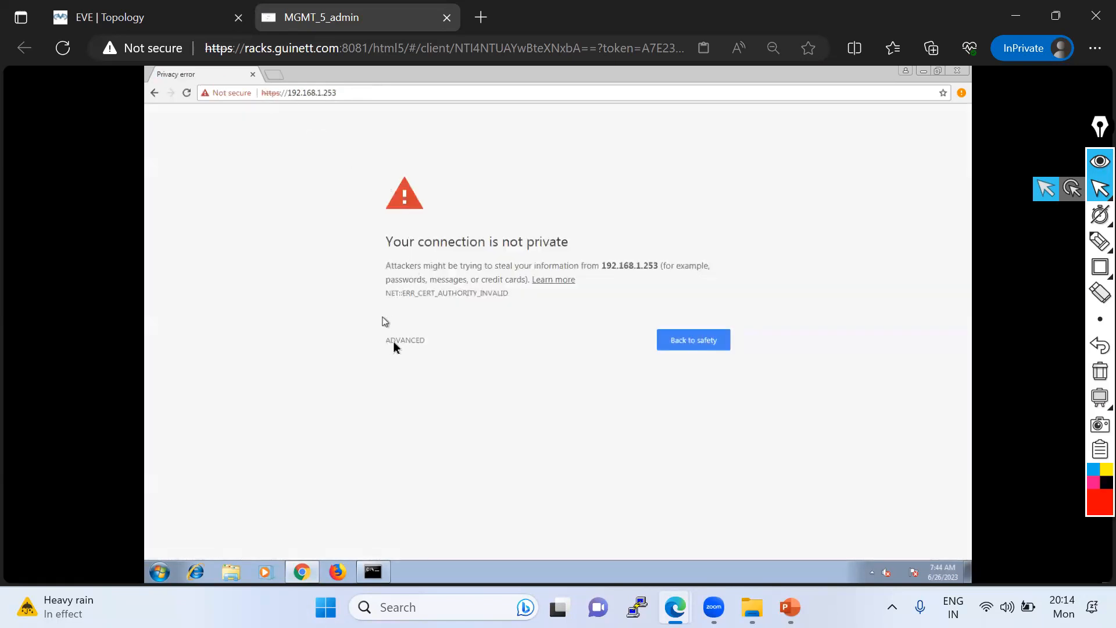
click(394, 342)
click(431, 430)
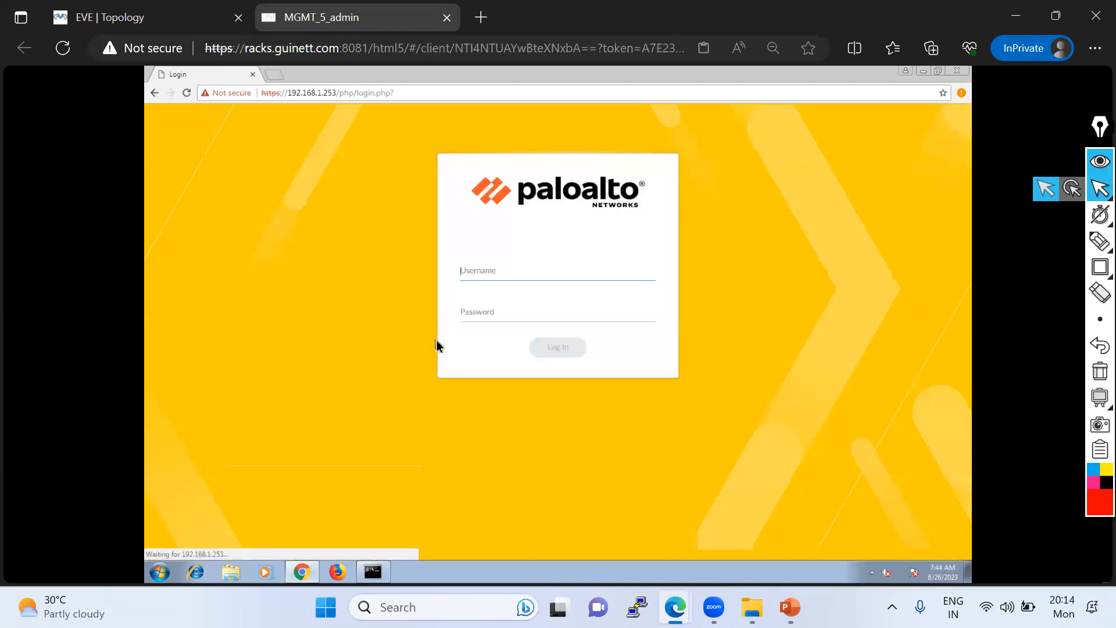
- Log in to the Palo Alto firewall as admin with the account password and postpone the telemetry data collection choice
text(admin)
key(Tab)
text(admin1)
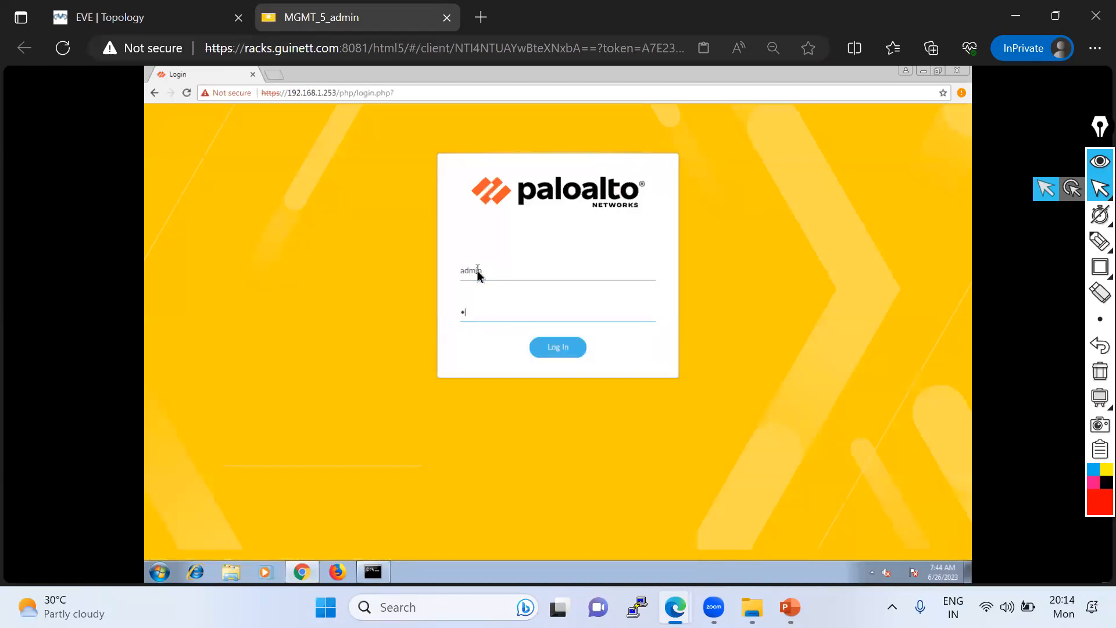
text(23)
key(Return)
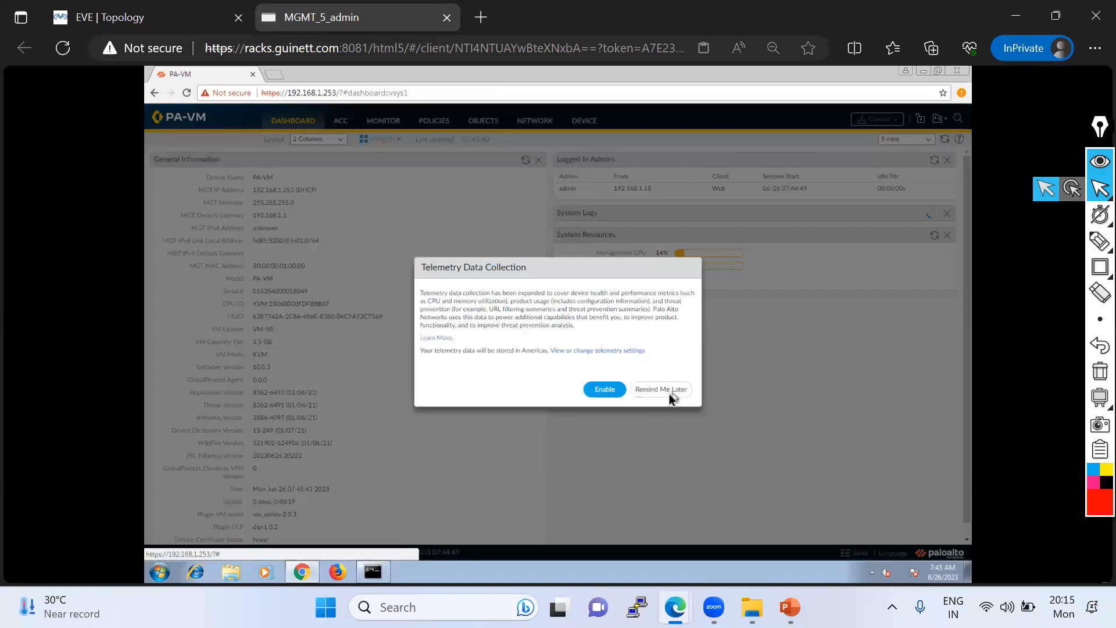
click(663, 389)
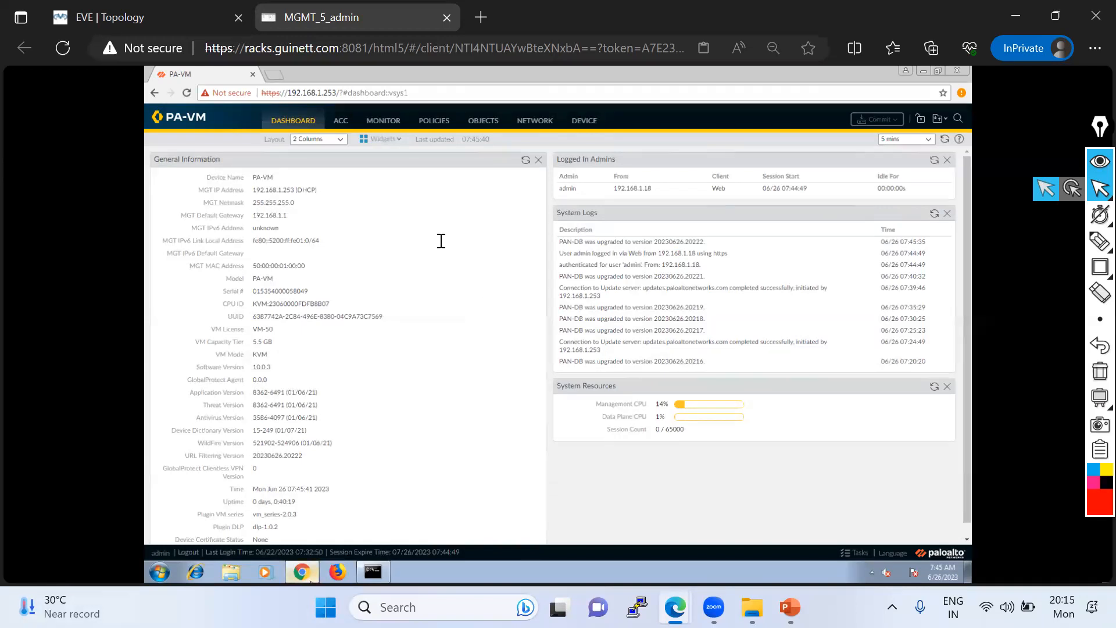
- Outline the App-ID Overview bullet on slide 12 of the PowerPoint presentation in red pen, and clear the drawing
key(alt+Tab)
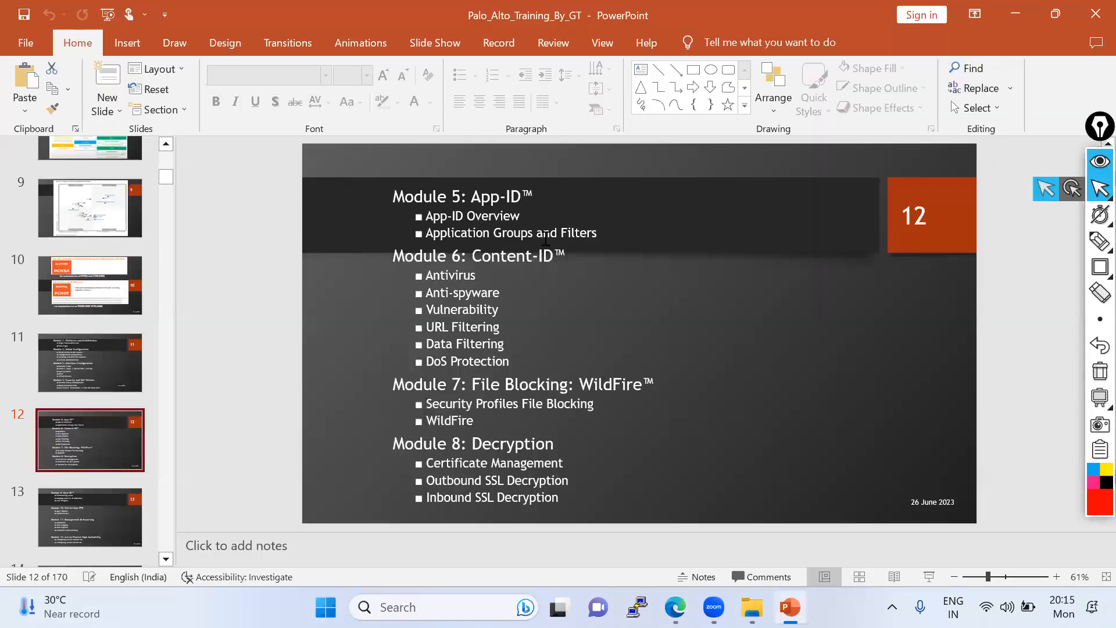
mouse_move(1097, 242)
click(1028, 244)
mouse_move(418, 221)
mouse_down()
mouse_move(572, 222)
mouse_move(406, 213)
mouse_move(401, 224)
mouse_up()
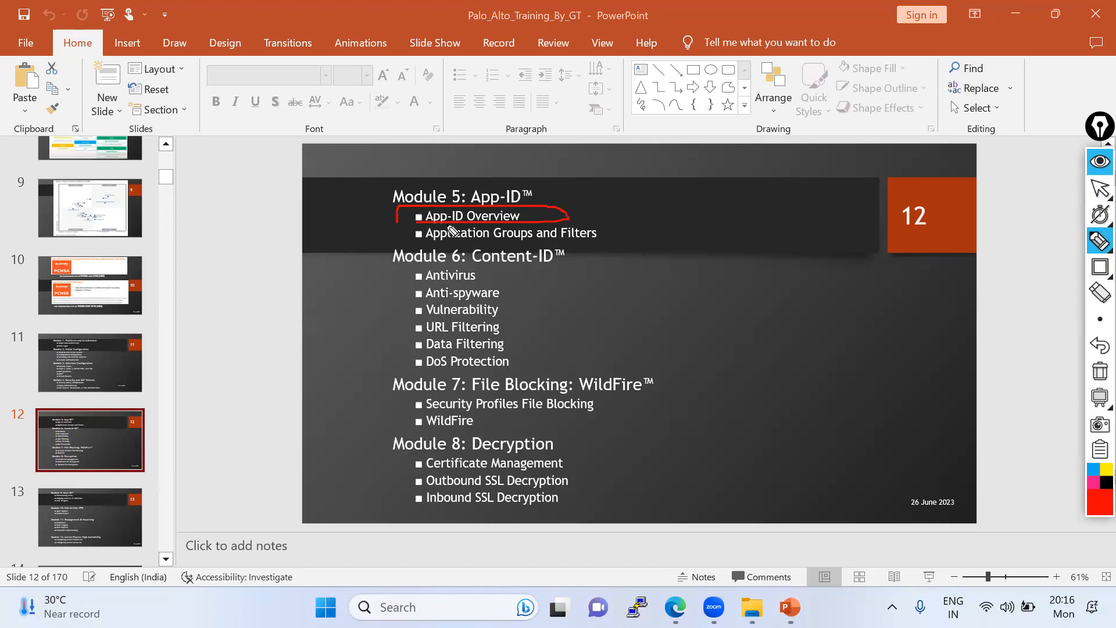
click(1099, 372)
click(1096, 191)
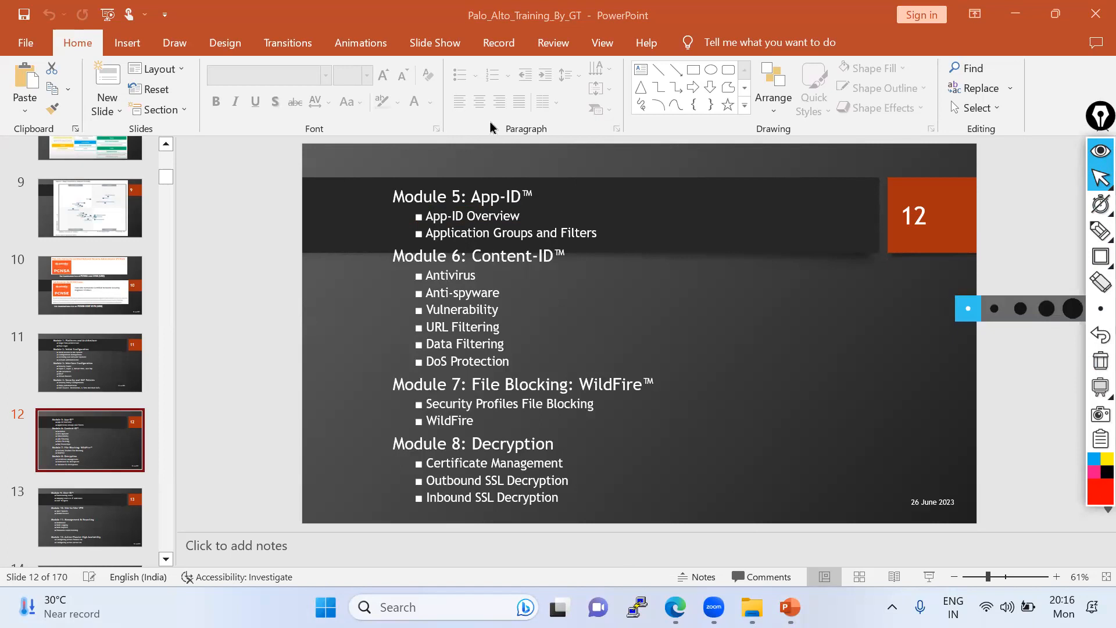
- Switch to the firewall session in Edge, show the security policy rules and try to open rule 1's dns application
key(alt+Tab)
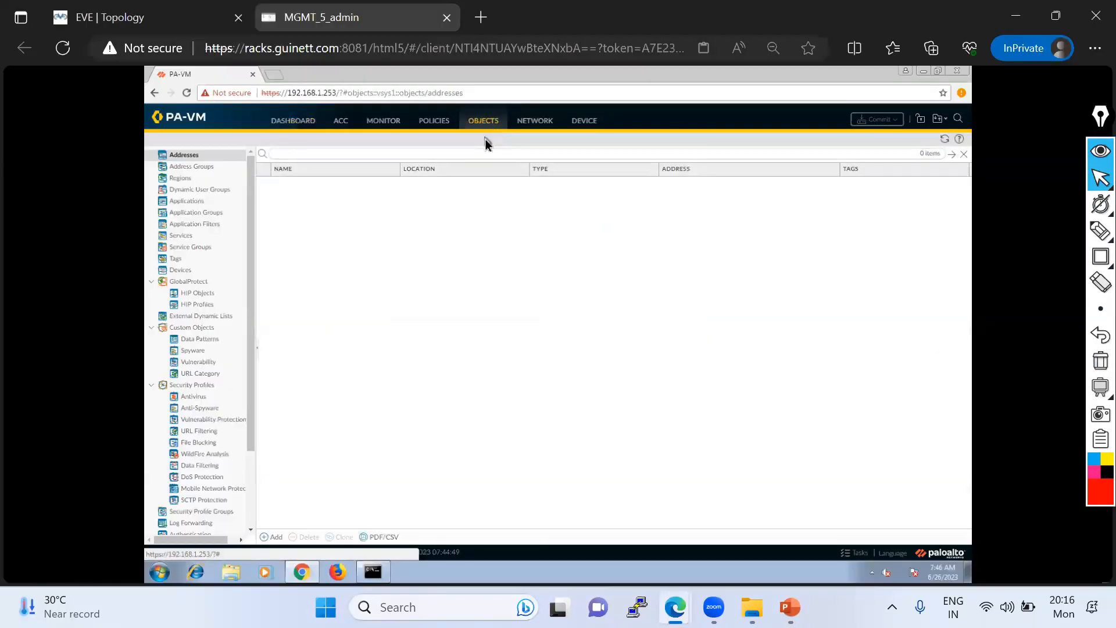
click(433, 123)
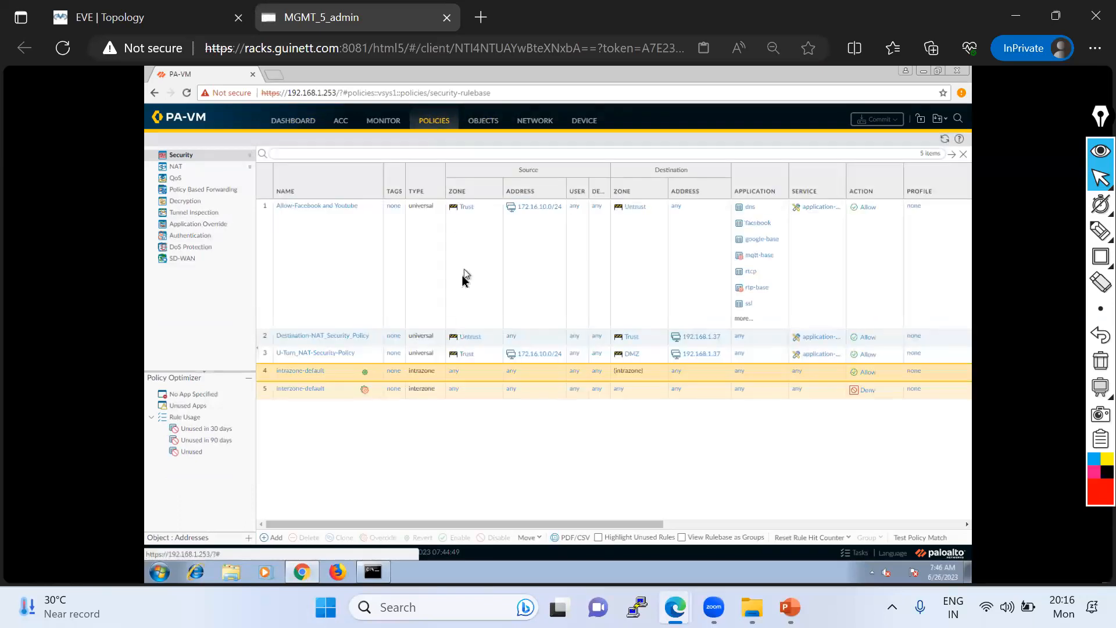
click(755, 207)
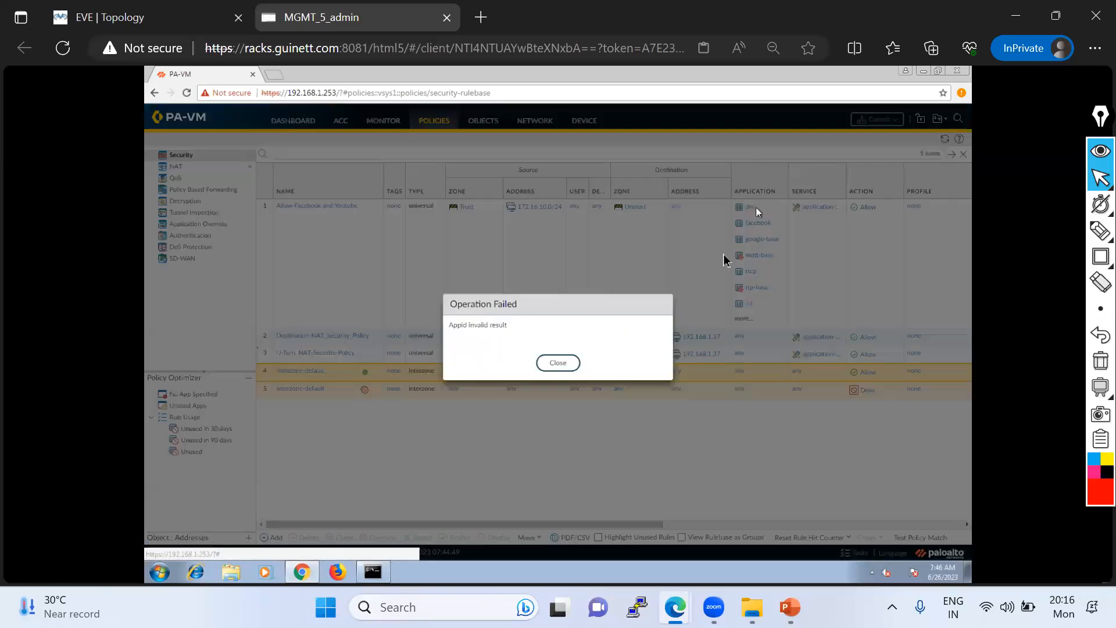
click(561, 363)
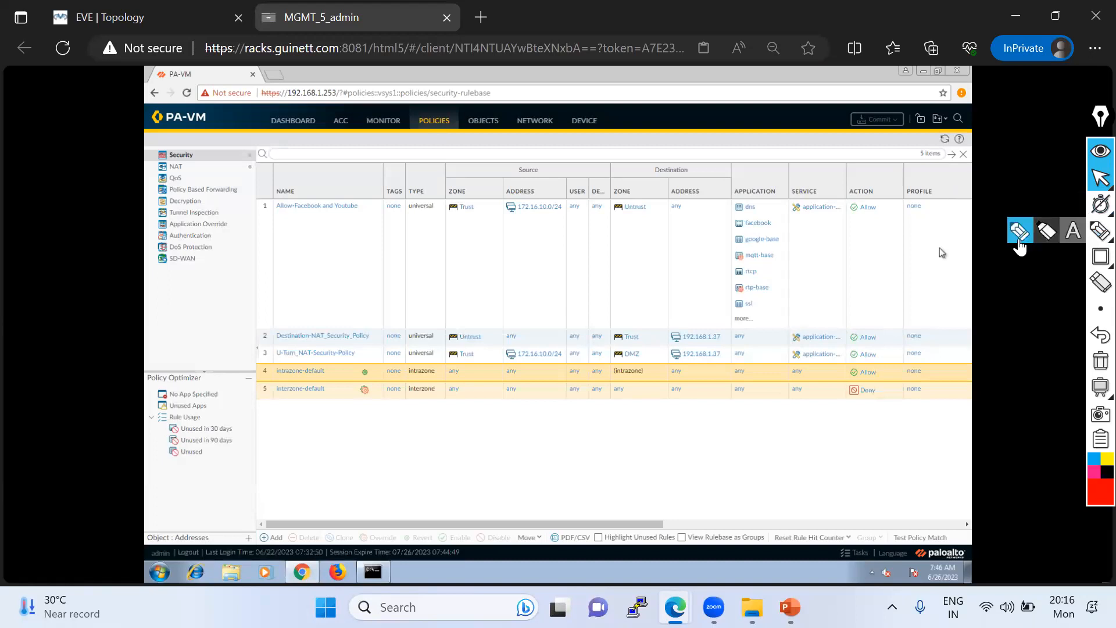
- Expand the full application list of the Allow-Facebook and Youtube rule, look through its entries and leave it unedited
click(1096, 185)
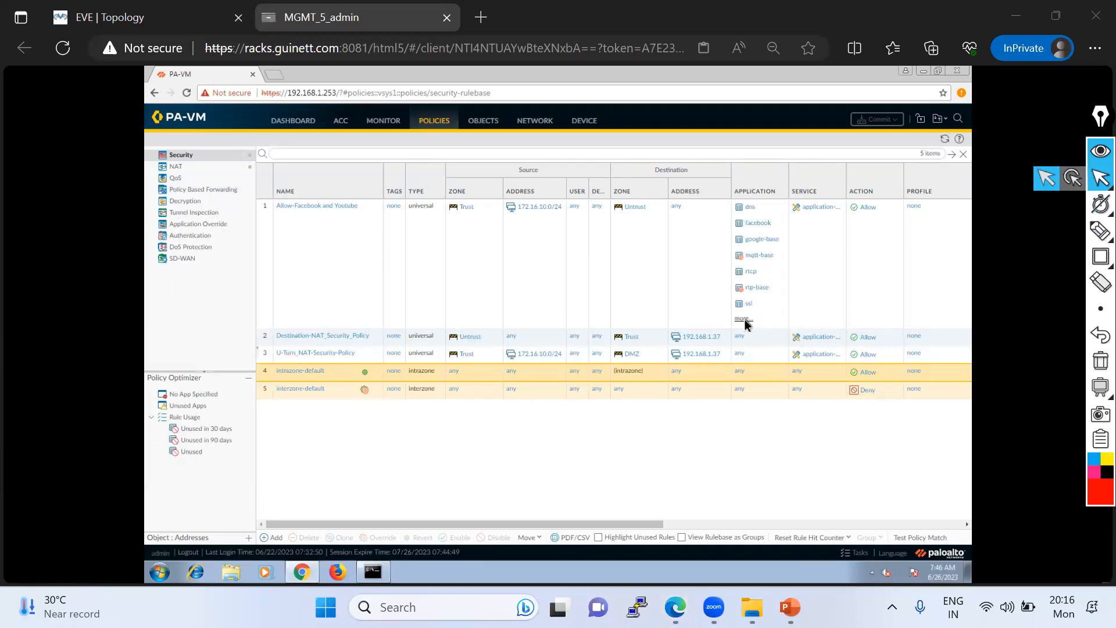
click(743, 319)
drag(783, 275, 784, 331)
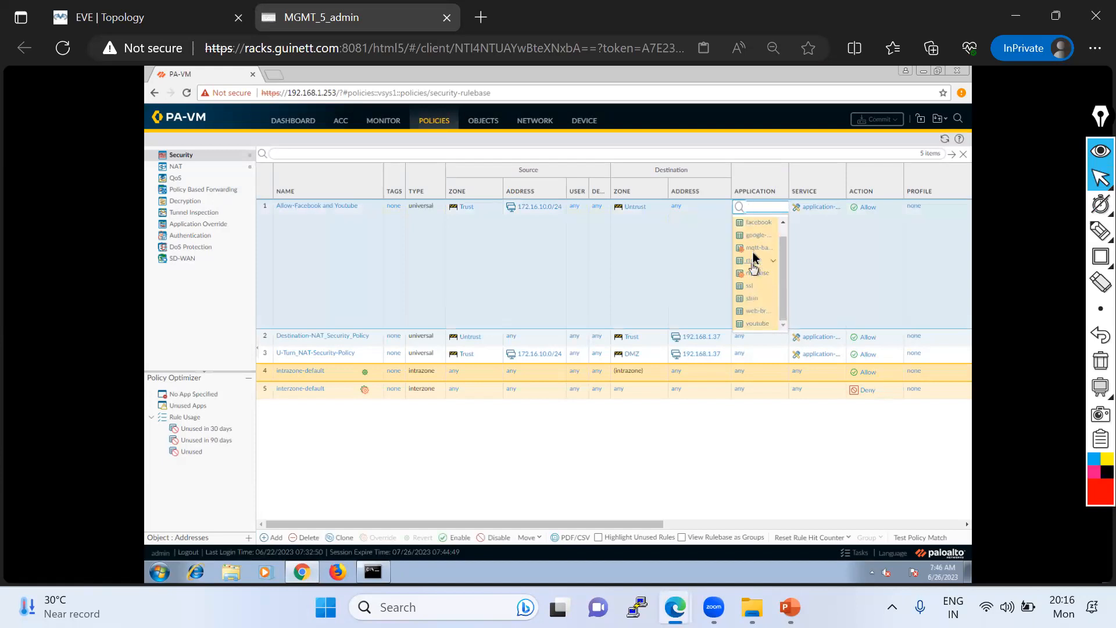
drag(786, 258, 760, 226)
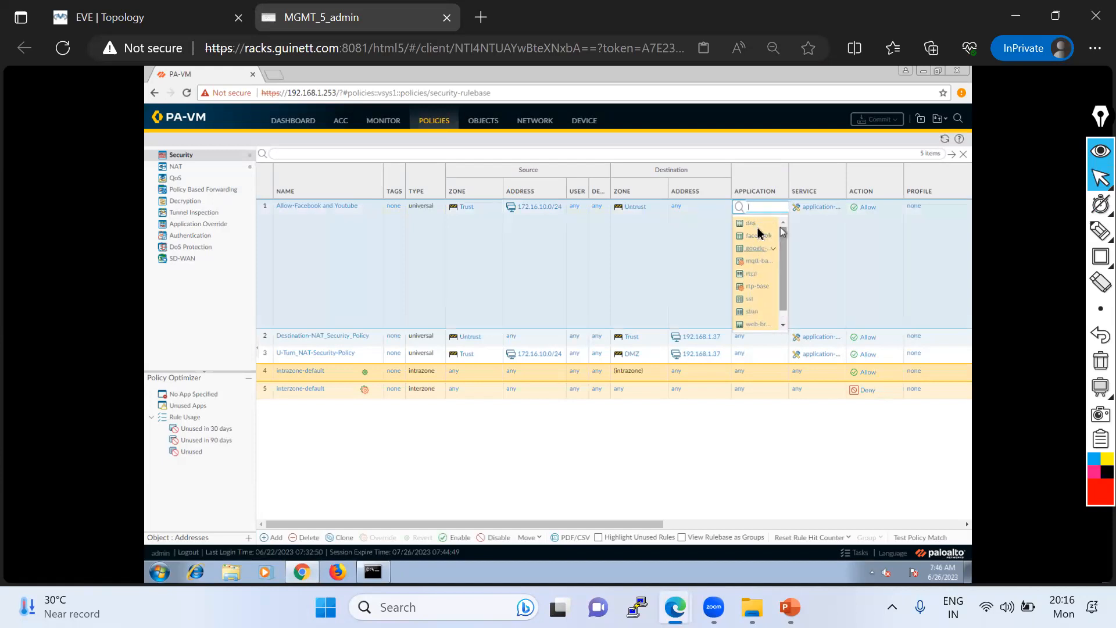
click(692, 131)
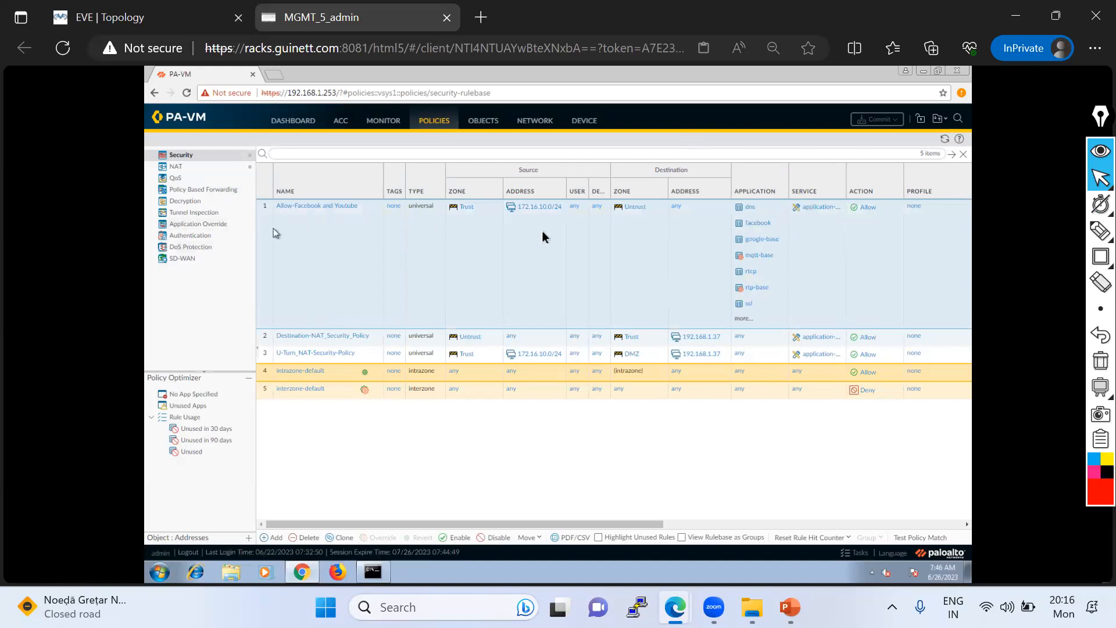
- Outline the application list of the Allow-Facebook and Youtube rule with the red pen
click(1098, 230)
click(1020, 230)
mouse_move(725, 194)
mouse_down()
mouse_move(724, 329)
mouse_move(794, 290)
mouse_move(794, 201)
mouse_move(708, 193)
mouse_up()
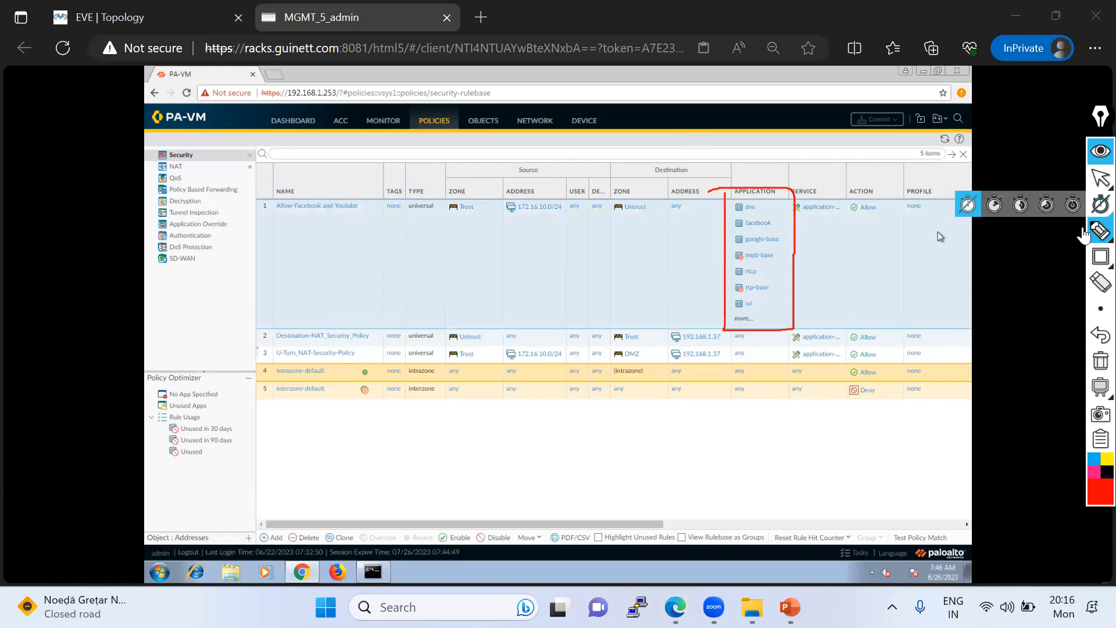
- Add a red text note over rule 1 reading "Social Appl- Allow" with whatsapp, facebook, insta and tw listed below it
click(1074, 232)
click(474, 232)
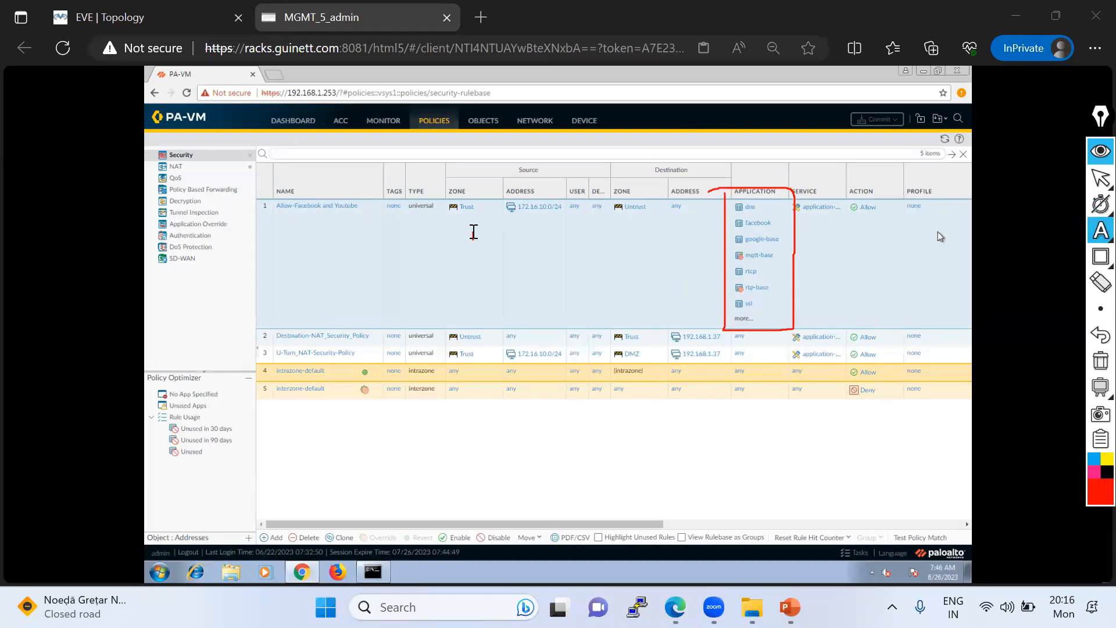
text(Sodial)
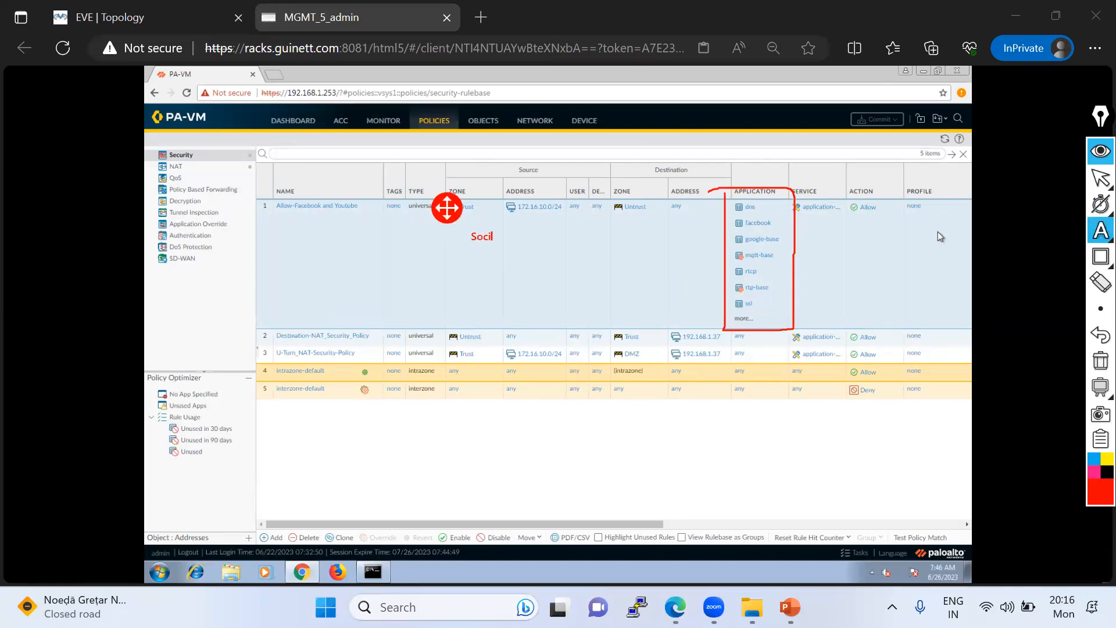
text( Appl- Allowwhatsapp)
key(Return)
text(facebook)
key(Return)
text(instal)
text(tw)
key(Return)
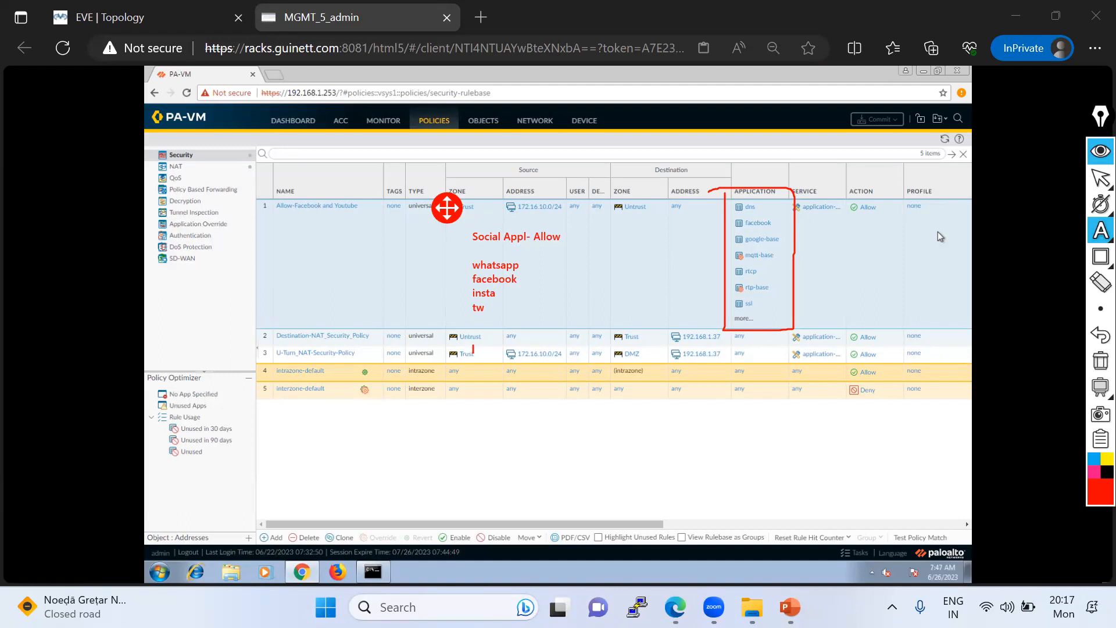
- Draw red vertical lines down from rule 1's application list past the end of the rule table, and clear all annotations
mouse_move(1099, 232)
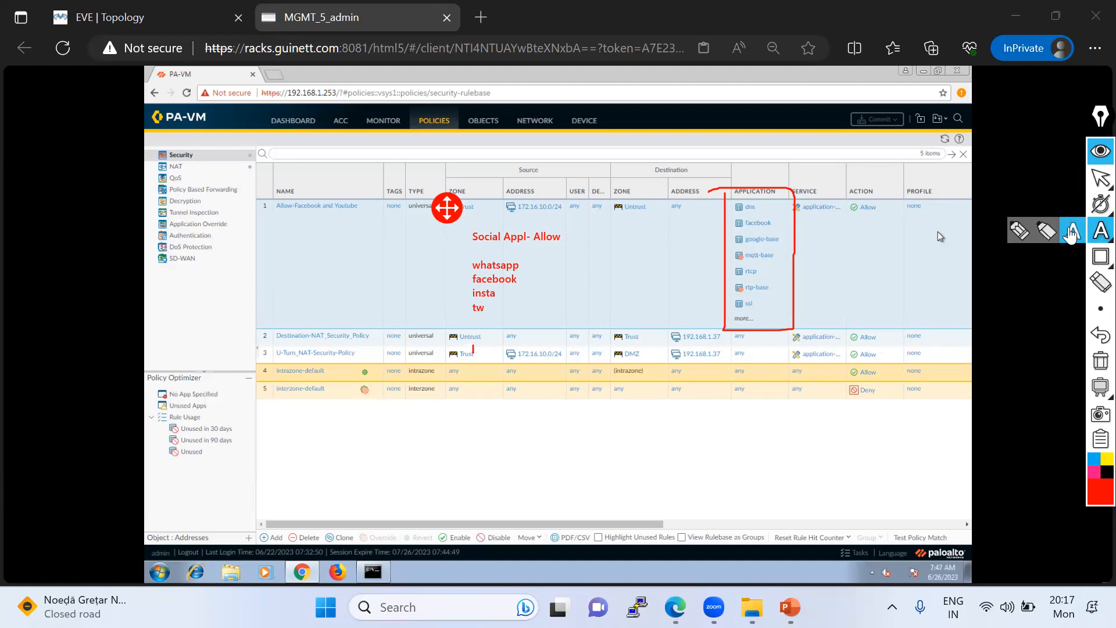
click(1014, 231)
drag(755, 201, 756, 389)
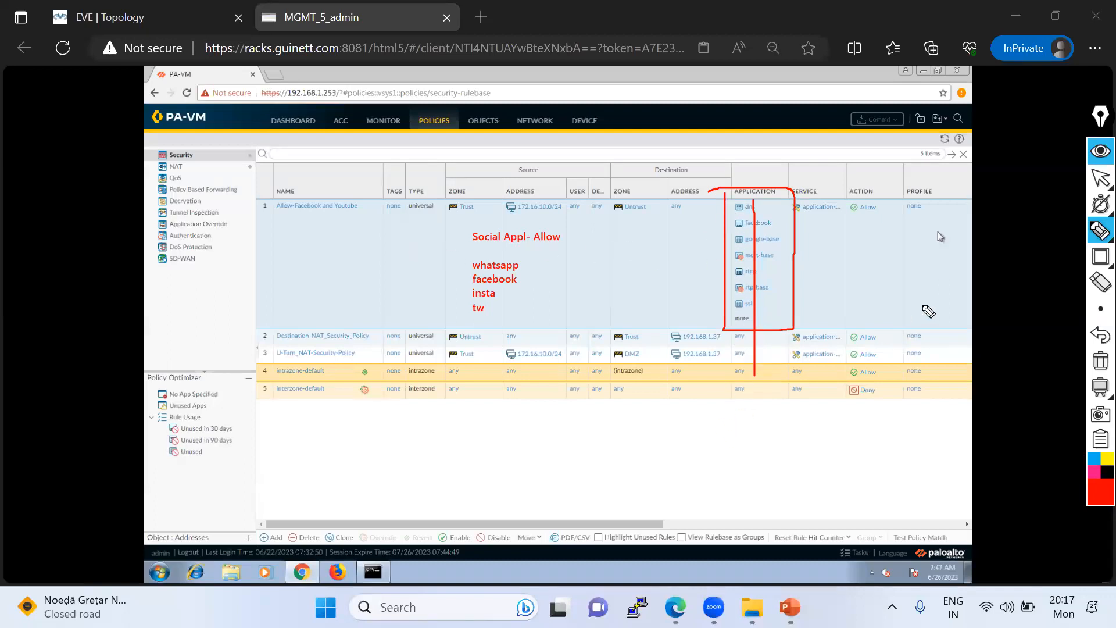
drag(755, 204, 743, 611)
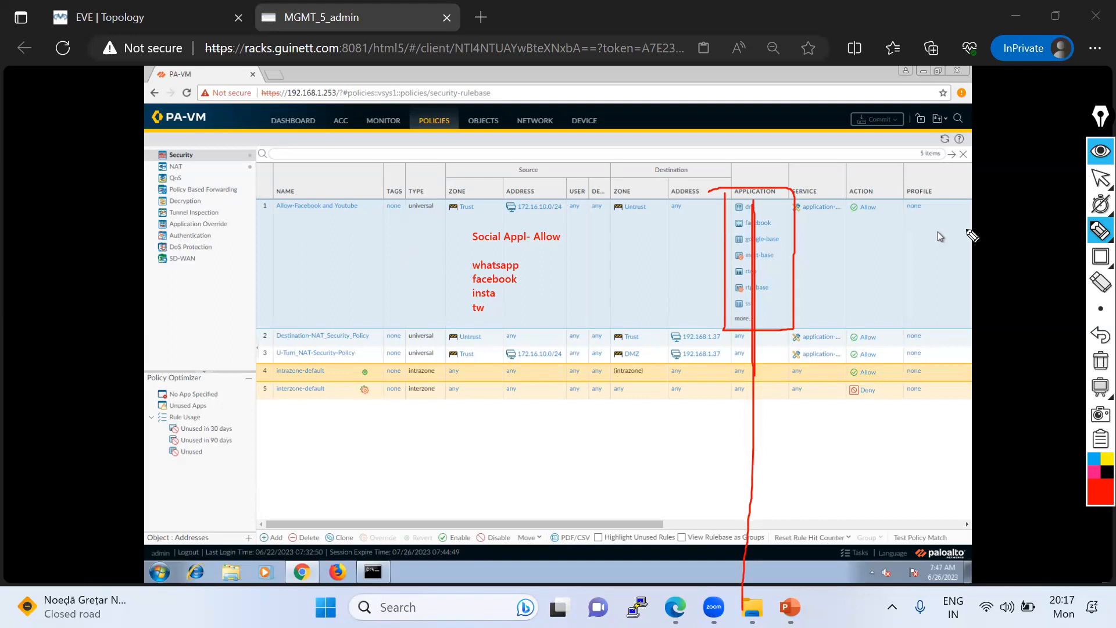
click(1098, 373)
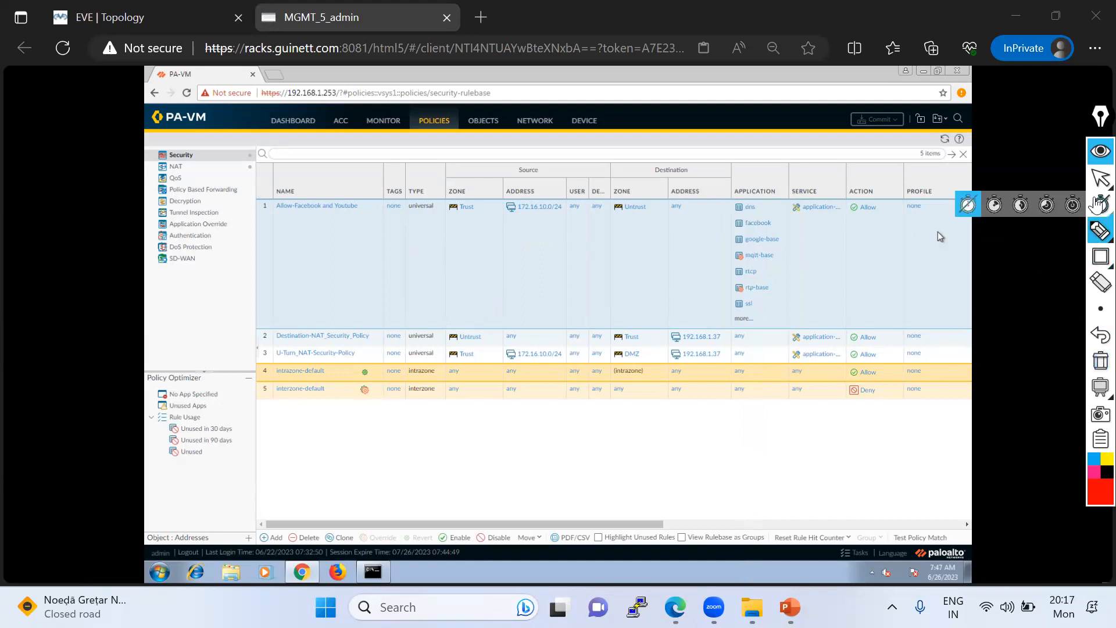
- Draw a fresh red pen outline around rule 1's application list
mouse_move(1096, 186)
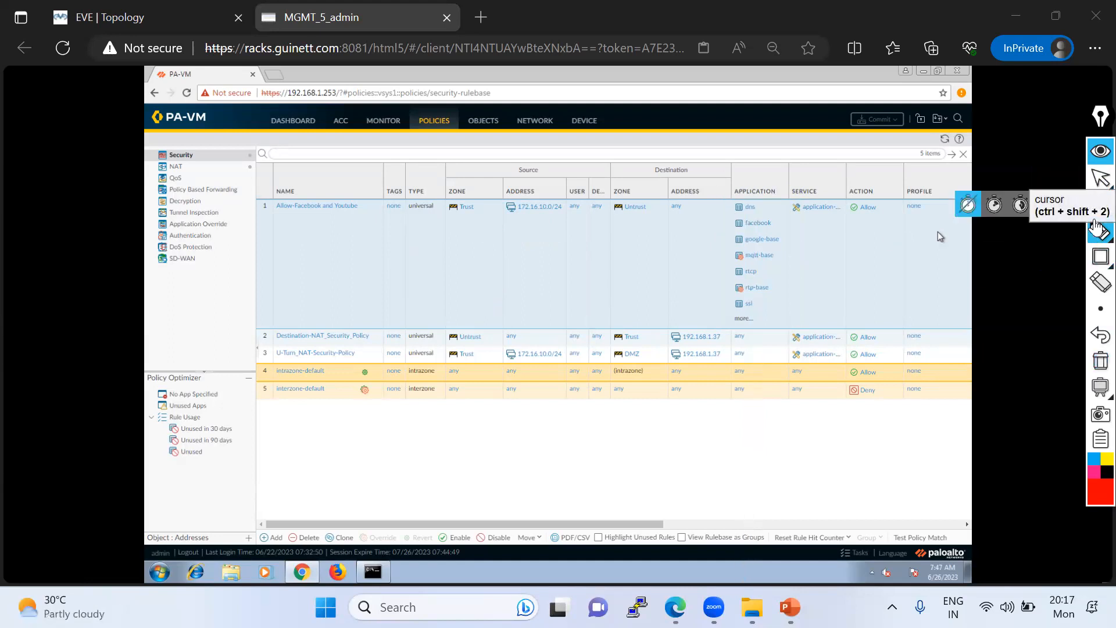
mouse_move(1098, 231)
click(1016, 232)
mouse_move(731, 196)
mouse_down()
mouse_move(737, 335)
mouse_move(789, 237)
mouse_move(709, 202)
mouse_up()
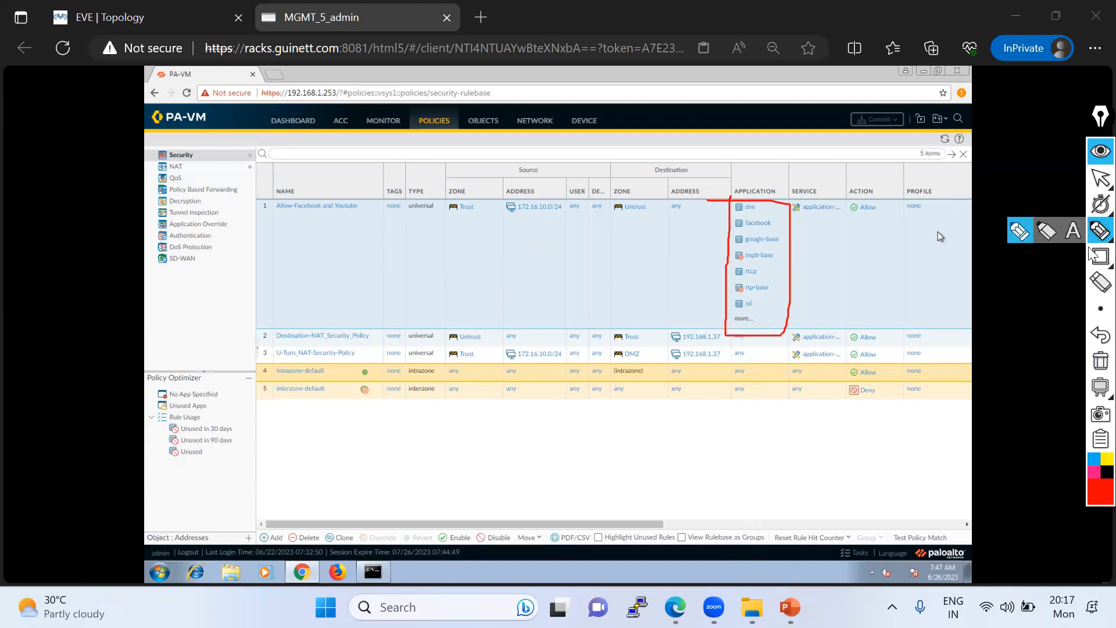
- Add the red text labels "Trust" under rule 1's source zone and "Untrust" under its destination zone
click(1074, 231)
click(465, 244)
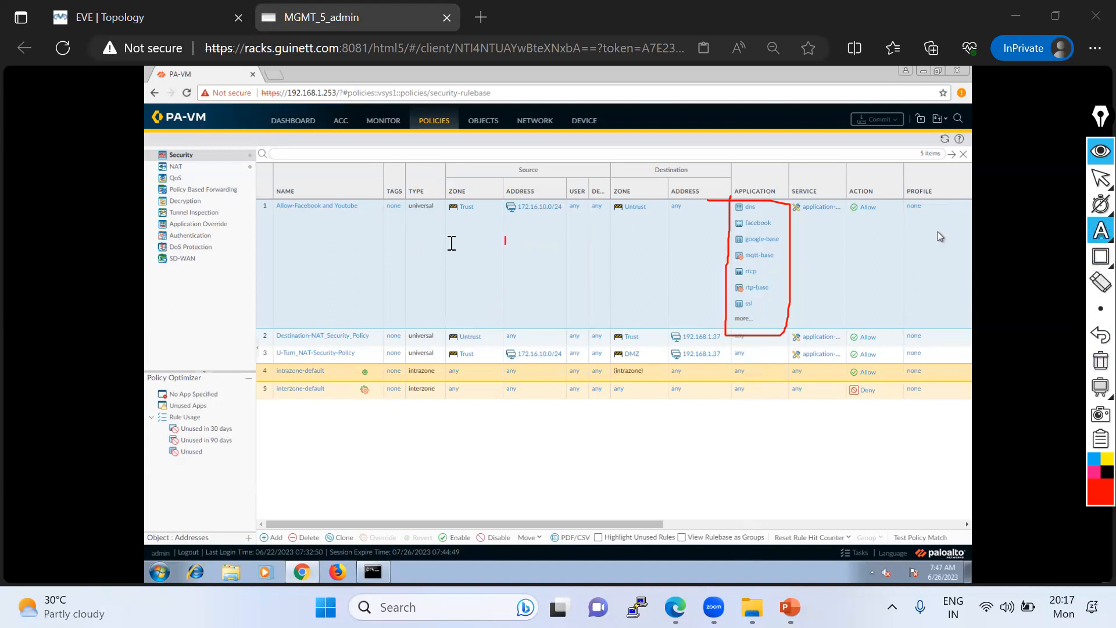
text(Trust)
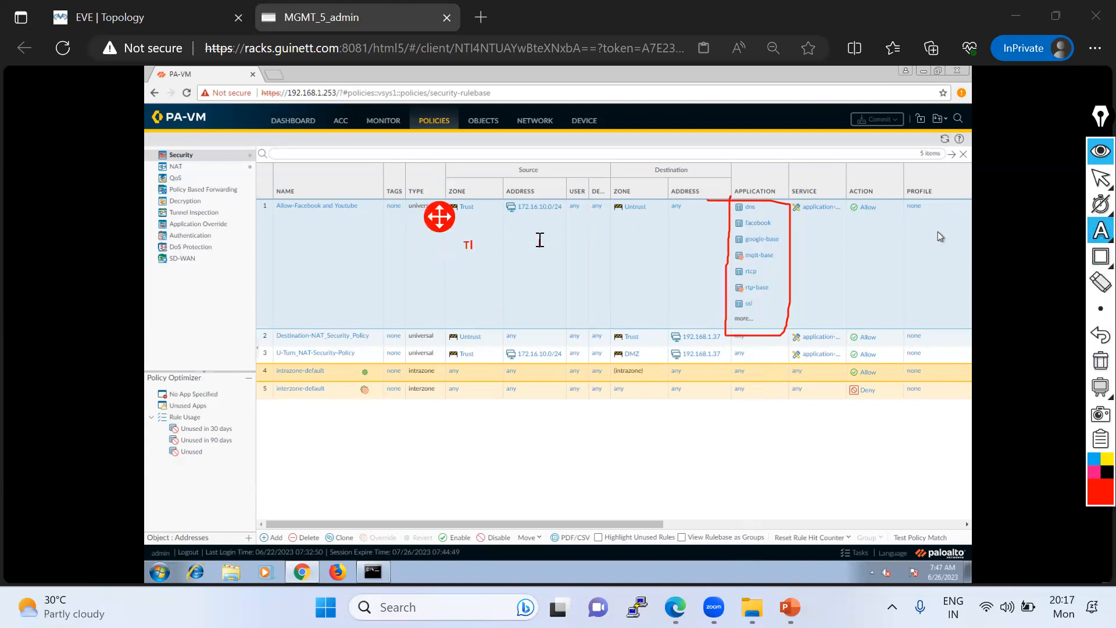
click(640, 247)
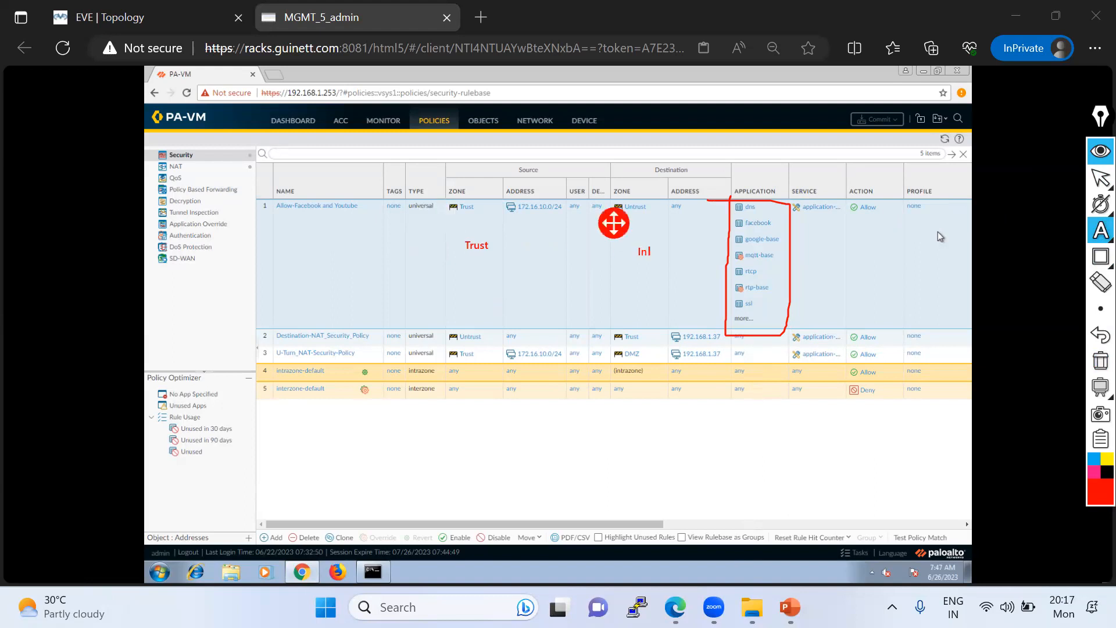
text(Untrust)
- Write "100" in red text over the outlined application list
click(1017, 229)
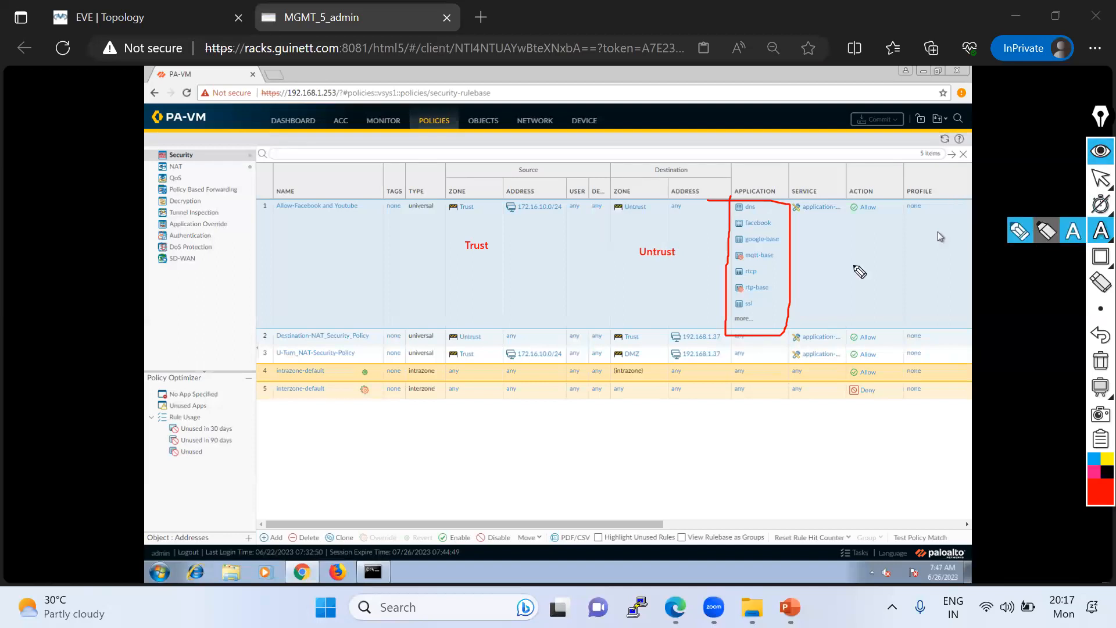
click(1072, 234)
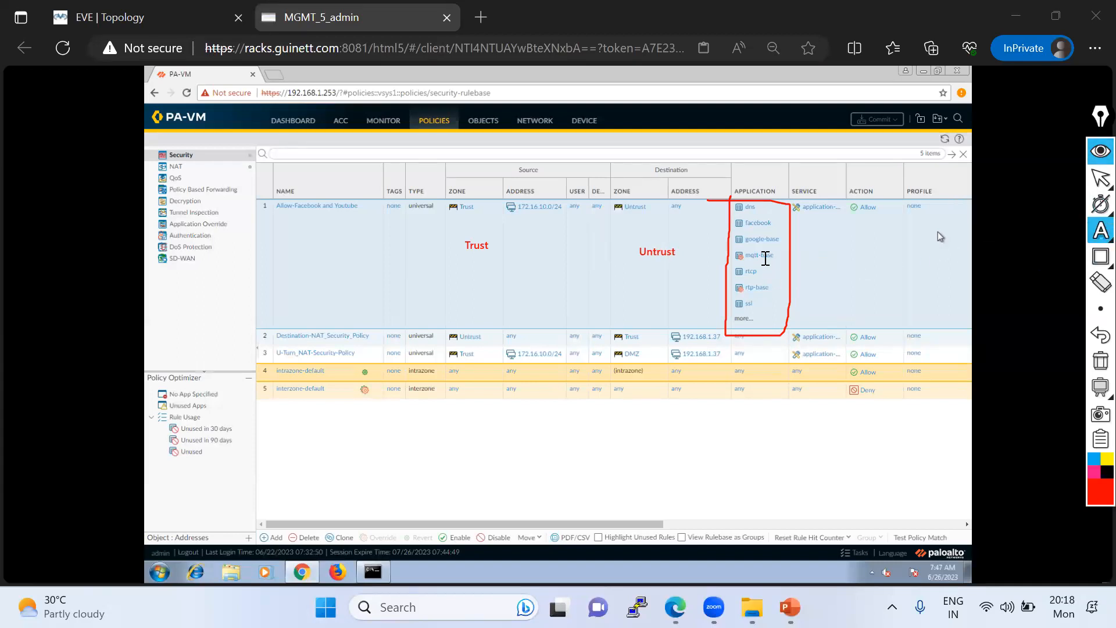
click(765, 260)
text(100)
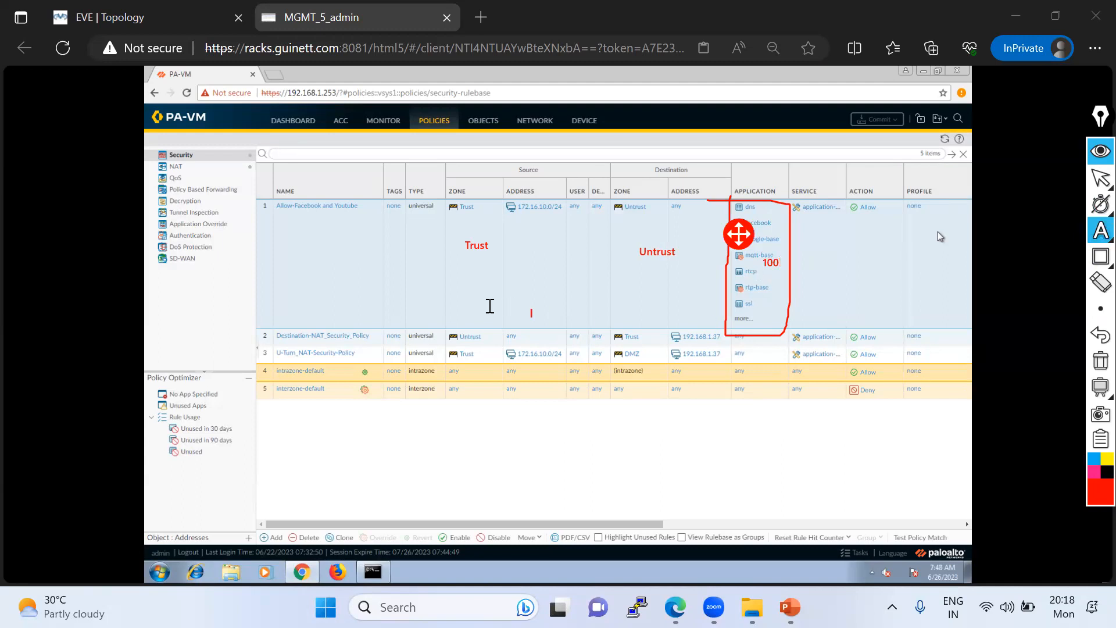
- Add a second row of red text labels, "DMZ" below the Trust label and "Untrust" below the first Untrust label
click(462, 322)
click(462, 322)
text(DMZ)
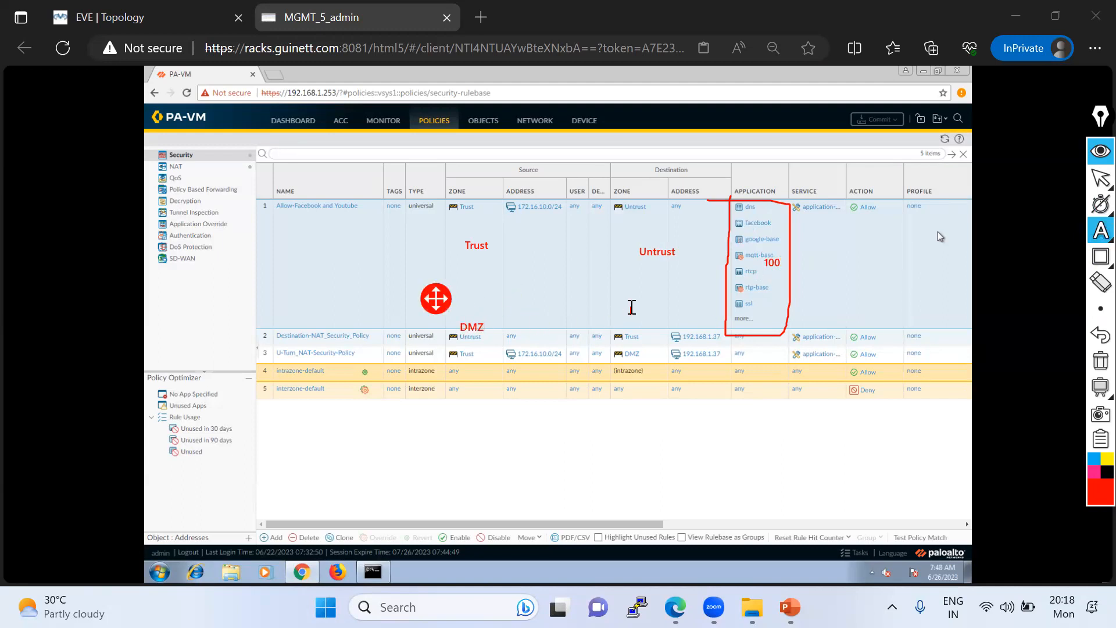
click(632, 308)
click(631, 308)
text(Untrust)
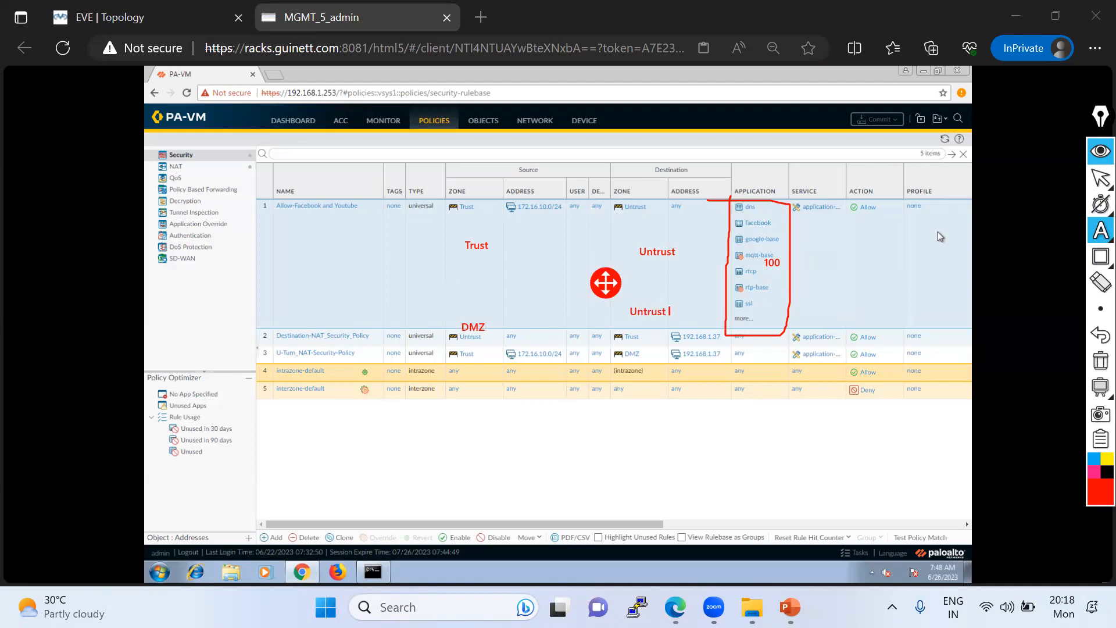
- Write a second "100" in red text over the application list beside the lower Untrust label, and outline both 100 labels with the red pen
click(771, 316)
click(771, 316)
text(100)
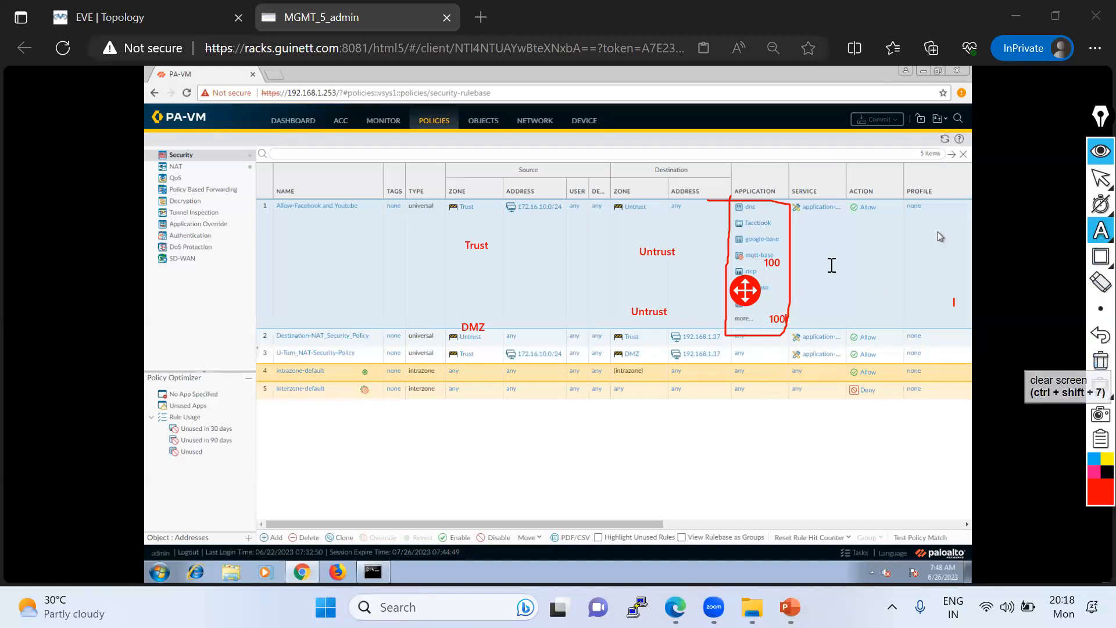
mouse_move(1098, 231)
click(1020, 231)
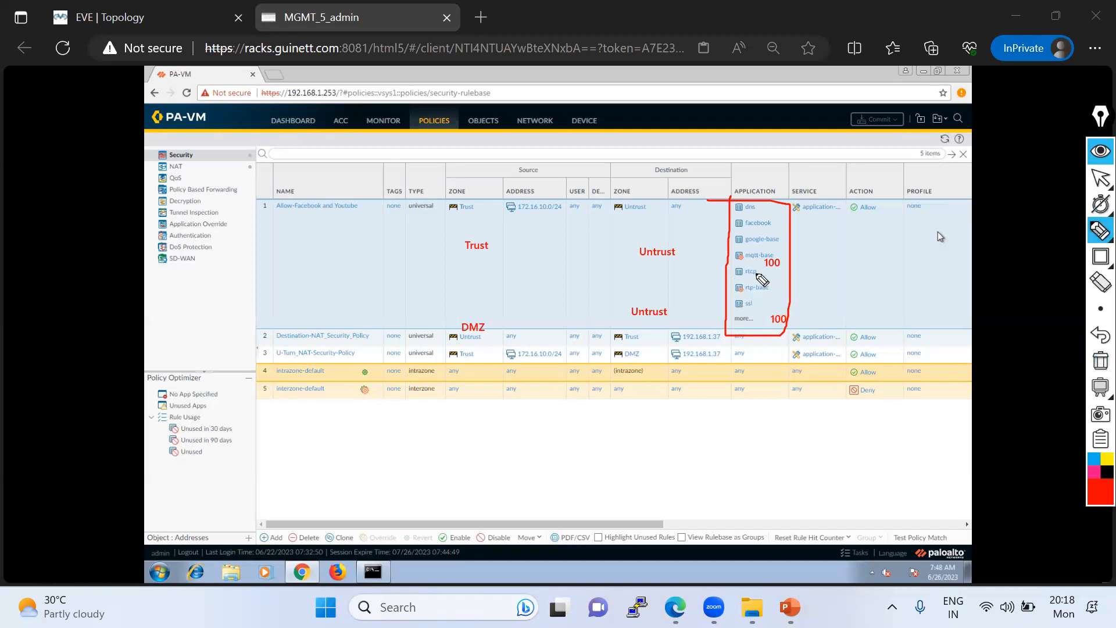
mouse_move(777, 271)
mouse_down()
mouse_move(812, 254)
mouse_move(727, 284)
mouse_move(817, 351)
mouse_move(803, 319)
mouse_up()
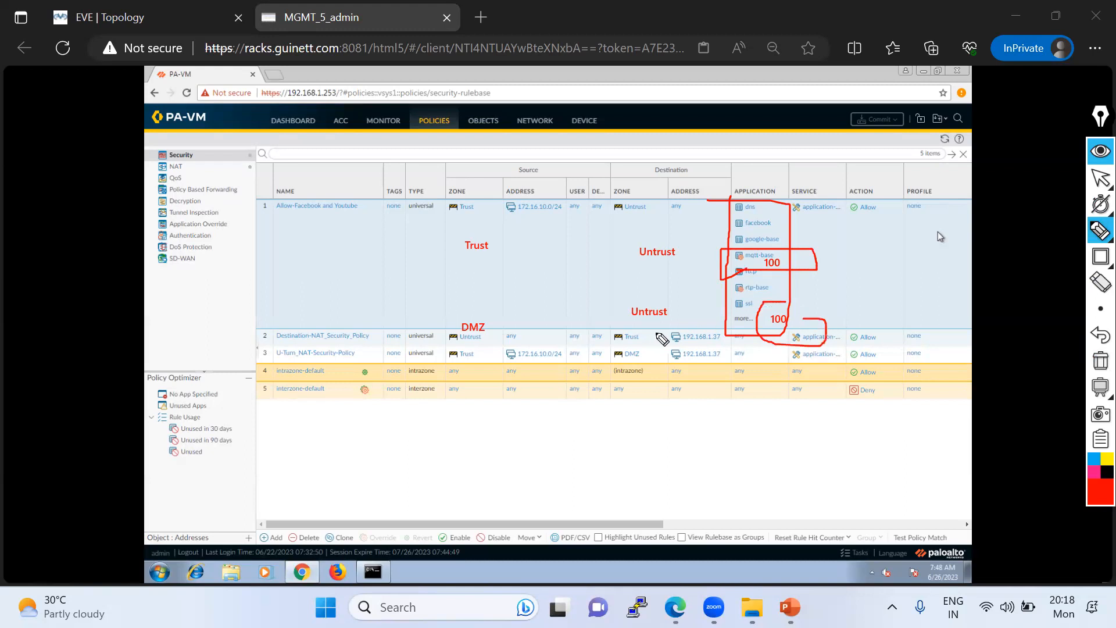
- Clear all screen annotations and open the Application Groups objects page
click(1101, 360)
click(1096, 177)
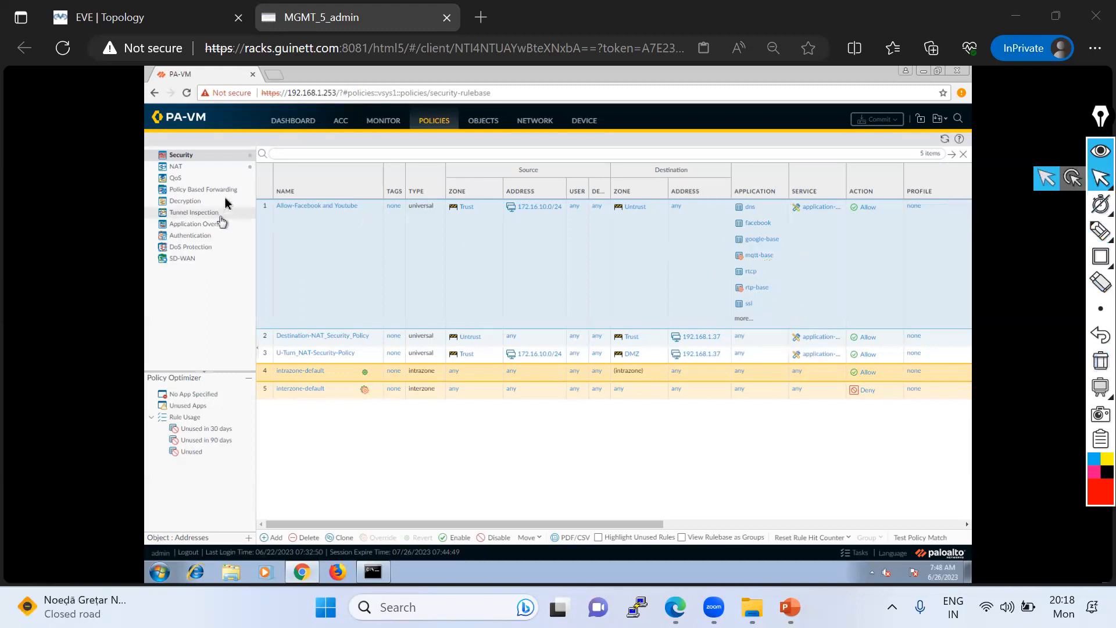
click(483, 120)
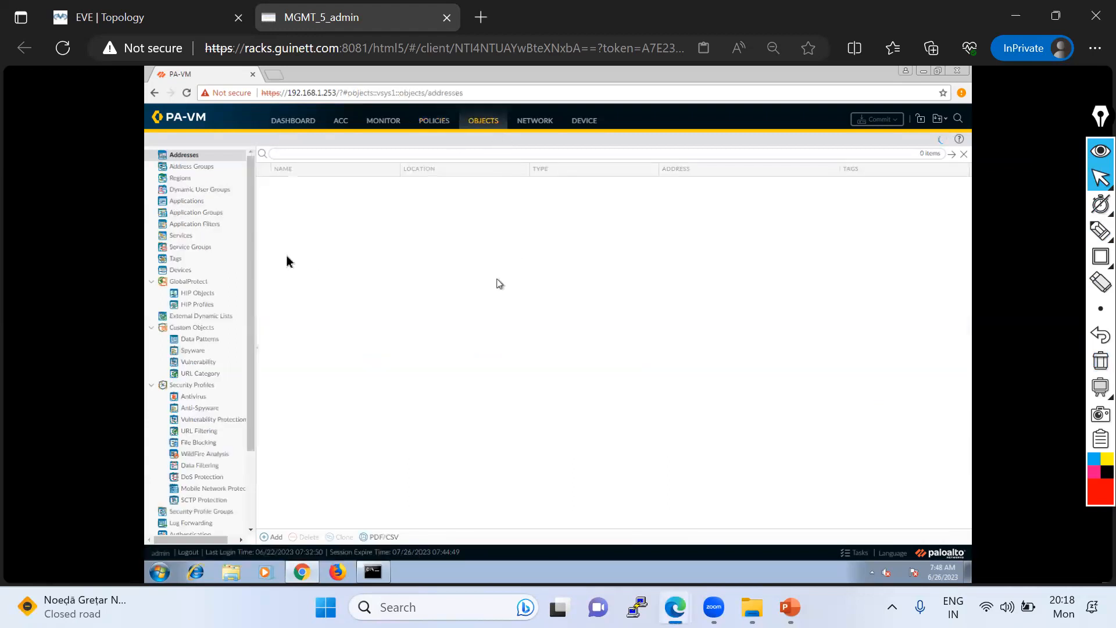
click(203, 214)
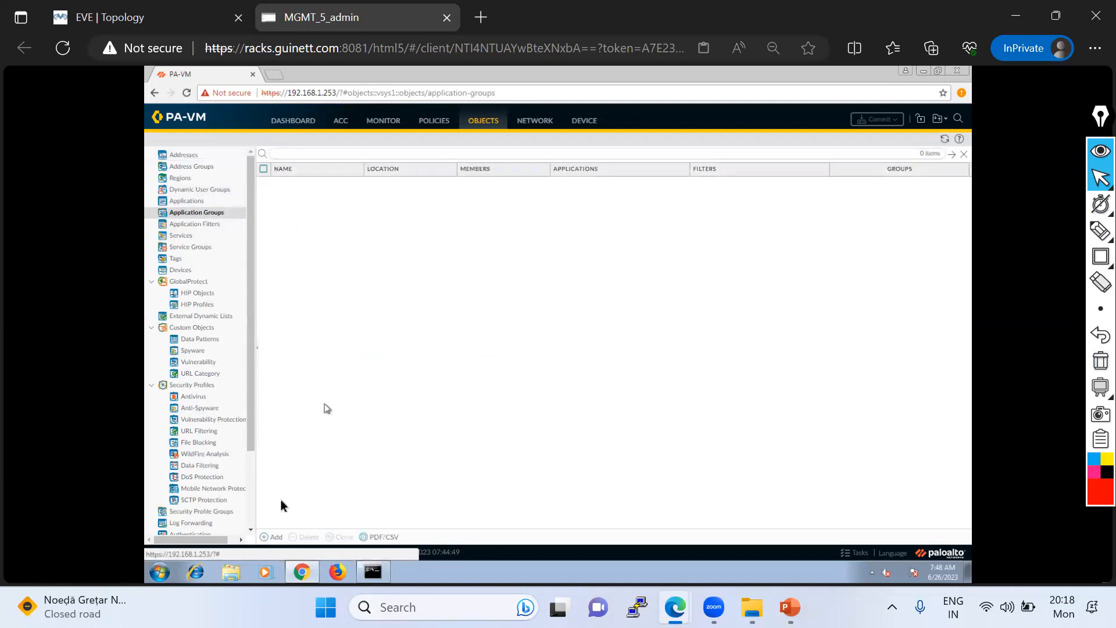
- Start a new application group named Social-Media-Allow
click(275, 536)
click(542, 250)
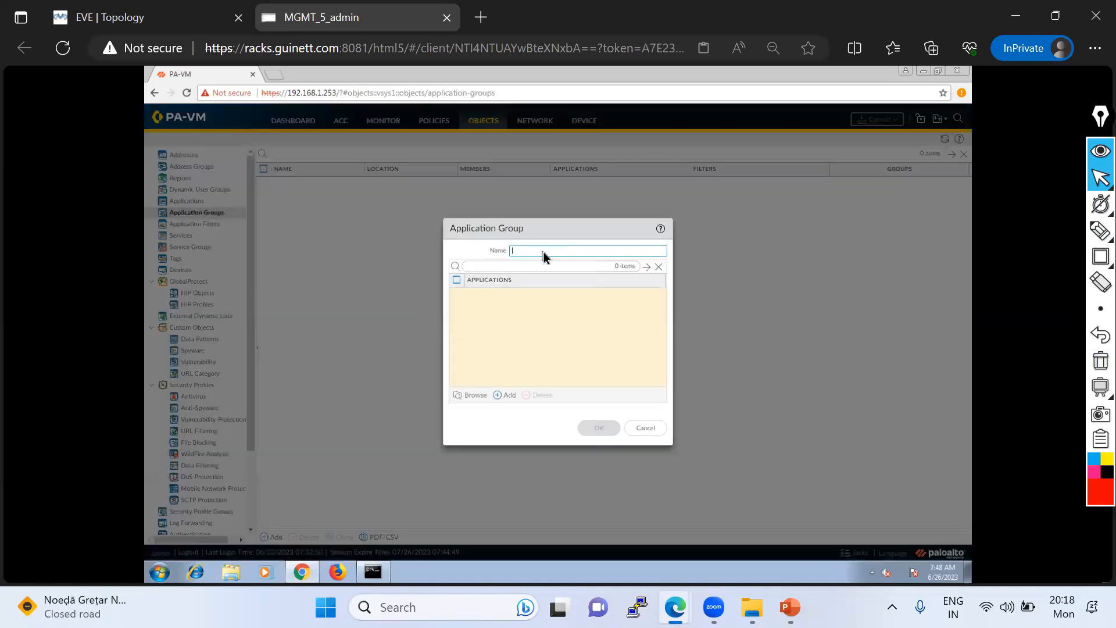
text(Soc)
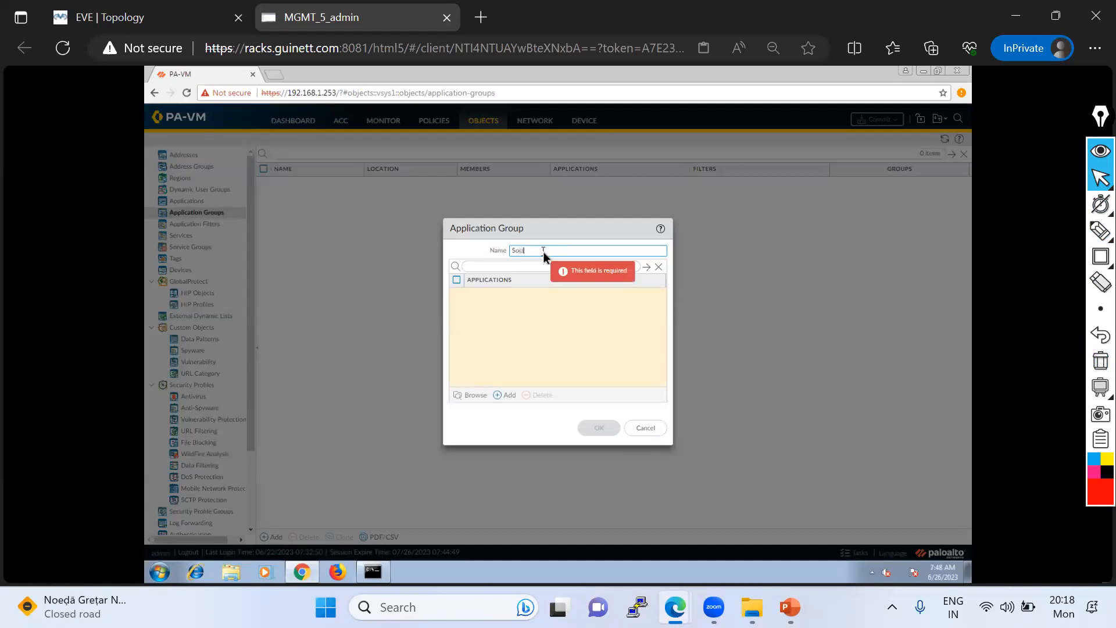
text(ial Media)
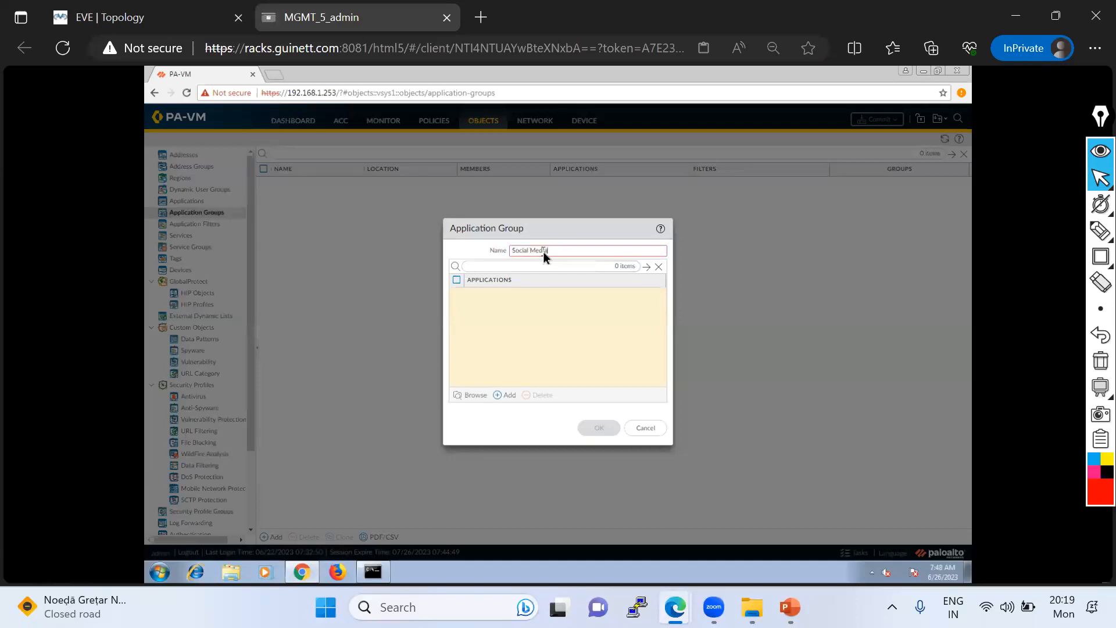
text(--Allow)
text(edia-A)
click(563, 309)
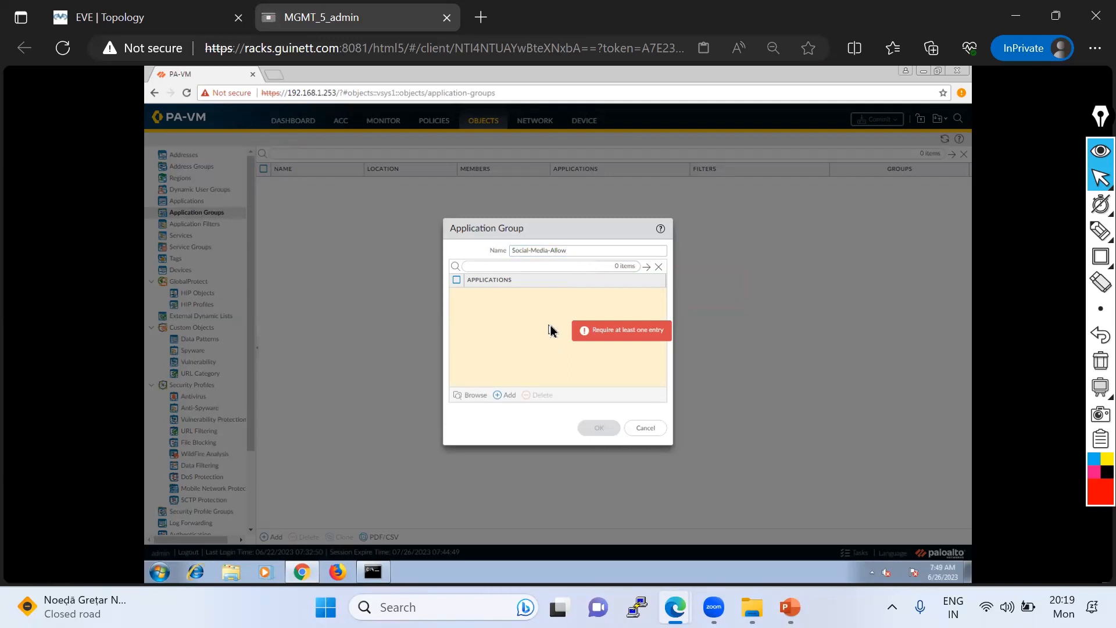
- Add the facebook and whatsapp applications to the Social-Media-Allow group
click(505, 396)
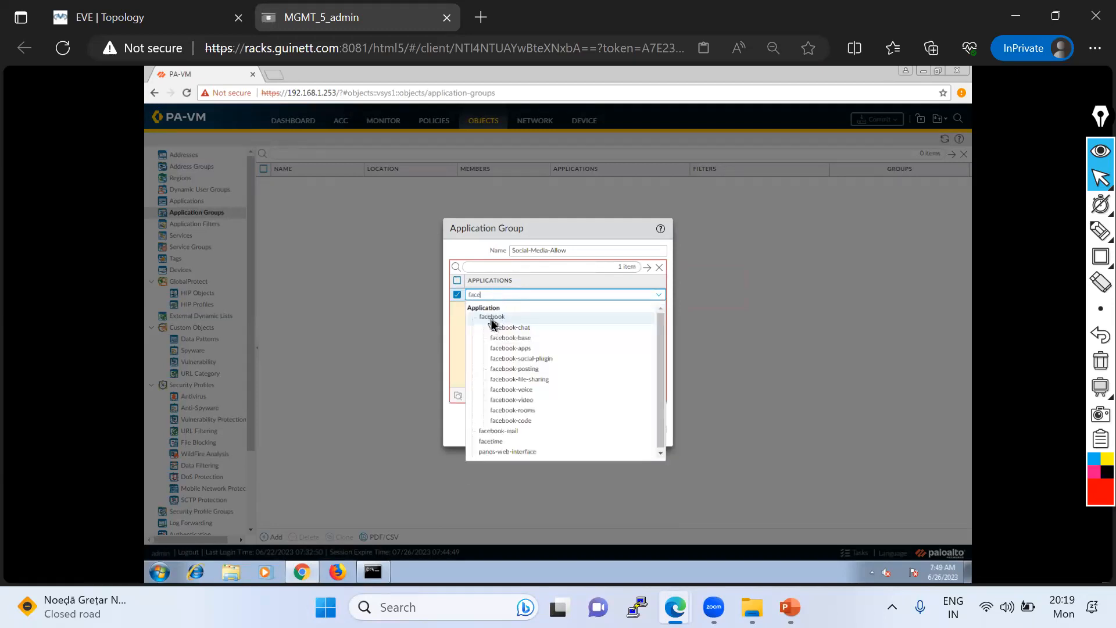
click(491, 319)
click(498, 397)
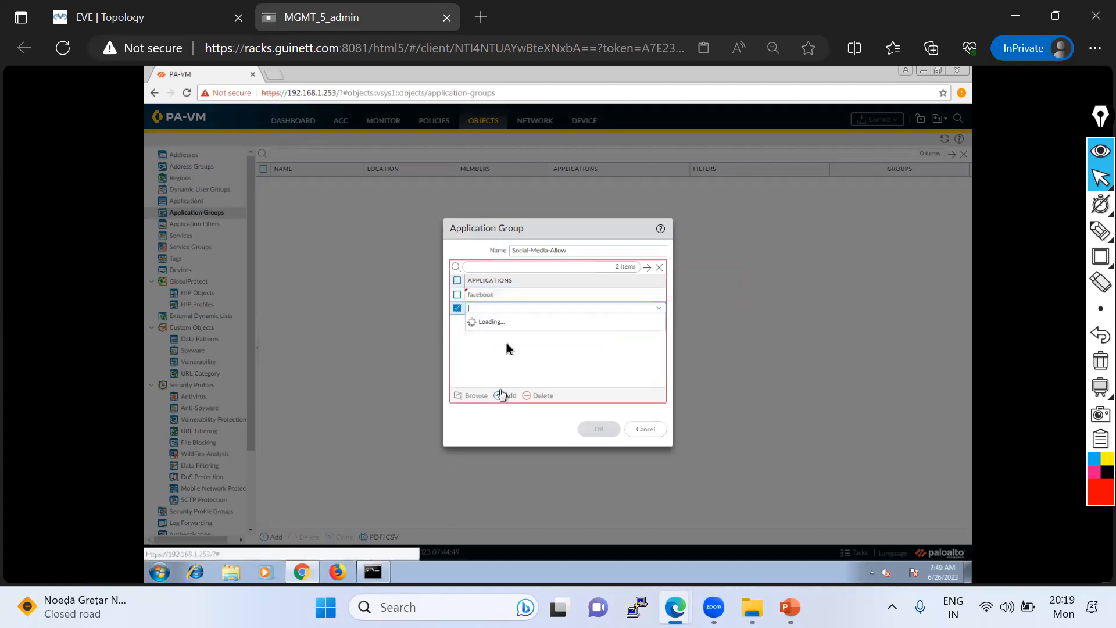
text(what)
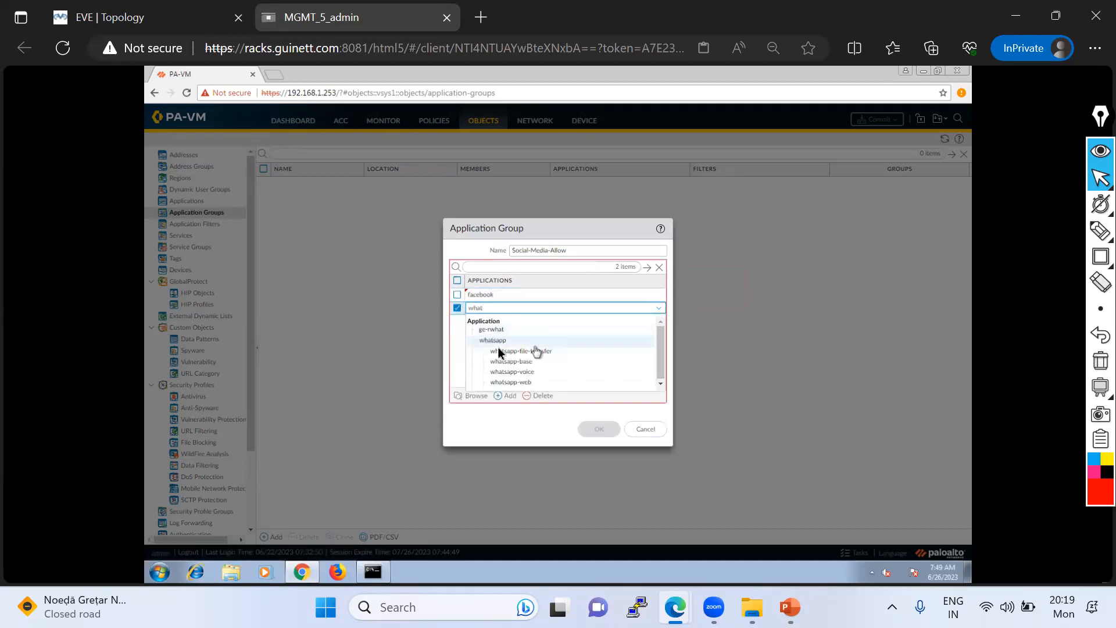
click(491, 343)
- Add the instagram and twitter applications to the Social-Media-Allow group and save the group
click(508, 395)
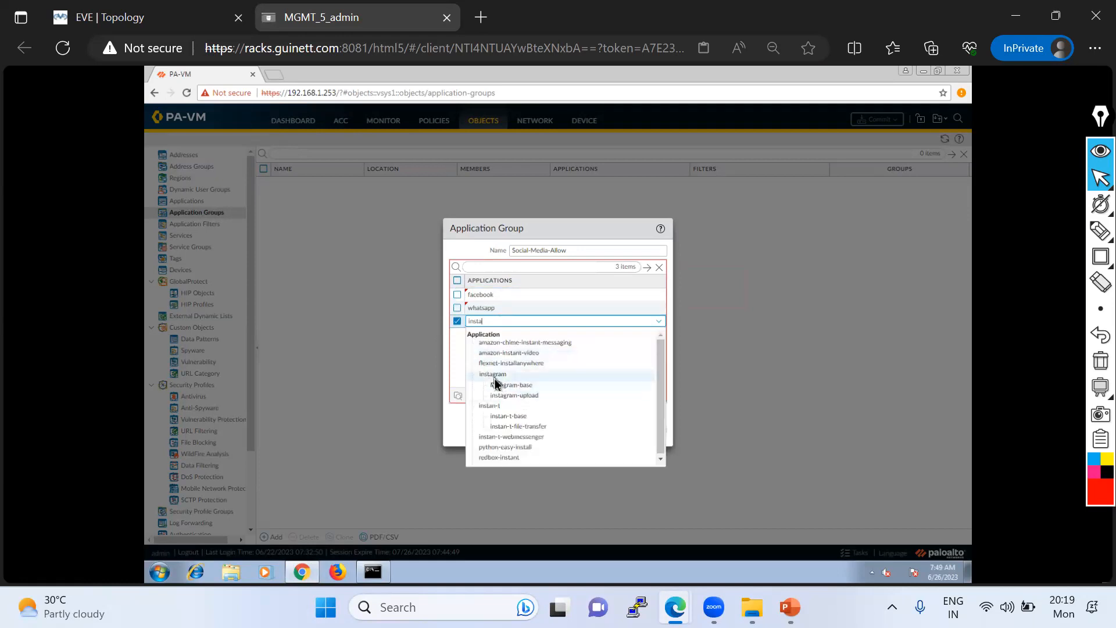
click(492, 374)
click(508, 398)
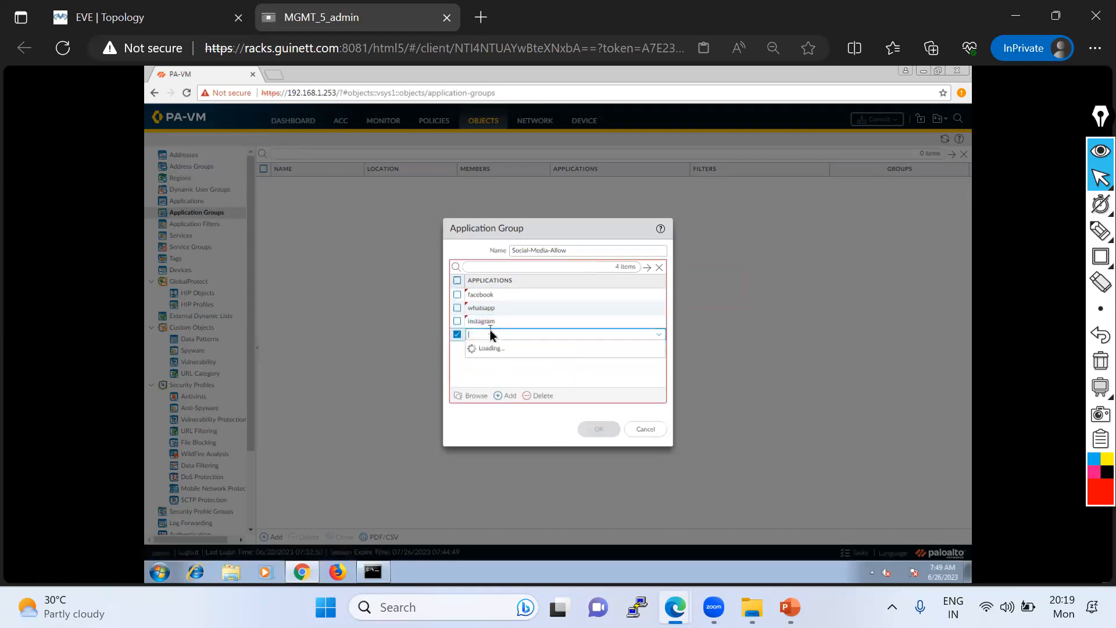
text(twi)
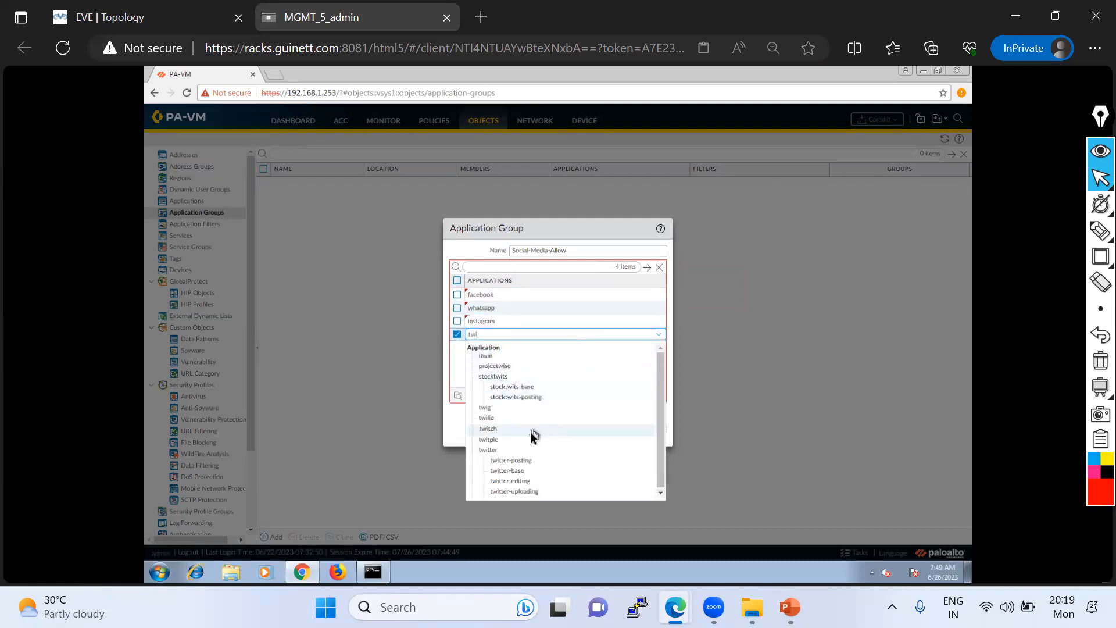
click(484, 449)
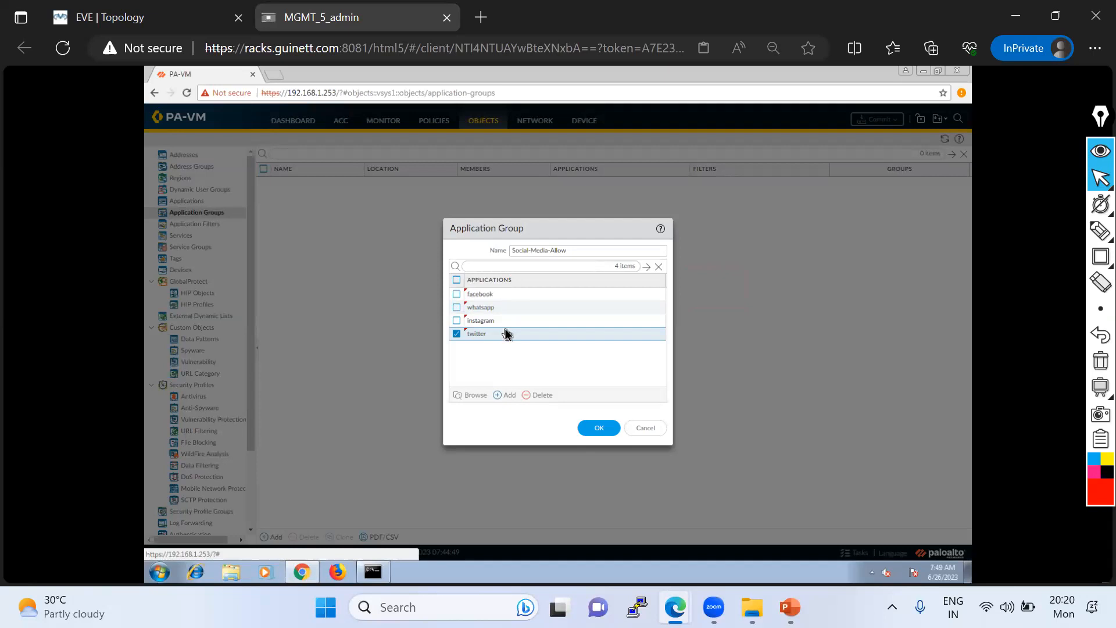
click(600, 433)
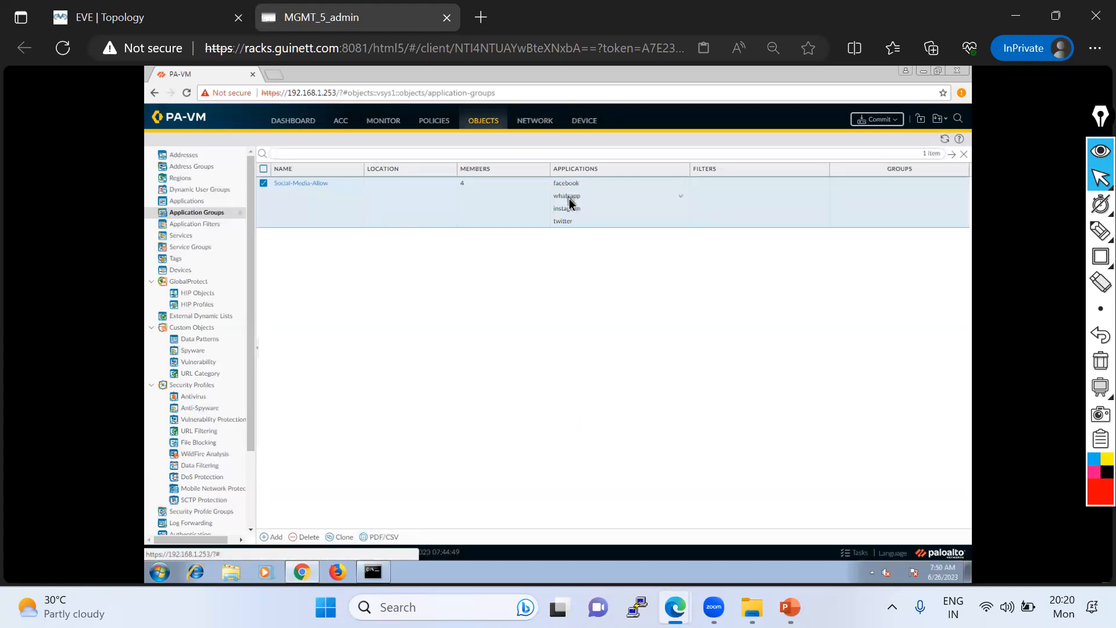
- Draw a short highlighter mark beneath the group's twitter entry and clear the annotation
mouse_move(1097, 230)
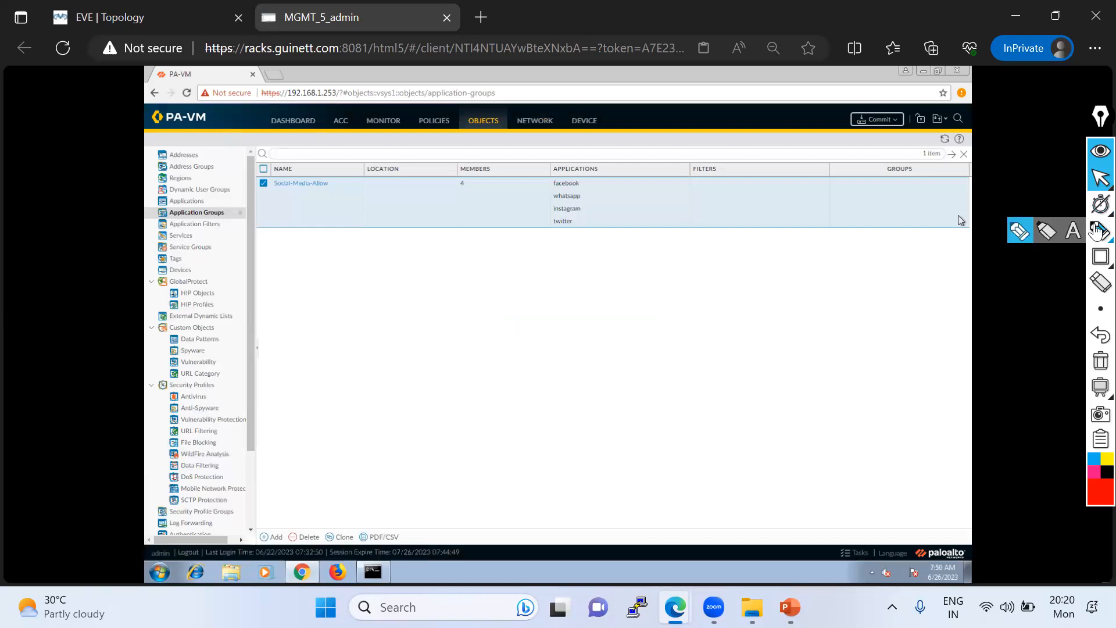
click(1046, 231)
drag(565, 228, 572, 247)
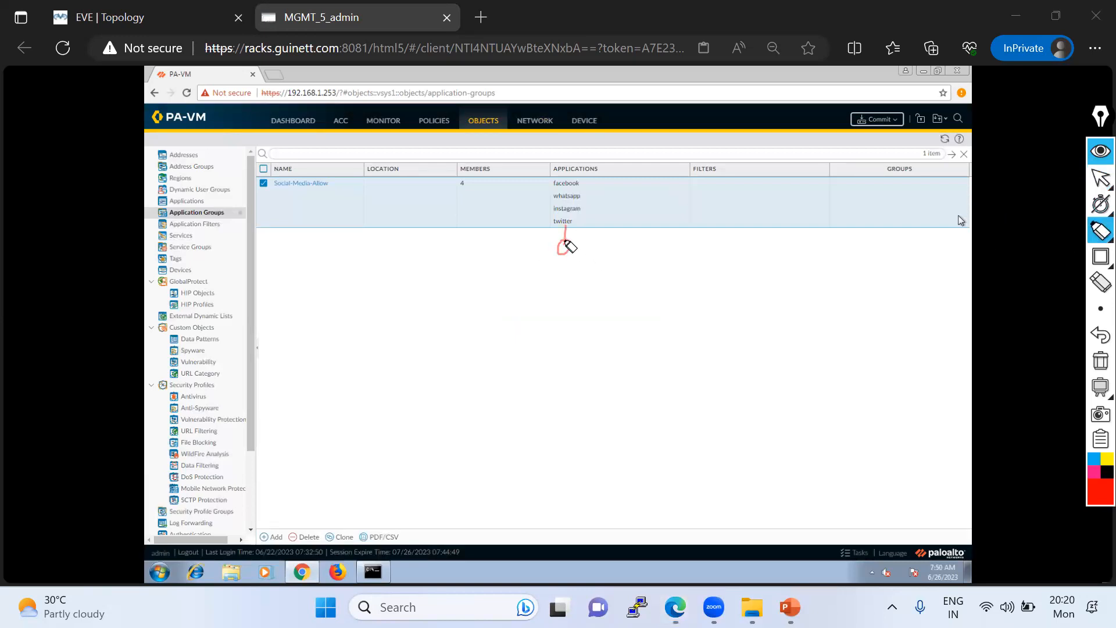
click(1100, 361)
click(1100, 178)
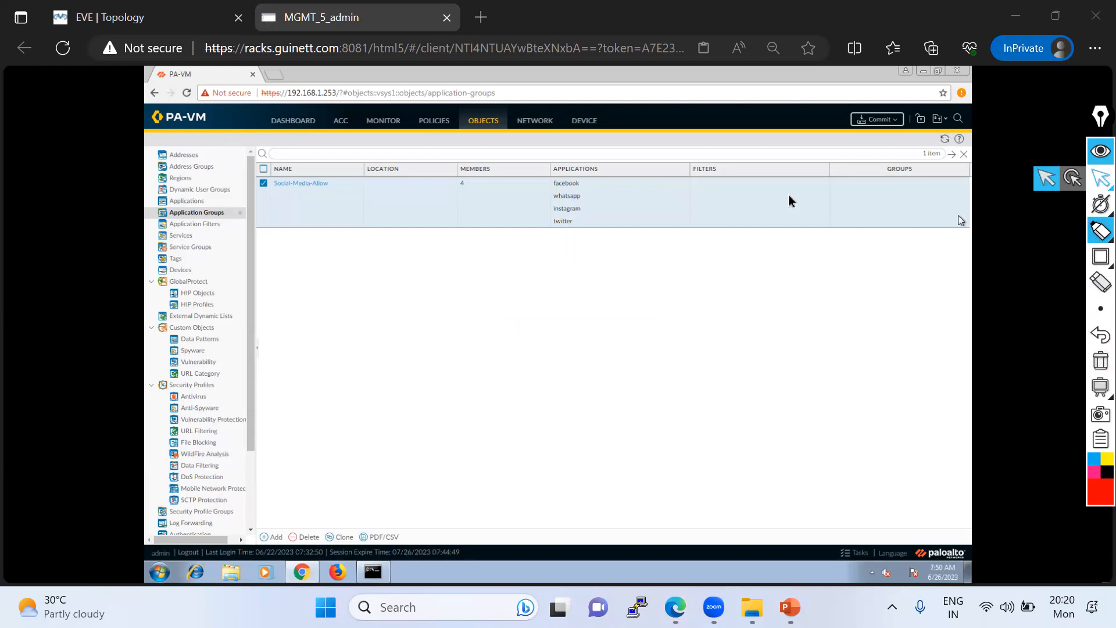
- Open security policy rule 1, Allow-Facebook and Youtube, and rename it as Allow-Social-Media
click(434, 120)
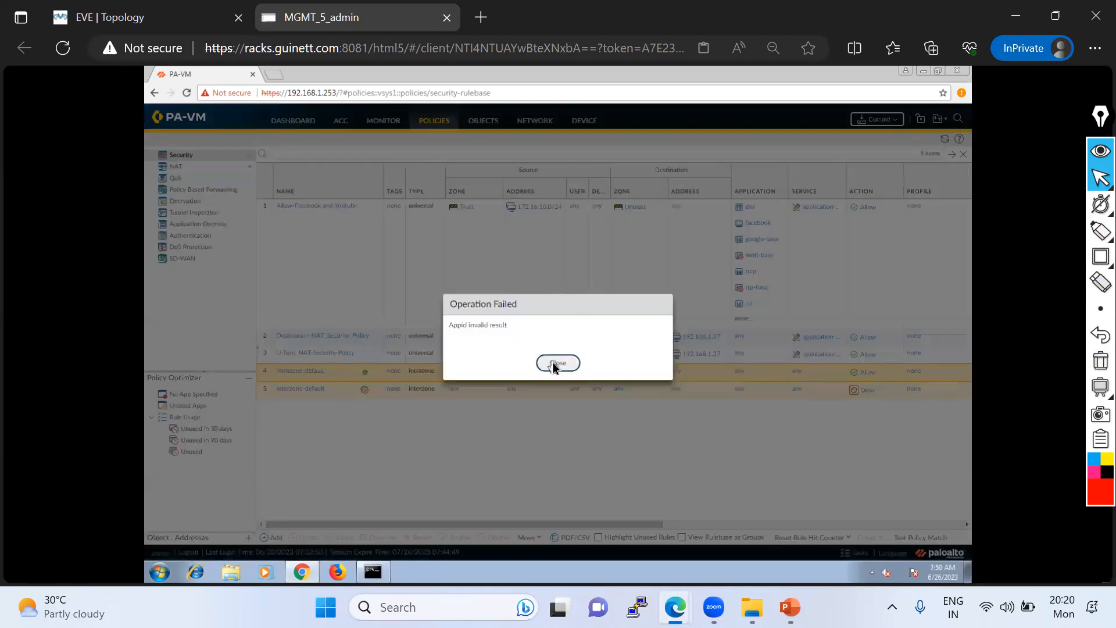
click(558, 363)
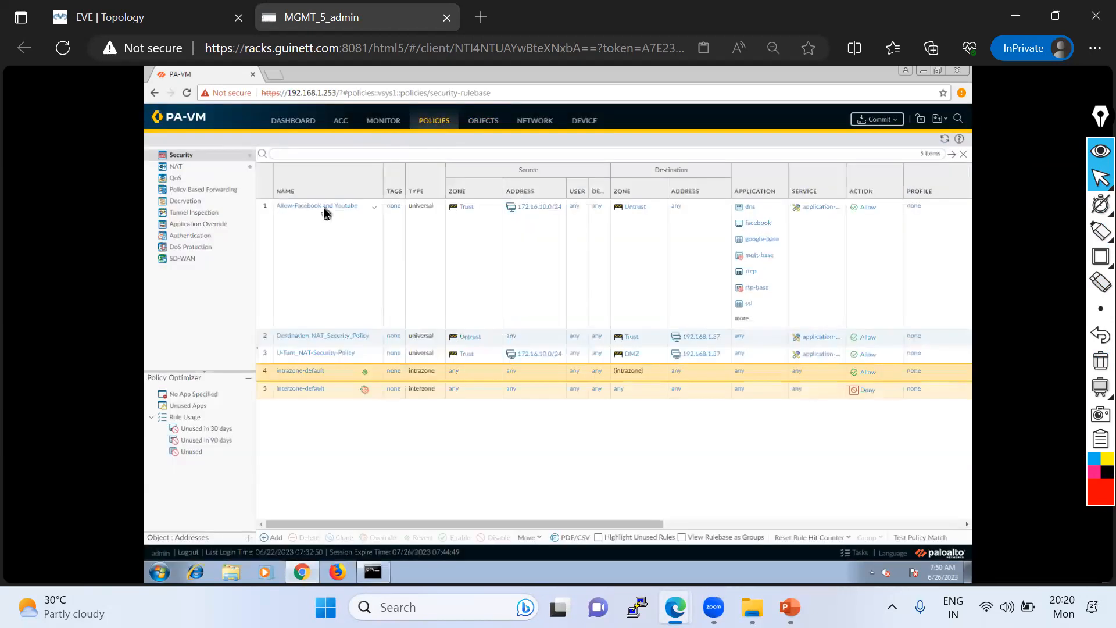
click(324, 211)
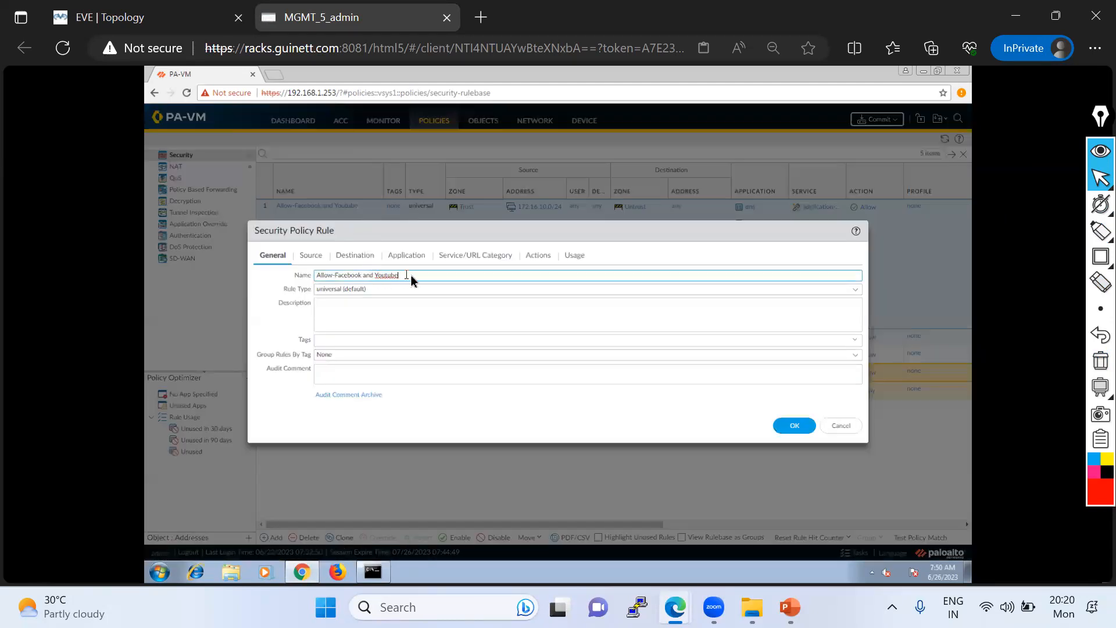
drag(408, 276, 332, 279)
text(-)
text(Social-Media-)
- Review the rule's source and destination settings and its list of applications
click(306, 258)
click(355, 257)
click(308, 256)
click(375, 257)
click(416, 260)
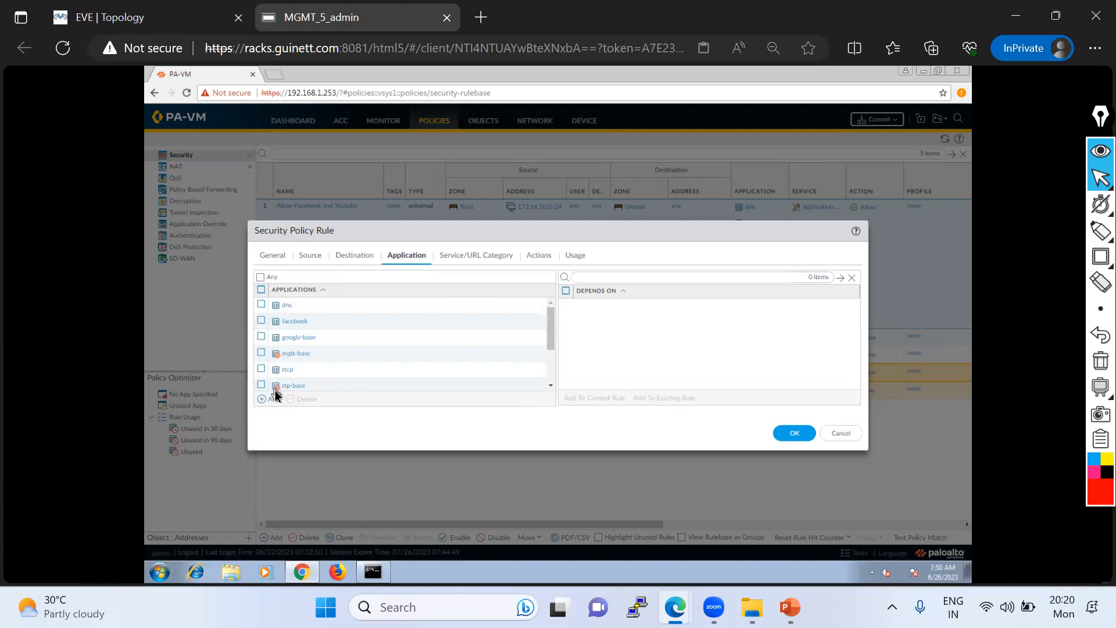
scroll(279, 390, down, 3)
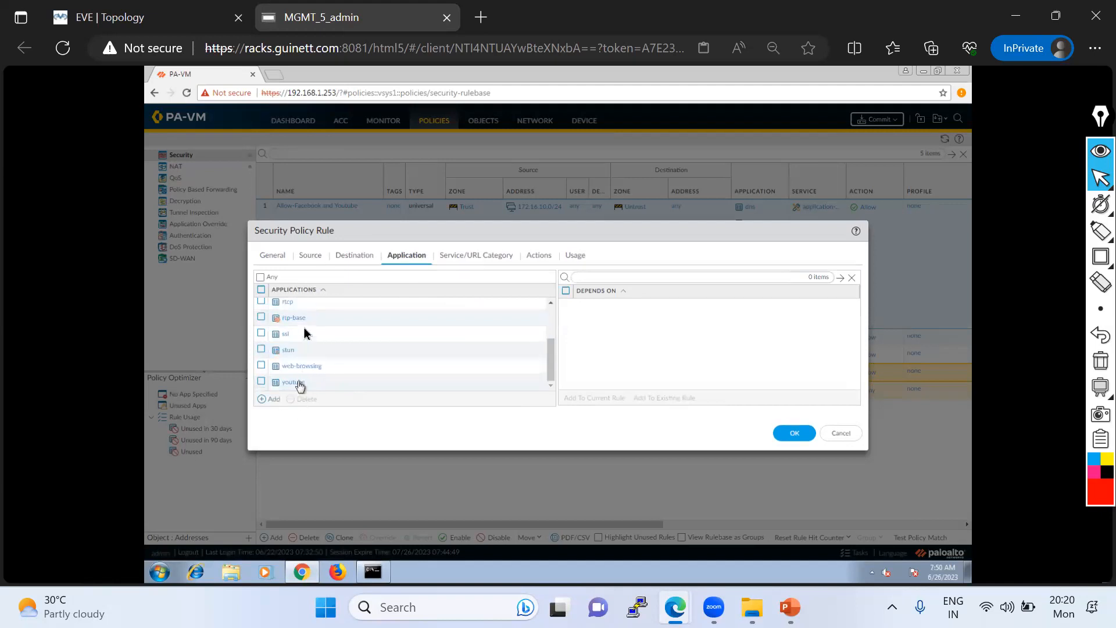
scroll(308, 329, up, 3)
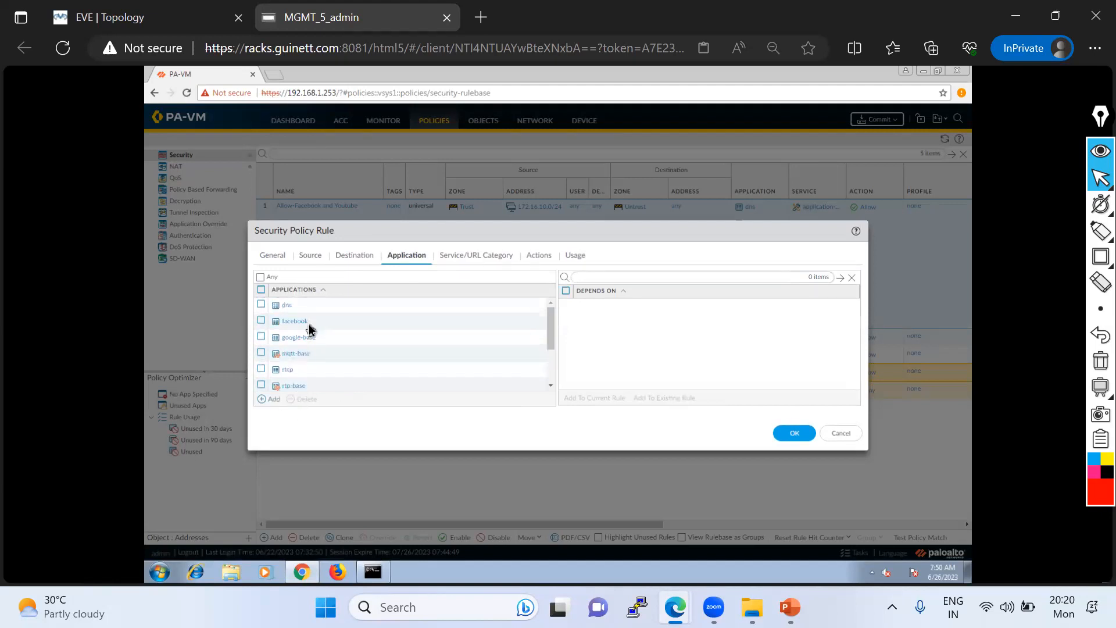
- Remove facebook and all remaining applications from the rule's application list
click(261, 321)
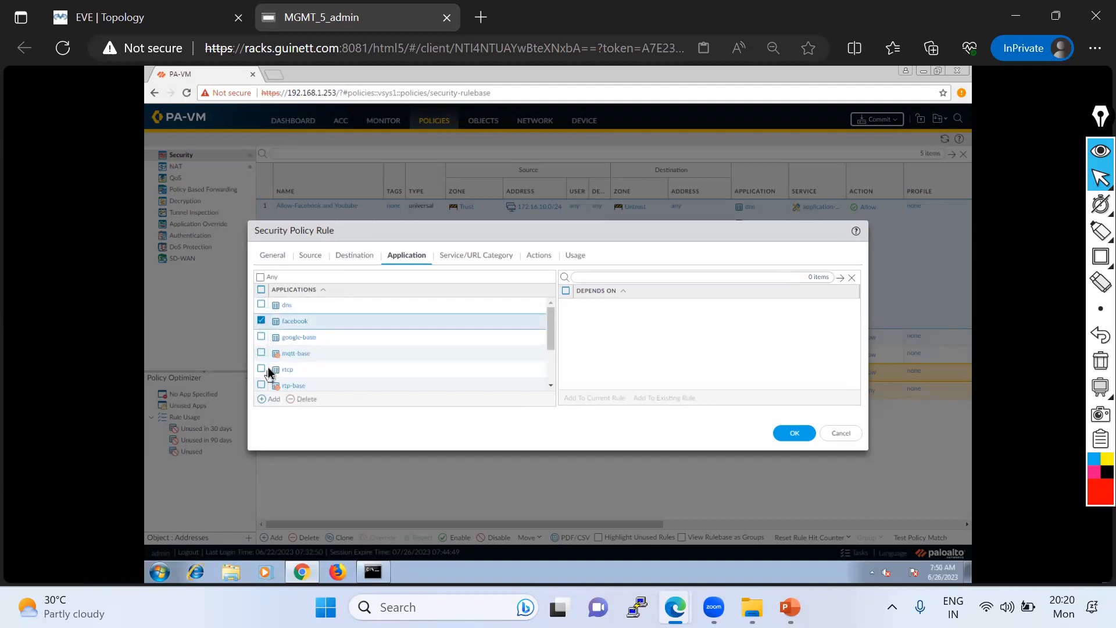
click(291, 399)
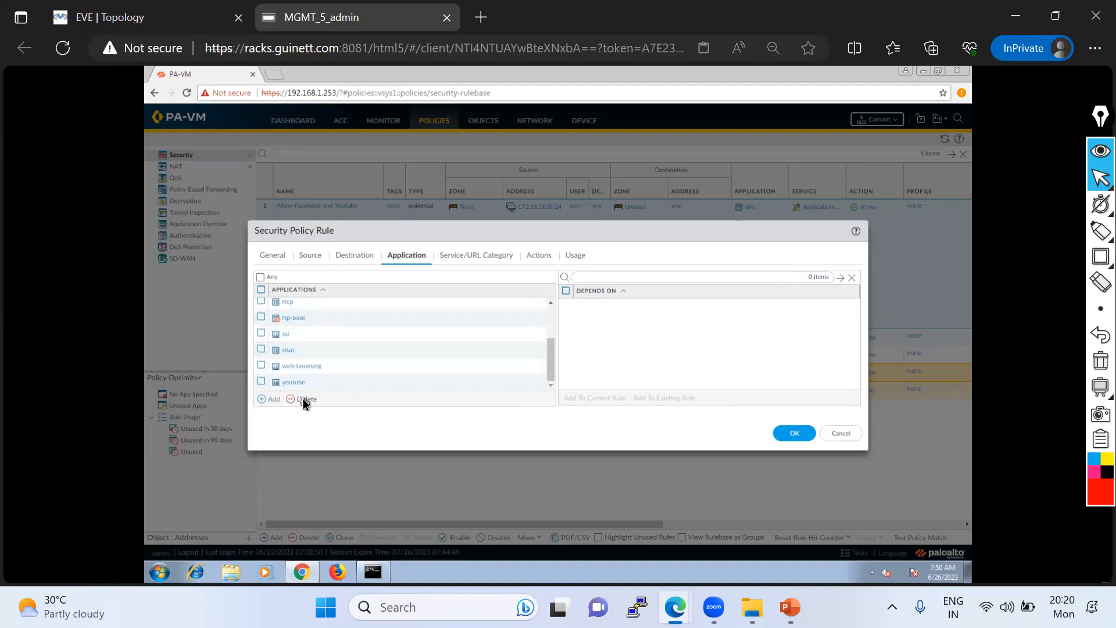
click(261, 290)
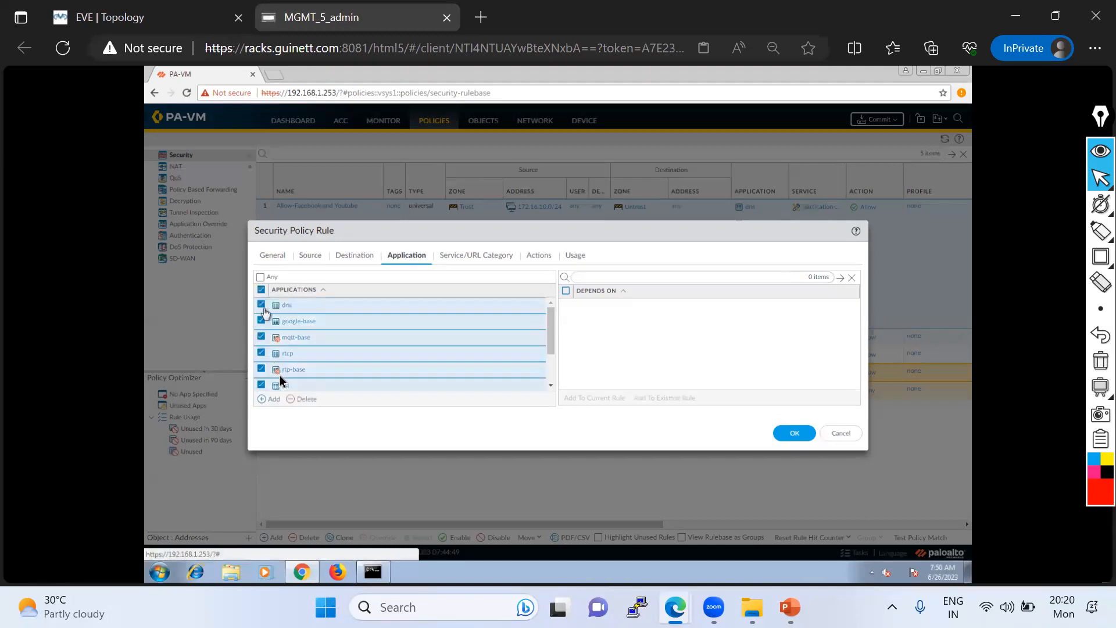
click(298, 399)
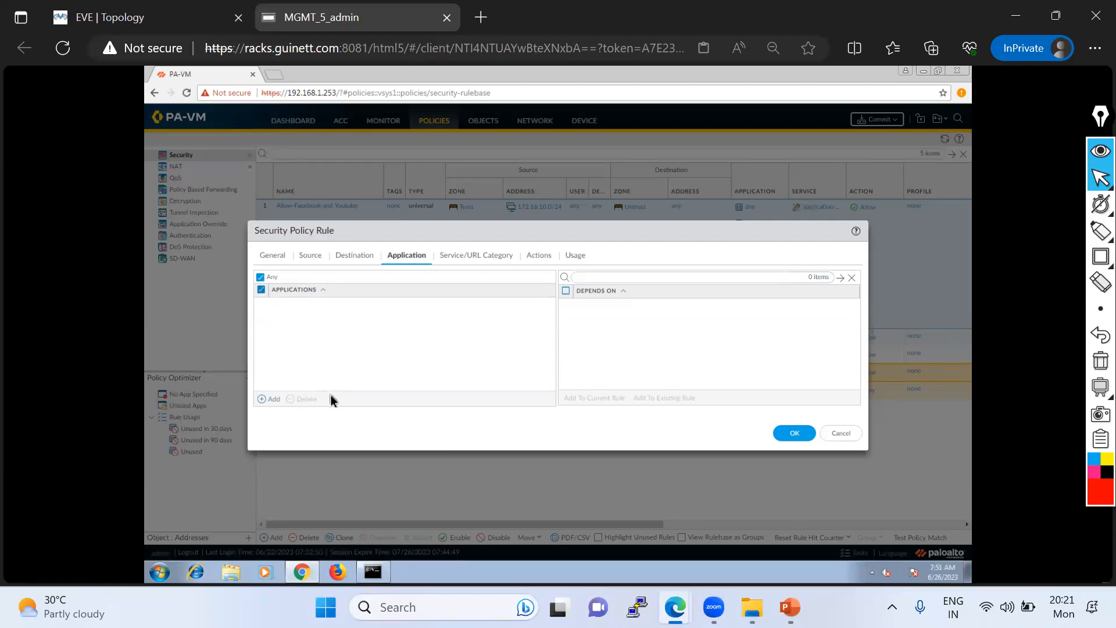
- Add the Social-Media-Allow application group to the rule's applications
click(276, 400)
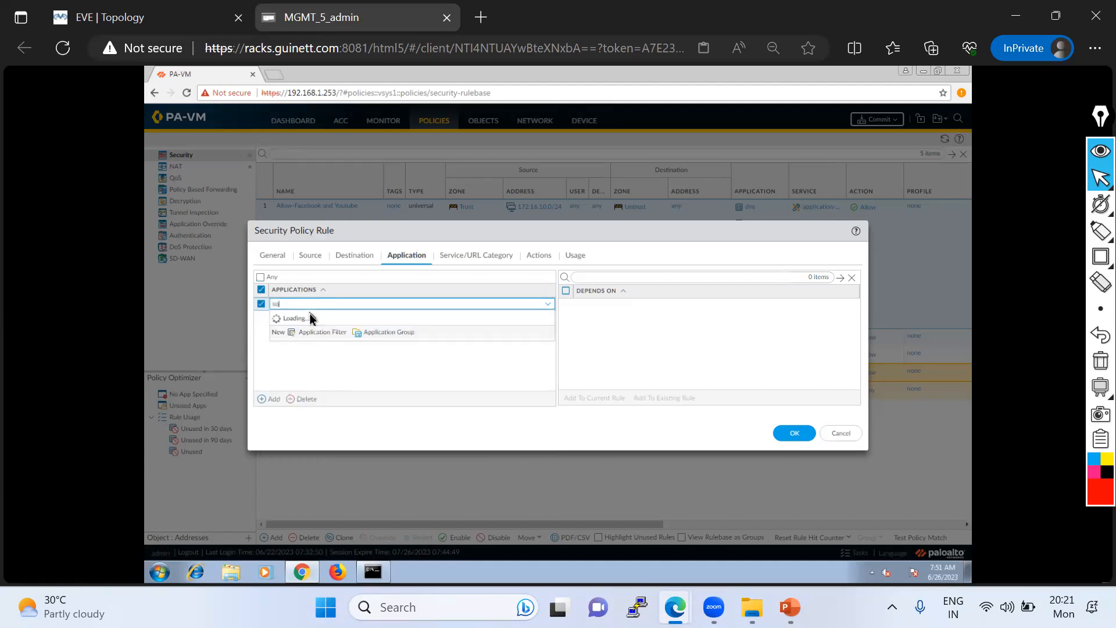
text(cial-Media-Allow)
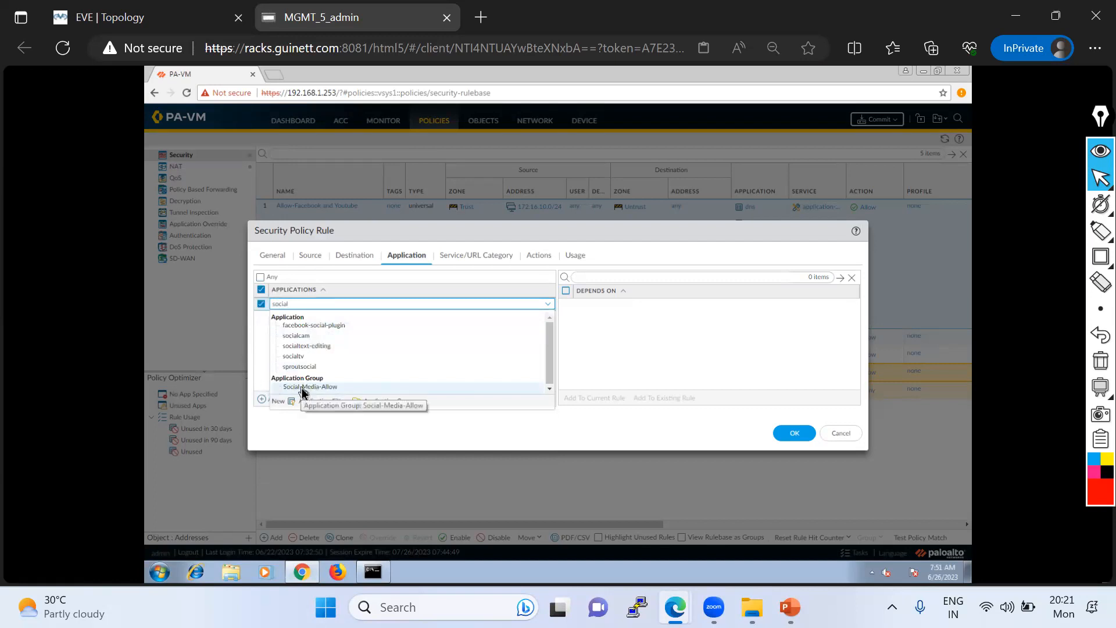
click(301, 387)
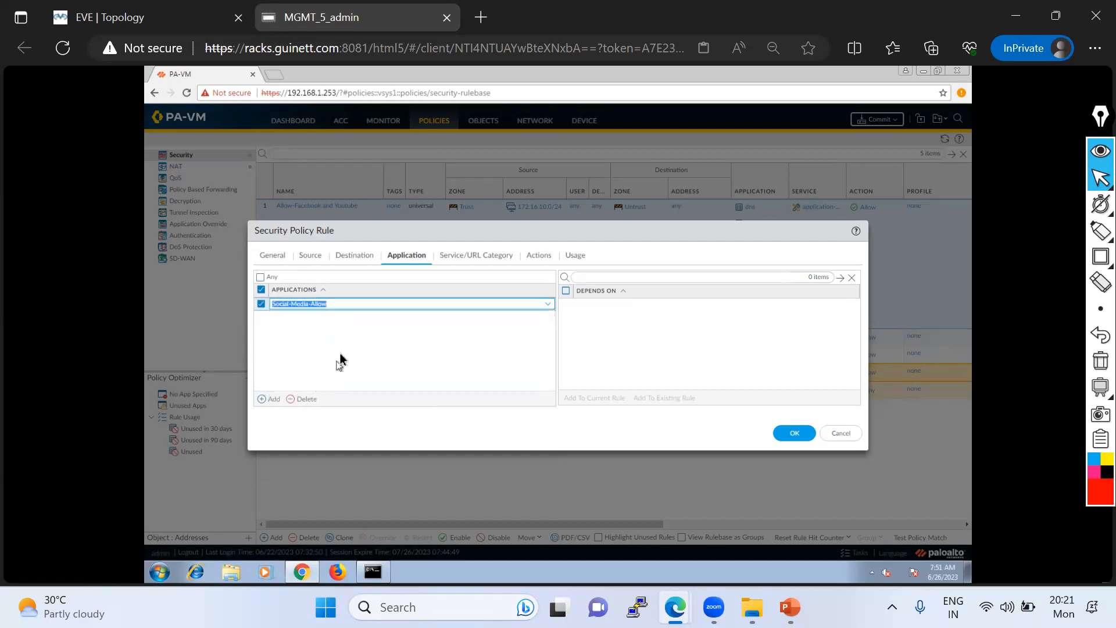
- Save the changes to the Allow-Social-Media security policy rule
click(794, 434)
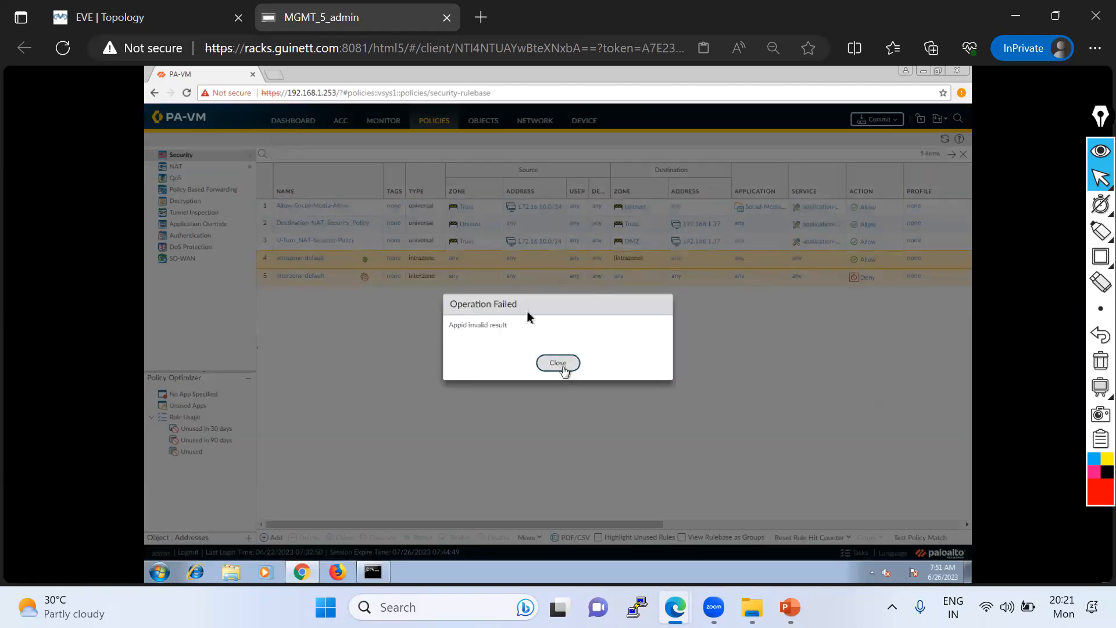
click(561, 365)
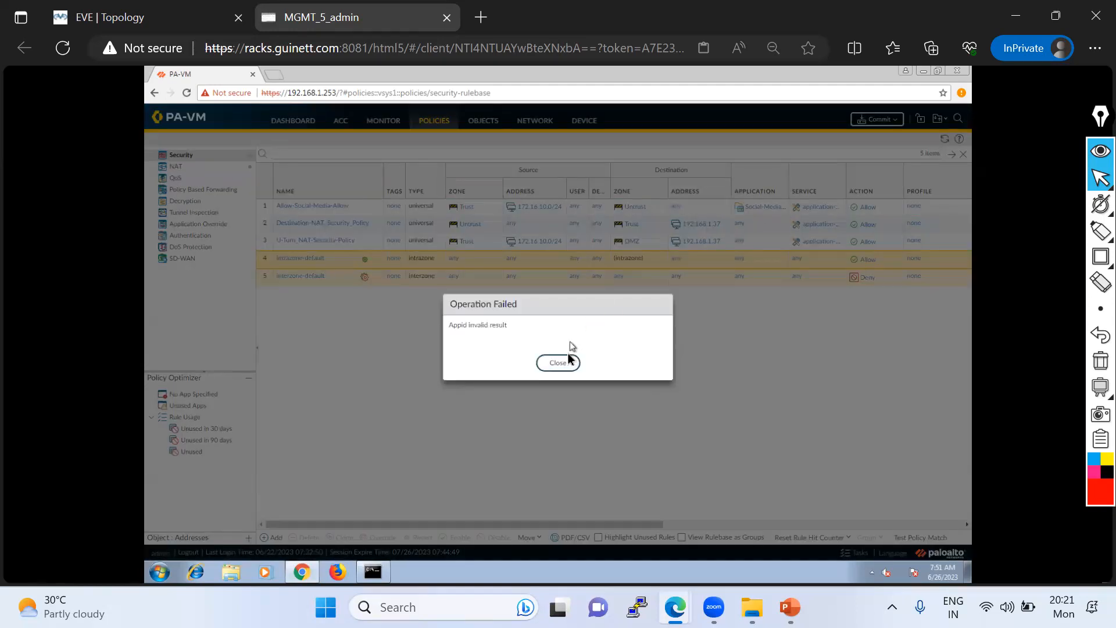
click(559, 364)
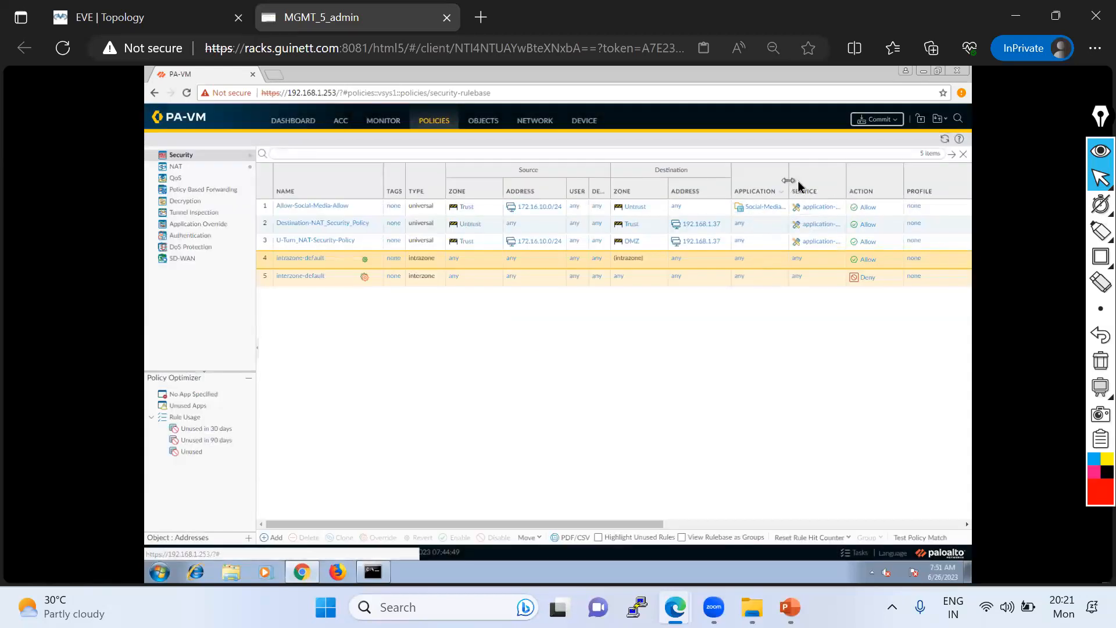
- Widen the rulebase's application column and inspect the members of the Social-Media-Allow group used in rule 1
drag(789, 181, 819, 182)
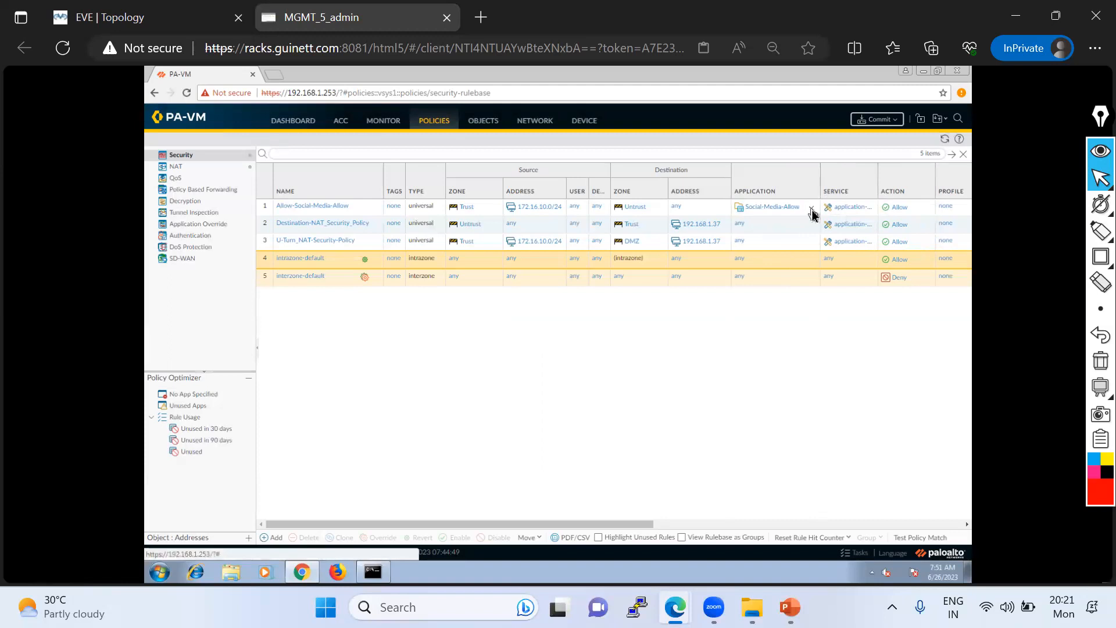
right_click(813, 215)
mouse_move(830, 243)
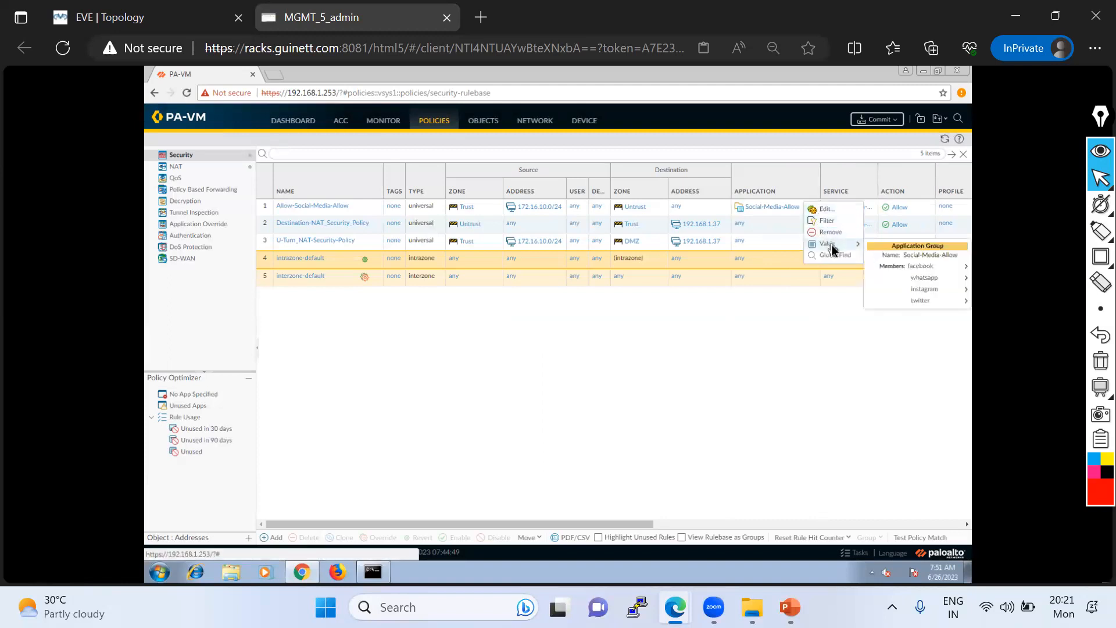
mouse_move(937, 278)
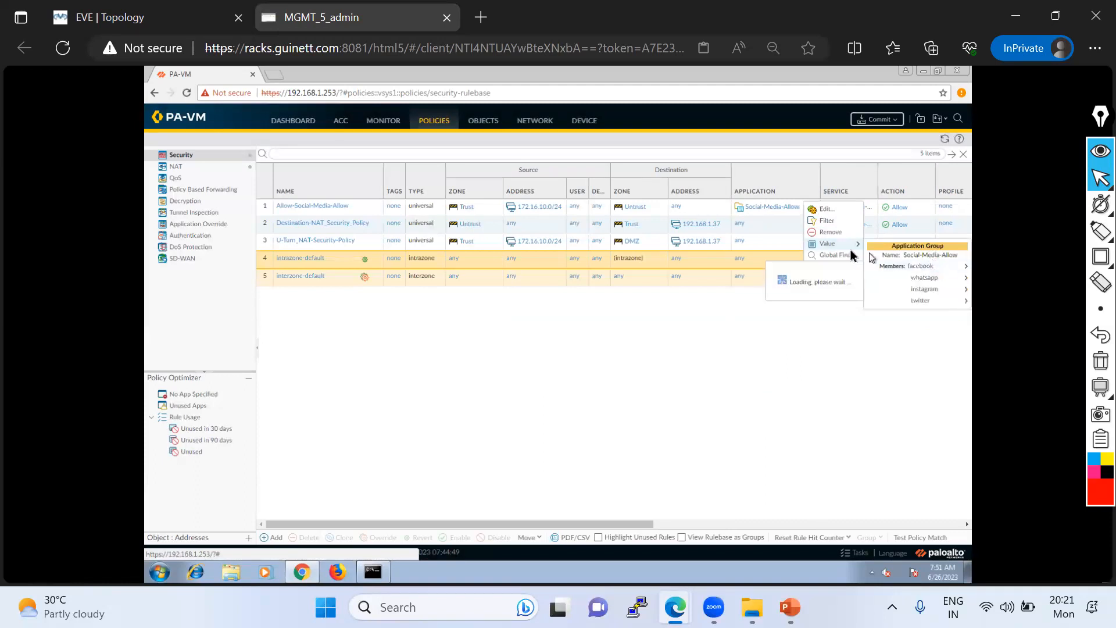
click(691, 345)
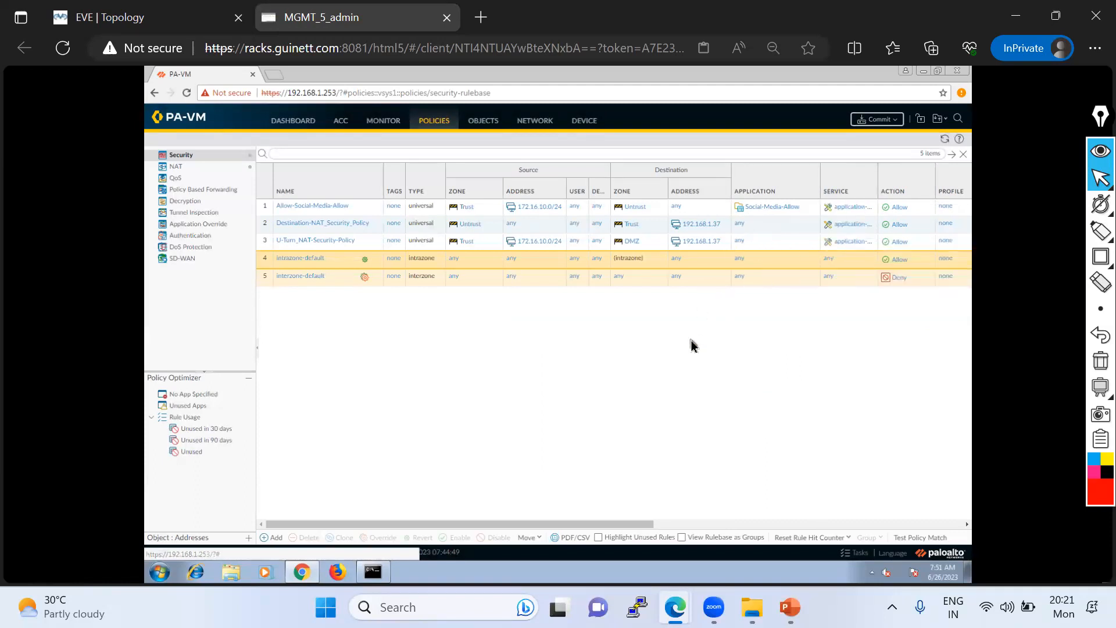
- Add the Social-Media-Allow application group to the U-Turn_NAT-Security-Policy rule and save the rule
click(319, 243)
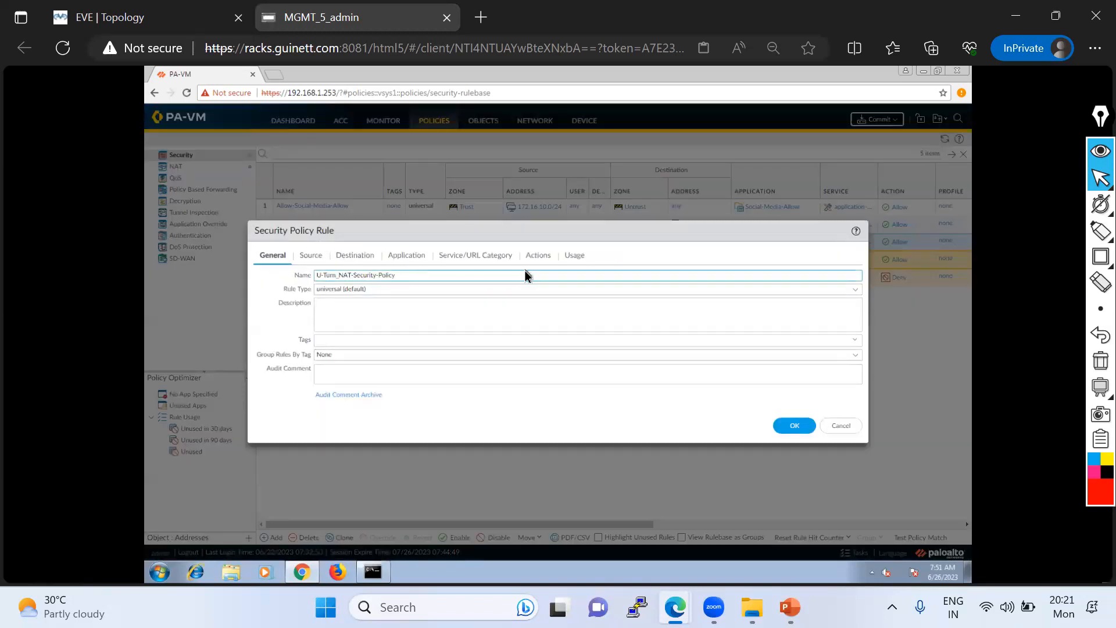
click(409, 257)
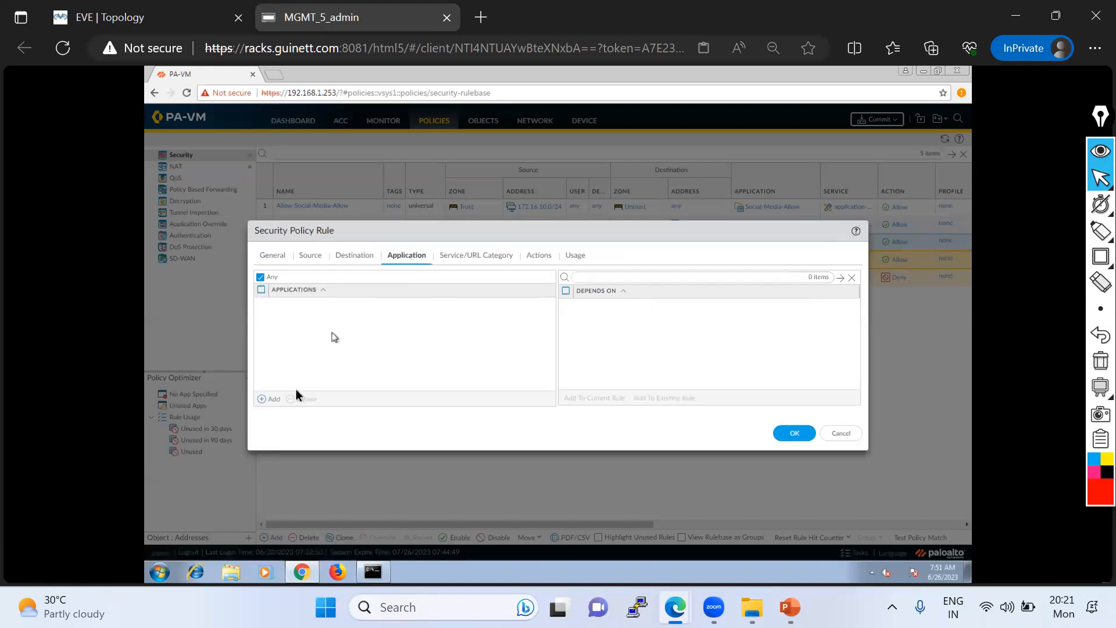
click(270, 398)
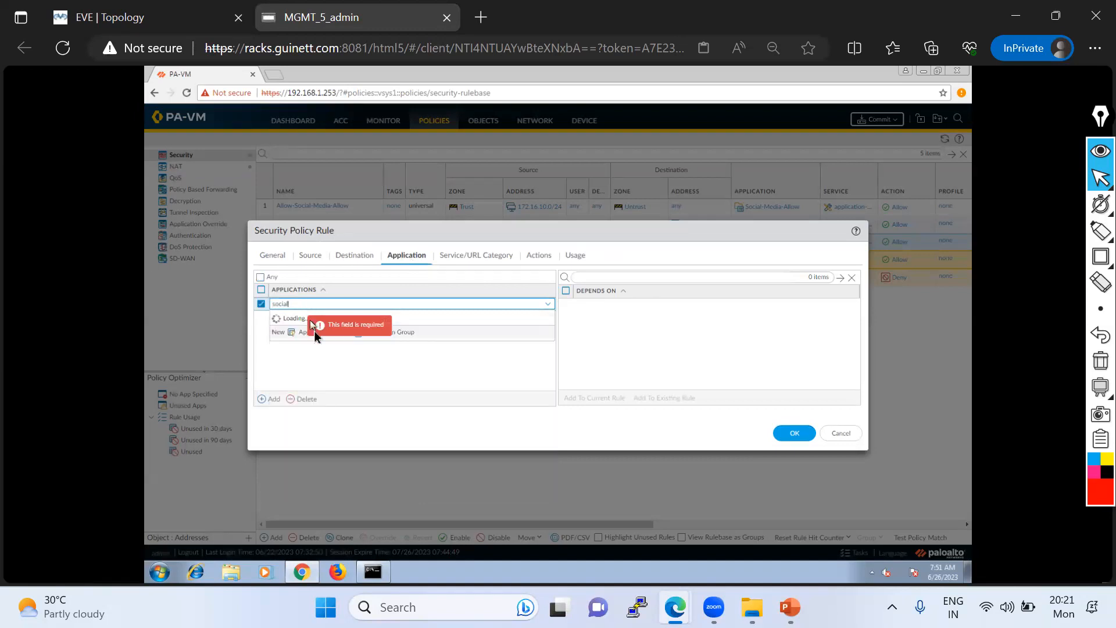
click(309, 386)
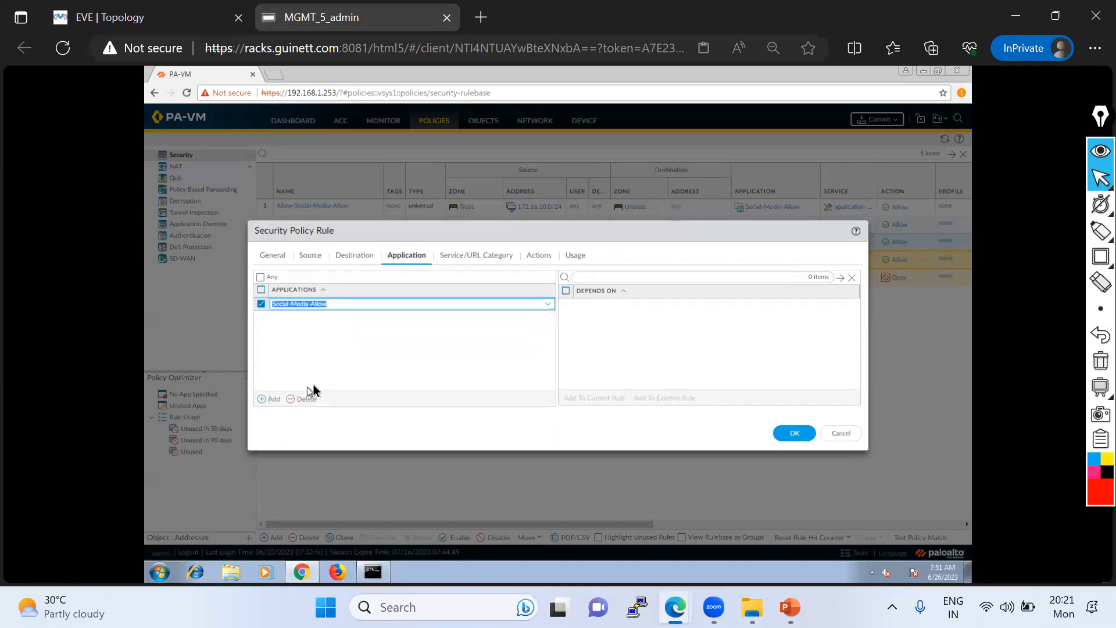
click(794, 434)
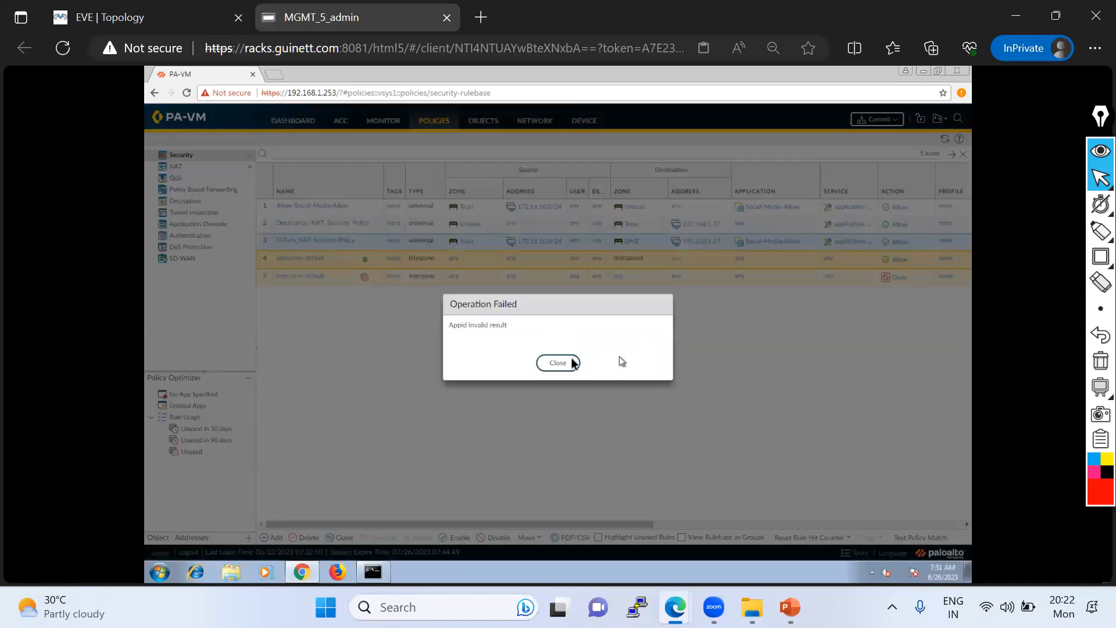
click(557, 362)
click(553, 363)
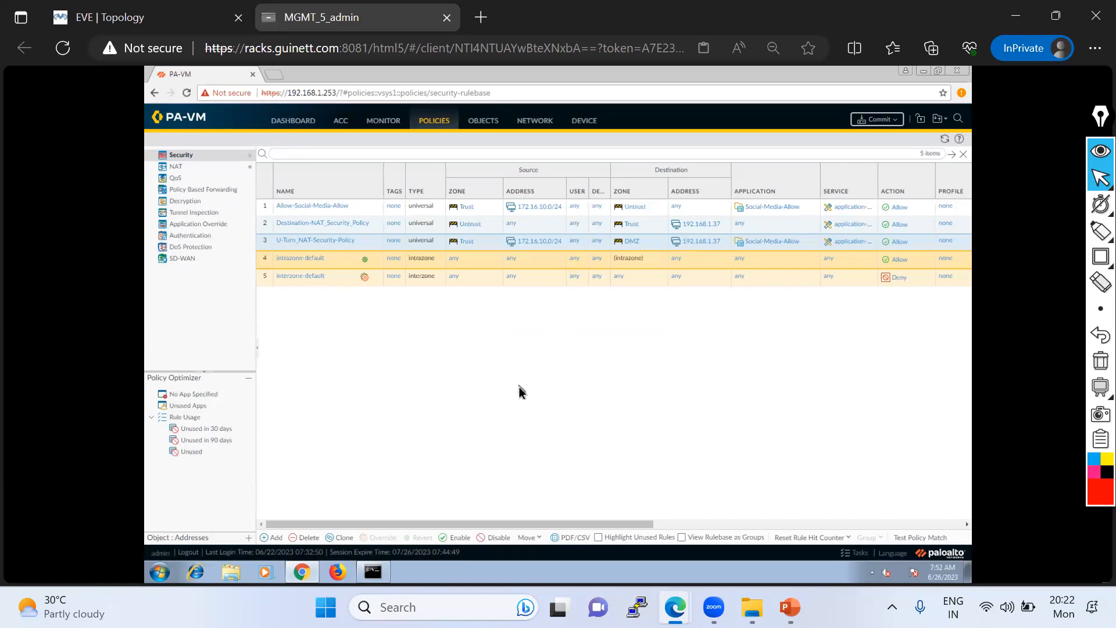
- Add the dns application to the Social-Media-Allow application group and save the group
click(490, 125)
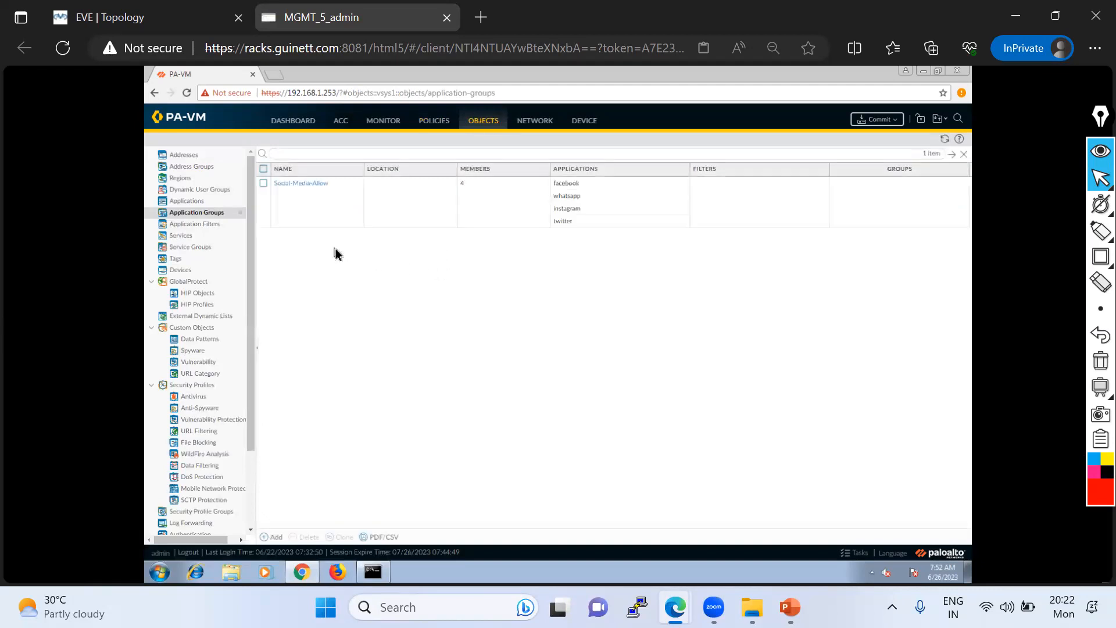
click(300, 183)
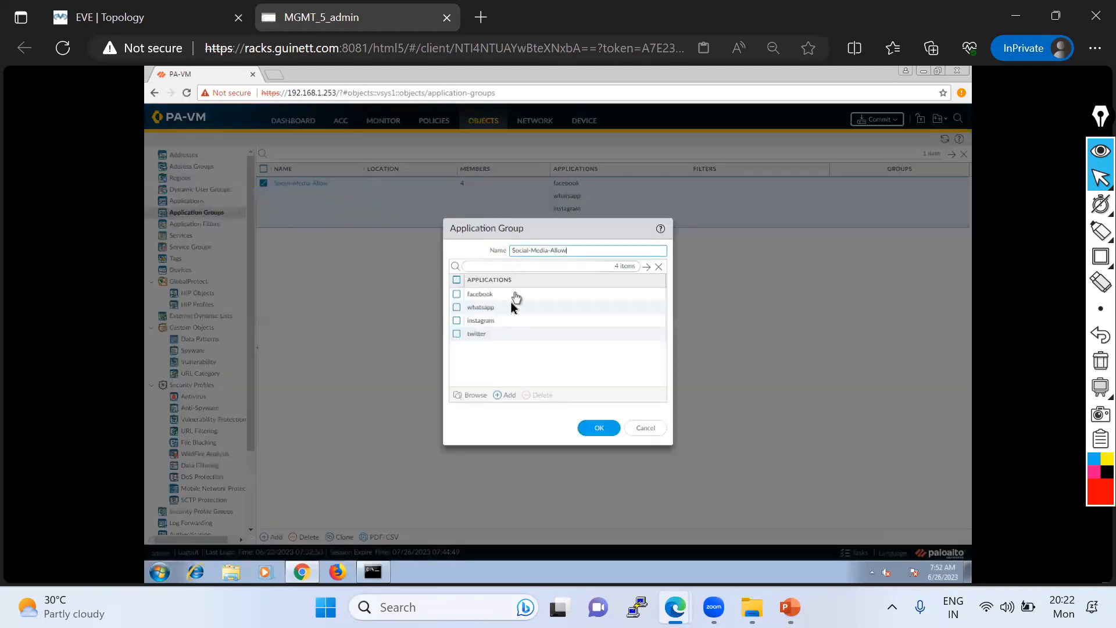
click(505, 395)
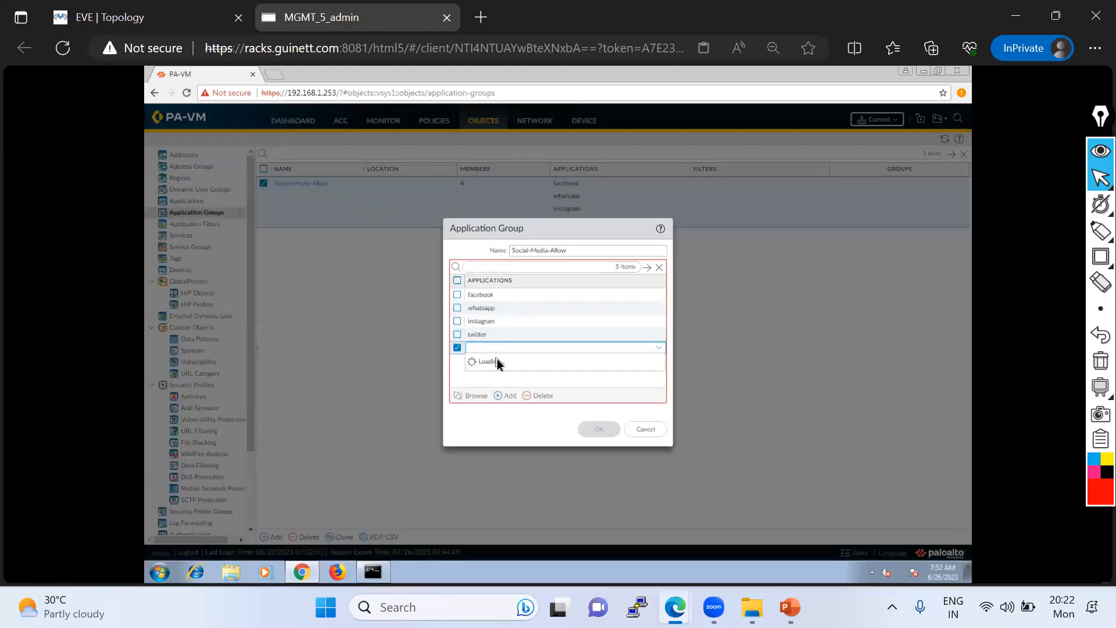
text(dns)
click(497, 379)
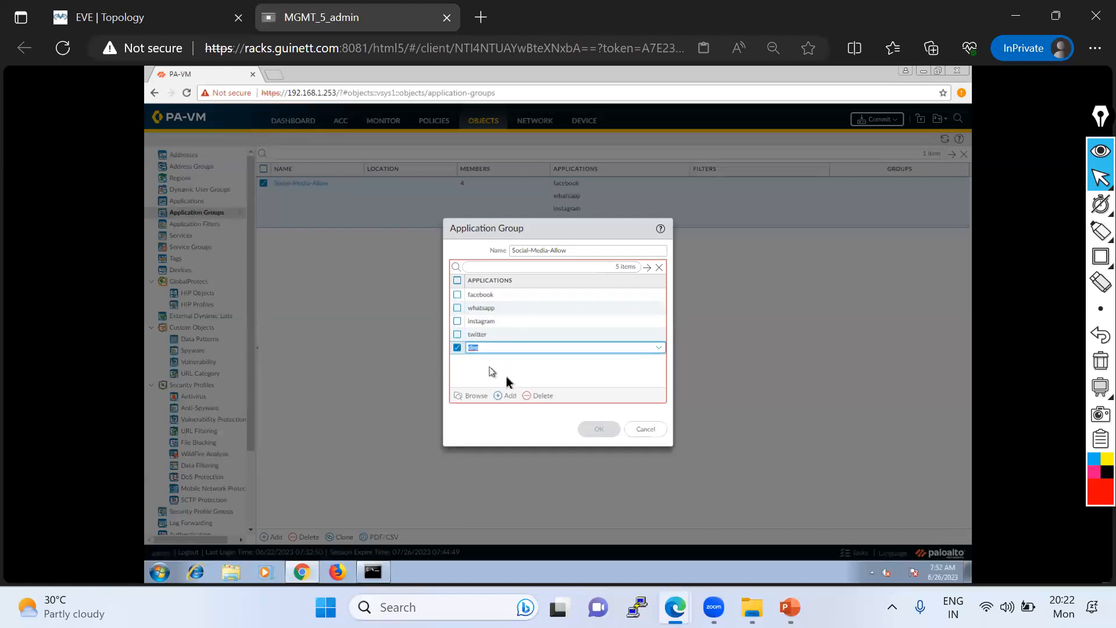
click(600, 427)
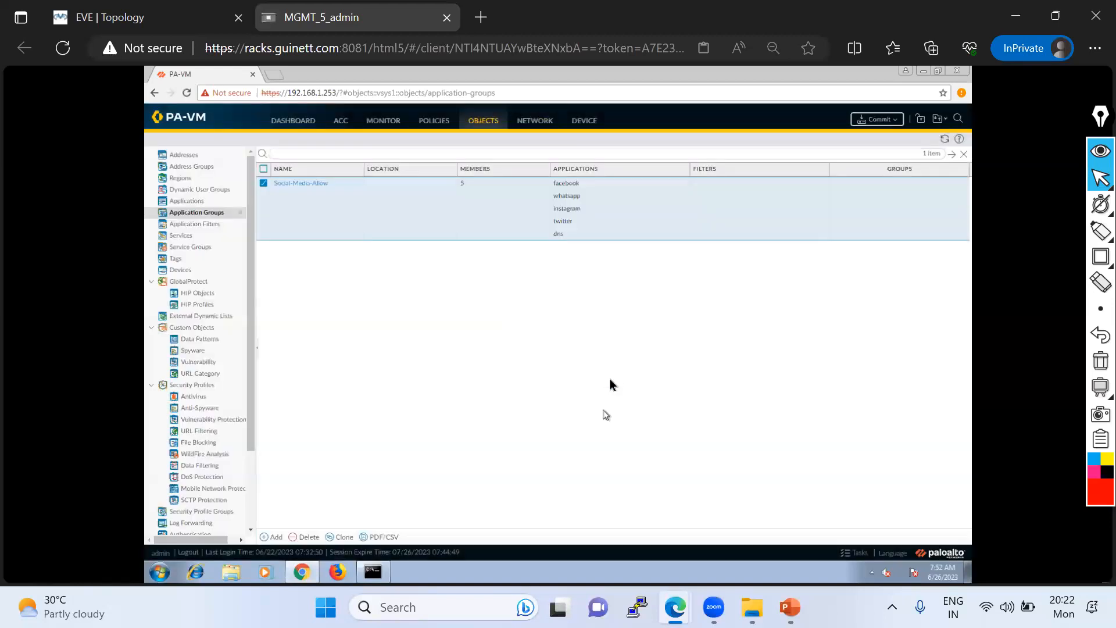
- Return to the security rulebase and inspect the service value and Social-Media-Allow group members in rule 1
click(430, 125)
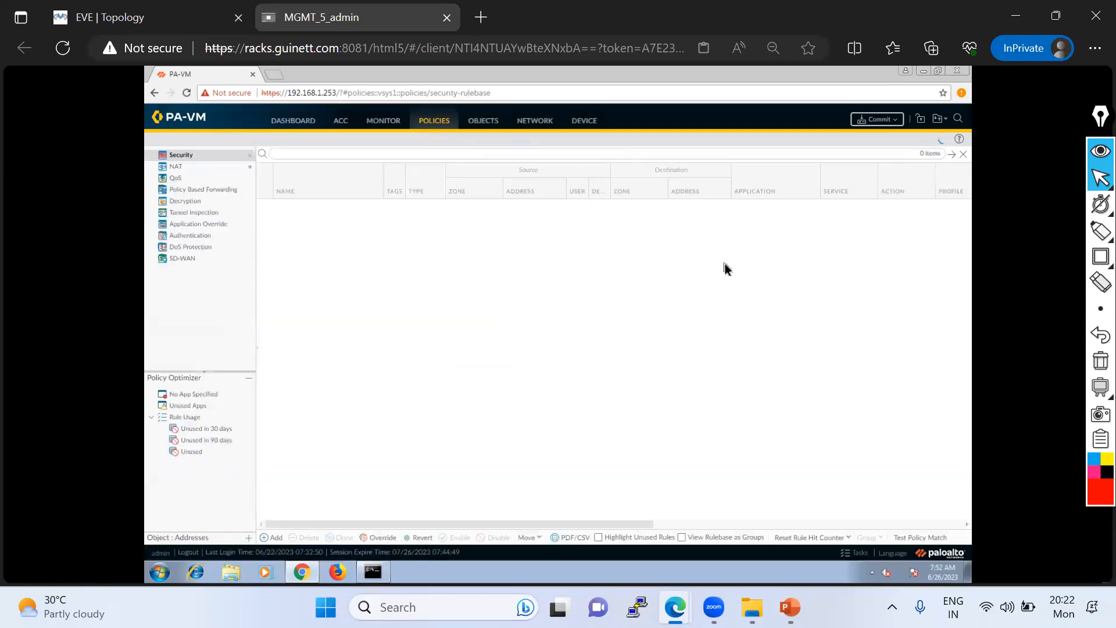
key(alt+Tab)
scroll(726, 273, up, 5)
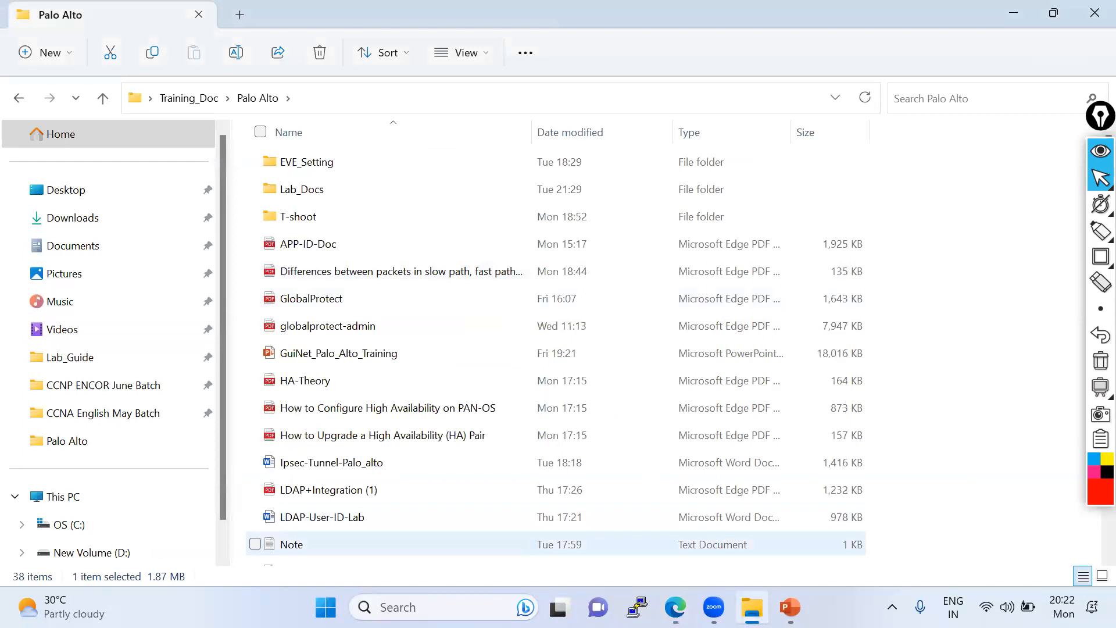
key(alt+Tab)
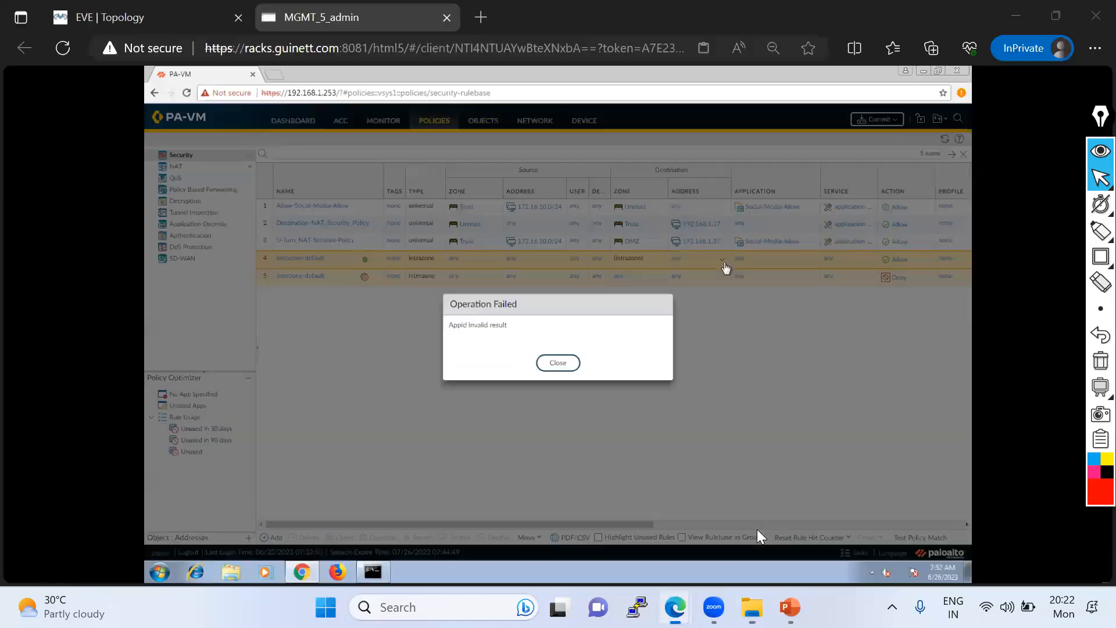
click(556, 364)
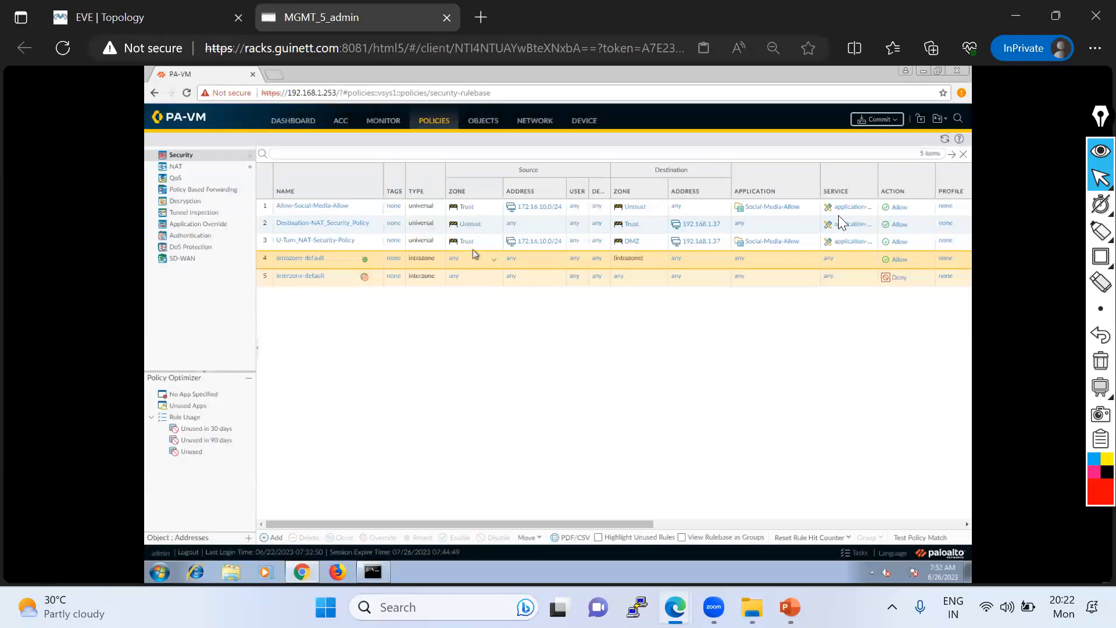
right_click(893, 208)
mouse_move(915, 243)
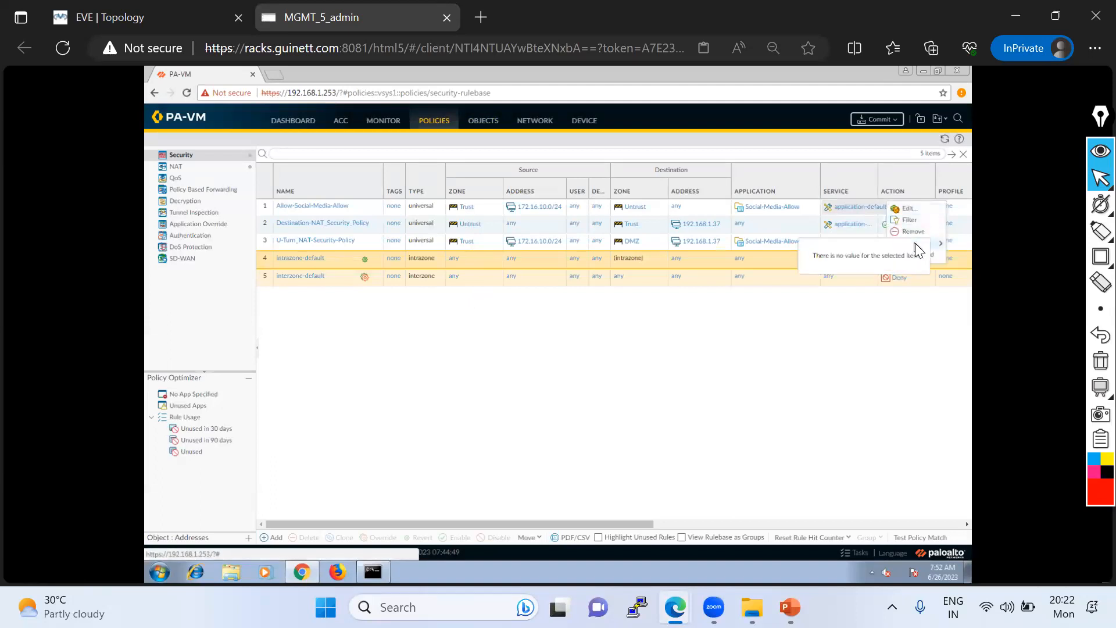
click(889, 372)
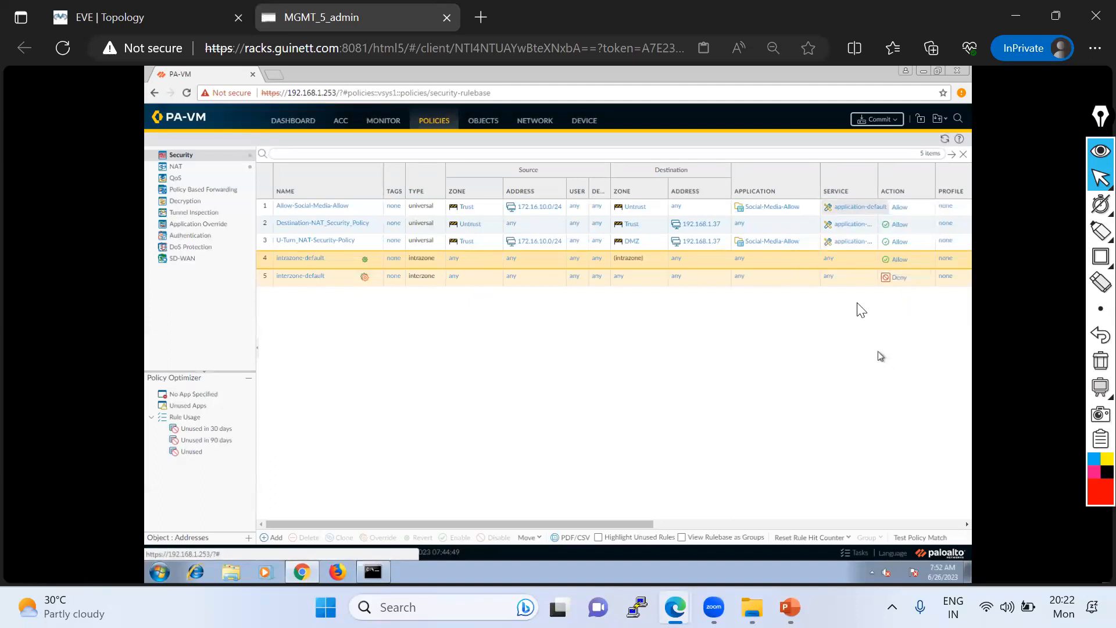
click(810, 211)
mouse_move(827, 251)
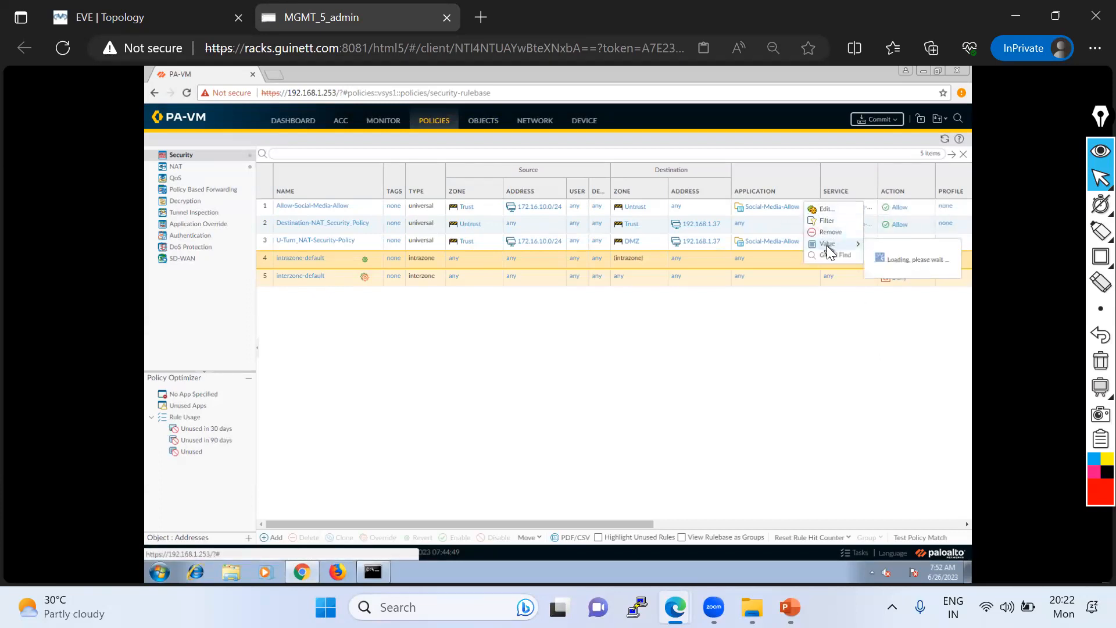
mouse_move(925, 300)
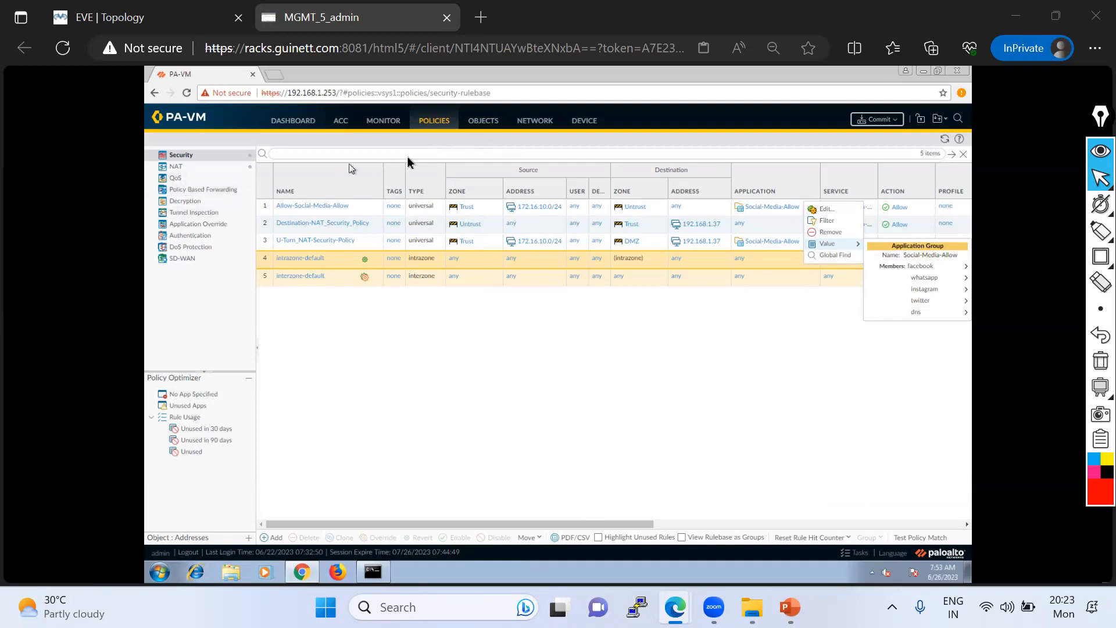
- Open the application groups list, outline the Social-Media-Allow applications in red and annotate them with "static application"
click(486, 124)
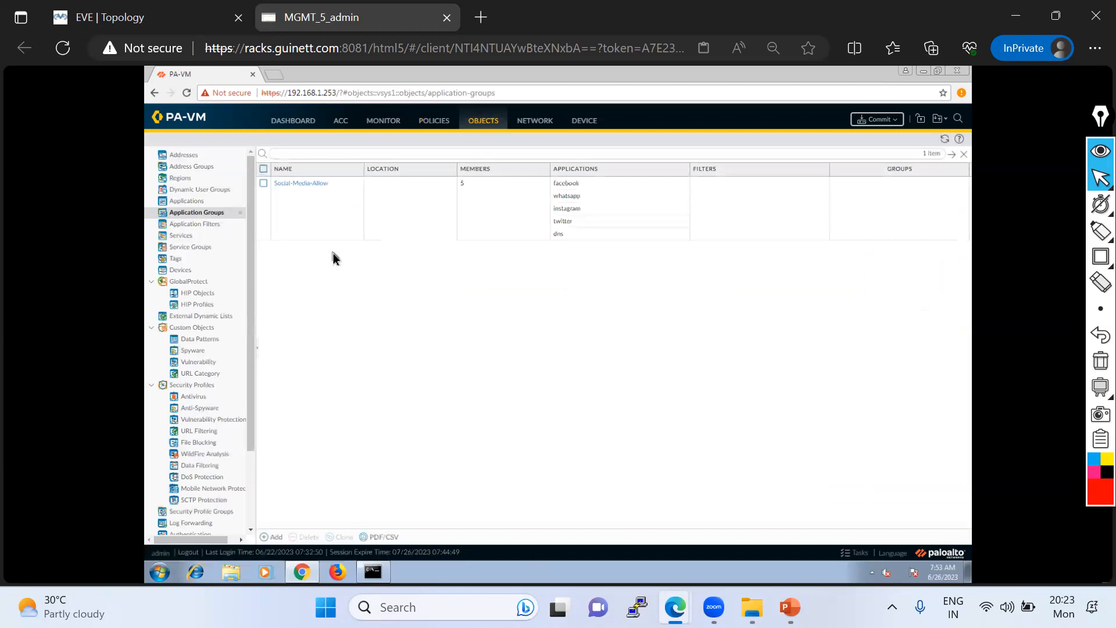
mouse_move(1092, 215)
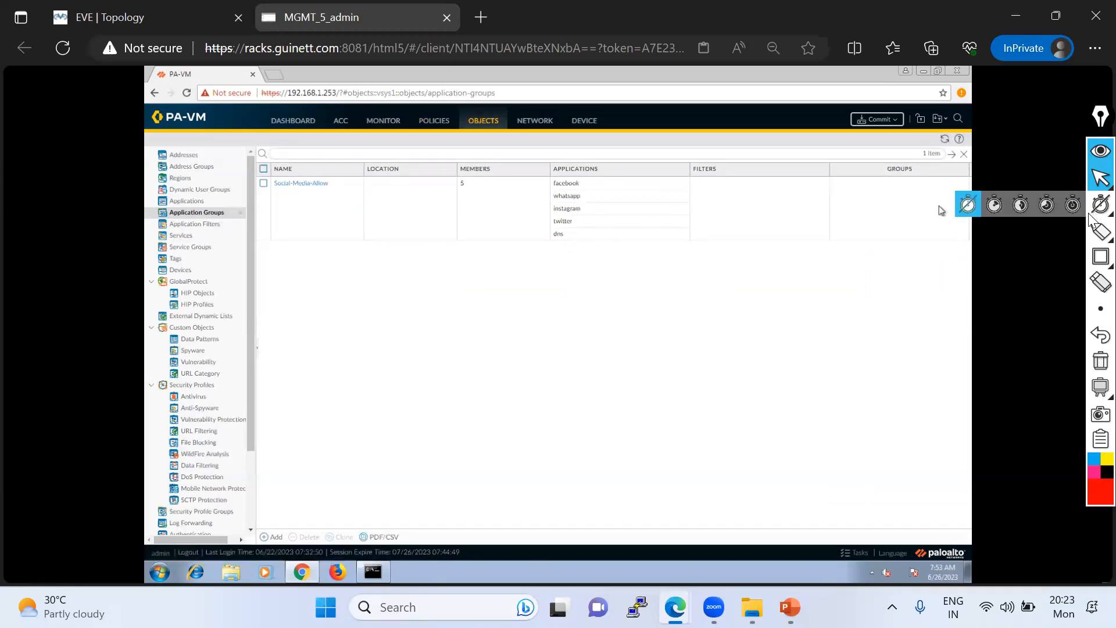
click(1018, 231)
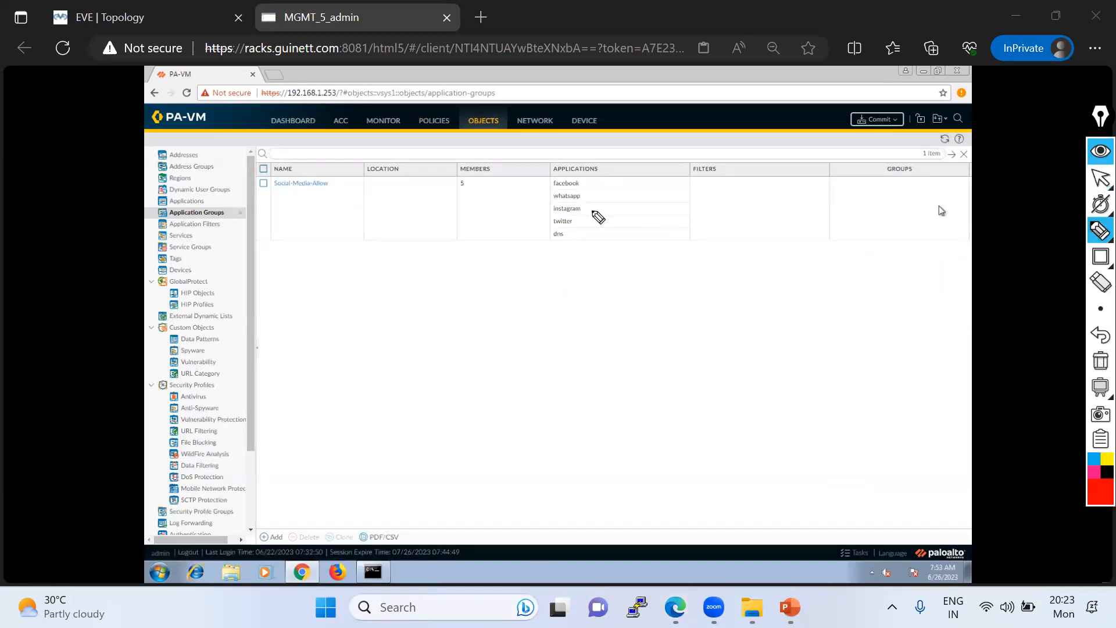
mouse_move(551, 168)
mouse_down()
mouse_move(561, 249)
mouse_move(607, 173)
mouse_move(555, 168)
mouse_up()
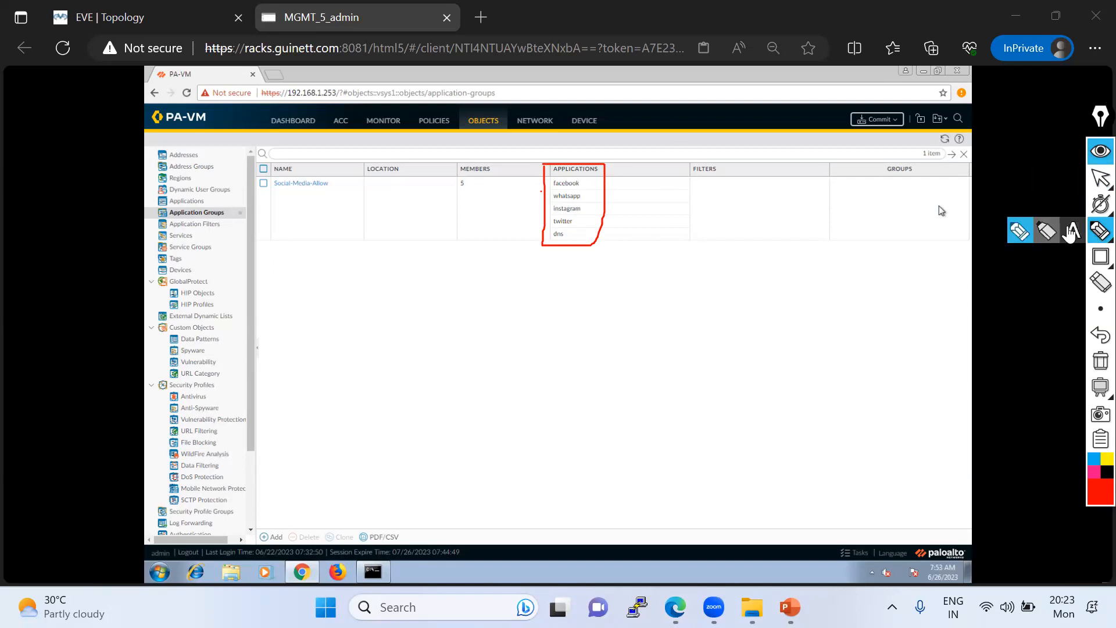
click(1071, 231)
click(657, 203)
text(stat)
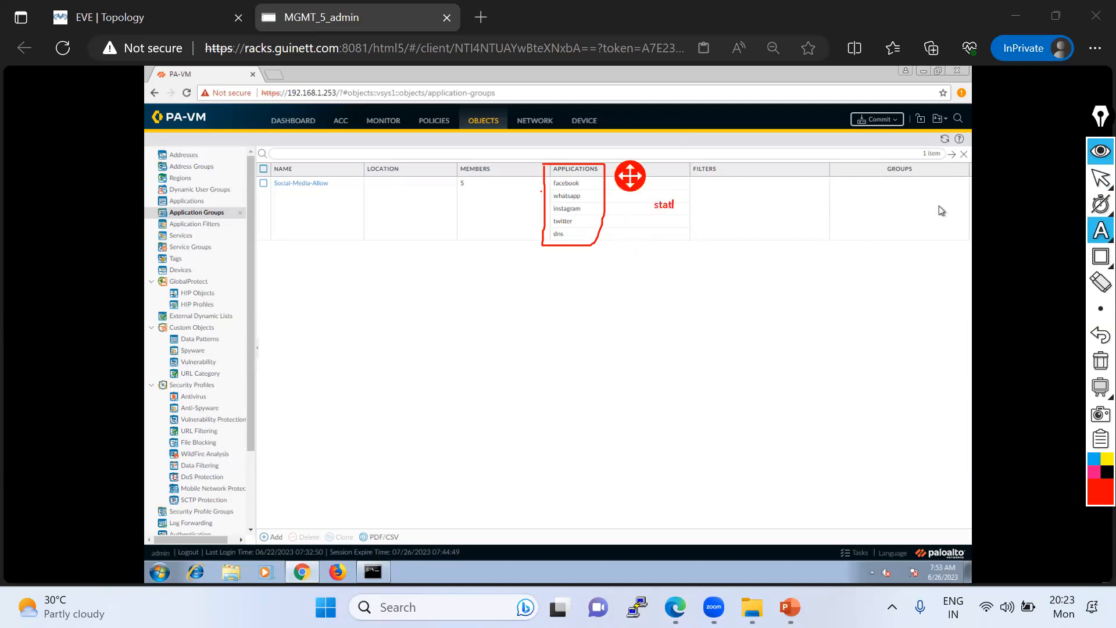
text(ic application)
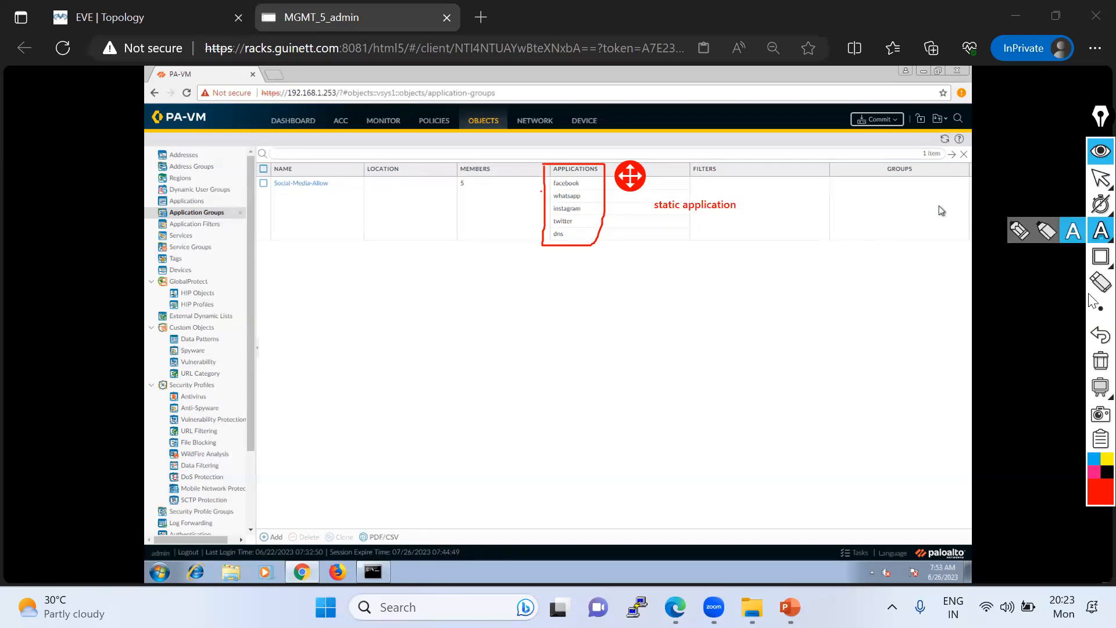
- Clear the annotations, then outline Application Filters and add red check marks beside it and Application Groups
click(1098, 362)
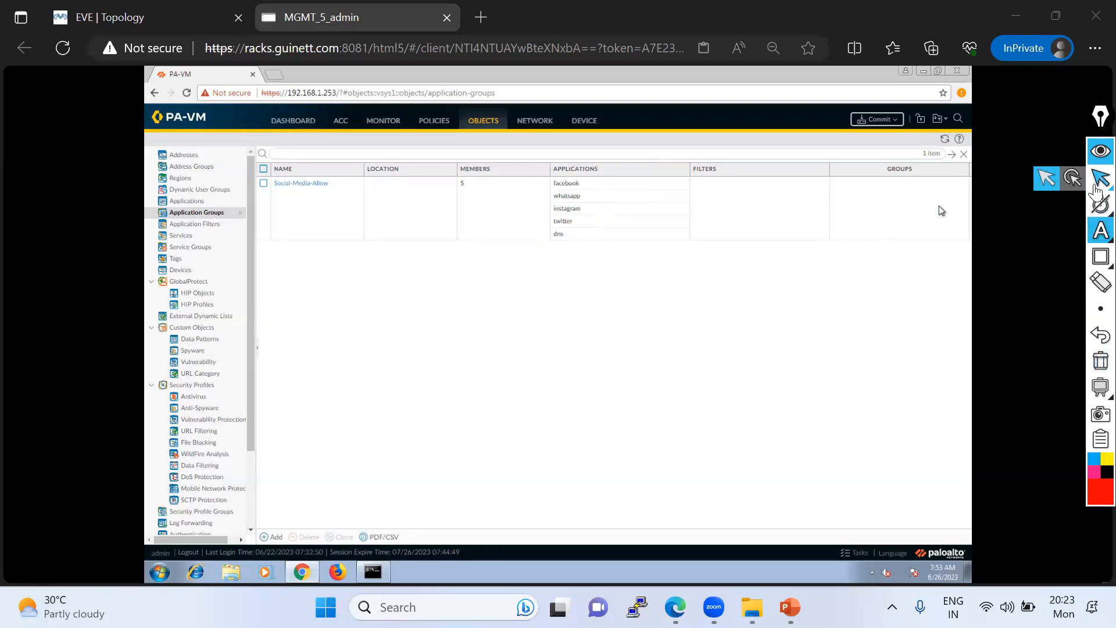
click(1024, 232)
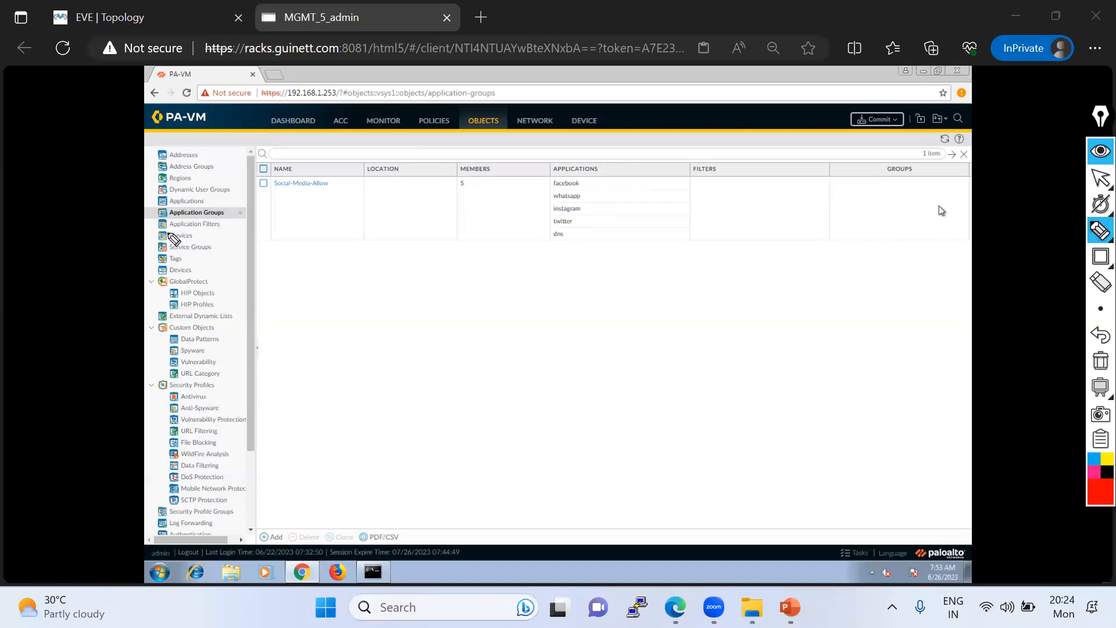
mouse_move(170, 231)
mouse_down()
mouse_move(226, 230)
mouse_move(153, 223)
mouse_move(265, 236)
mouse_move(236, 219)
mouse_move(241, 211)
mouse_move(235, 230)
mouse_move(272, 235)
mouse_up()
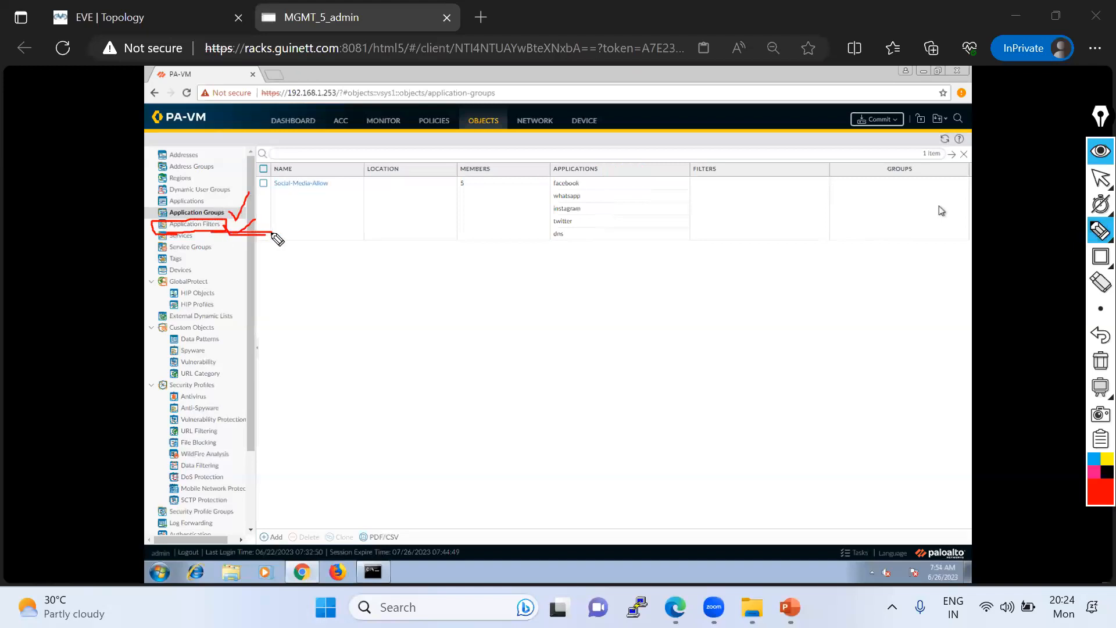
- Circle the group's applications and mark the Social-Media-Allow name in red, then clear all annotations
mouse_move(607, 163)
mouse_down()
mouse_move(528, 200)
mouse_move(630, 209)
mouse_move(581, 172)
mouse_up()
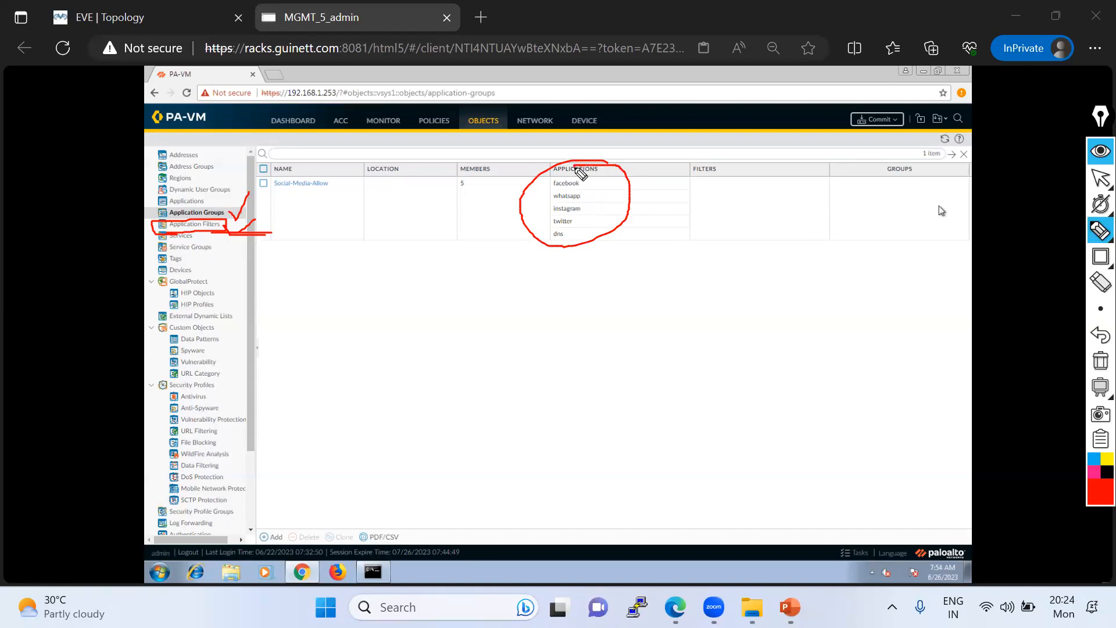
drag(573, 166, 567, 150)
drag(273, 201, 338, 160)
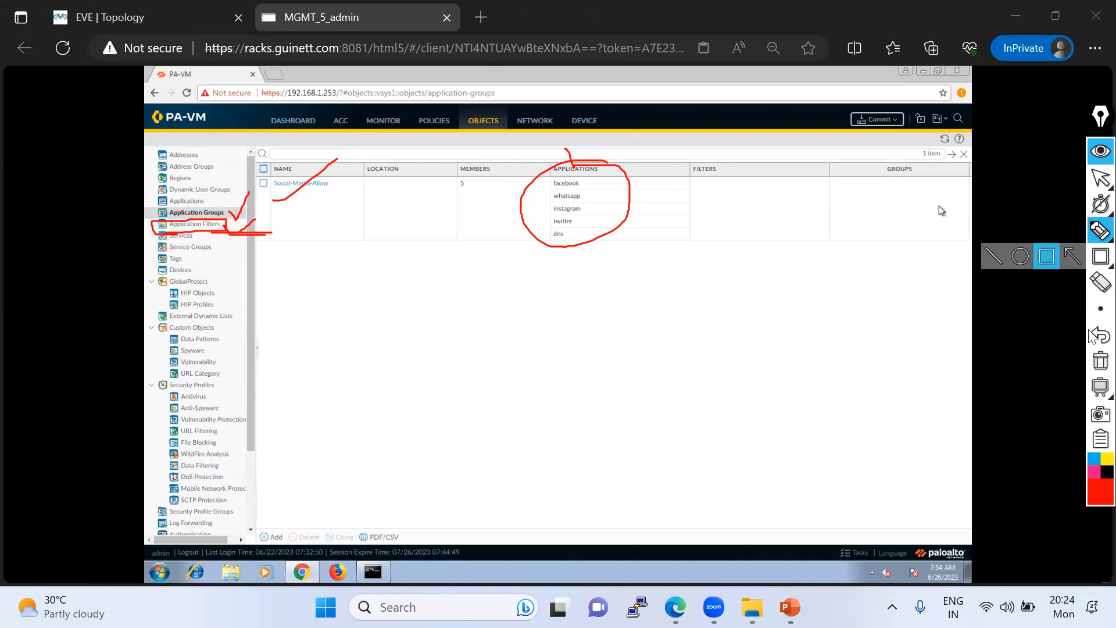
click(1101, 360)
click(1100, 177)
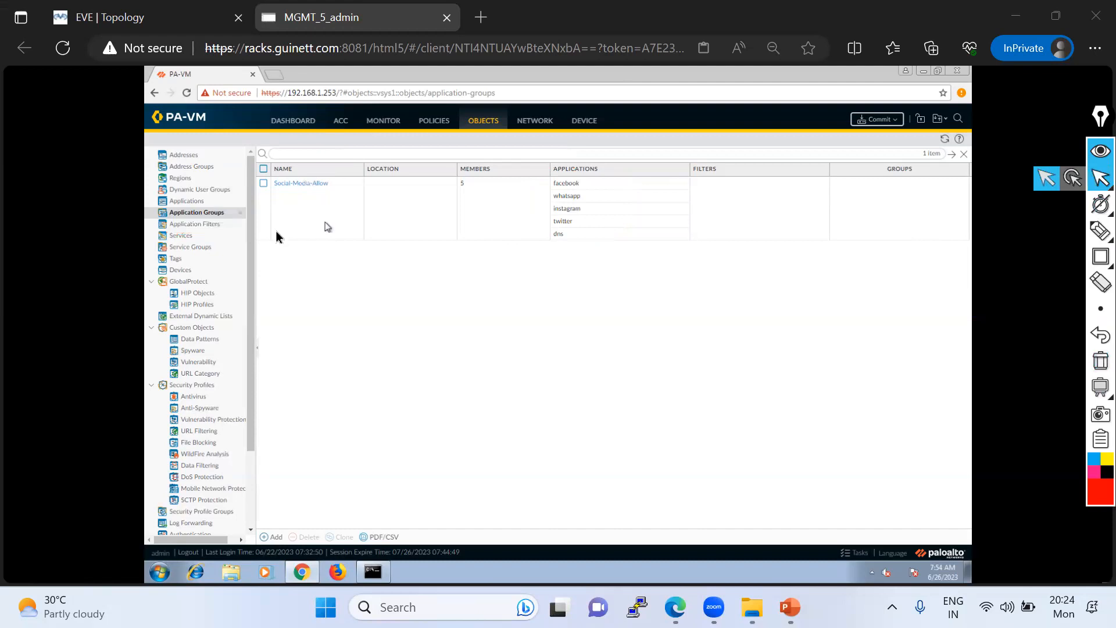
- Open the application filters list and annotate it with the red text lines "Social Media- Applications" and "Music-"
click(202, 226)
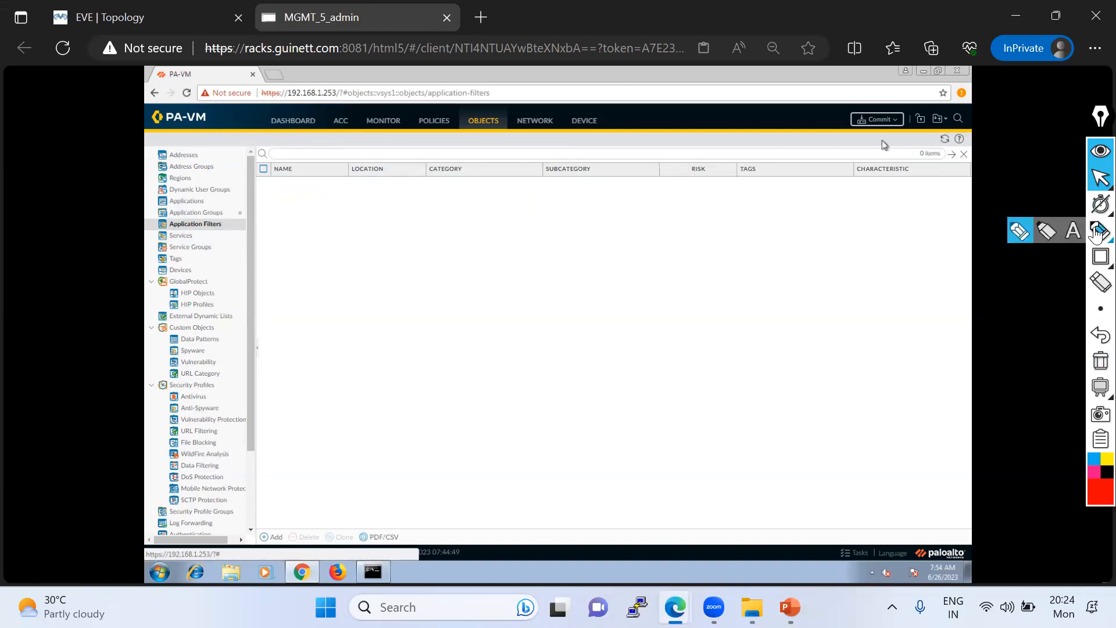
click(1074, 231)
click(727, 254)
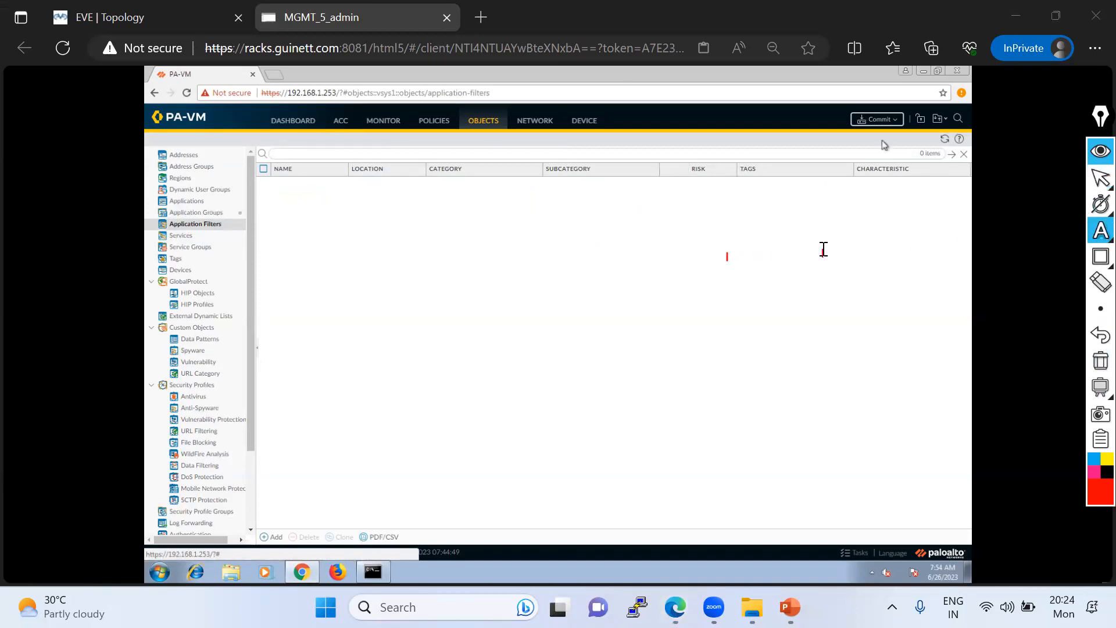
text(so)
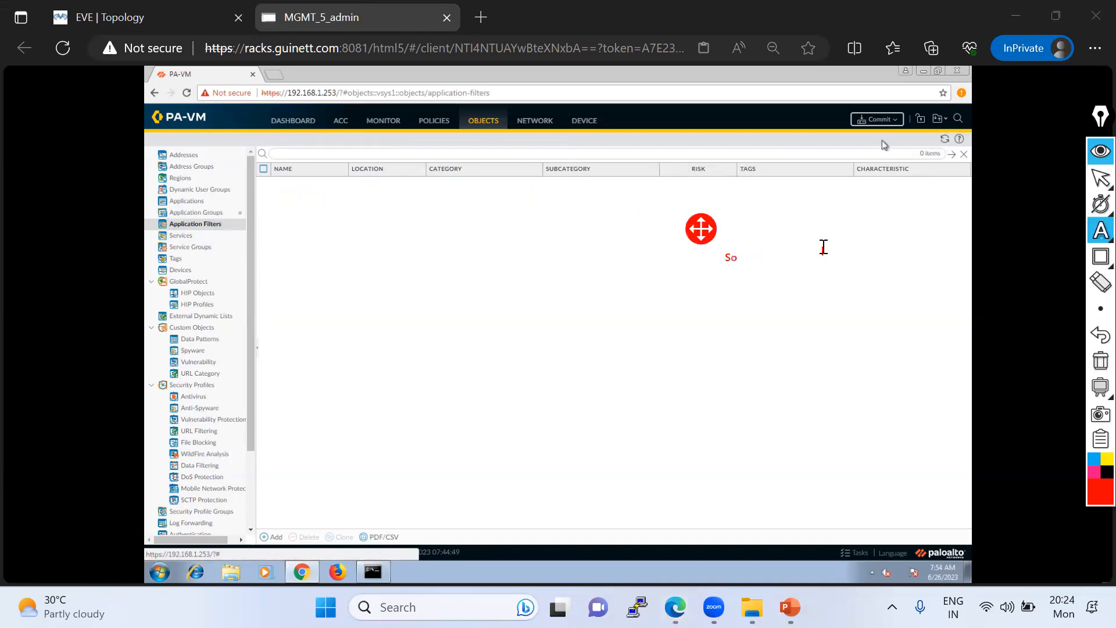
text(cial Media- Applications)
key(Return)
key(Return)
text(Musib)
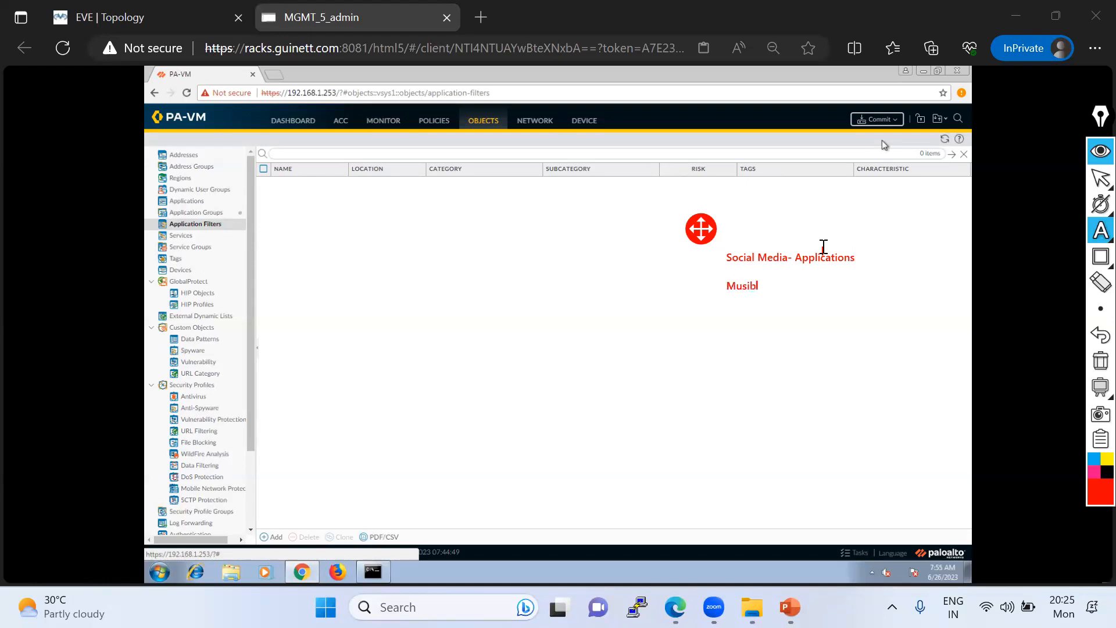
key(BackSpace)
text(c-)
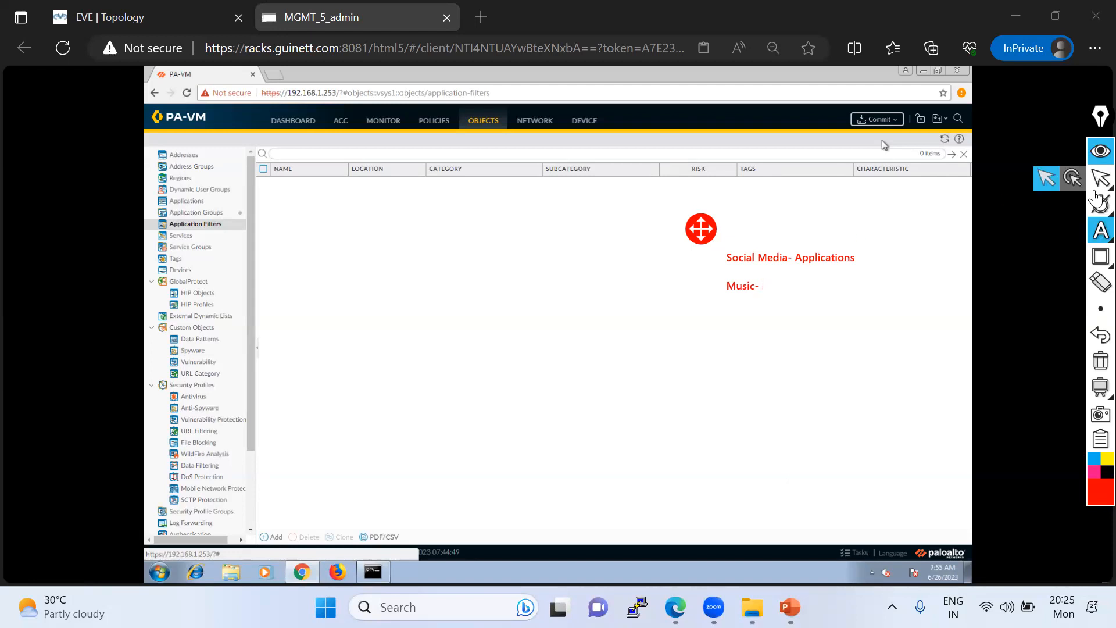
- Review the application groups list, return to the application filters list and clear the red text annotations
click(1096, 184)
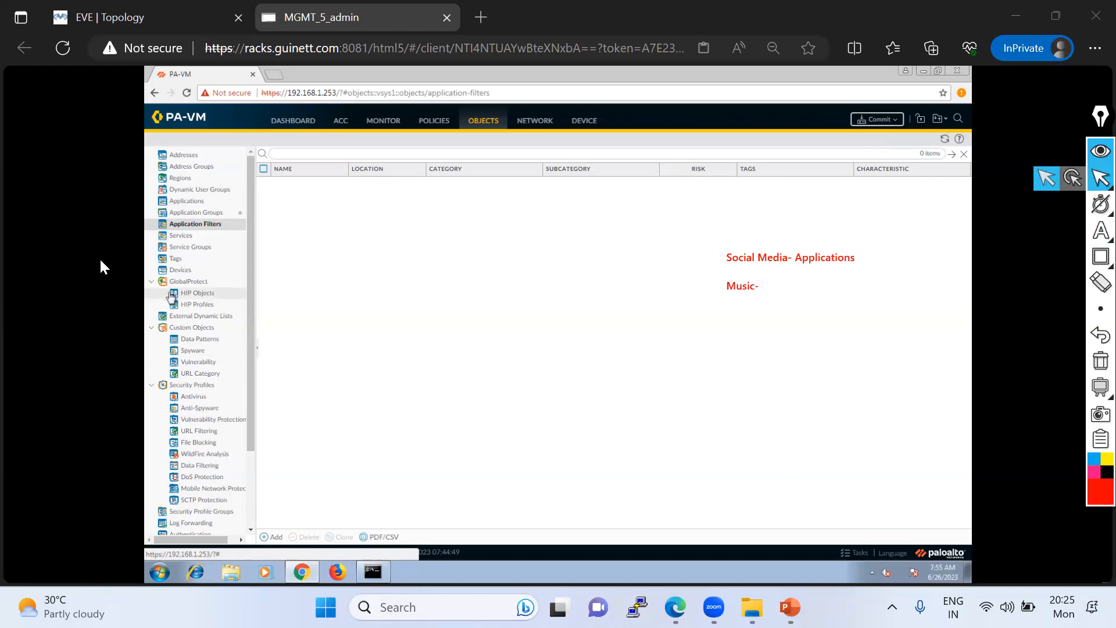
click(189, 214)
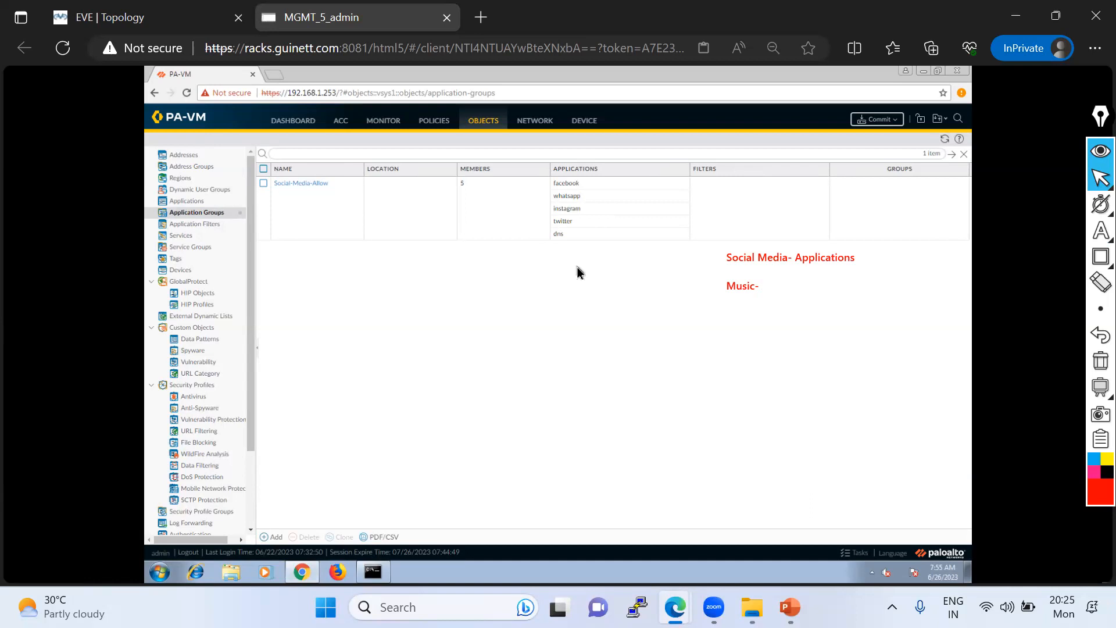
click(196, 225)
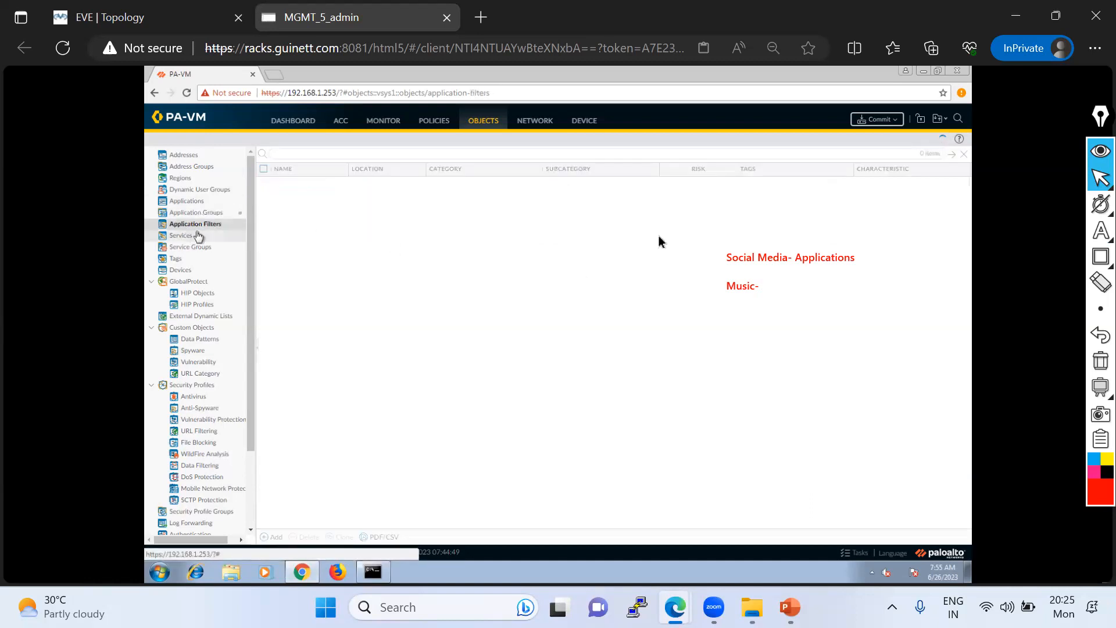
click(1098, 387)
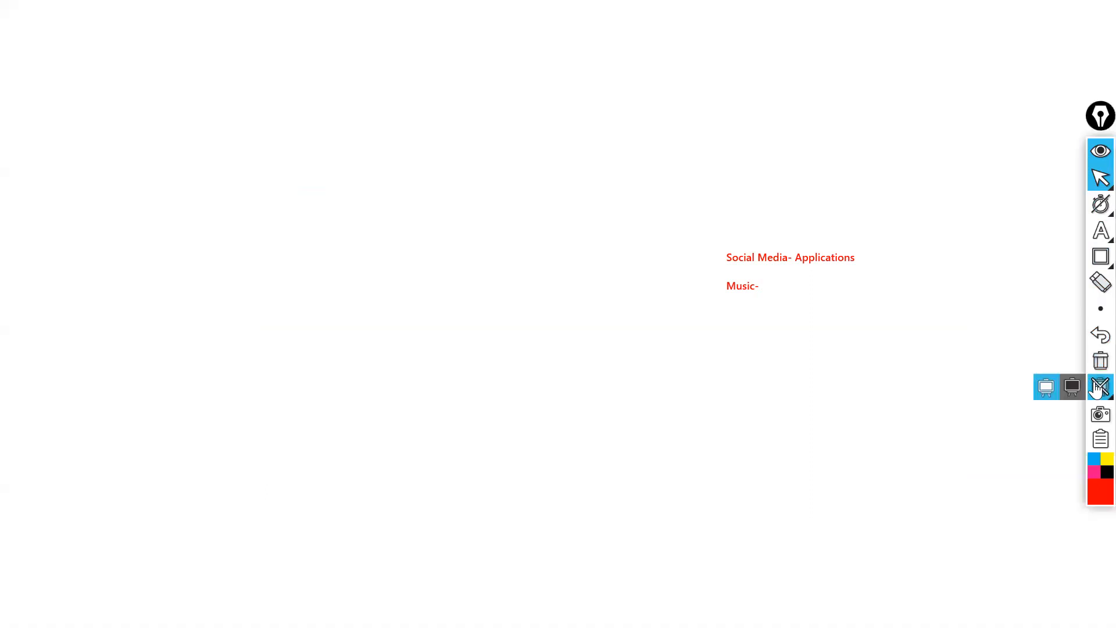
click(1097, 389)
click(1100, 360)
click(1097, 185)
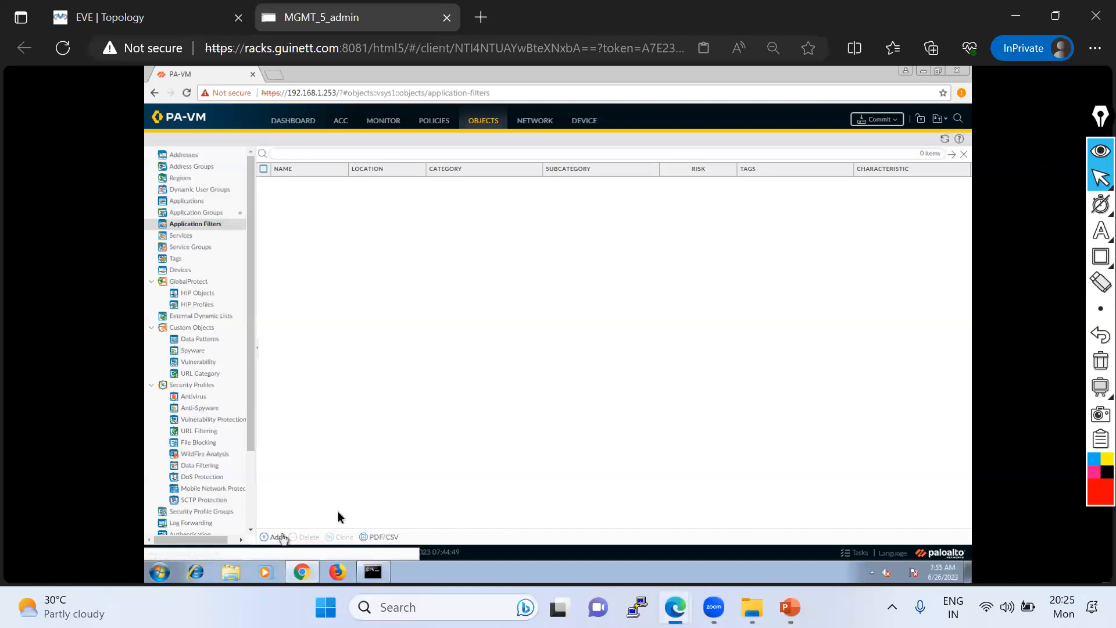
- Create an application filter named Block-Audio-Streaming and restrict it to the media category
click(274, 537)
click(394, 217)
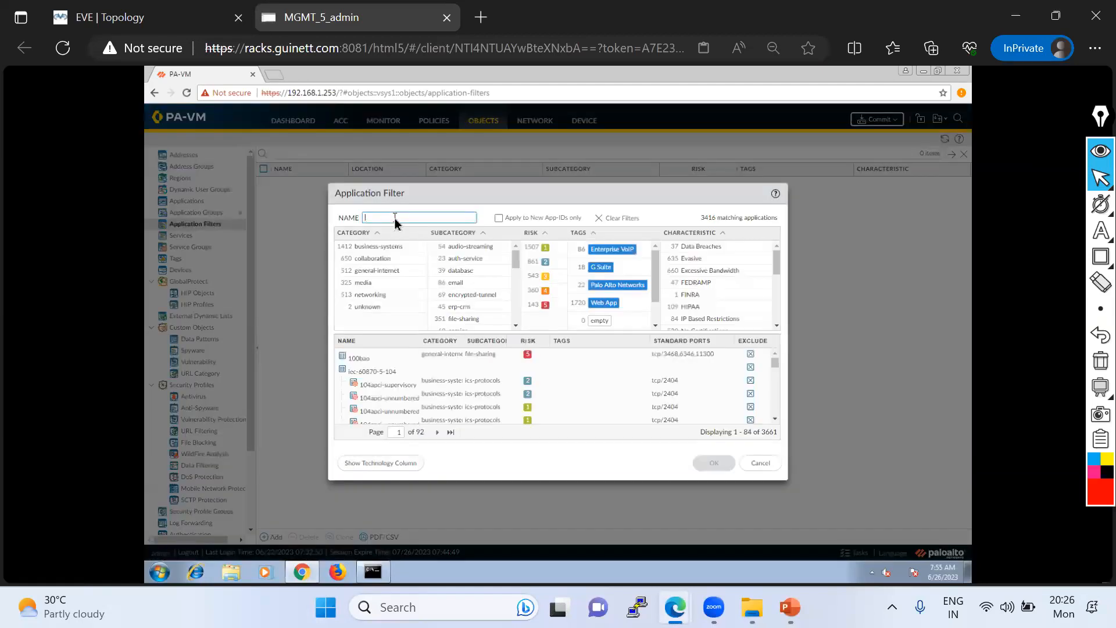
text(Blocke)
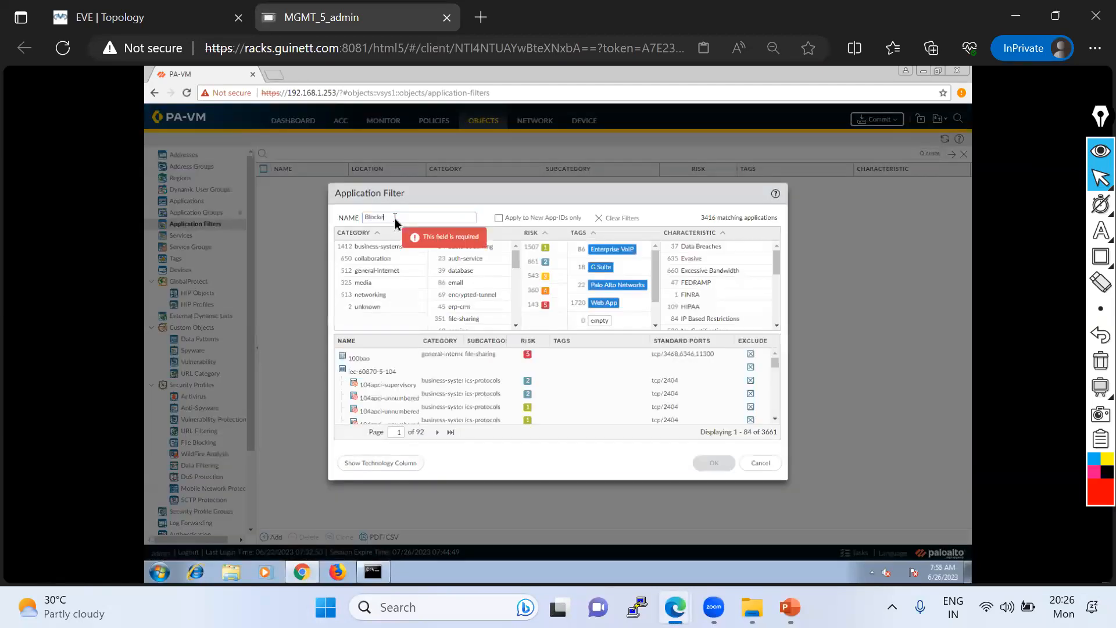
key(BackSpace)
text(-Audi)
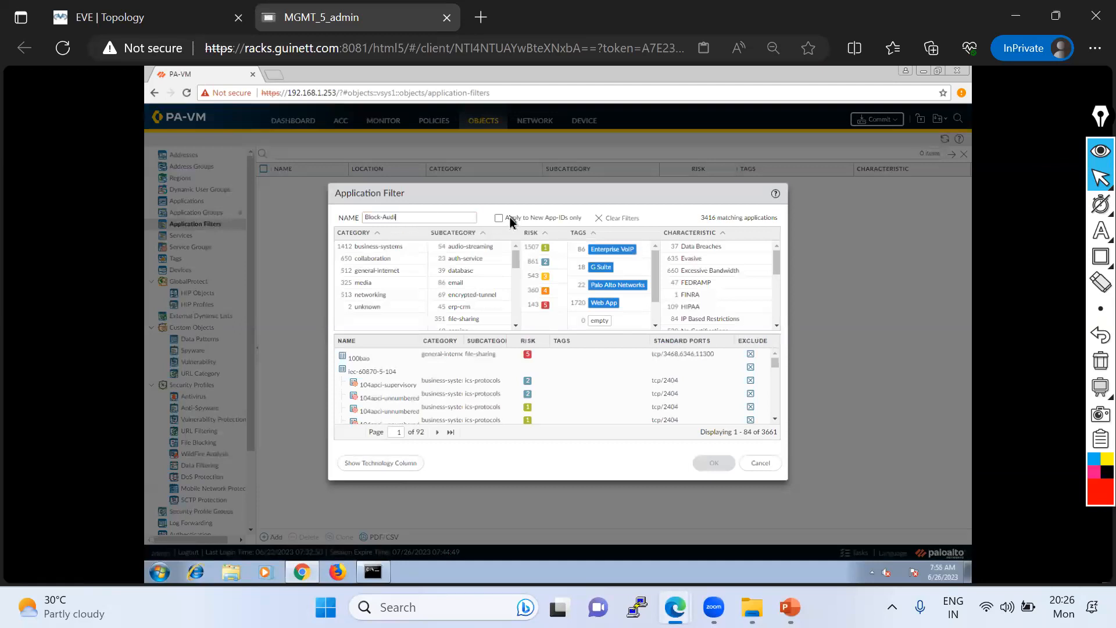
text(o-Streaming)
key(BackSpace)
key(BackSpace)
text(ming)
click(362, 283)
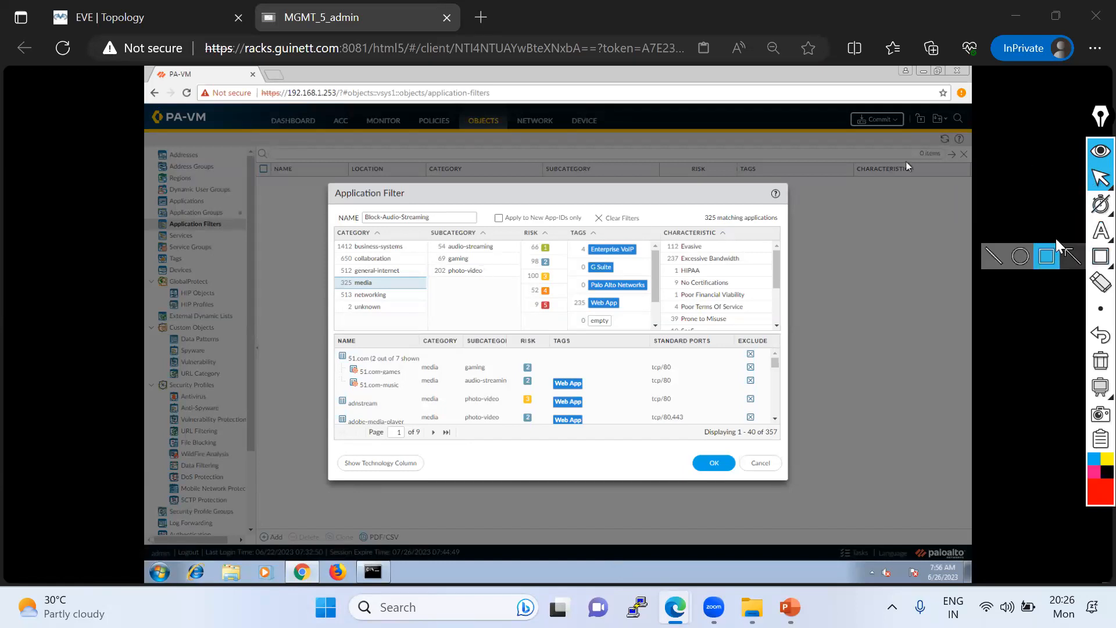
- Outline the audio-streaming subcategory and sketch a red box linked to Application Groups, then clear the annotations
mouse_move(1065, 235)
click(1021, 233)
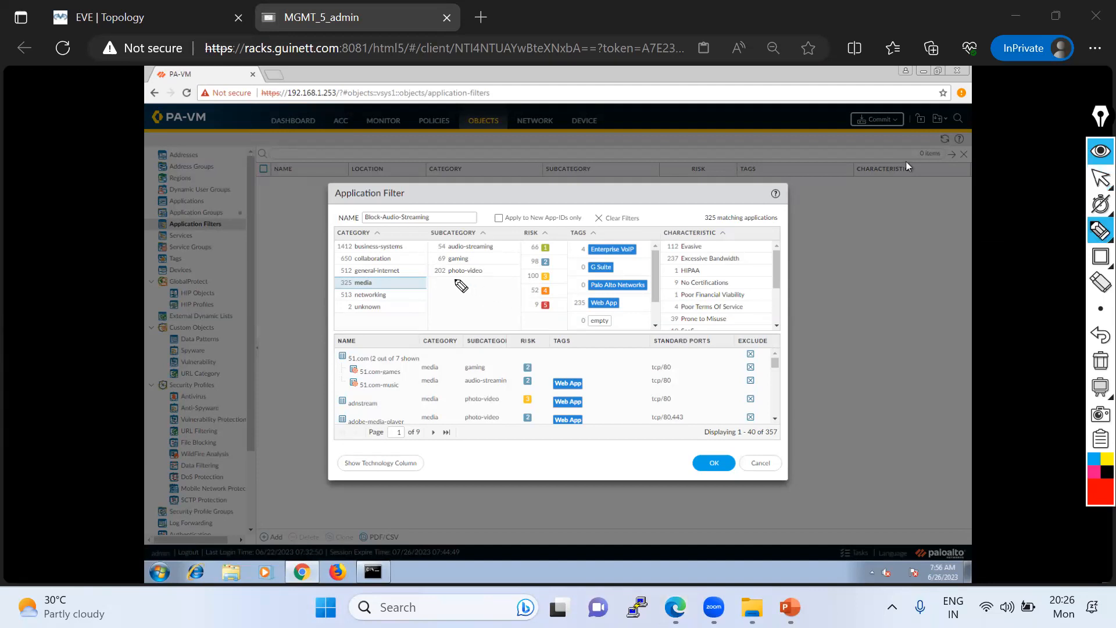
mouse_move(441, 257)
mouse_down()
mouse_move(509, 244)
mouse_move(454, 236)
mouse_move(435, 240)
mouse_move(440, 255)
mouse_up()
mouse_move(218, 214)
mouse_down()
mouse_move(292, 200)
mouse_move(290, 335)
mouse_move(314, 321)
mouse_move(312, 191)
mouse_move(289, 189)
mouse_move(301, 225)
mouse_up()
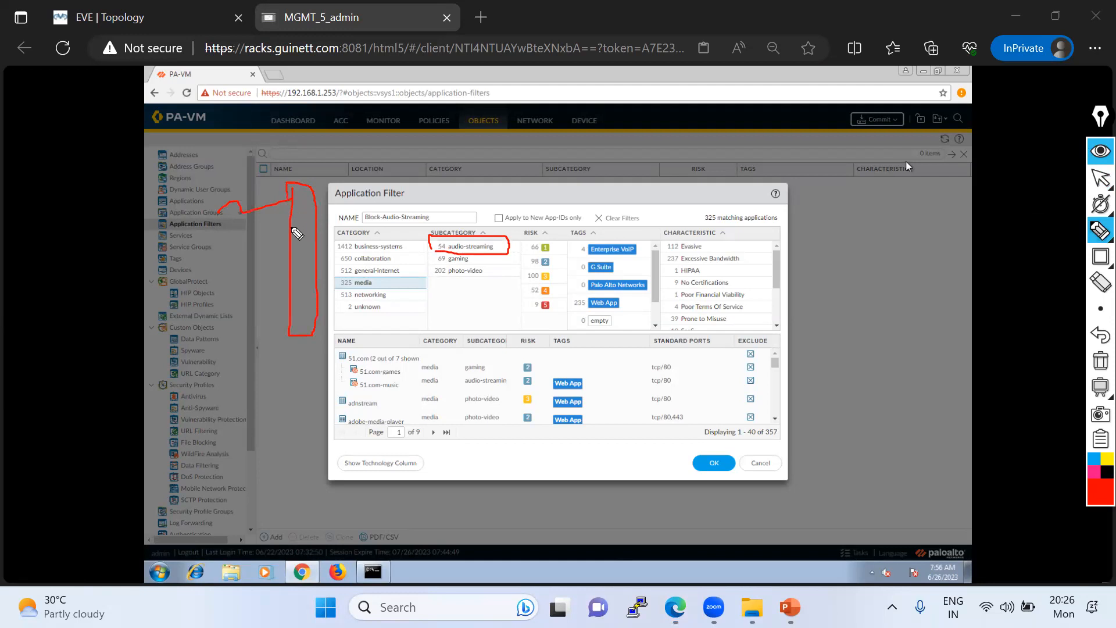
click(1095, 361)
click(1101, 177)
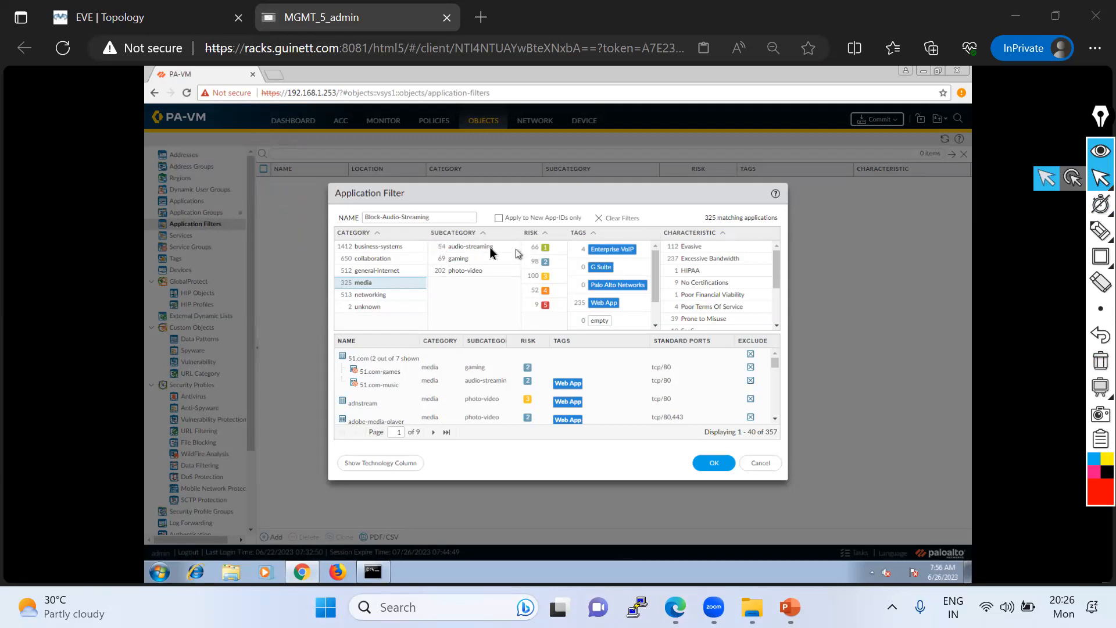
- Restrict the Block-Audio-Streaming filter to the audio-streaming subcategory and save it
click(468, 247)
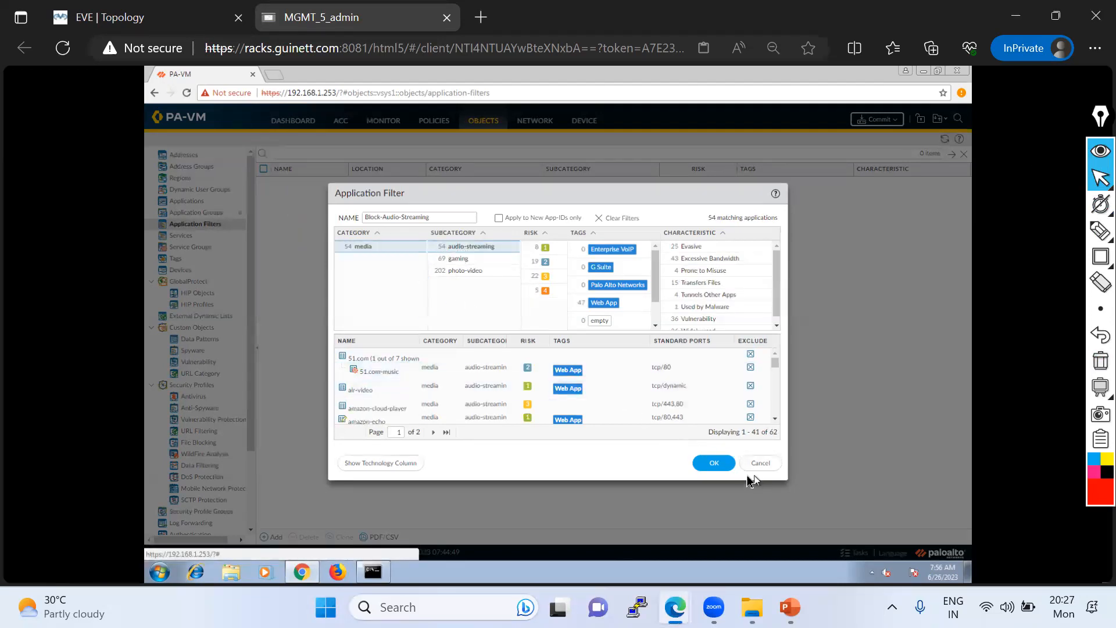
click(725, 468)
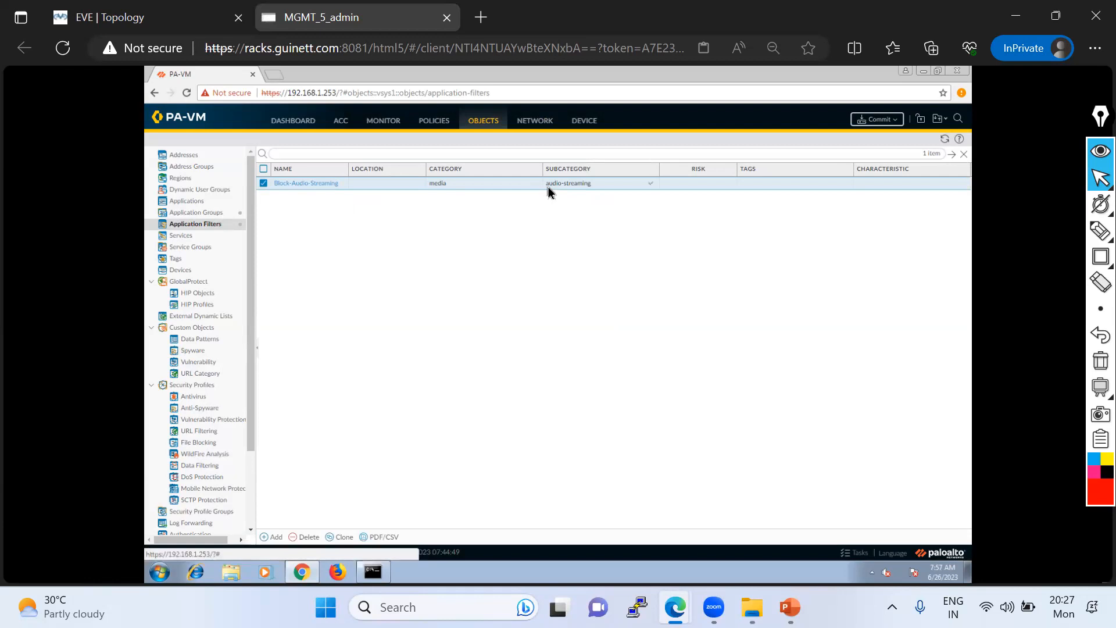
- Add the Block-Audio-Streaming application filter to the Allow-Social-Media-Allow security rule and save the rule
click(426, 124)
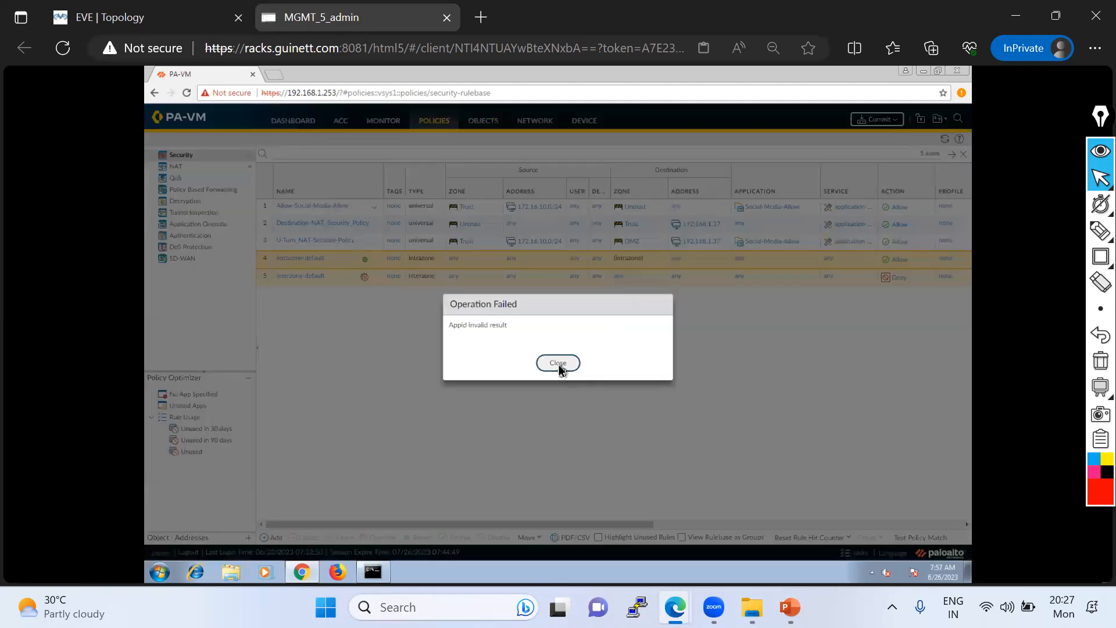
click(559, 364)
click(327, 207)
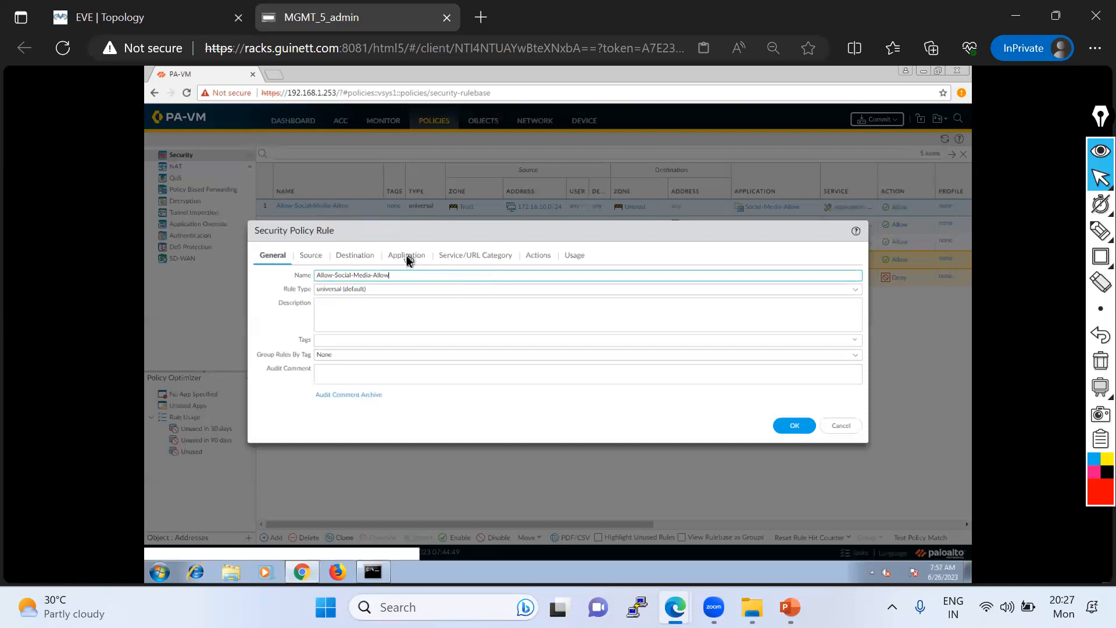
click(407, 255)
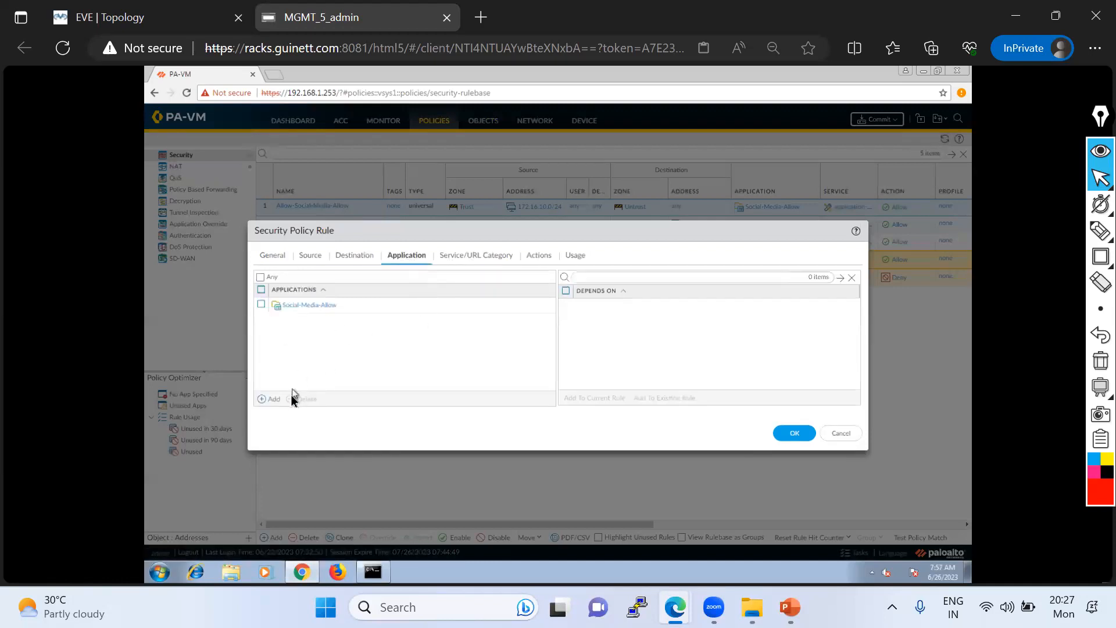
click(273, 400)
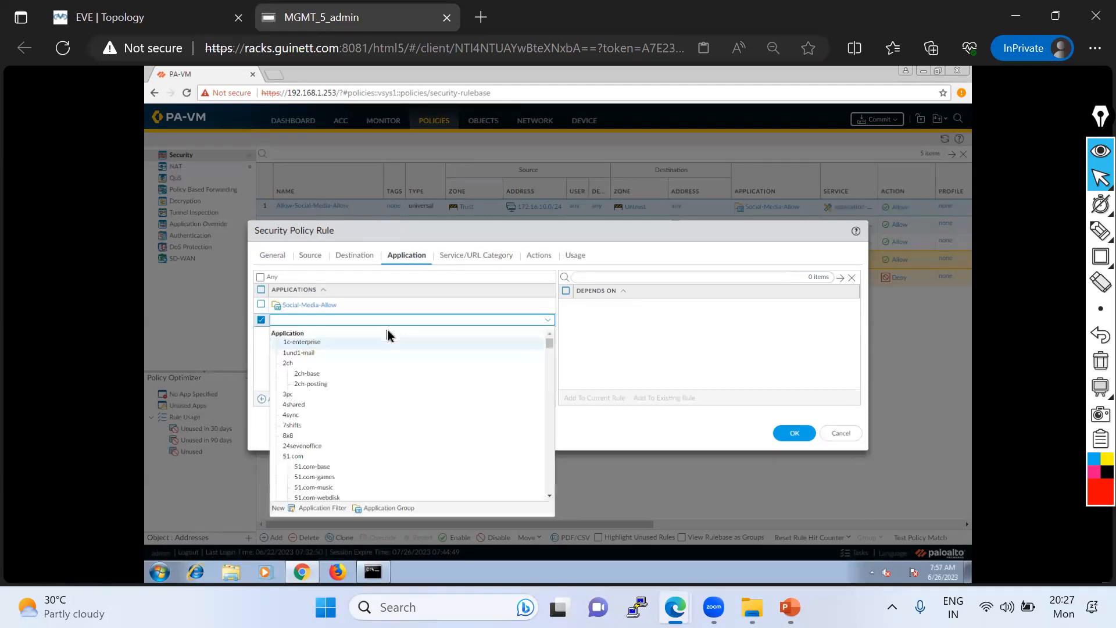
text(udio)
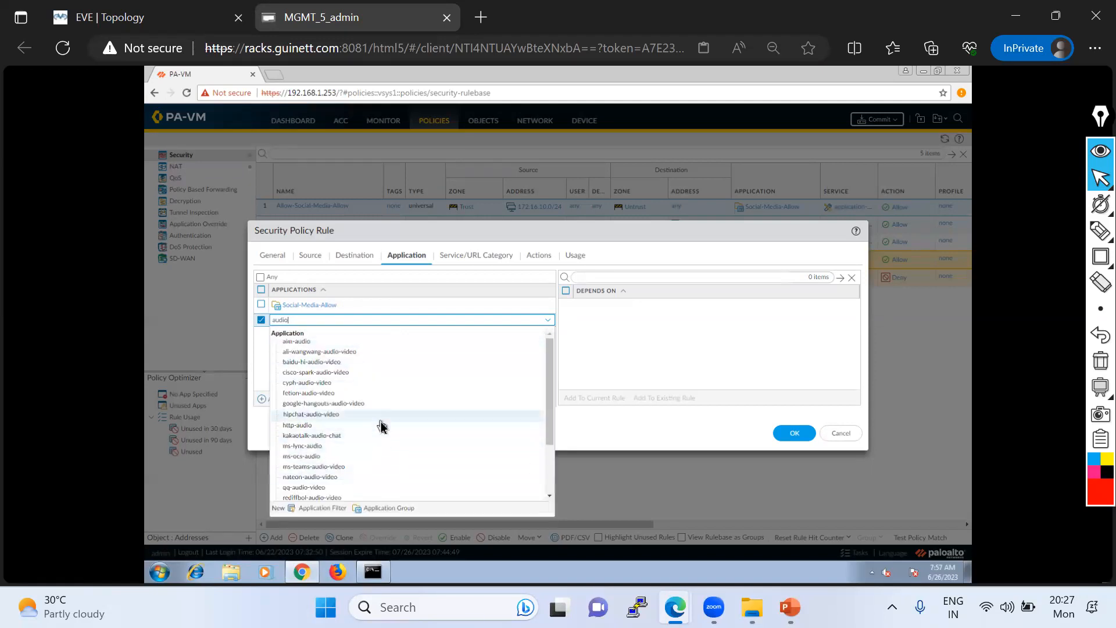
scroll(382, 427, down, 3)
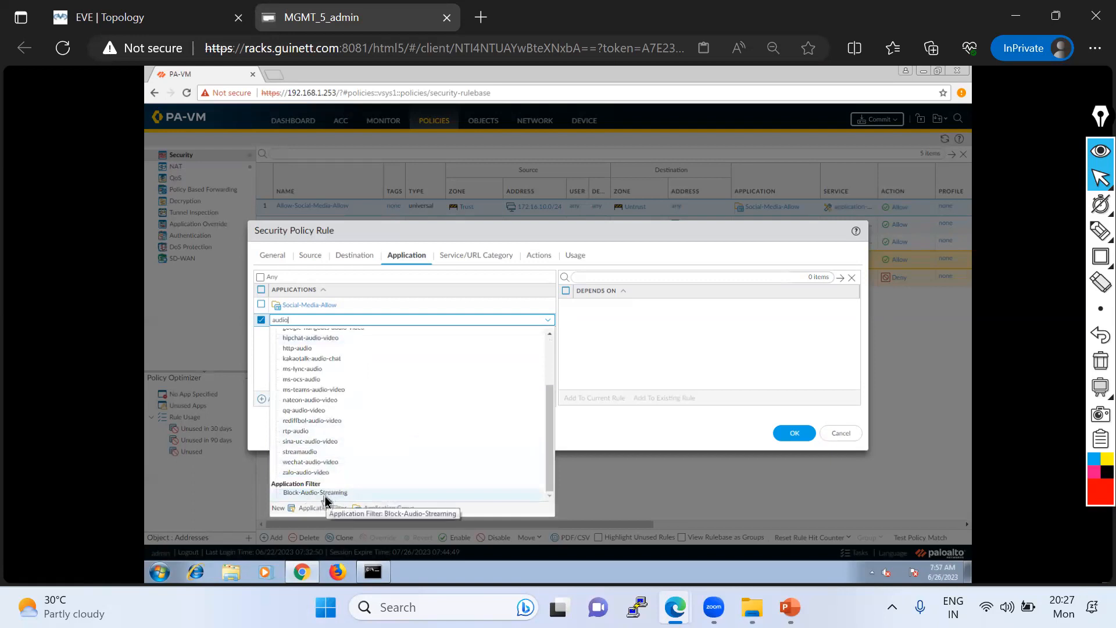
click(325, 493)
click(374, 381)
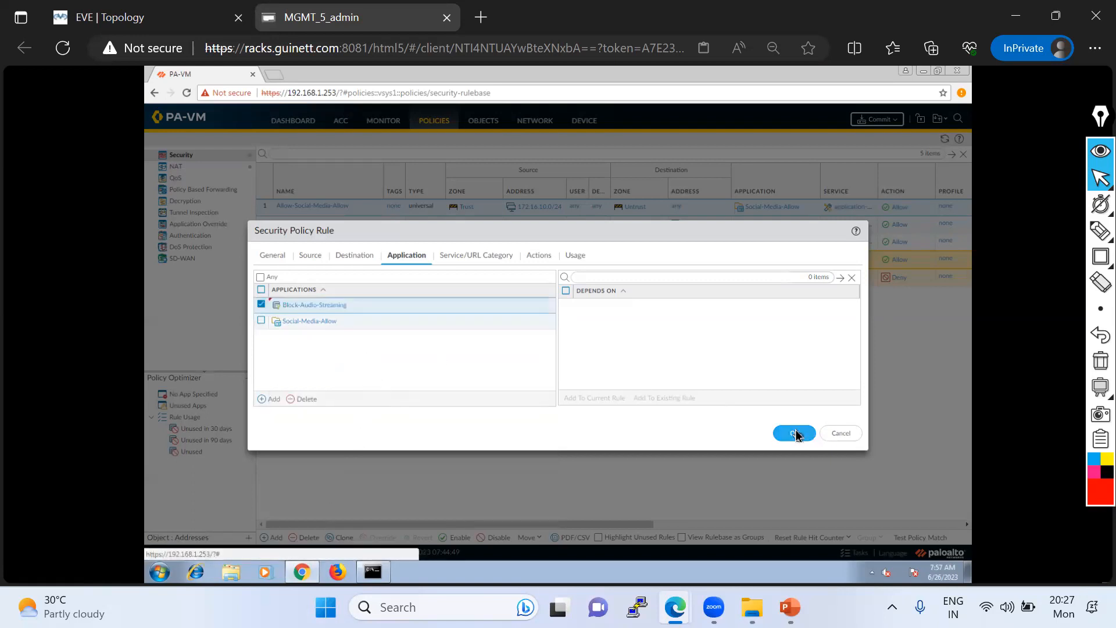
click(795, 434)
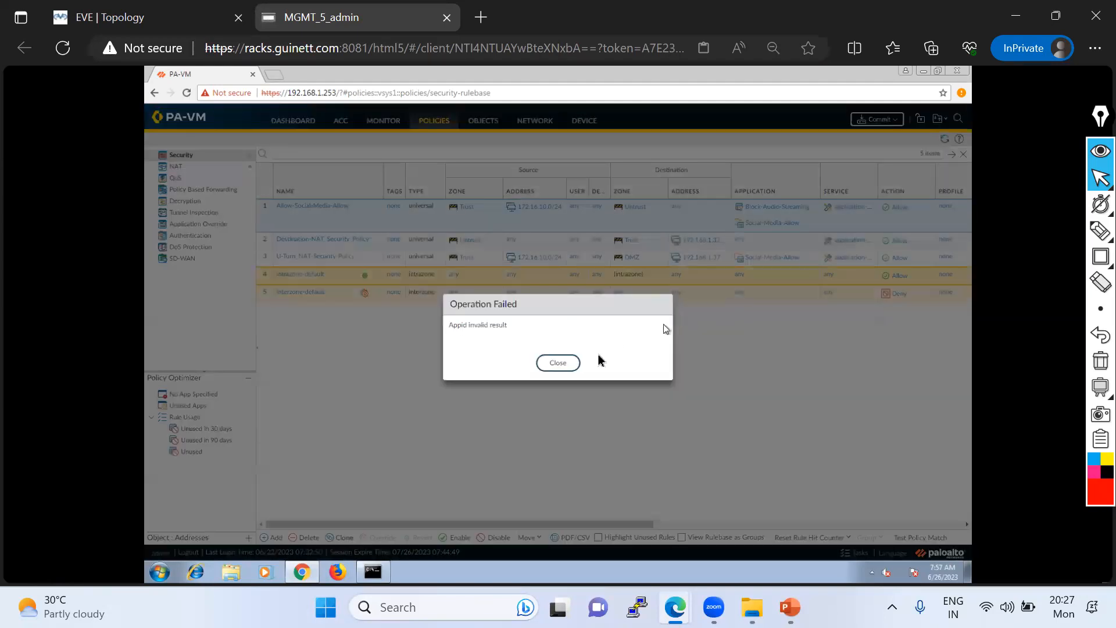
click(558, 362)
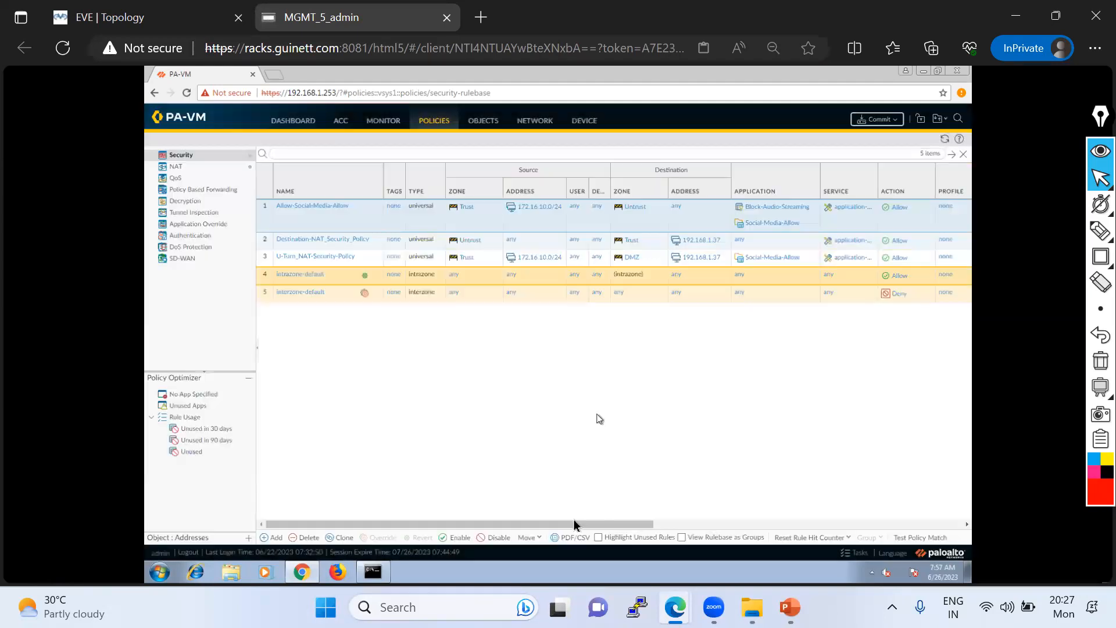
click(556, 362)
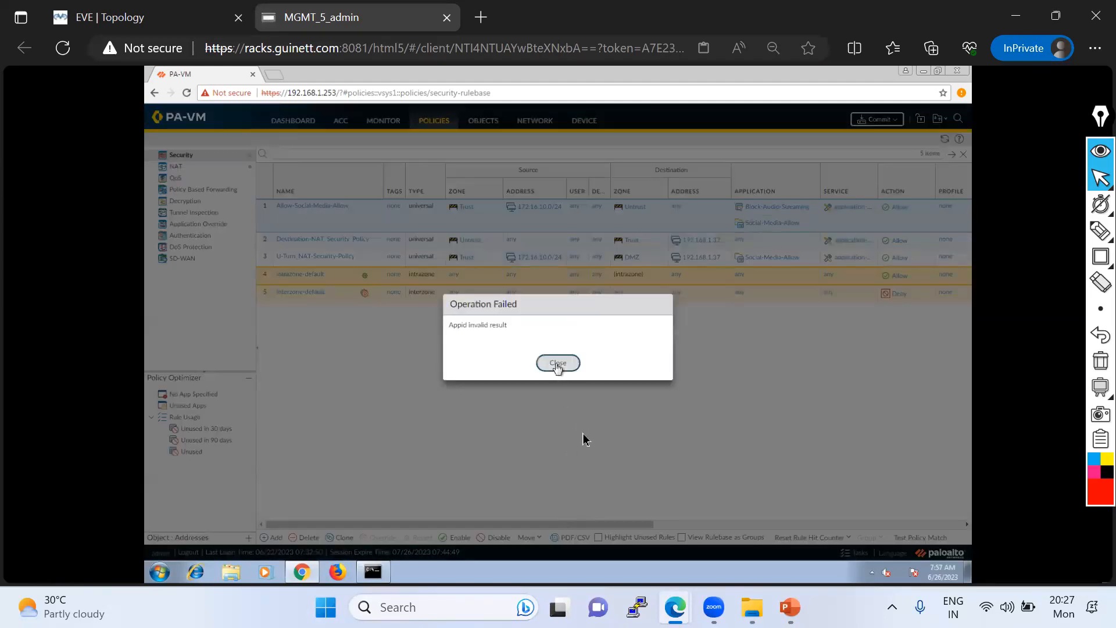
- Inspect the value of Block-Audio-Streaming in security rule 1, then return to the application filters list
drag(618, 520, 757, 519)
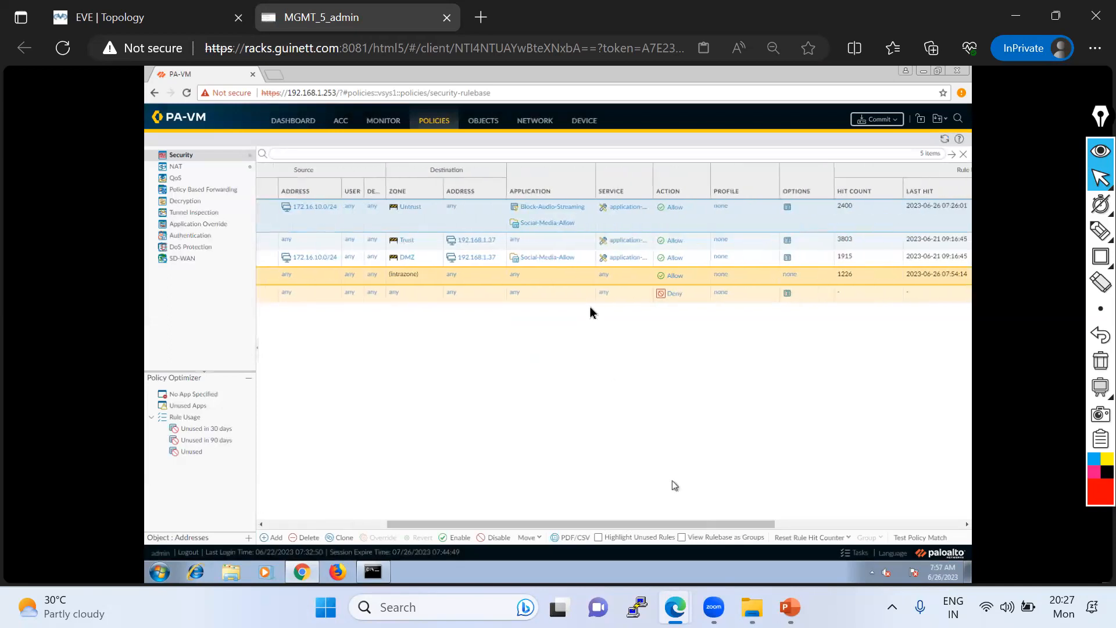
click(591, 208)
mouse_move(615, 246)
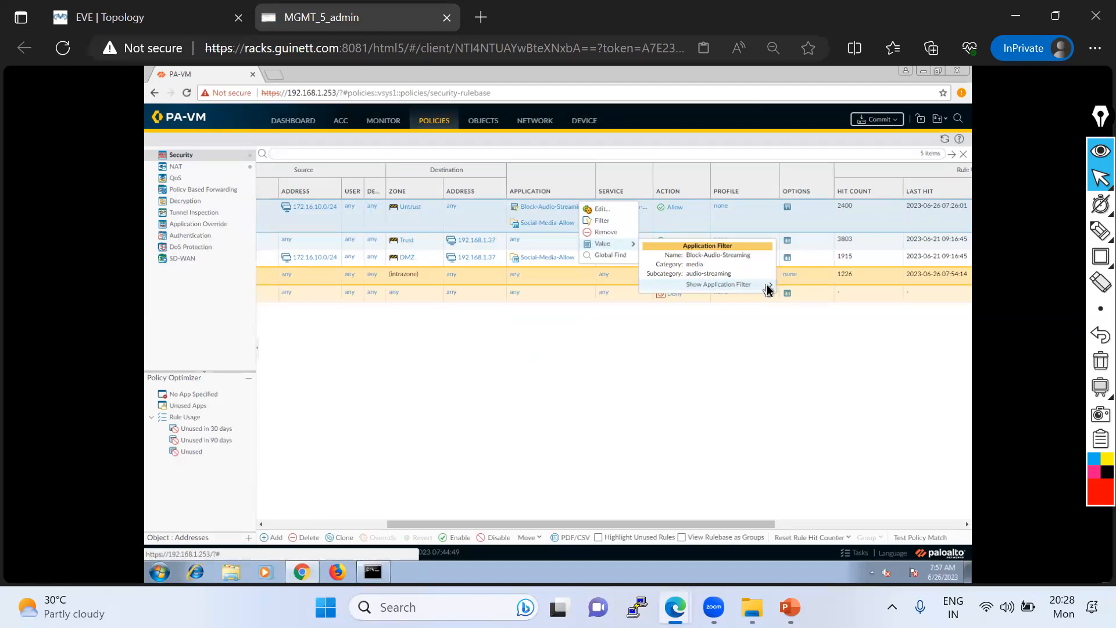
click(483, 121)
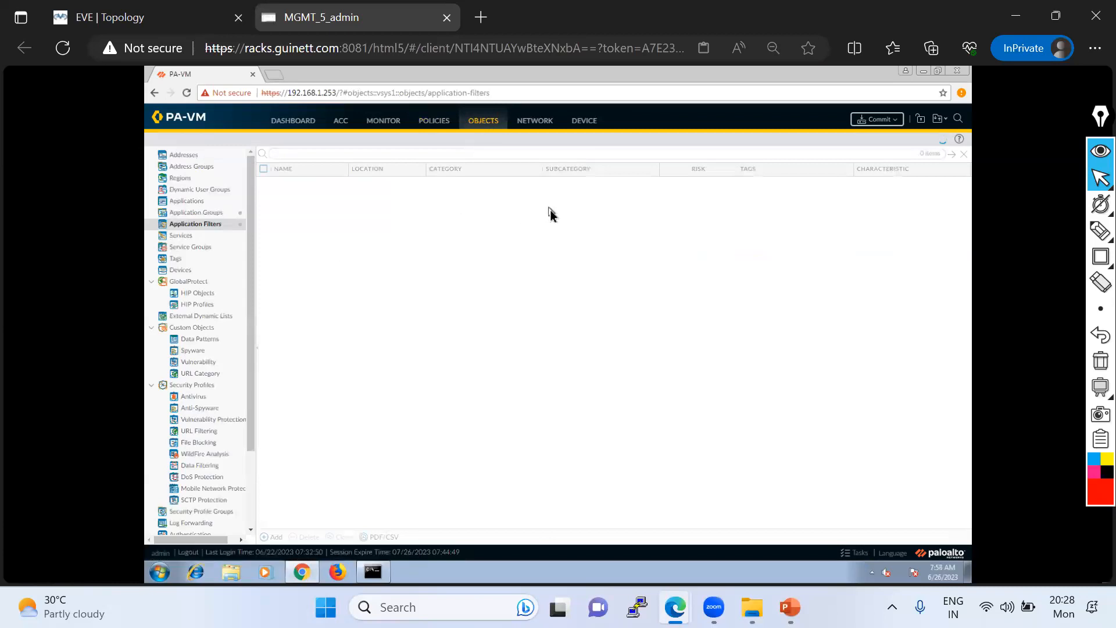
- Open the Block-Audio-Streaming filter, outline its audio-streaming subcategory in red, then clear the marking and cancel the filter dialog
click(300, 184)
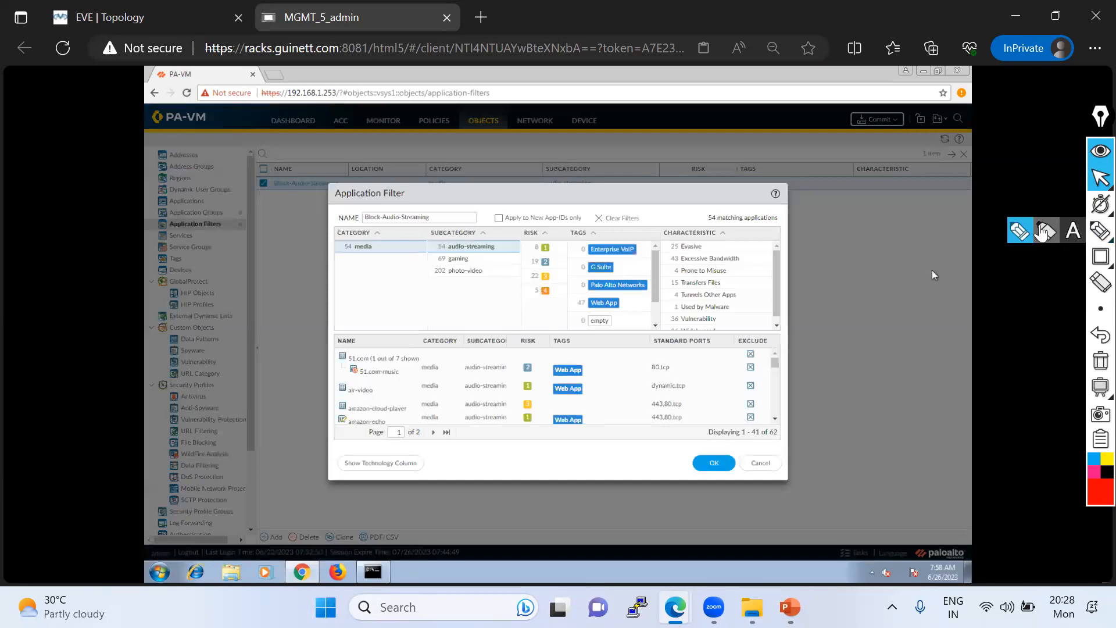
click(1101, 230)
mouse_move(440, 258)
mouse_down()
mouse_move(511, 256)
mouse_move(491, 235)
mouse_move(438, 246)
mouse_move(438, 256)
mouse_up()
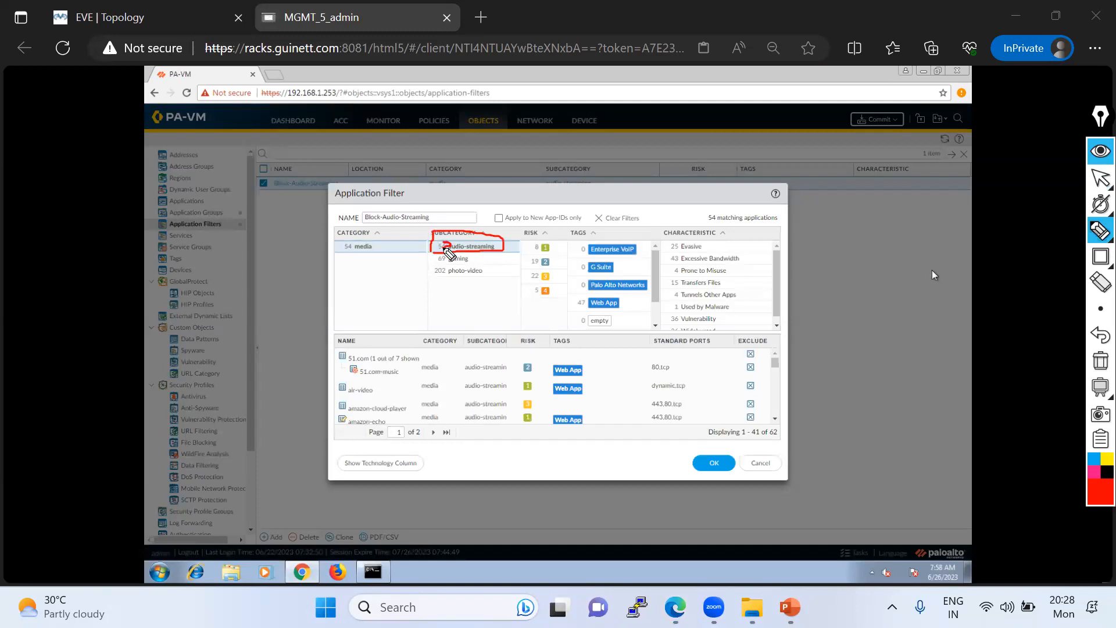
click(1100, 361)
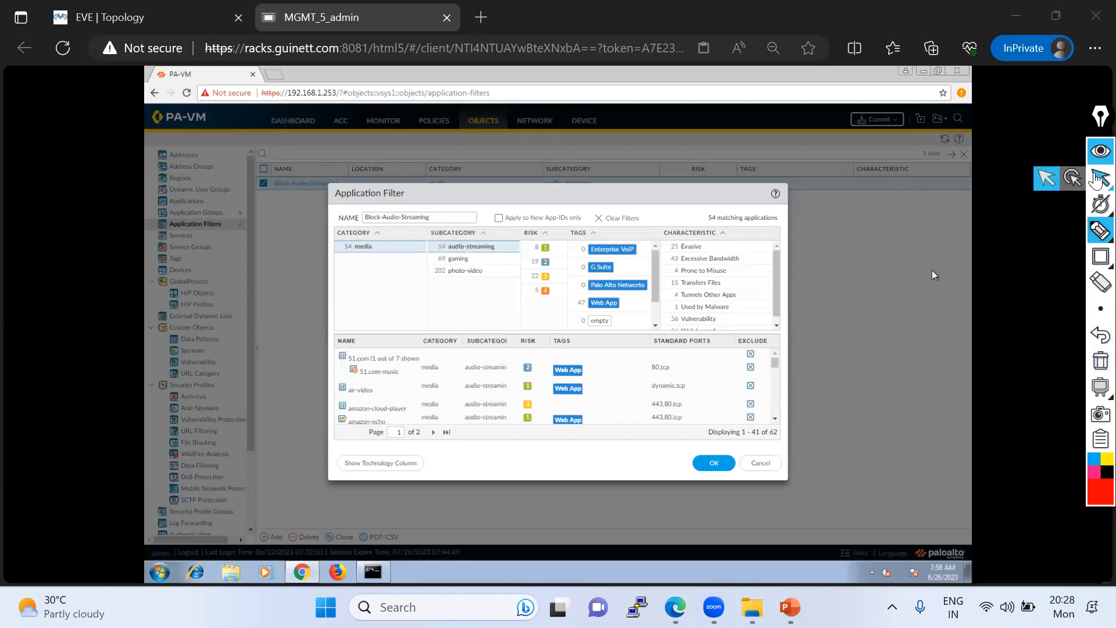
click(1100, 178)
click(757, 469)
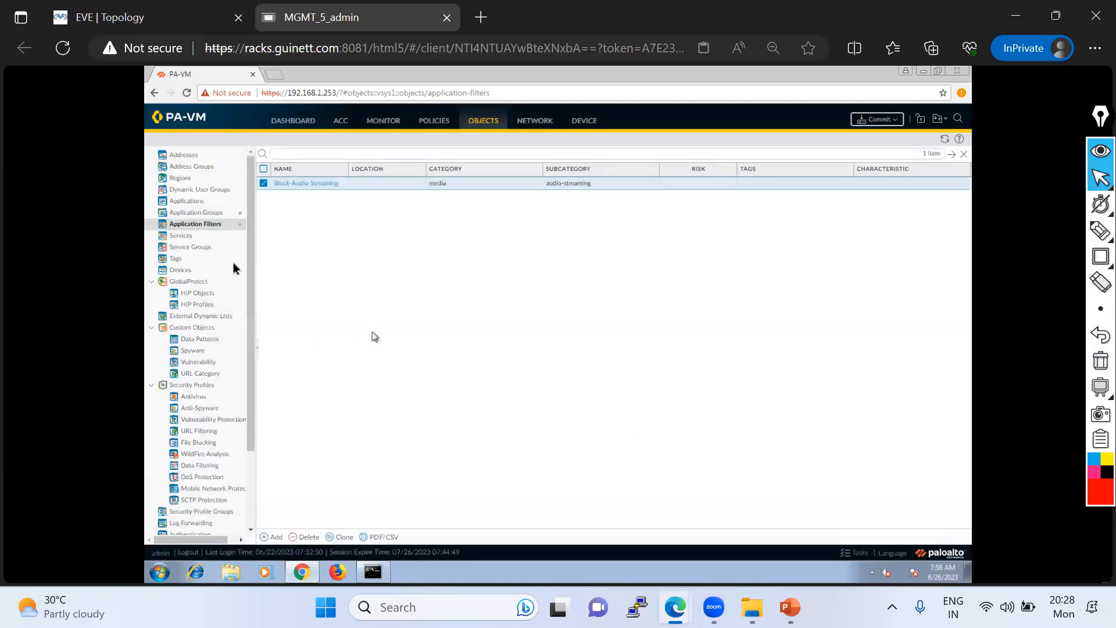
- Add a new custom application object named GuiNet_Audio
click(190, 201)
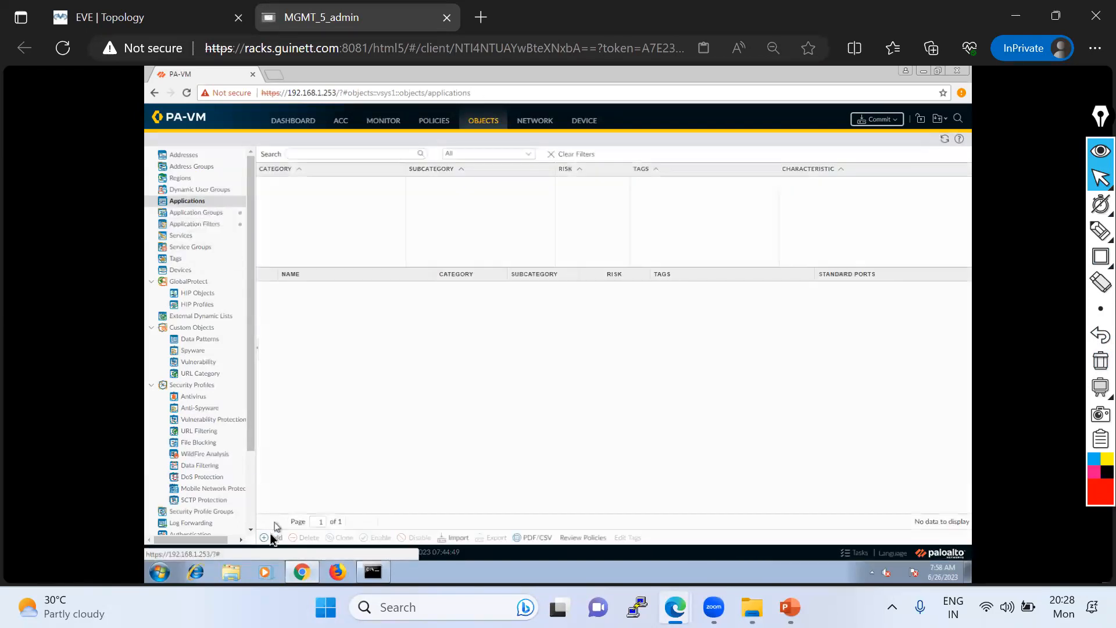
click(274, 538)
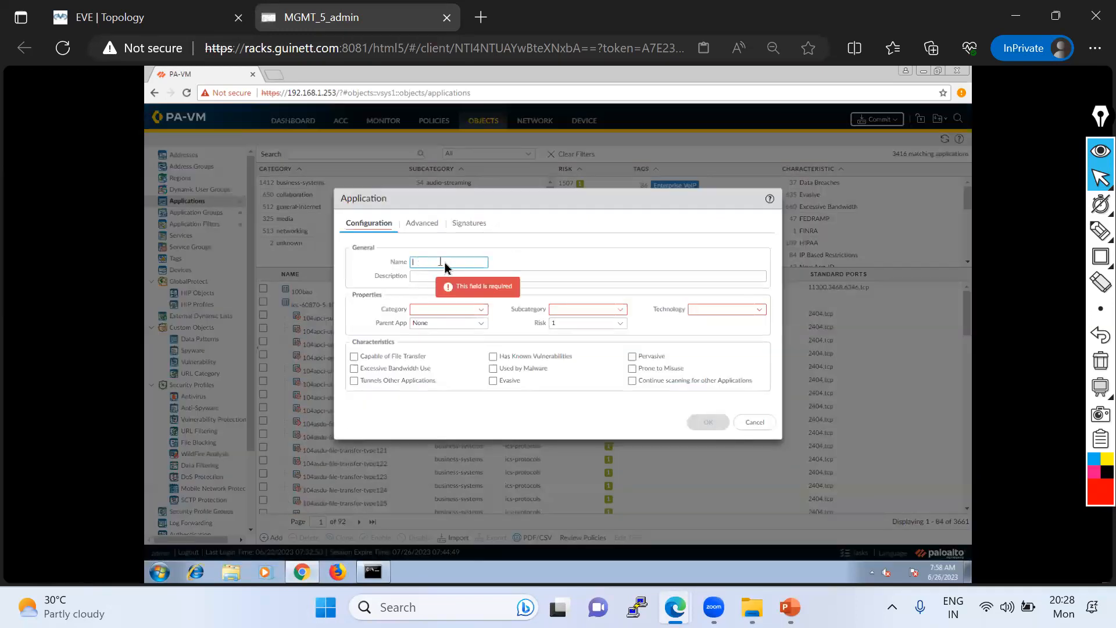
text(Guinet)
text(et)
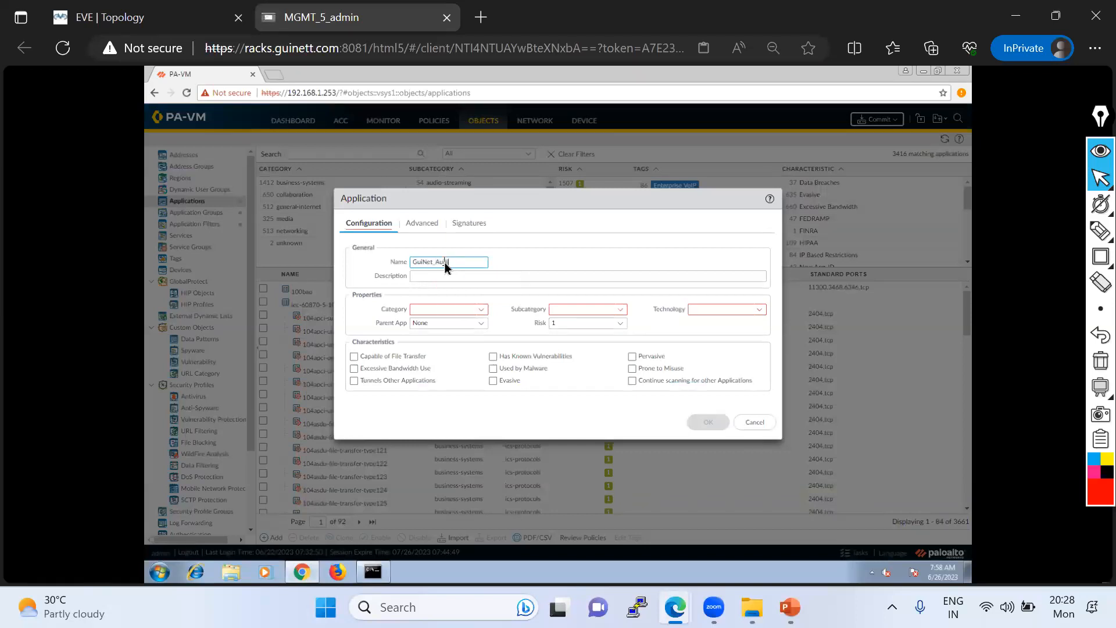
- Set GuiNet_Audio's category to media, subcategory to audio-streaming and technology to browser-based, and save the application
click(483, 314)
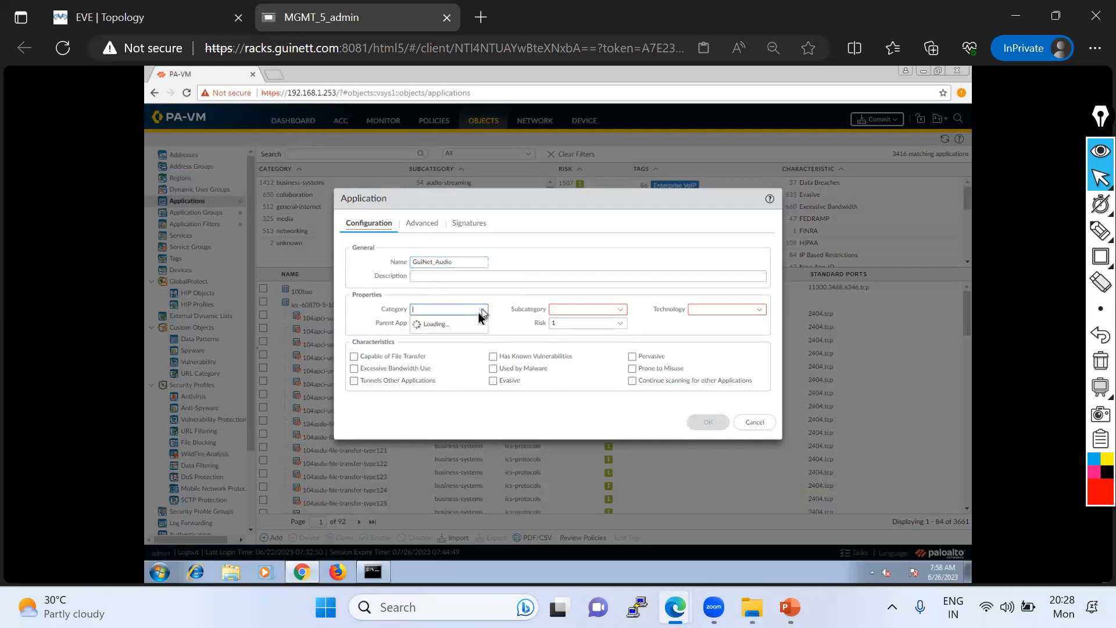
click(423, 361)
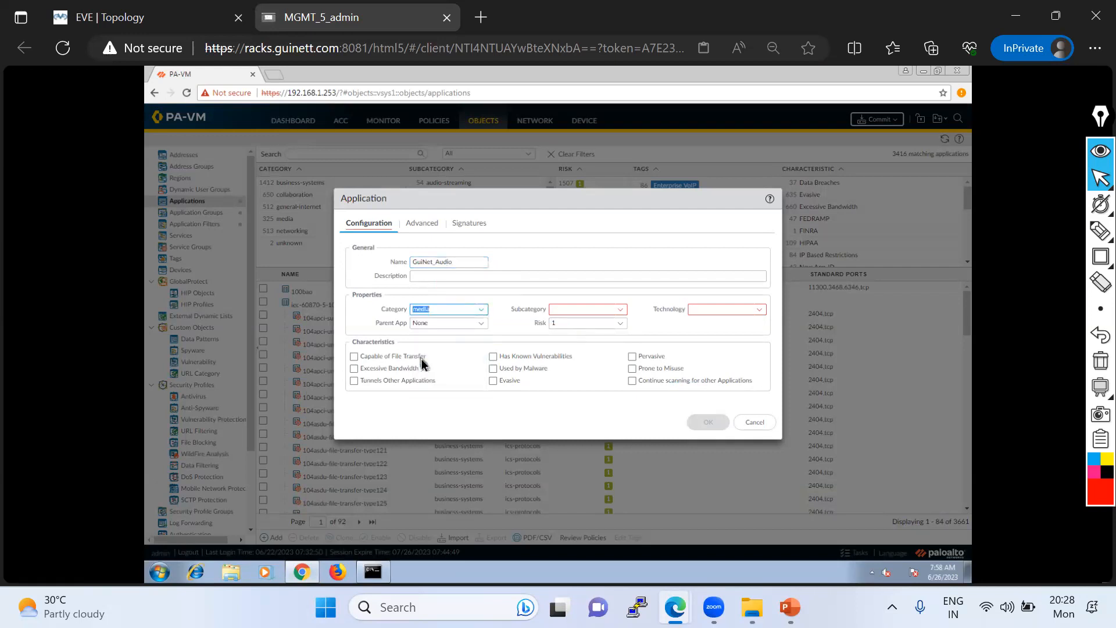
click(617, 311)
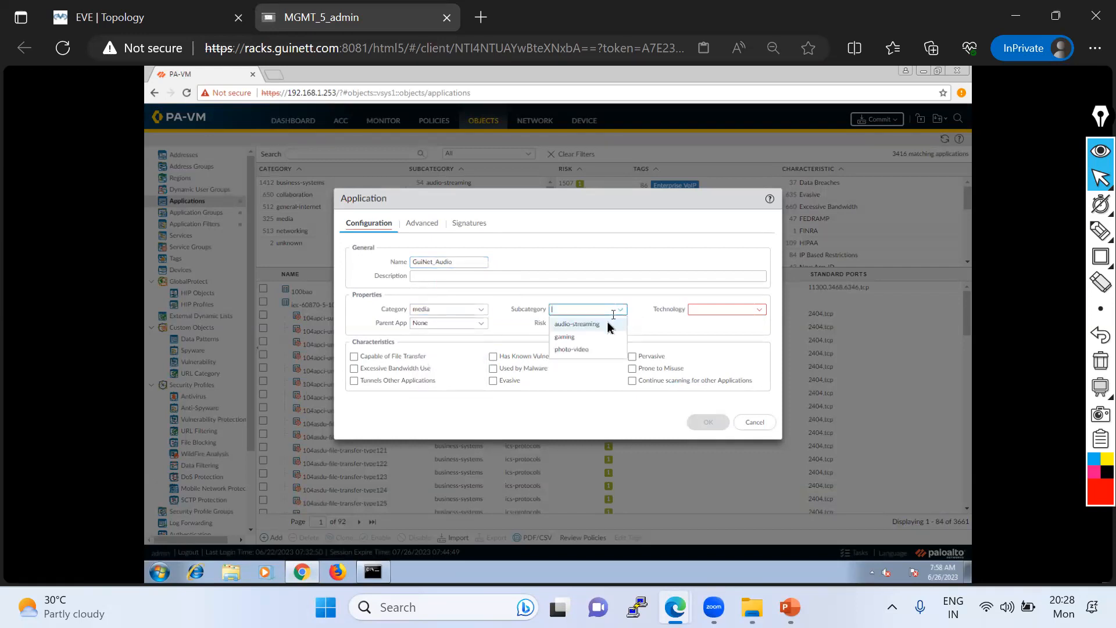
click(576, 323)
click(759, 310)
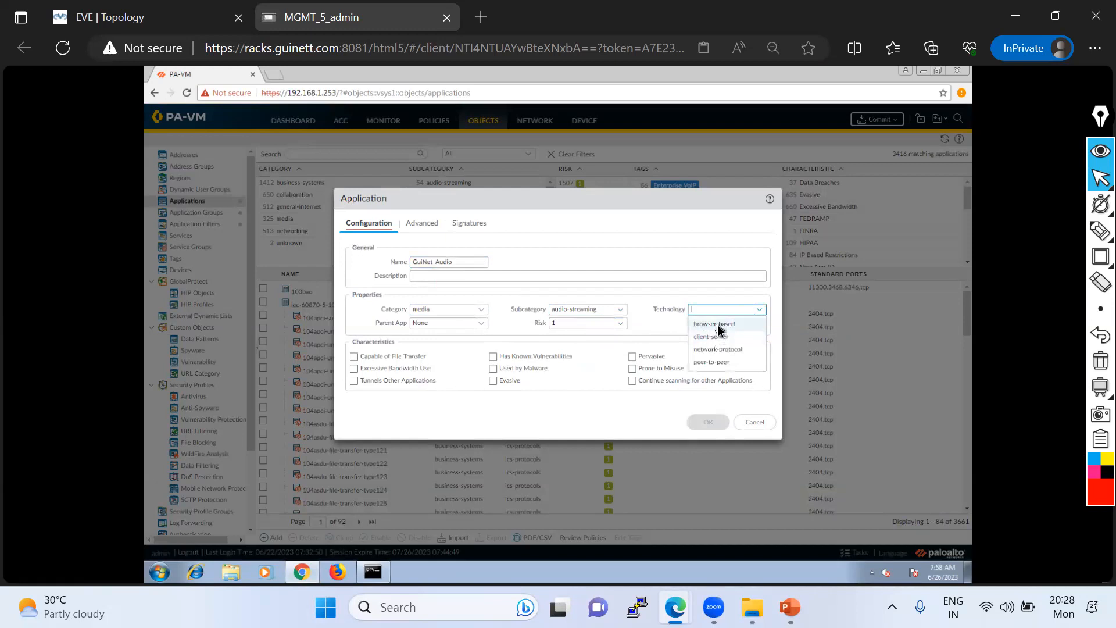
click(716, 324)
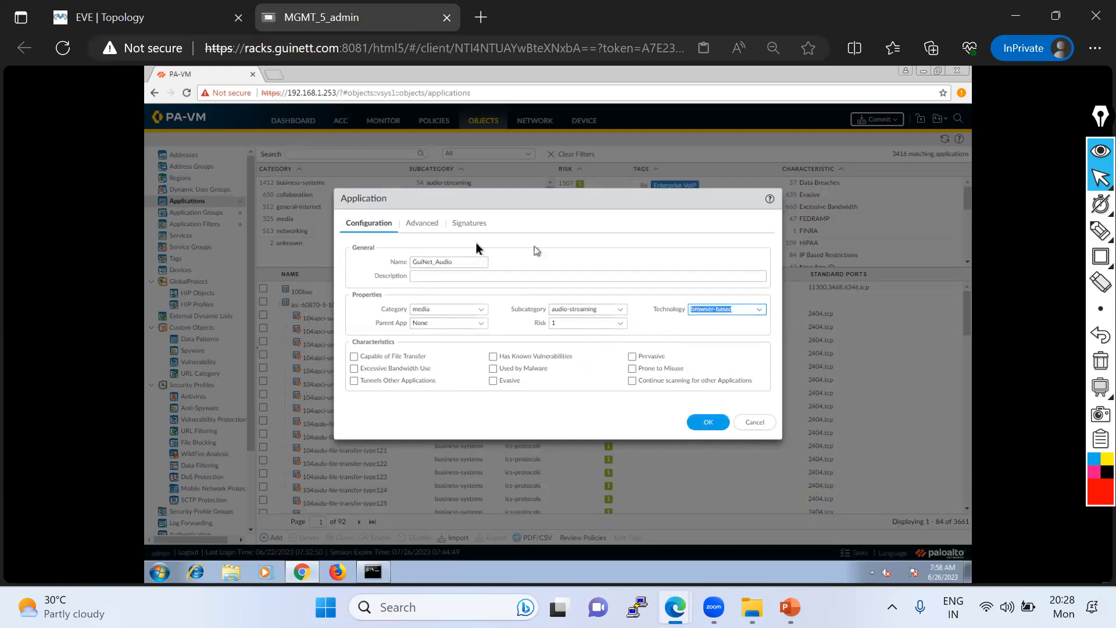
click(708, 422)
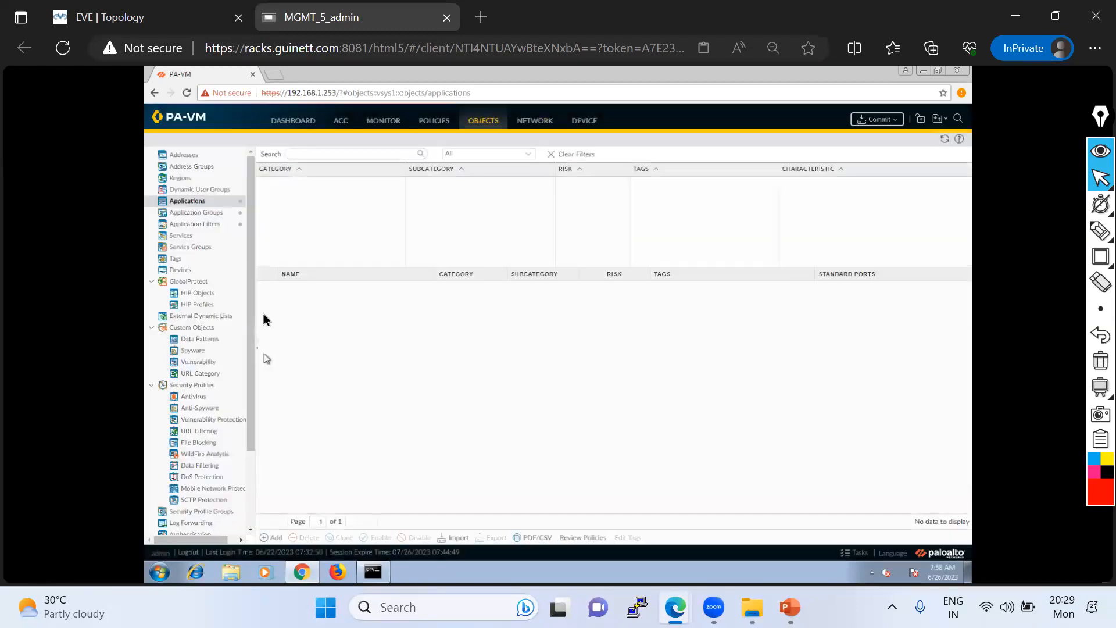
- Reopen the Block-Audio-Streaming application filter to check its matching applications and outline the audio-streaming subcategory with the pen
click(198, 226)
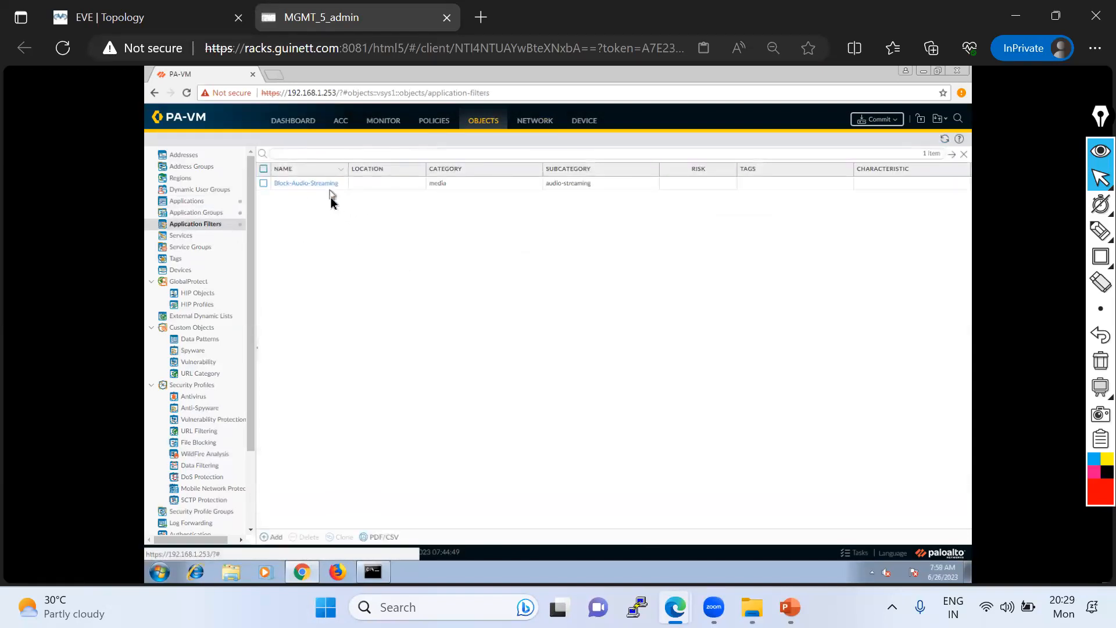
click(318, 187)
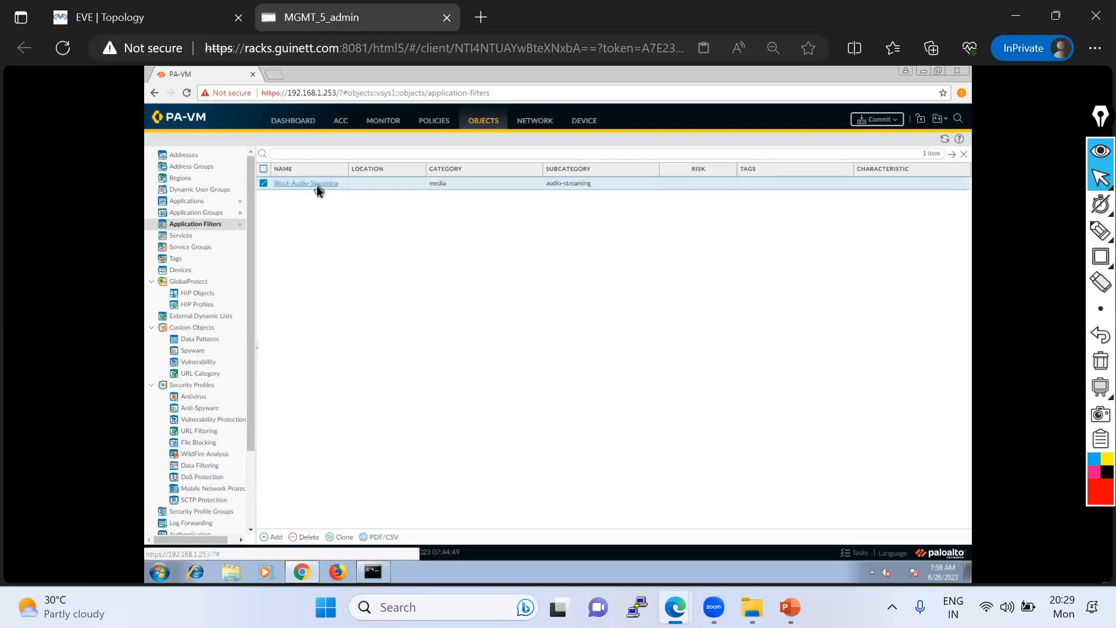
click(318, 186)
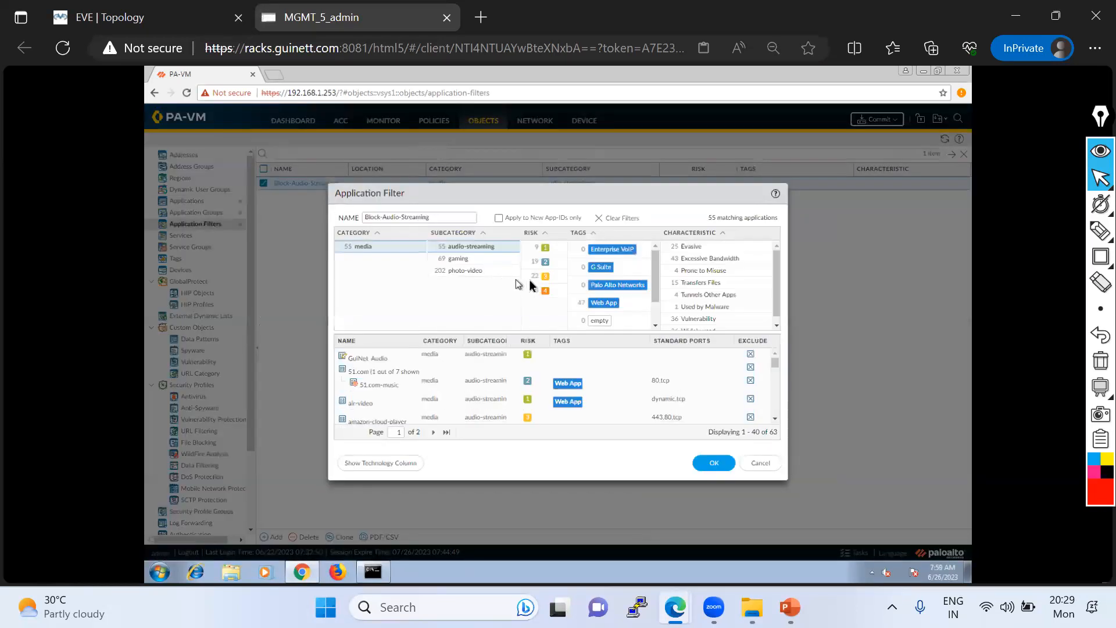
click(1100, 231)
click(1021, 232)
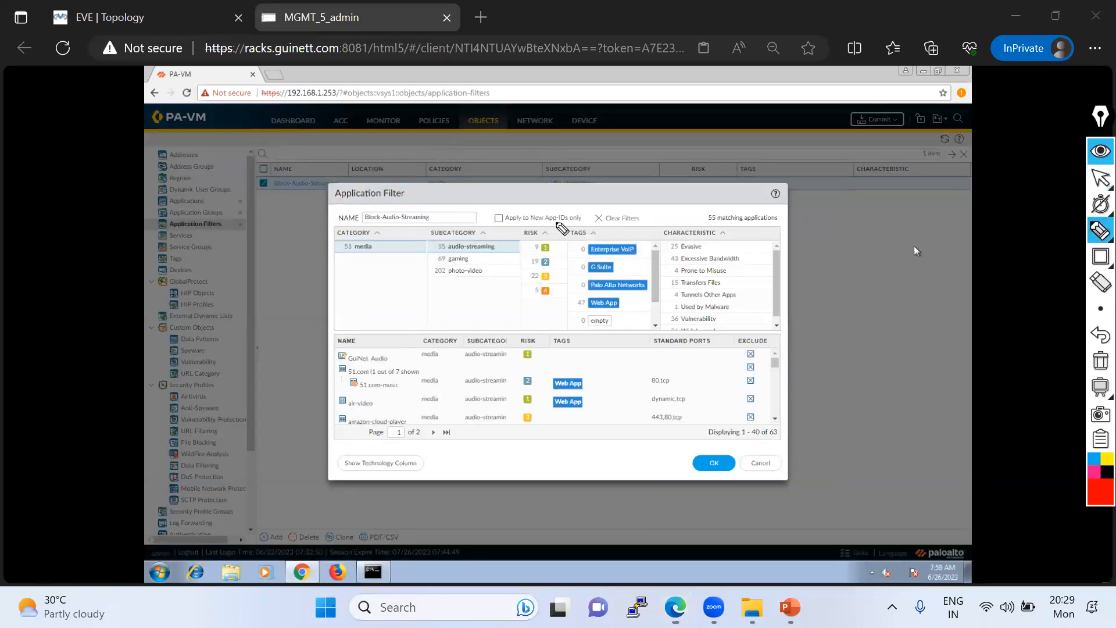
mouse_move(434, 251)
mouse_down()
mouse_move(510, 251)
mouse_move(456, 236)
mouse_move(436, 247)
mouse_move(497, 249)
mouse_move(510, 221)
mouse_move(513, 250)
mouse_up()
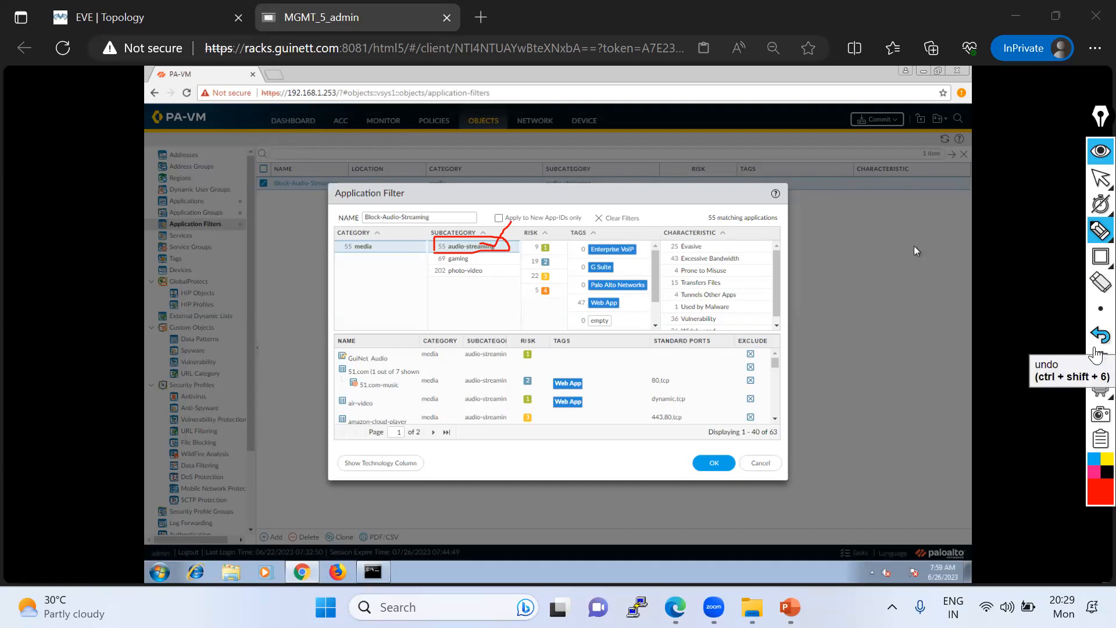
- Frame the filter's criteria area with red rectangles, then clear the annotations and return to the normal pointer
click(1100, 255)
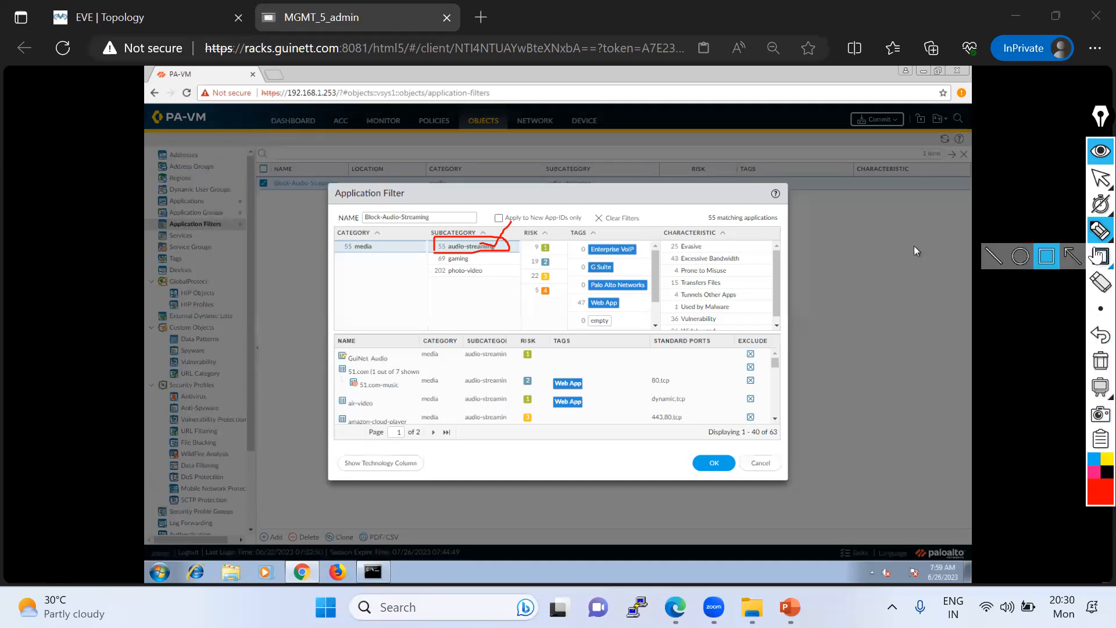
click(1043, 260)
mouse_move(329, 186)
mouse_down()
mouse_move(619, 340)
mouse_move(774, 344)
mouse_move(784, 332)
mouse_up()
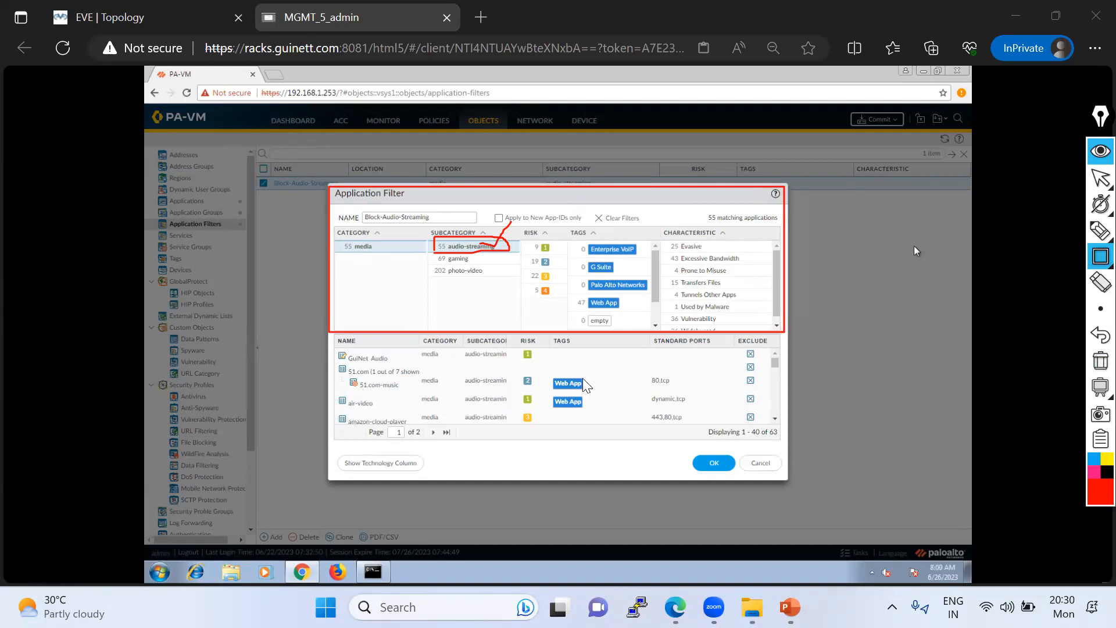
mouse_move(417, 220)
mouse_down()
mouse_move(459, 258)
mouse_move(642, 294)
mouse_move(764, 296)
mouse_up()
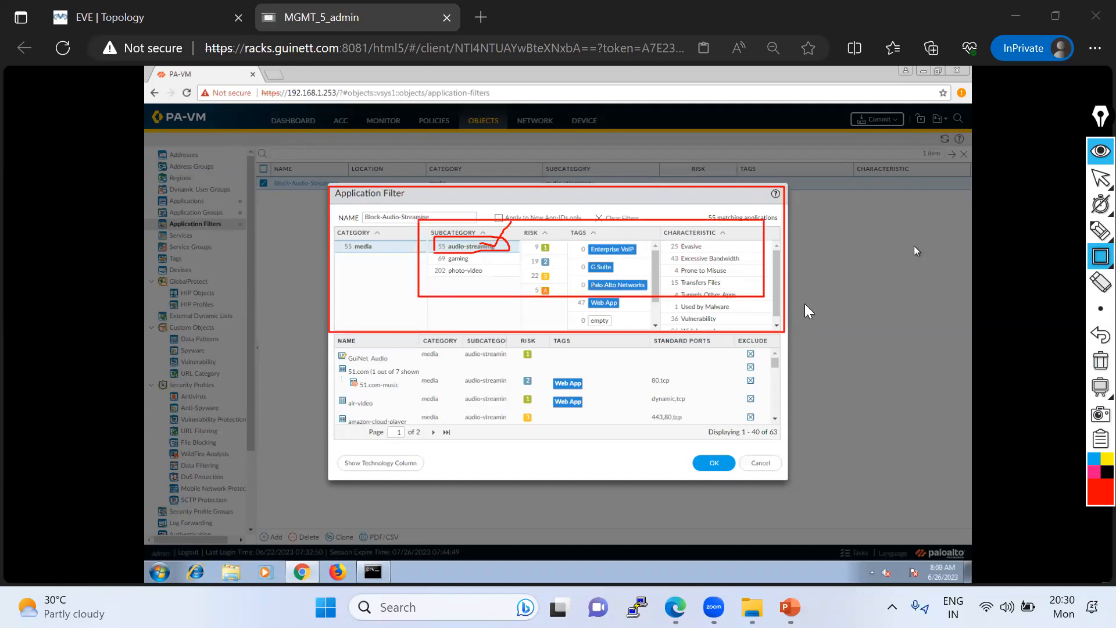
click(1100, 360)
click(755, 457)
click(1100, 179)
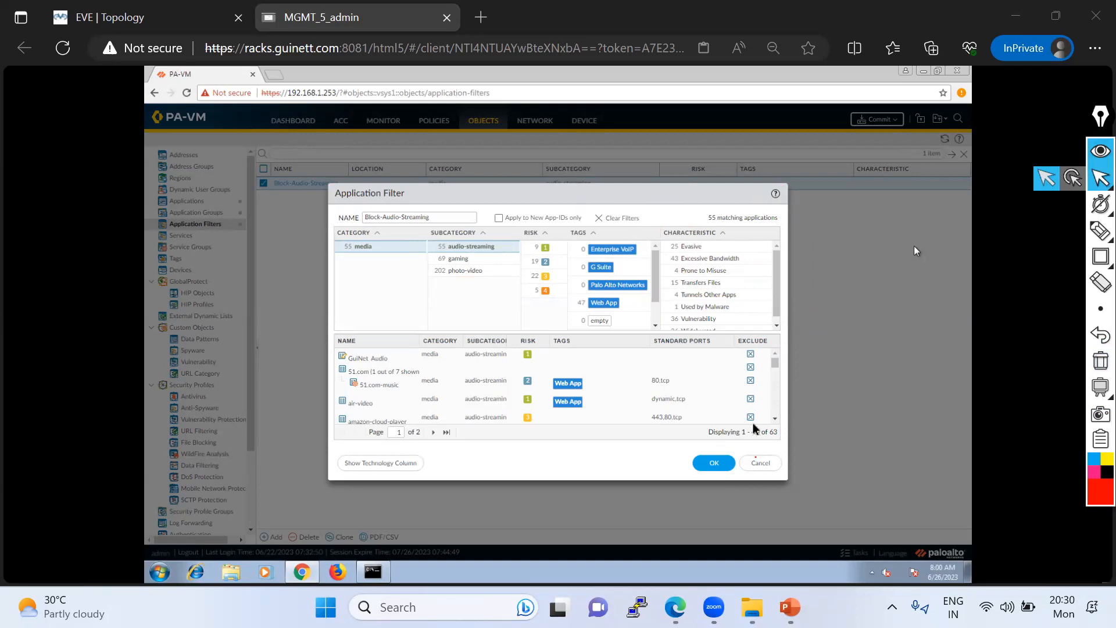
- Cancel the filter dialog and review the application groups list, then return to the application filters list
click(762, 463)
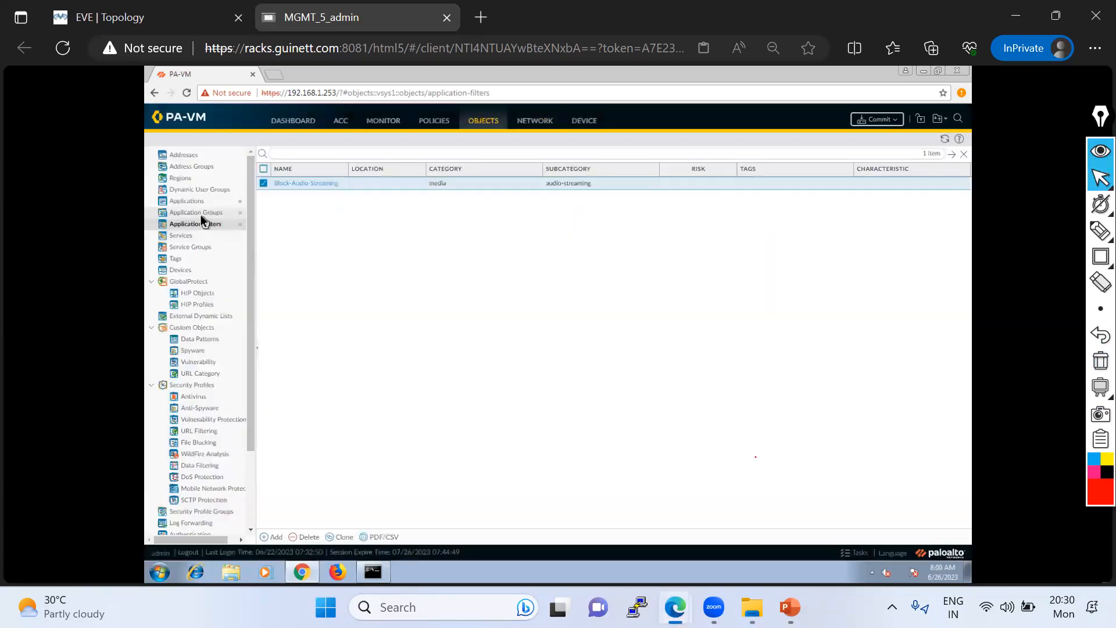
click(201, 215)
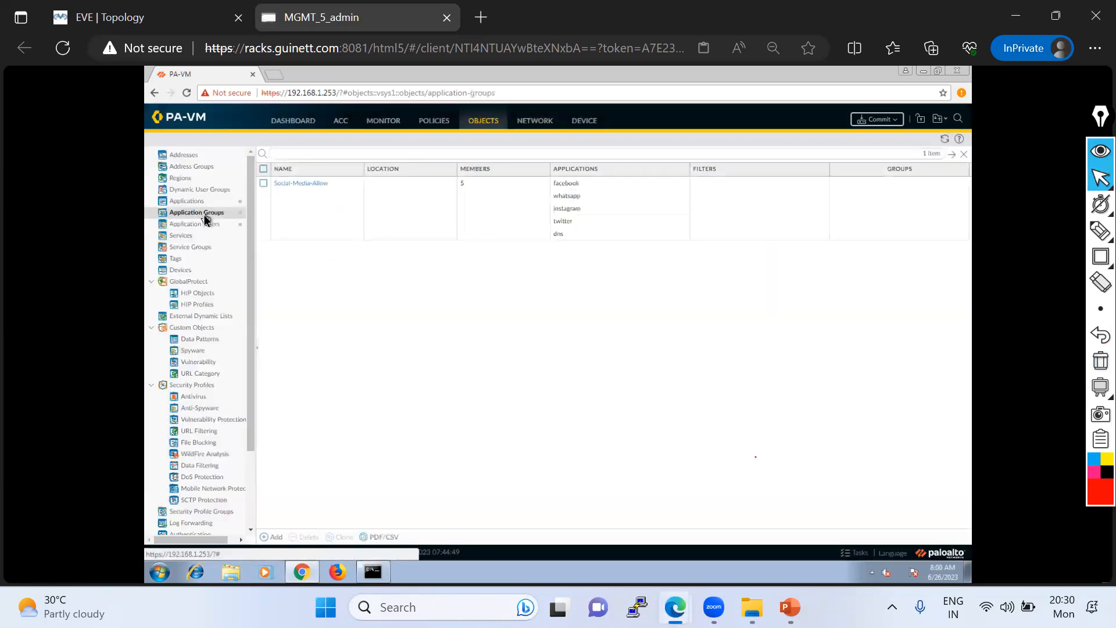
click(207, 225)
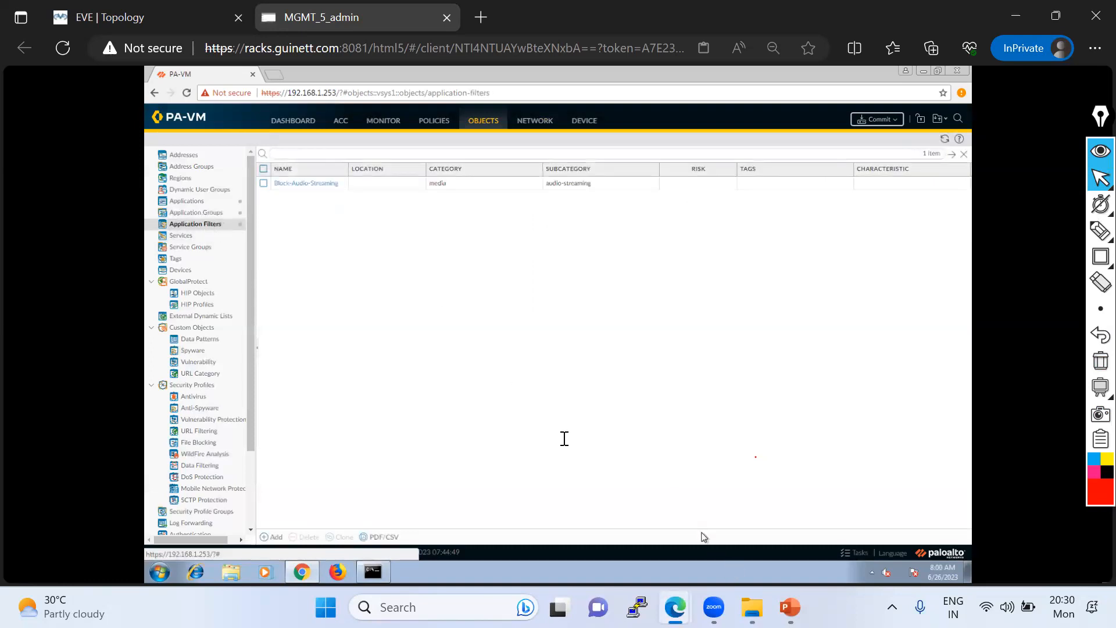
- Switch to the PowerPoint agenda slide, outline App-ID Overview and the Module 5 topics with the pen, then clear the markings
key(alt+Tab)
click(1099, 233)
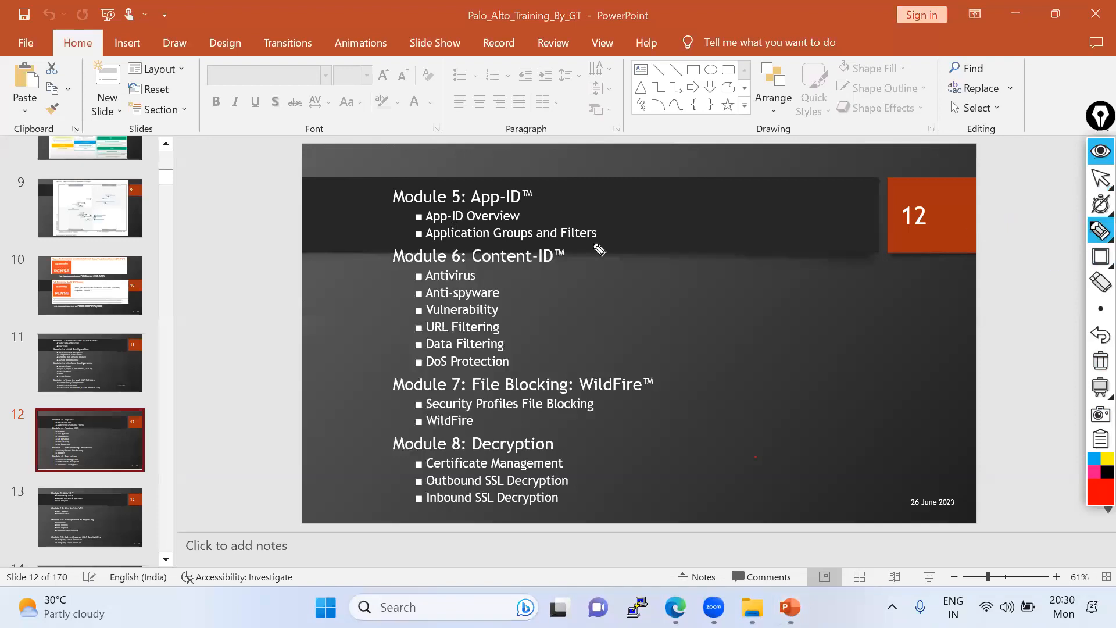
mouse_move(403, 223)
mouse_down()
mouse_move(556, 225)
mouse_move(465, 203)
mouse_move(386, 223)
mouse_up()
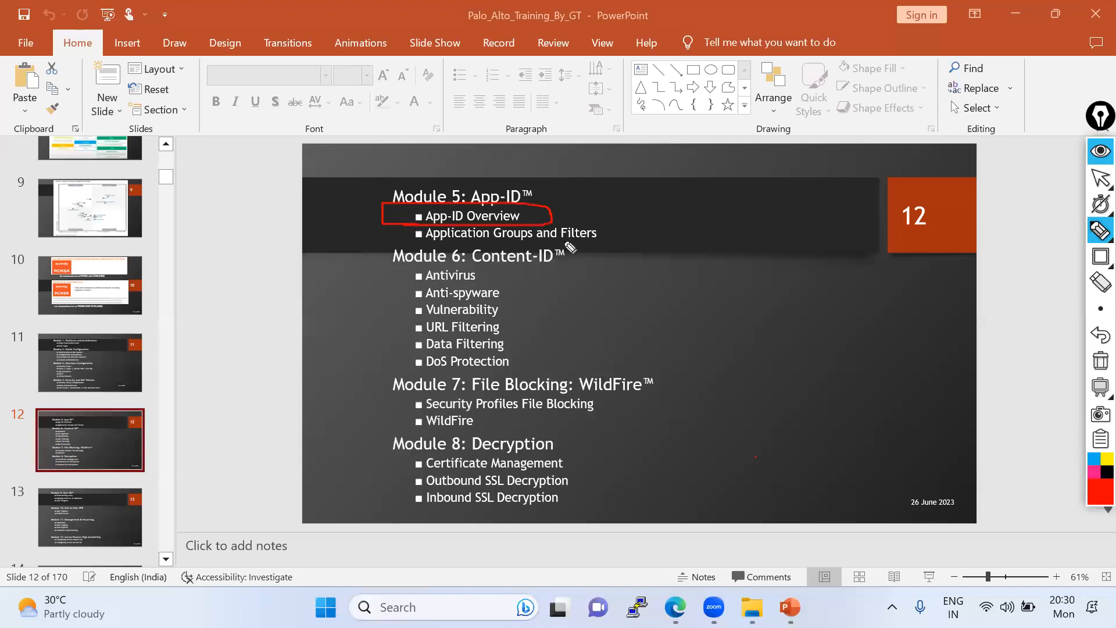
mouse_move(655, 245)
mouse_down()
mouse_move(366, 254)
mouse_move(511, 196)
mouse_move(679, 266)
mouse_up()
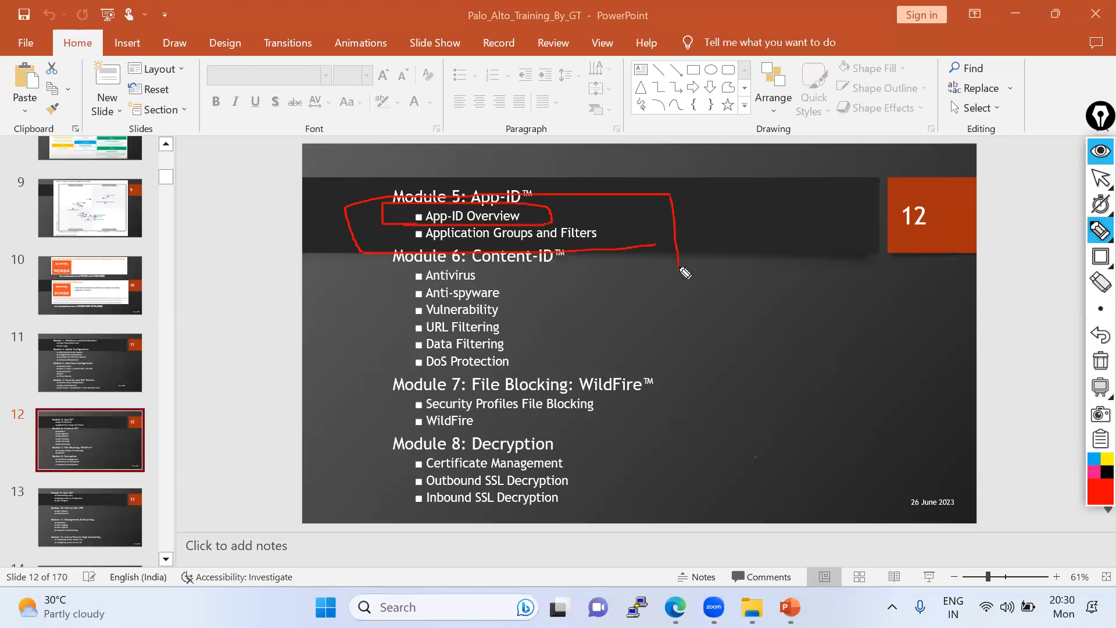
click(1099, 364)
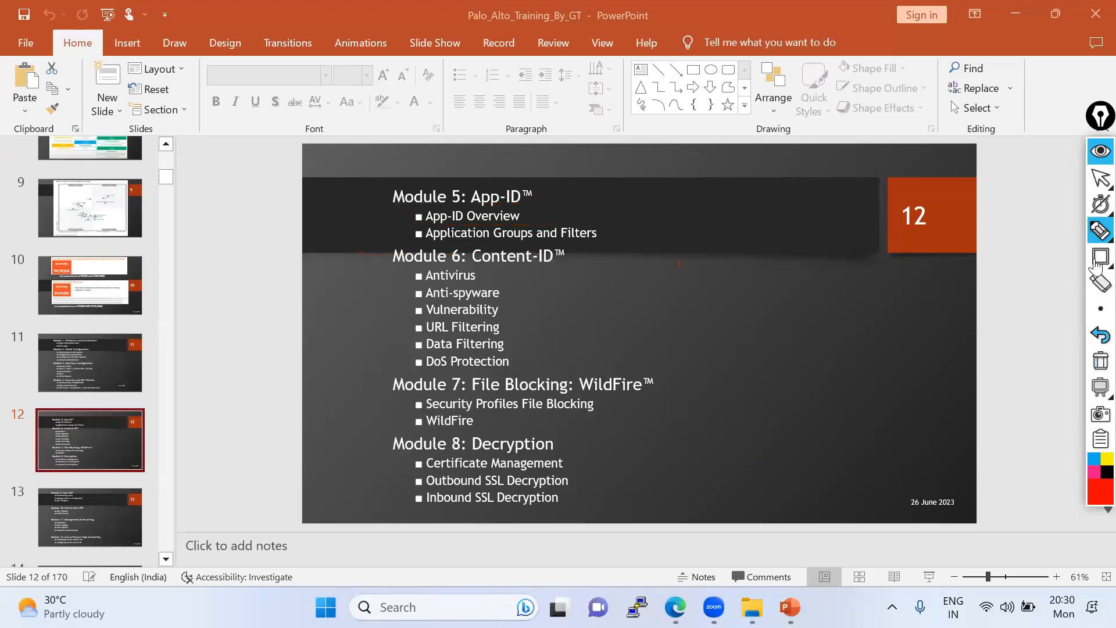
mouse_move(1096, 198)
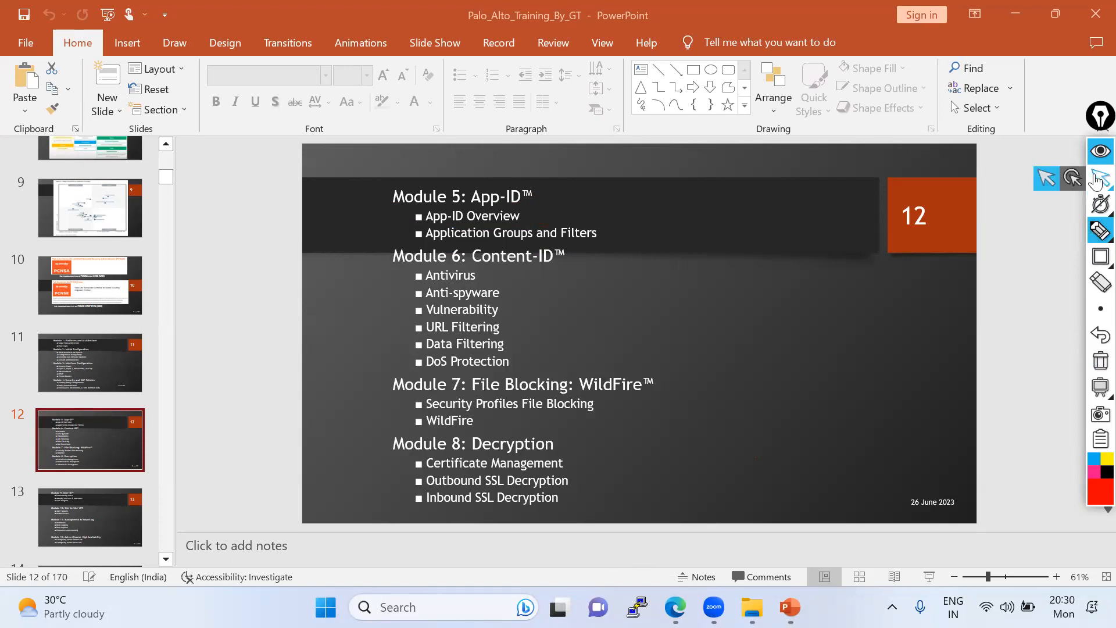
click(1096, 181)
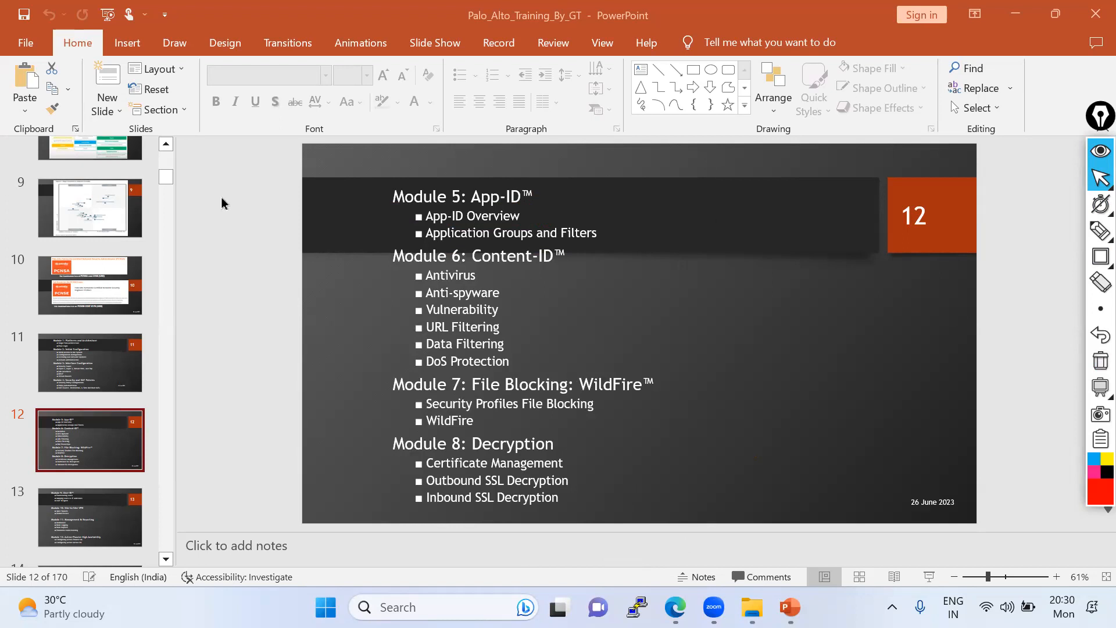
- Switch to the other Edge window and open applipedia.paloaltonetworks.com
key(alt+Tab)
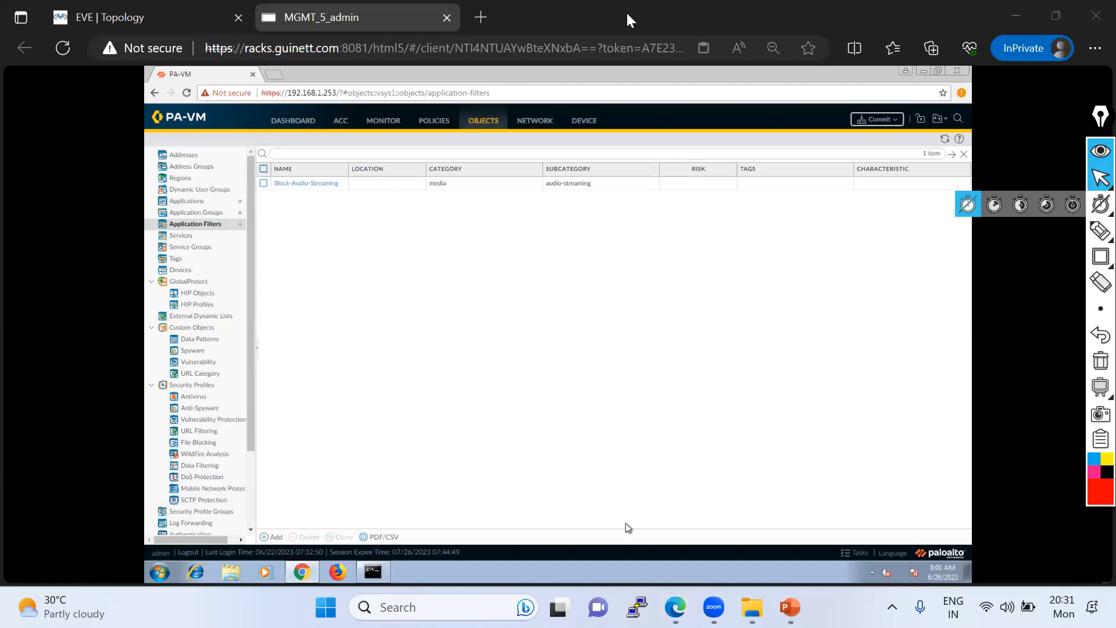
key(alt+Tab)
click(452, 52)
text(aap)
key(BackSpace)
key(BackSpace)
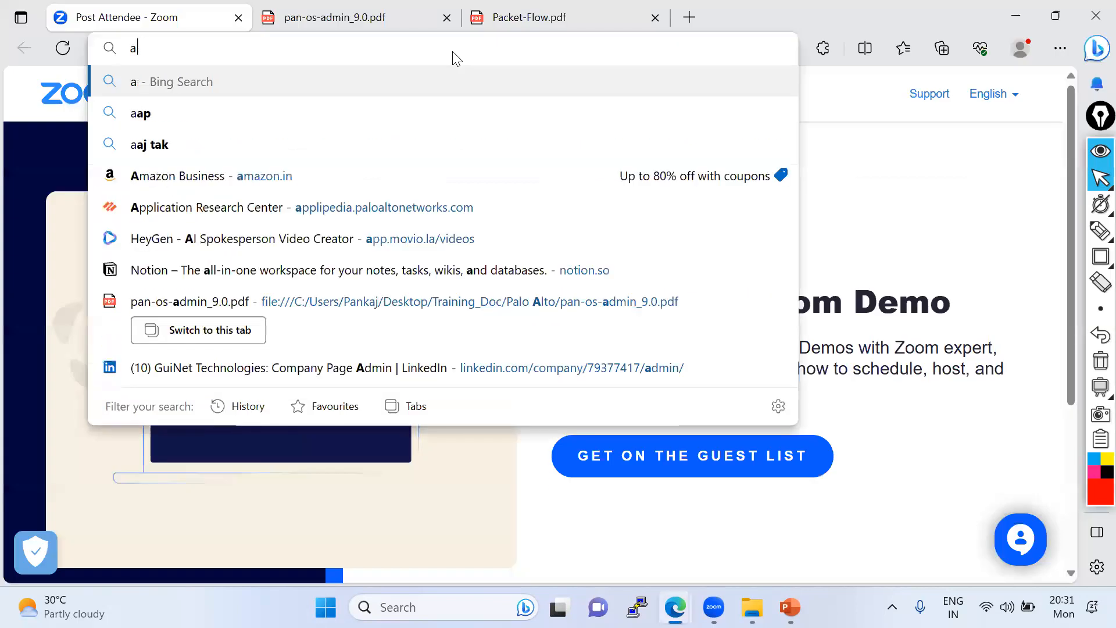
text(l)
key(BackSpace)
text(pplipedia.paloaltonetworks.com)
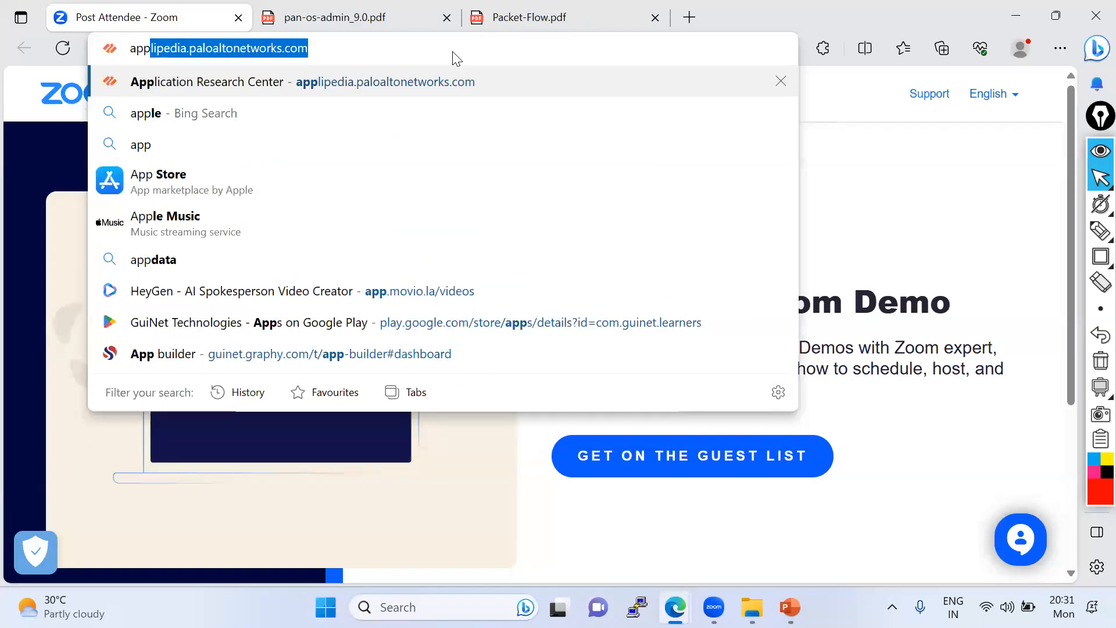
key(Return)
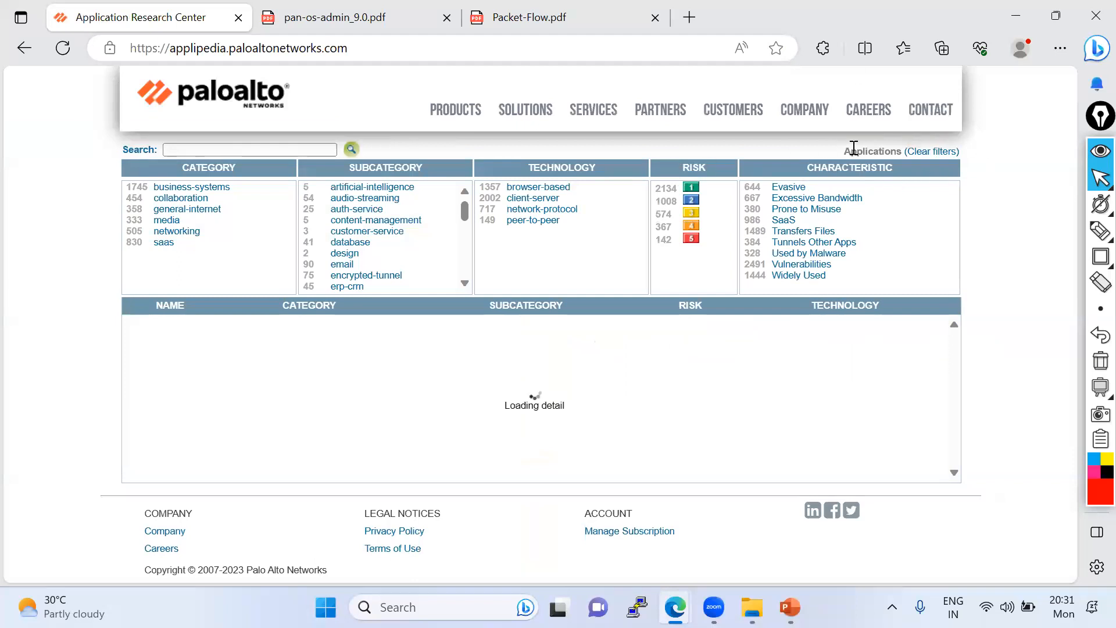
- Highlight and outline in red the total application count on the Applipedia page, then undo the marking and return to the normal pointer
drag(824, 153, 846, 152)
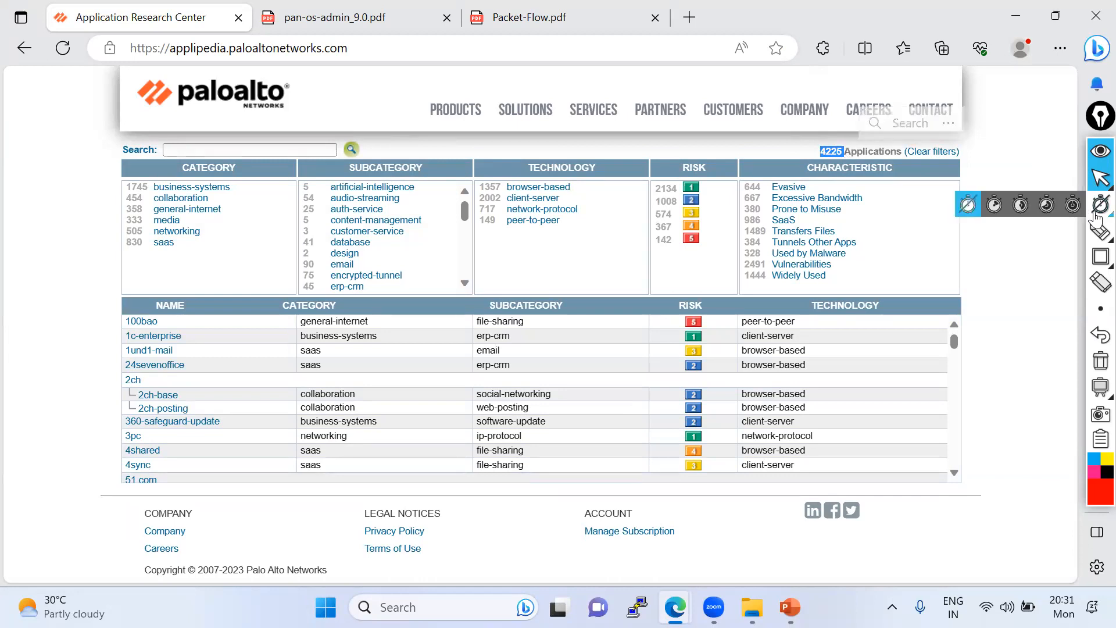
click(1100, 230)
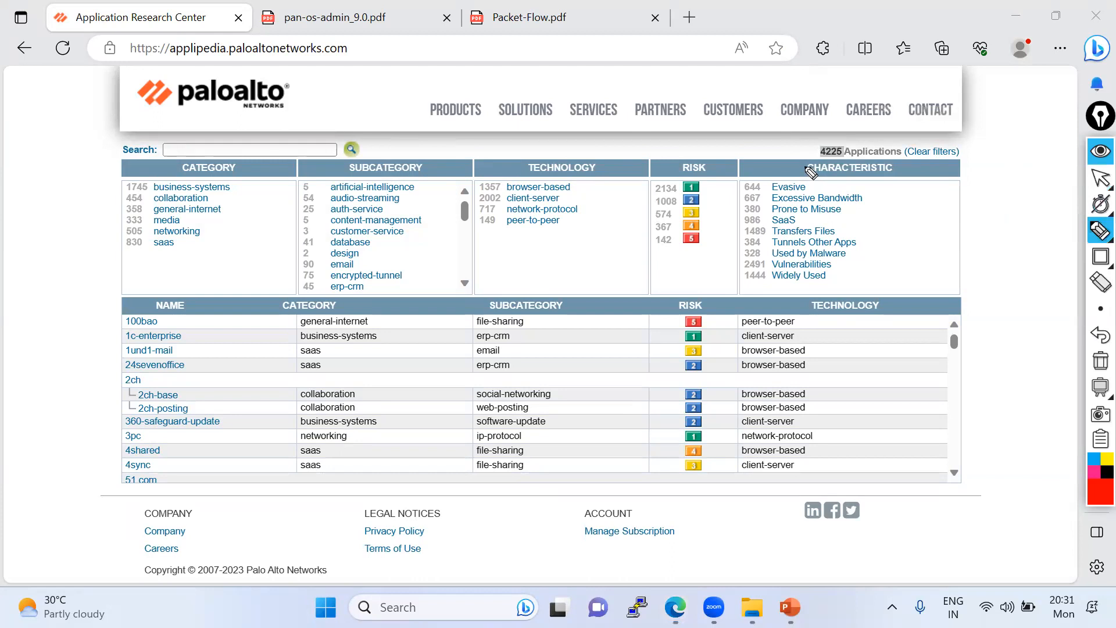
mouse_move(883, 154)
mouse_down()
mouse_move(793, 132)
mouse_move(795, 166)
mouse_move(819, 168)
mouse_up()
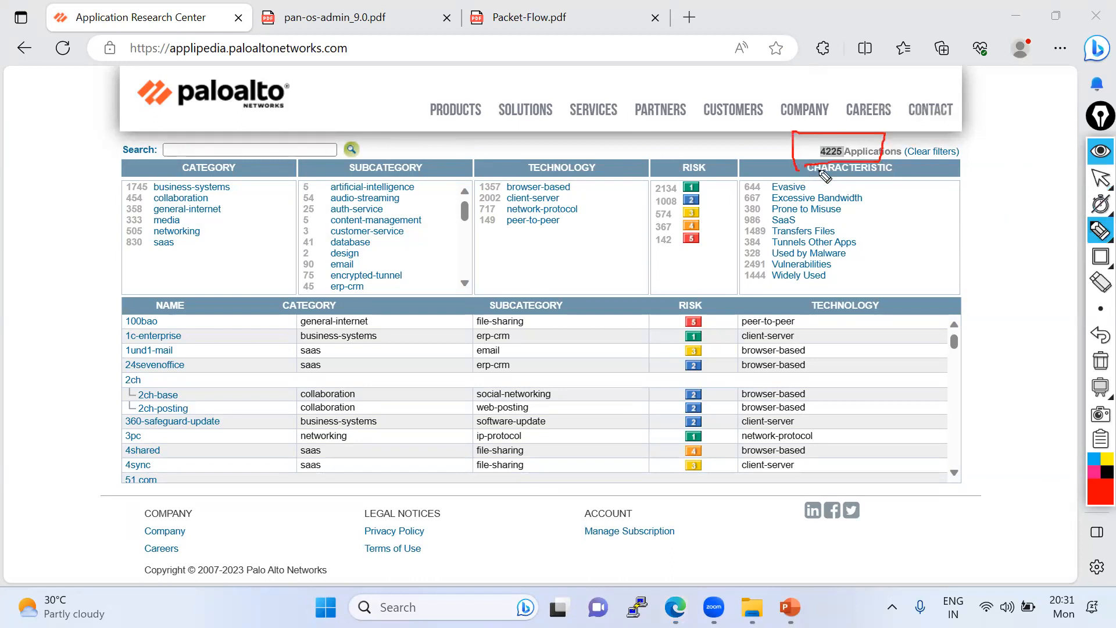
click(1101, 335)
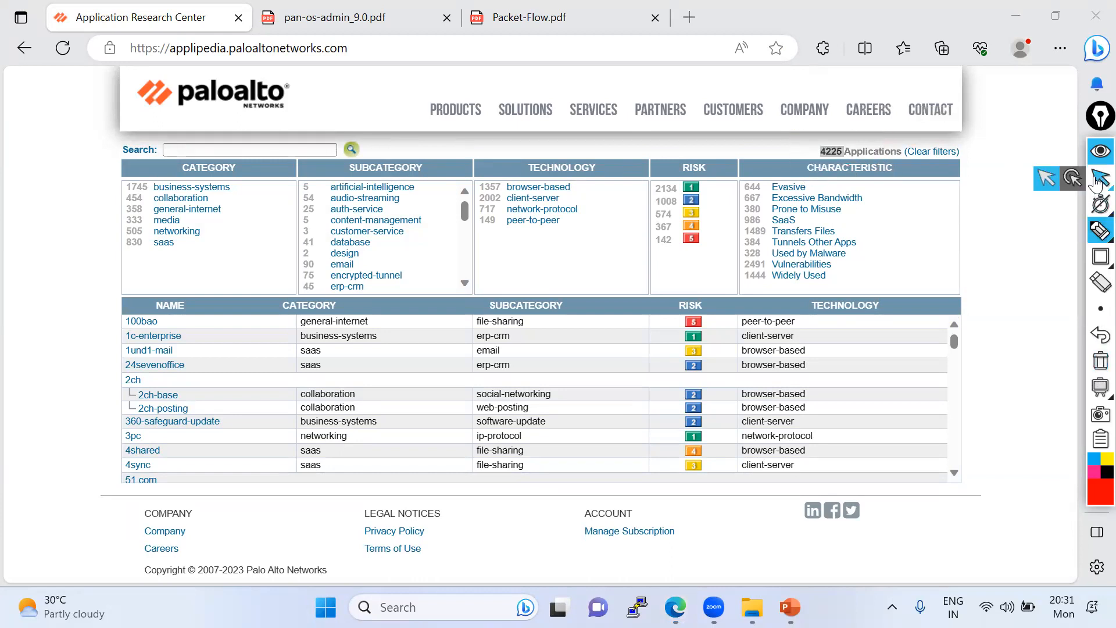
click(1097, 182)
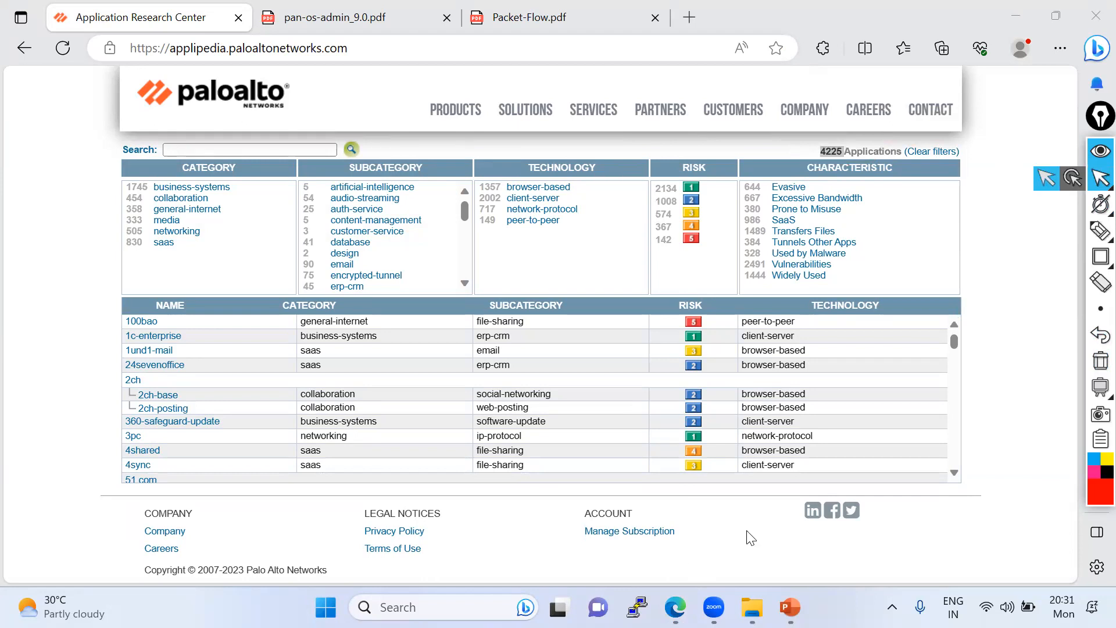
- Switch to the firewall window and start a new custom application named Test_App in the Applications objects
key(alt+Tab)
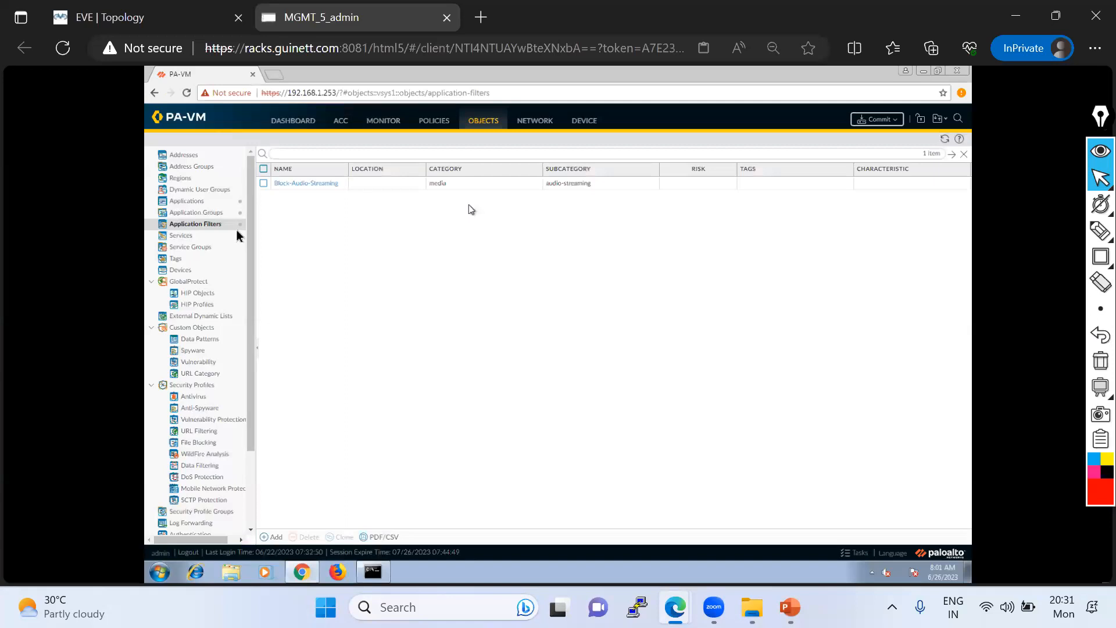
click(203, 201)
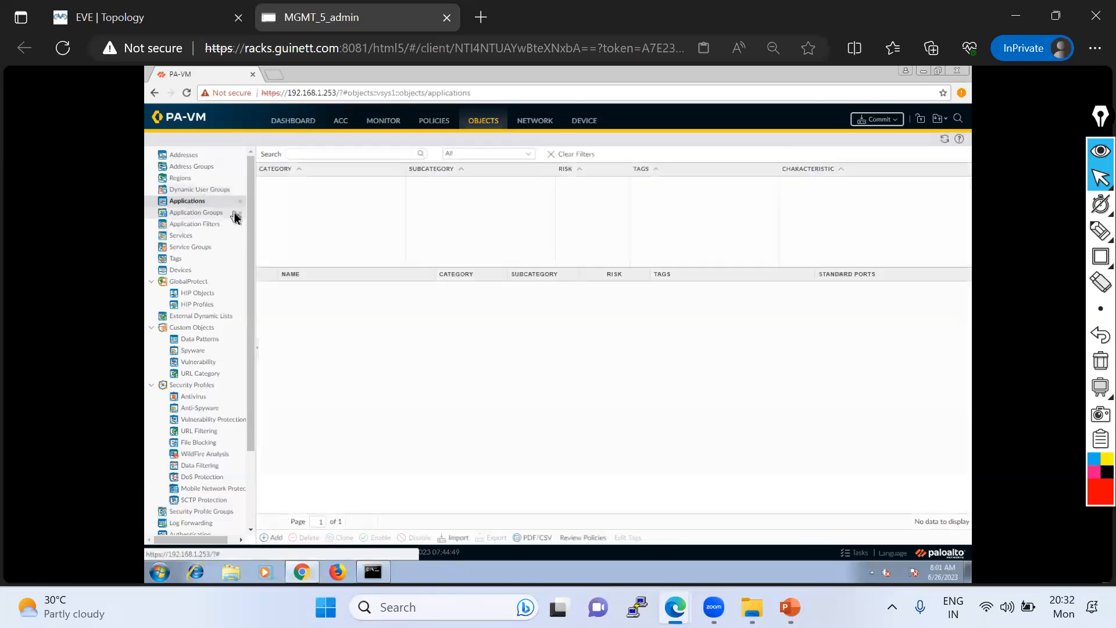
click(274, 537)
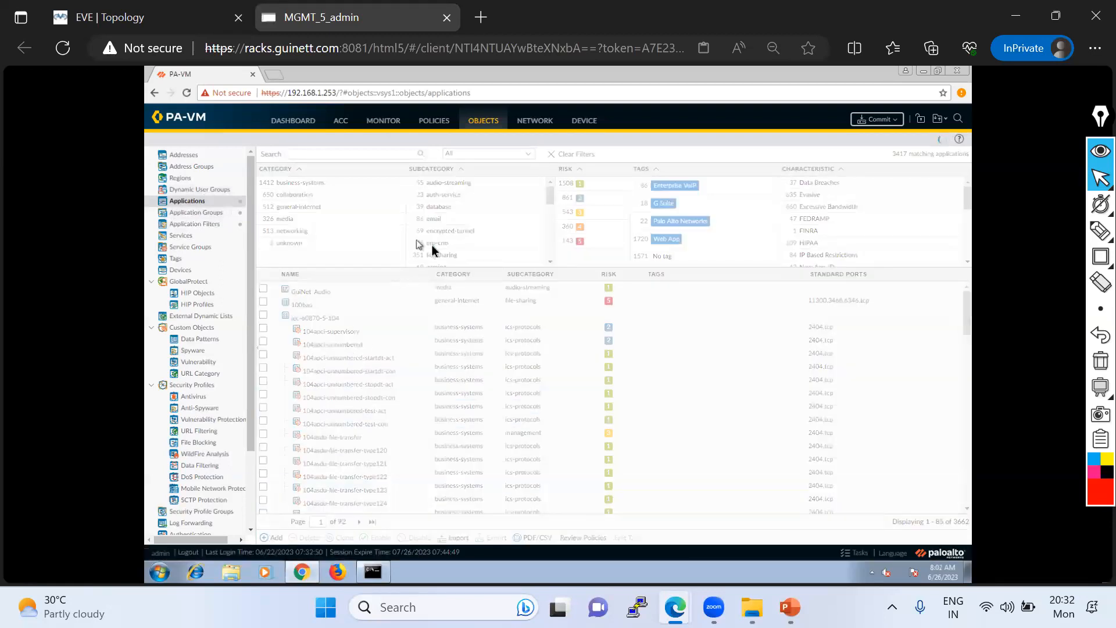
text(Test_App)
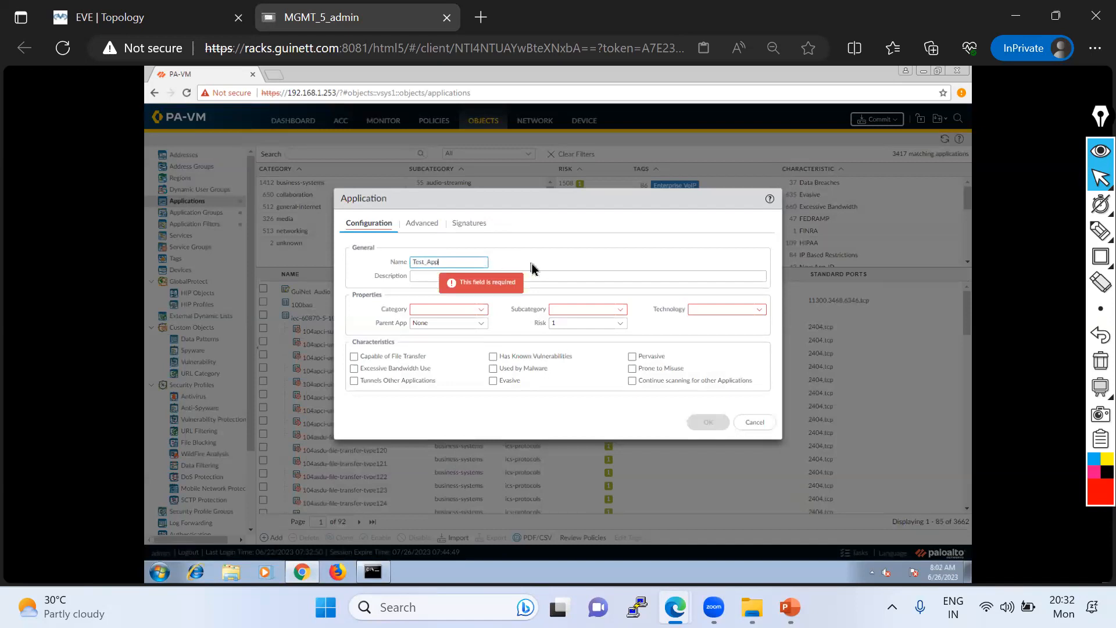
- Set Test_App's category to media, subcategory to gaming and technology to browser-based, and save the application
click(484, 314)
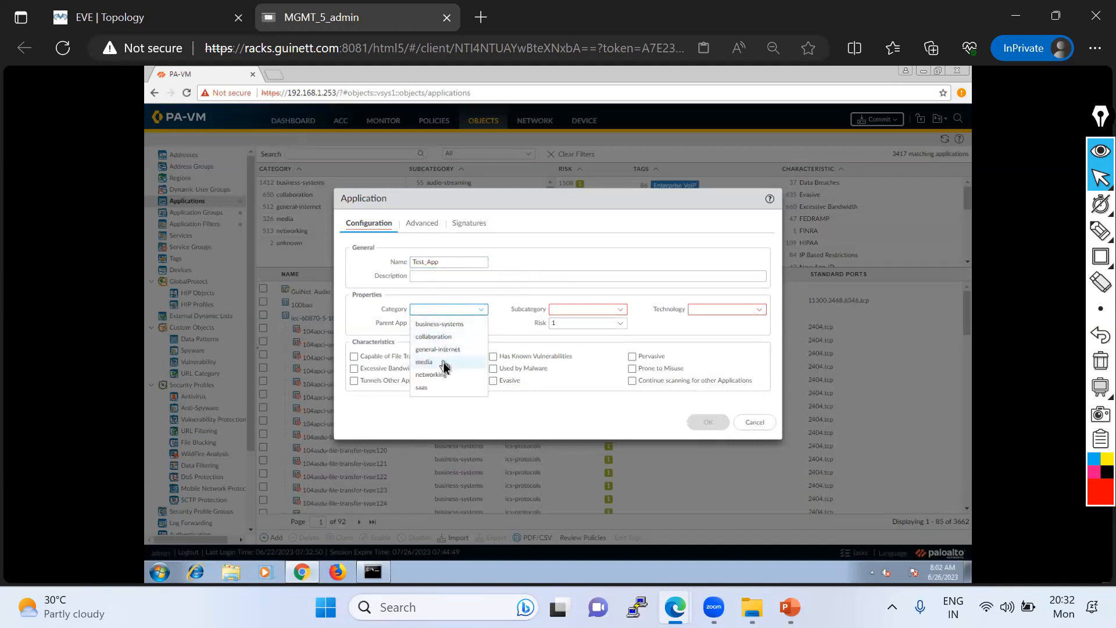
click(444, 362)
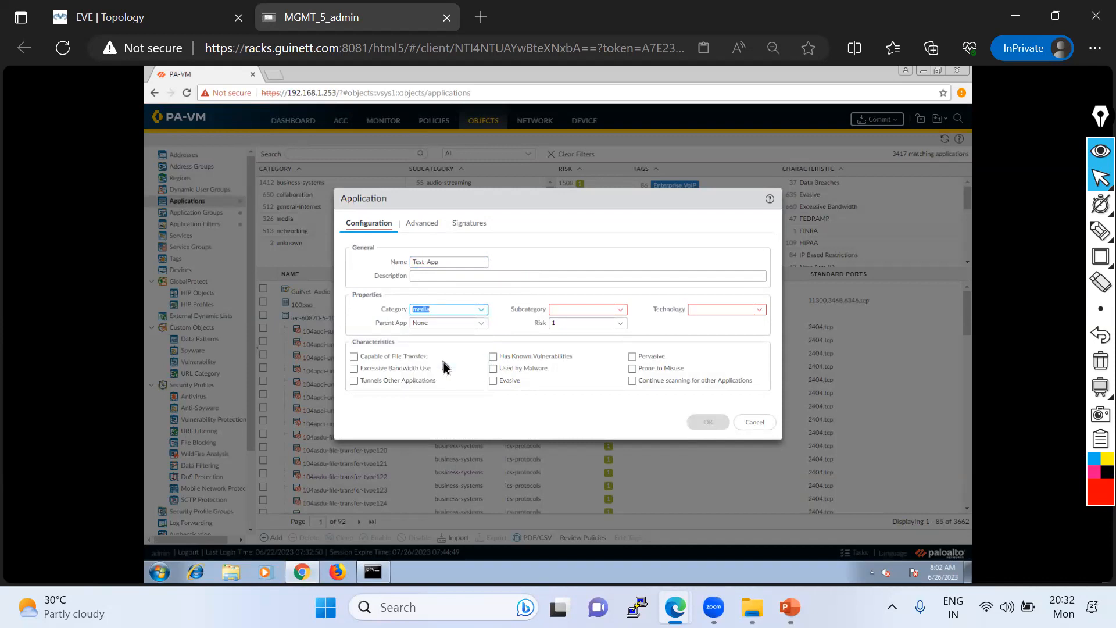
click(624, 313)
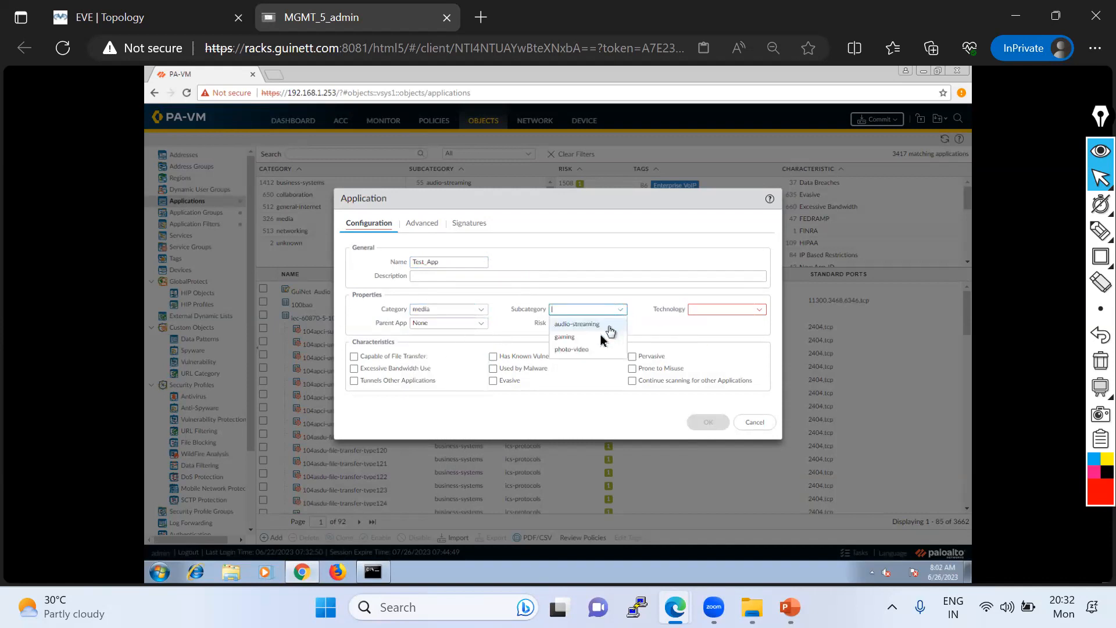
click(576, 337)
click(763, 315)
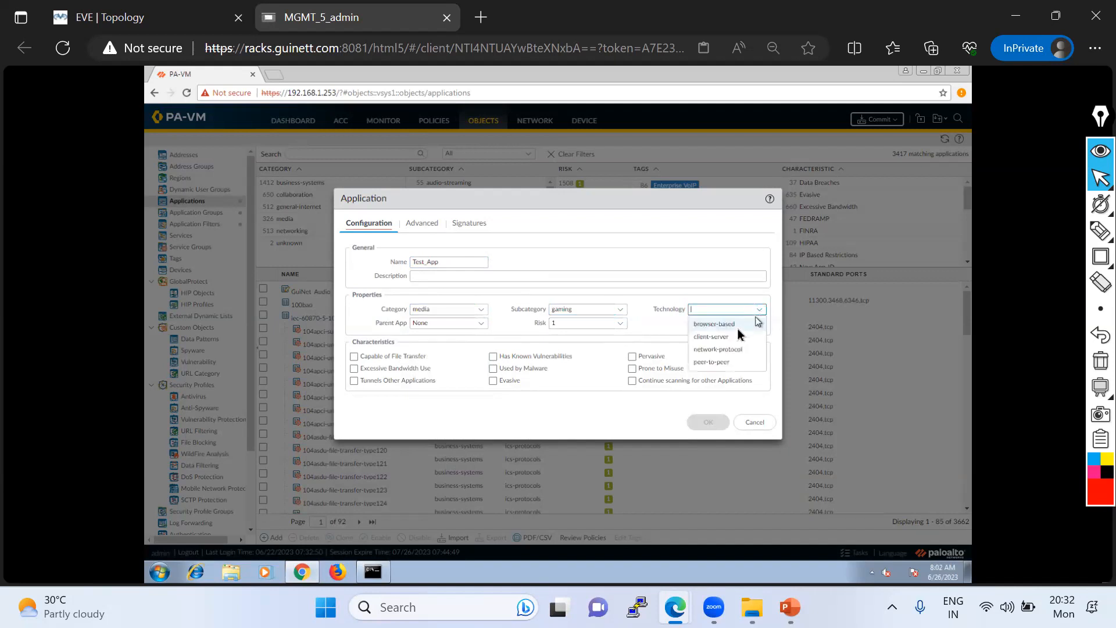
click(721, 325)
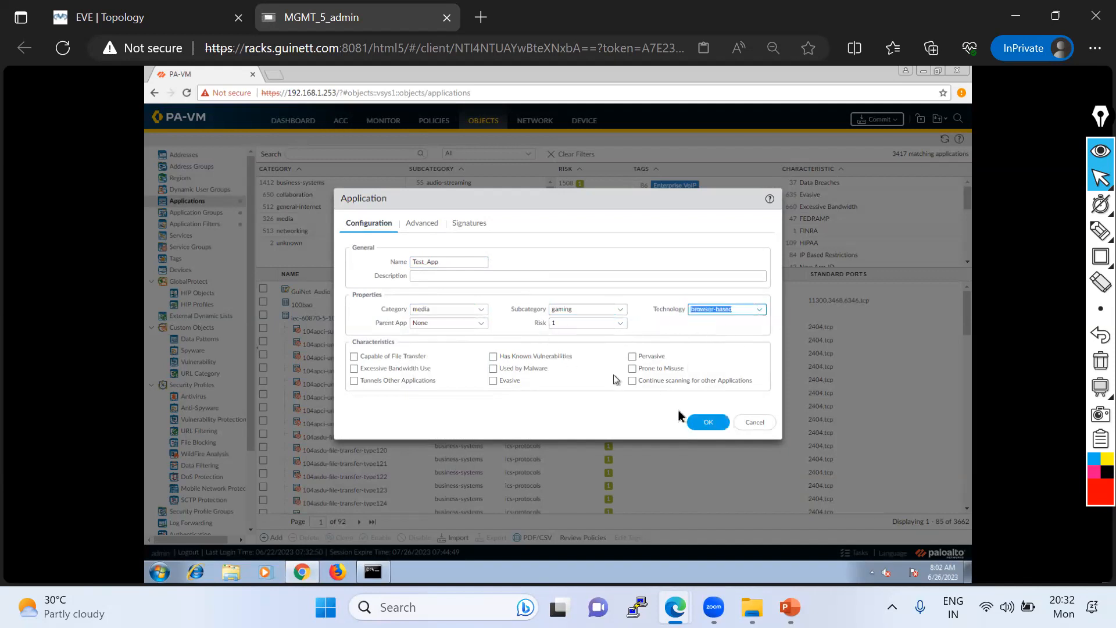
click(708, 423)
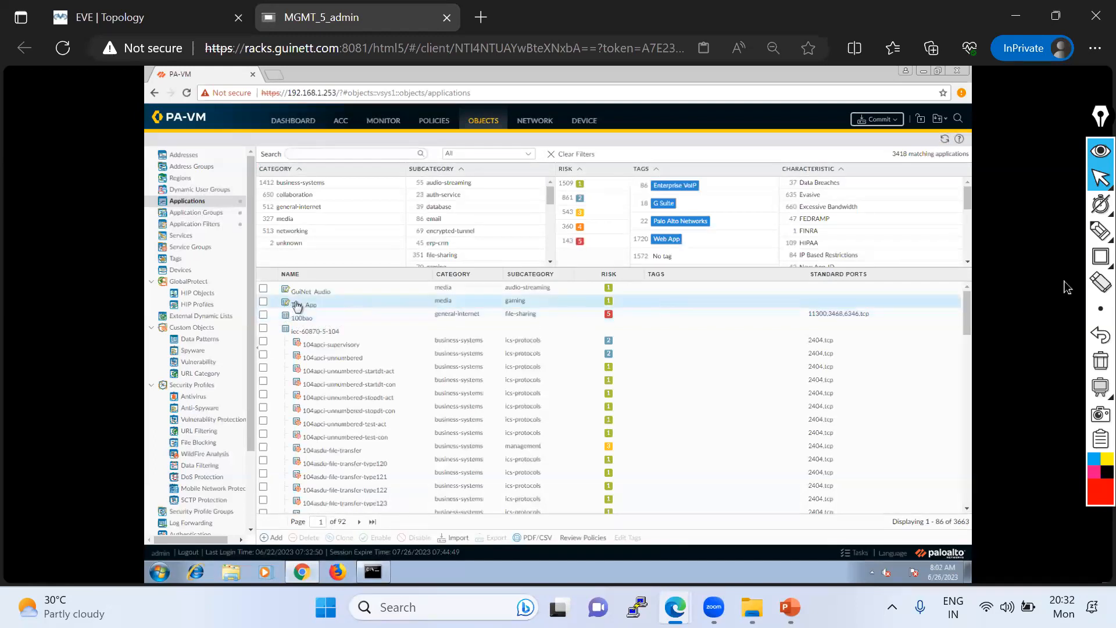
- Mark the matching applications count and the GuiNet_Audio and Test_App entries in red, then clear the markings and return to the normal pointer
click(1100, 230)
drag(880, 156, 926, 156)
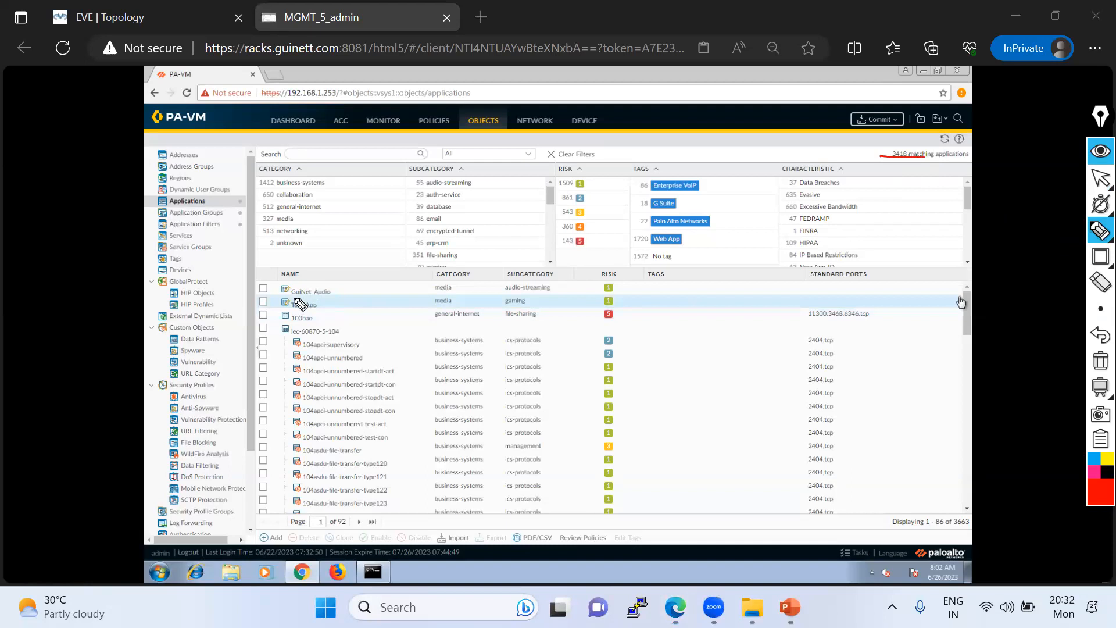
mouse_move(289, 318)
mouse_down()
mouse_move(509, 316)
mouse_move(543, 299)
mouse_move(268, 309)
mouse_move(555, 296)
mouse_move(286, 280)
mouse_move(281, 297)
mouse_up()
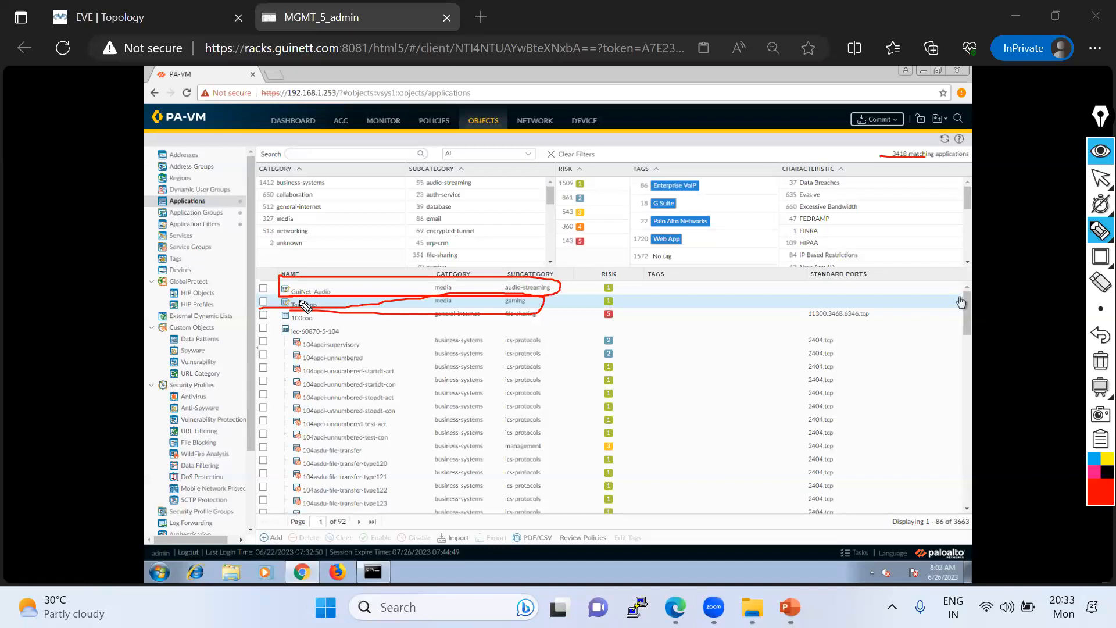
drag(263, 288, 298, 269)
click(1101, 360)
click(1101, 178)
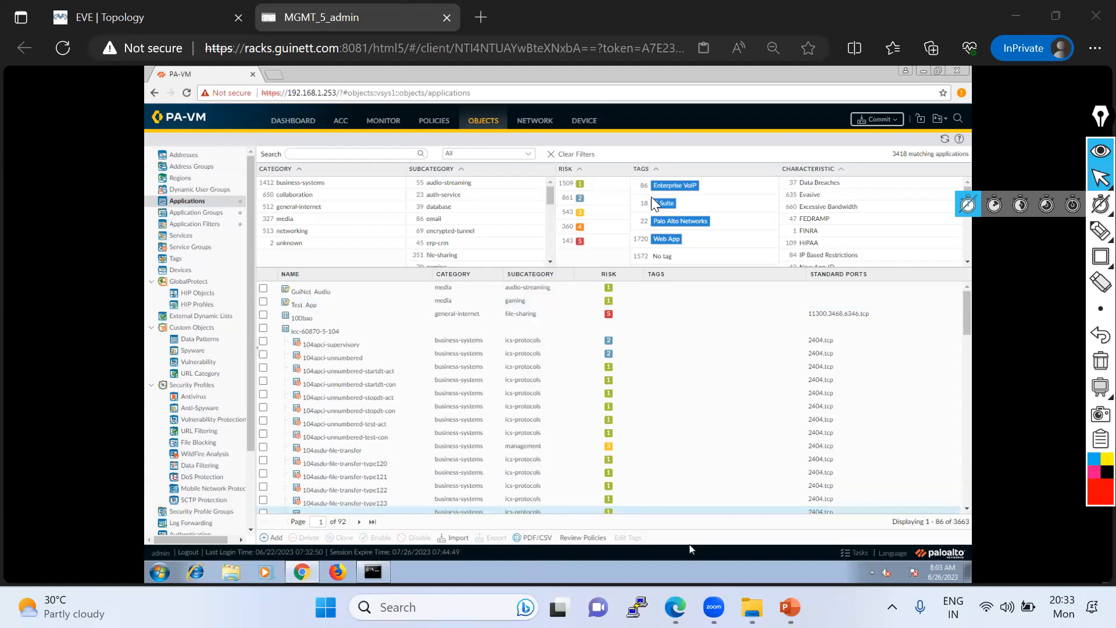
- Switch to Packet-Flow.pdf, trace the path from Packet Ingress process to the N branch of Session App identified, then clear the markings
key(alt+Tab)
click(1100, 230)
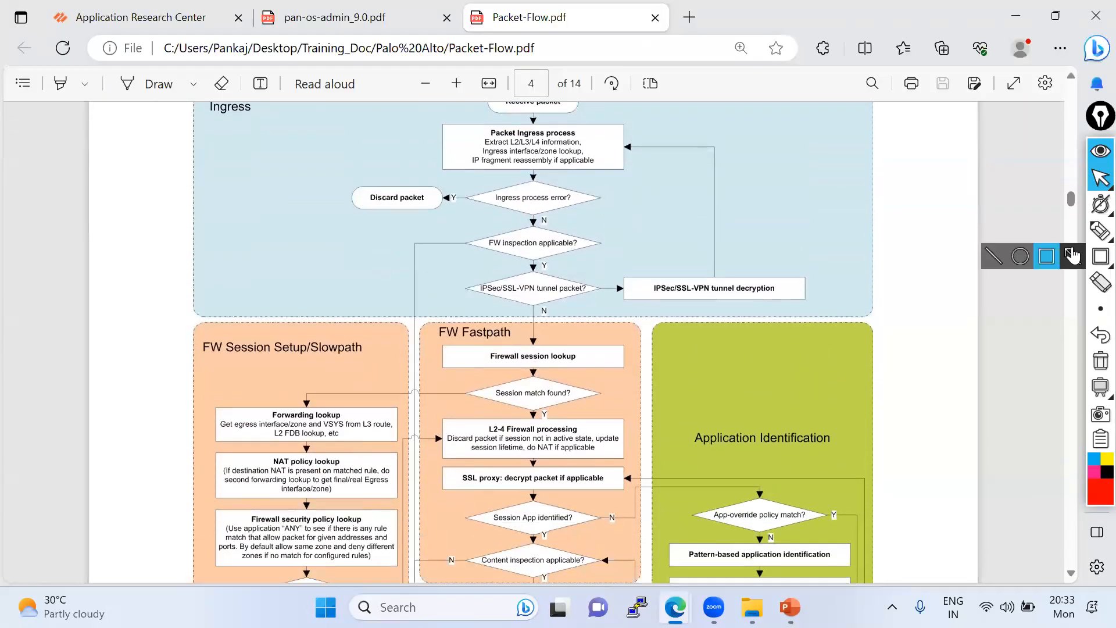
mouse_move(541, 137)
mouse_down()
mouse_move(522, 526)
mouse_move(575, 541)
mouse_move(525, 495)
mouse_move(501, 504)
mouse_up()
mouse_move(521, 534)
mouse_down()
mouse_move(549, 546)
mouse_move(537, 546)
mouse_up()
drag(581, 517, 621, 516)
click(1100, 361)
click(1100, 178)
- Trace in red the N branch of Session App identified across to App-override policy match in the Application Identification block
scroll(613, 347, down, 2)
scroll(613, 348, down, 4)
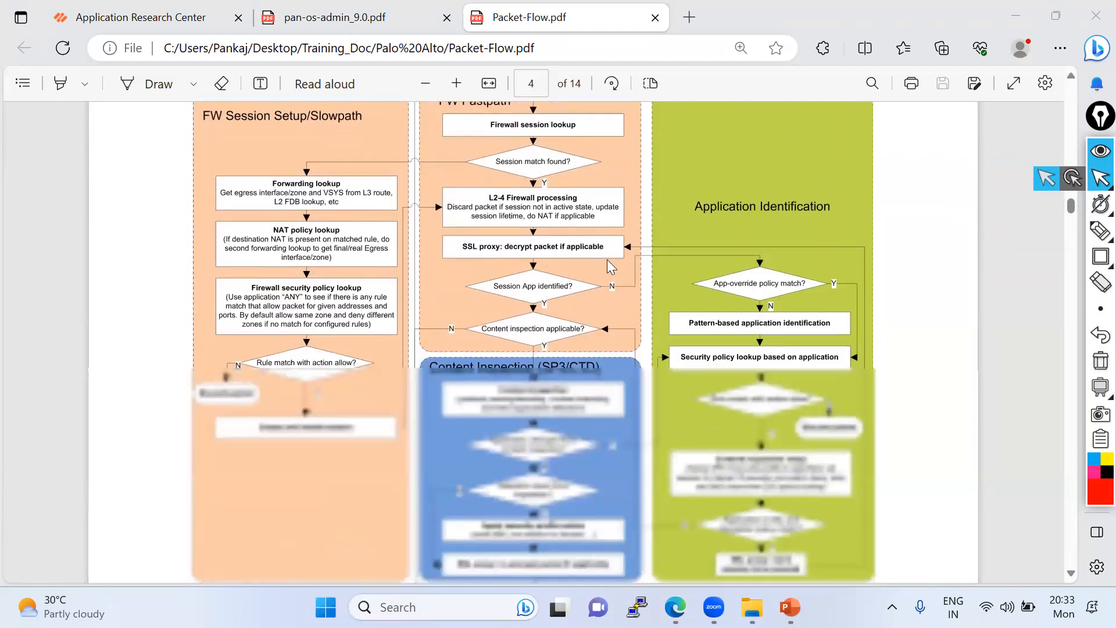
click(1101, 231)
drag(602, 286, 624, 290)
mouse_move(618, 277)
mouse_down()
mouse_move(609, 301)
mouse_move(630, 272)
mouse_move(773, 238)
mouse_move(778, 265)
mouse_up()
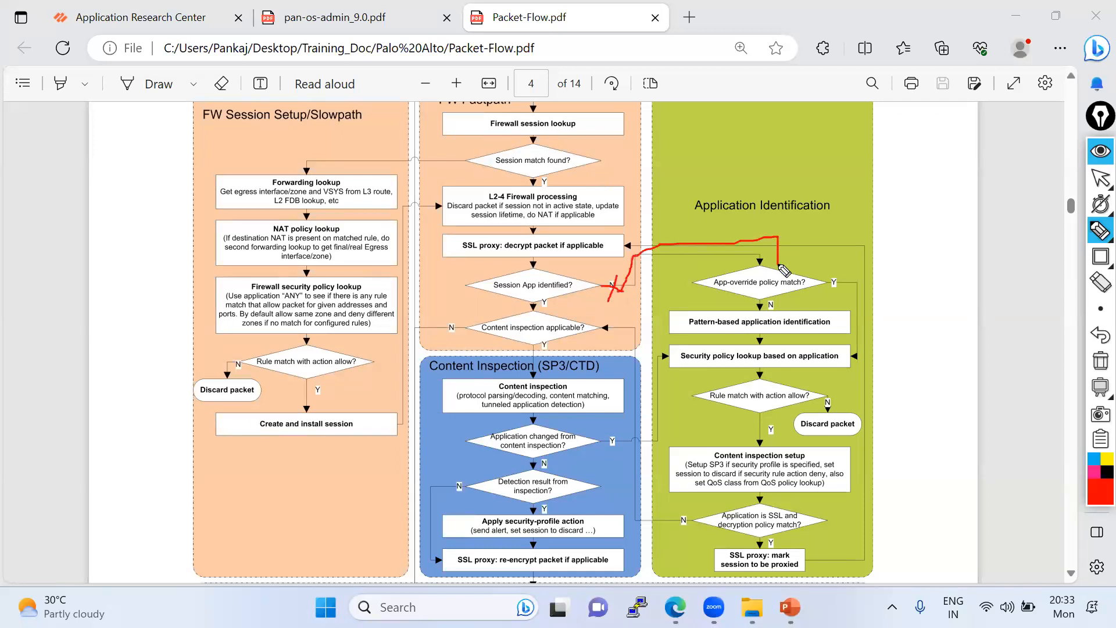
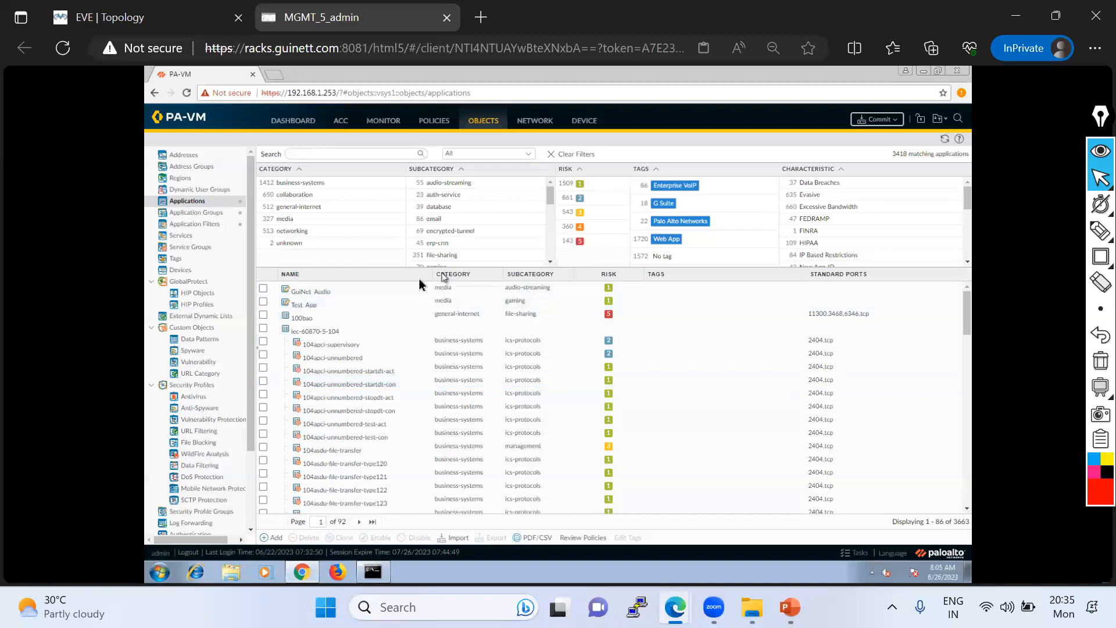
- Open the Social-Media-Allow application group, browse the applications that can be added, and cancel without changing the group
click(204, 227)
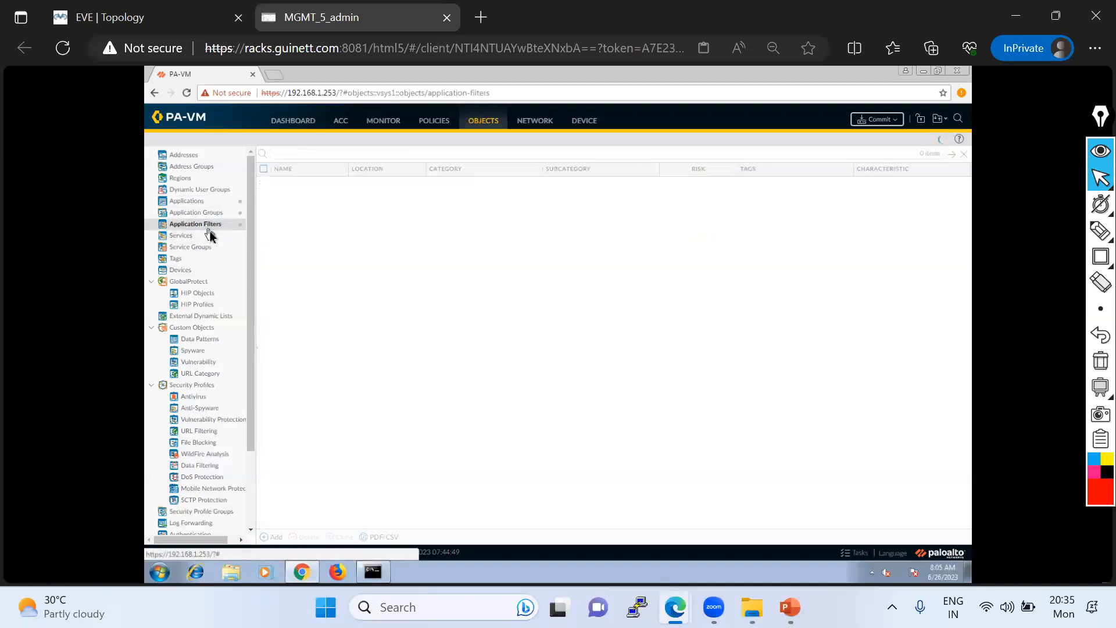
click(204, 215)
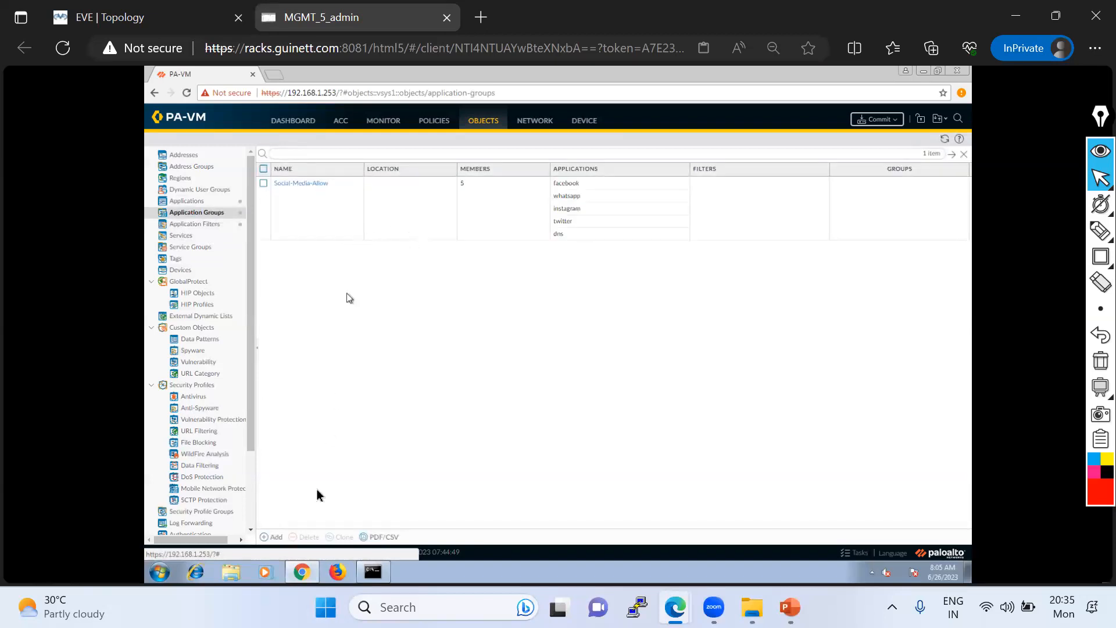
click(288, 185)
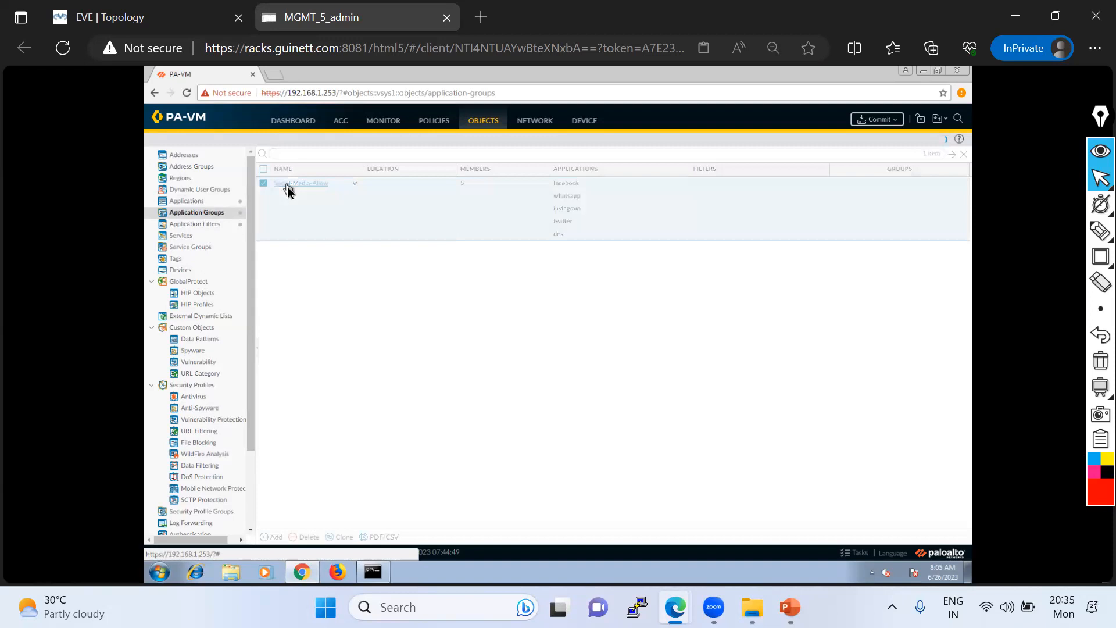
click(508, 395)
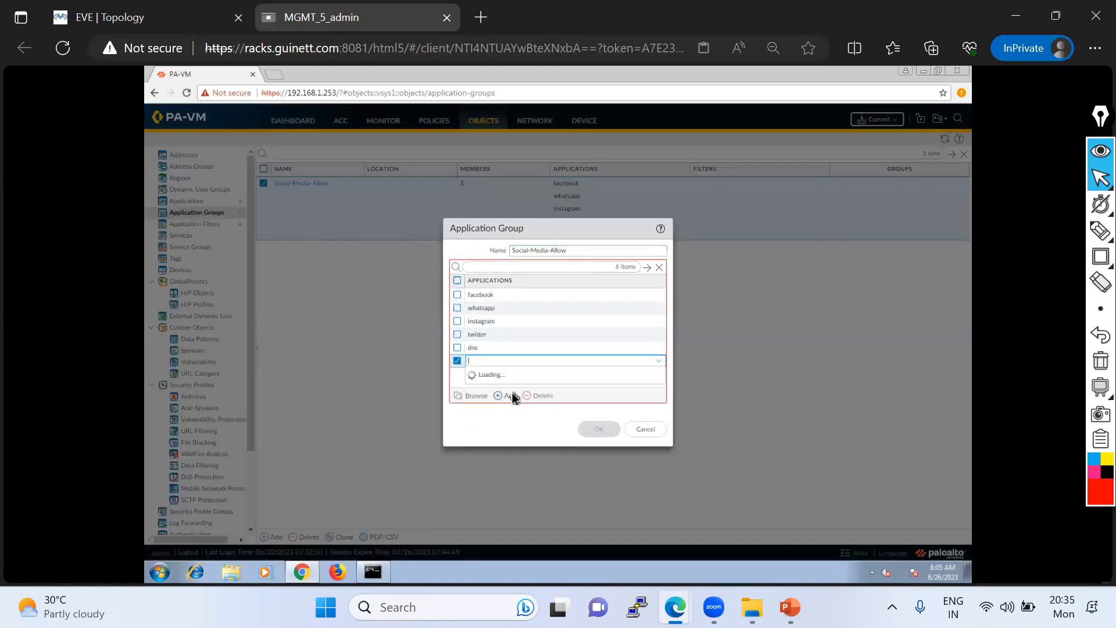
scroll(561, 444, down, 3)
scroll(569, 449, down, 8)
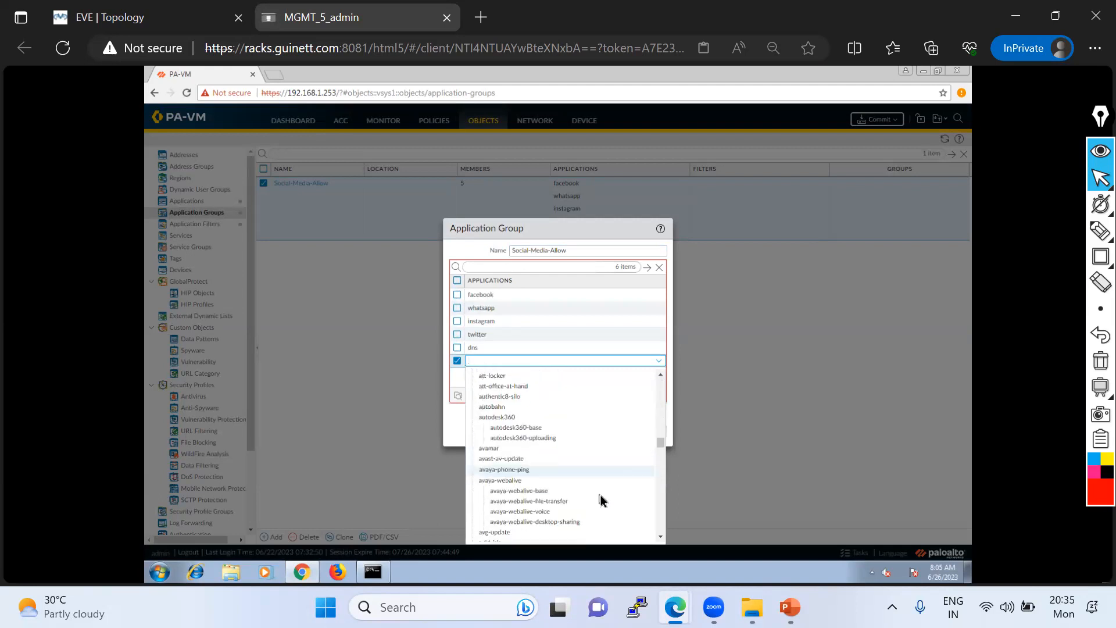
scroll(605, 498, down, 3)
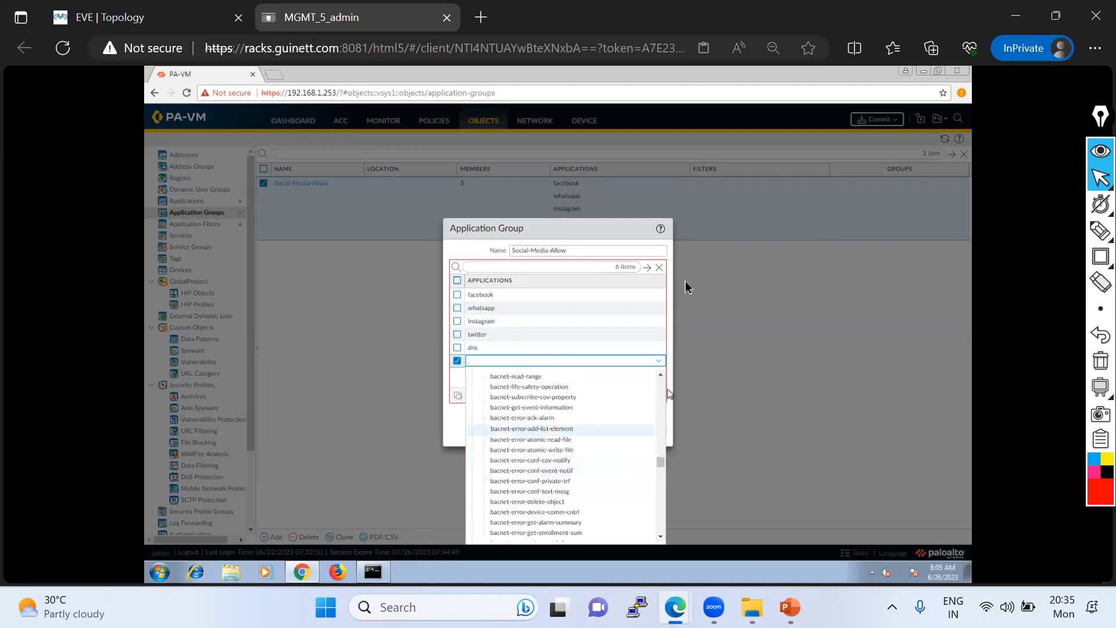
click(538, 224)
click(646, 430)
- Open the Block-Audio-Streaming application filter, show the technology column and look through the first page of its applications
click(200, 225)
click(312, 183)
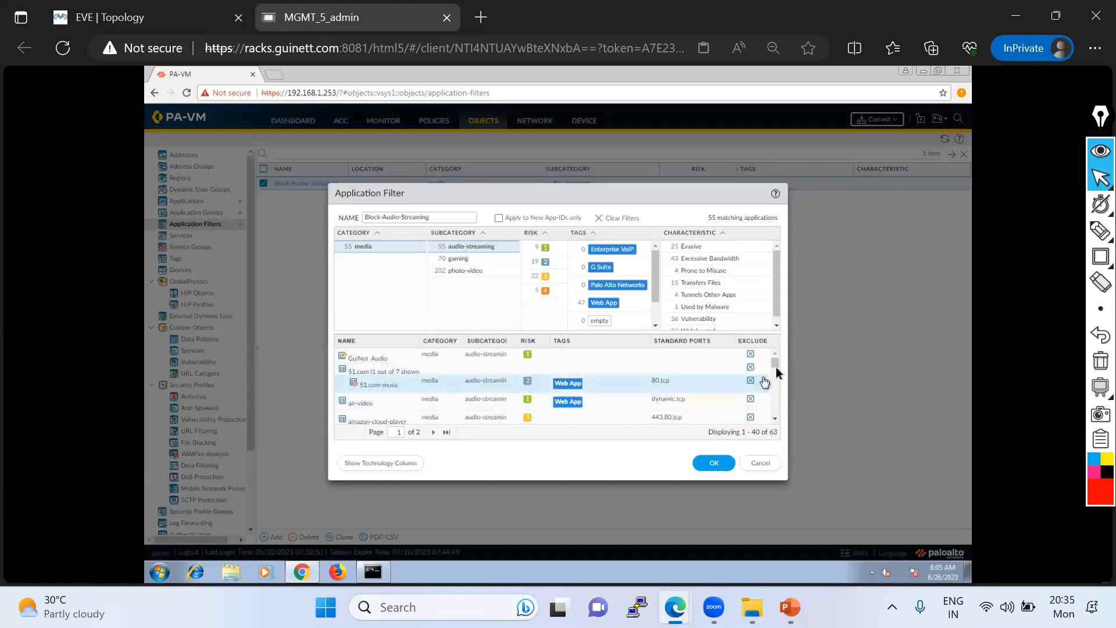
drag(420, 342, 452, 343)
scroll(360, 409, down, 5)
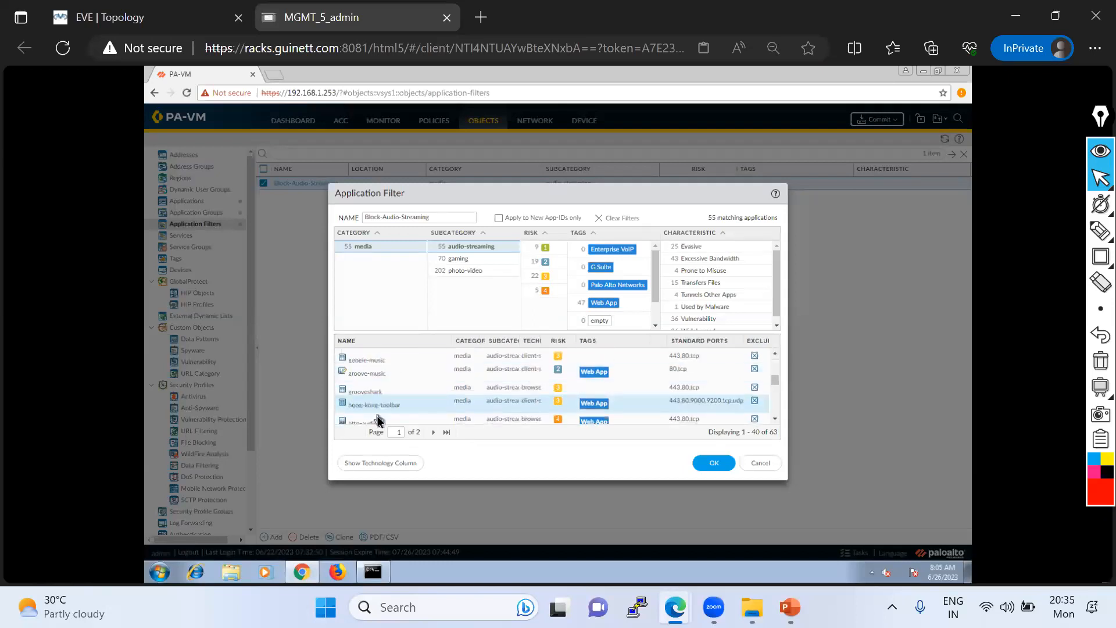
scroll(374, 398, down, 5)
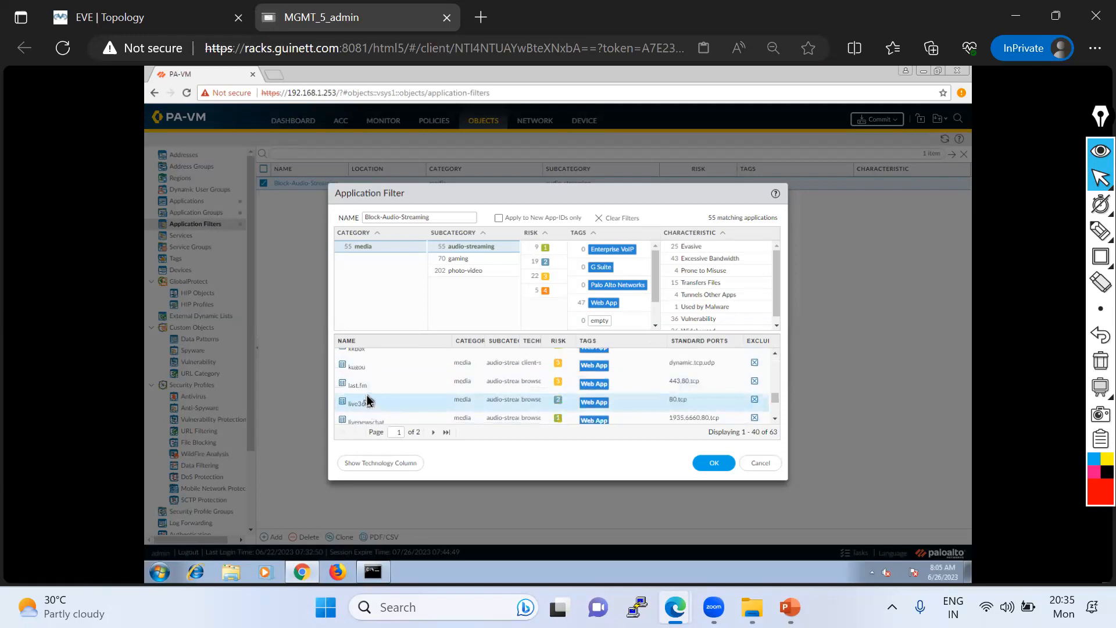
scroll(379, 389, down, 5)
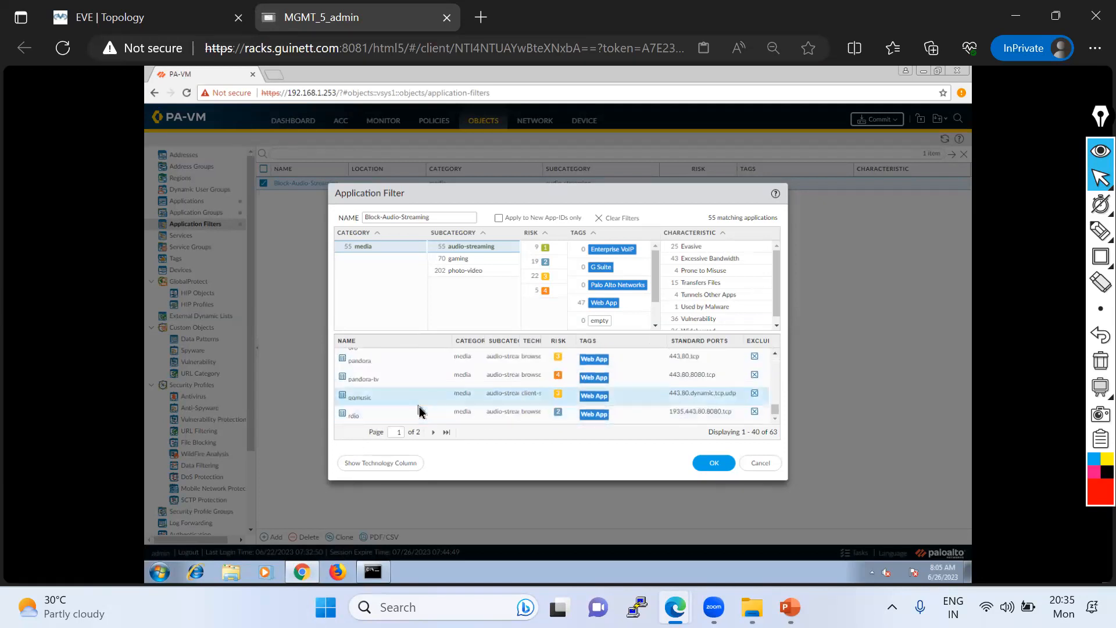
scroll(422, 411, up, 5)
scroll(422, 411, up, 10)
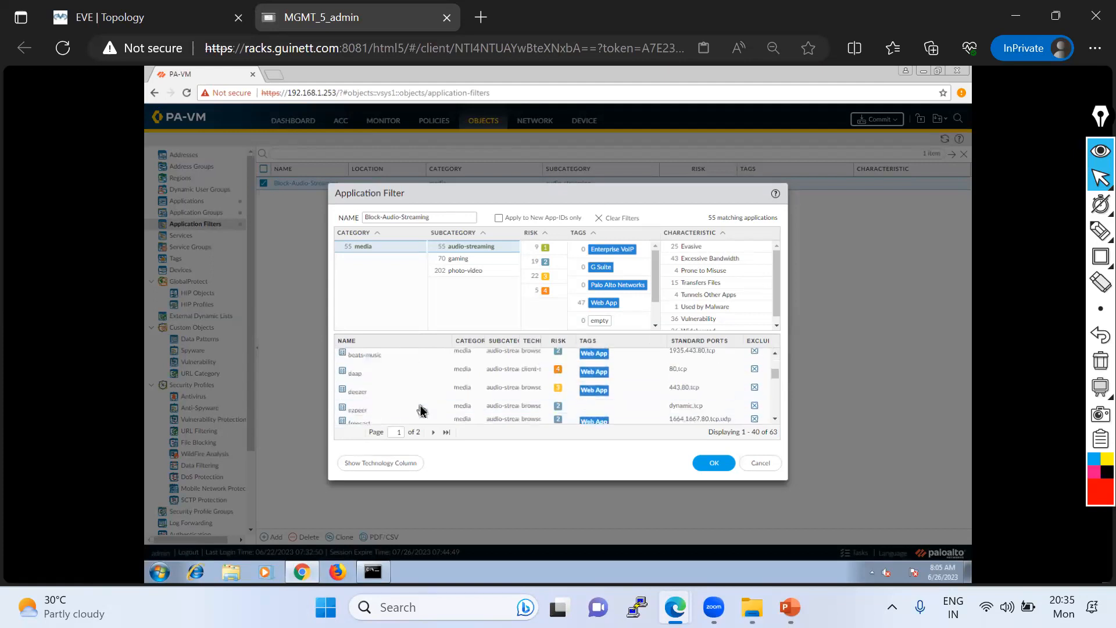
- Look through page 2 of the Block-Audio-Streaming filter's applications and close the filter without changes
click(435, 433)
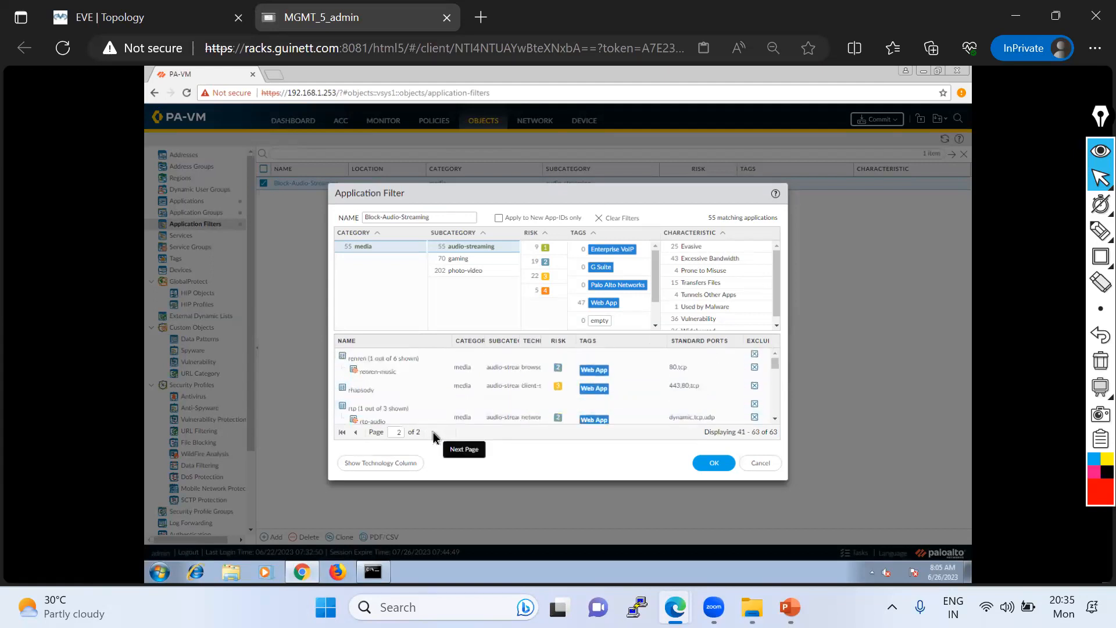
scroll(397, 372, down, 5)
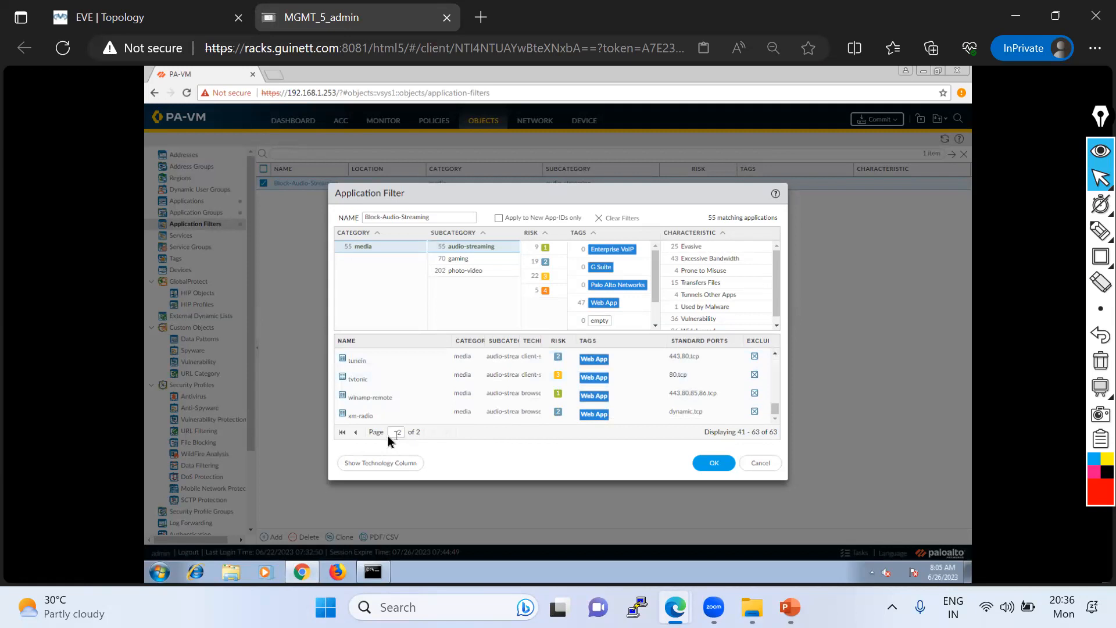
drag(775, 409, 773, 352)
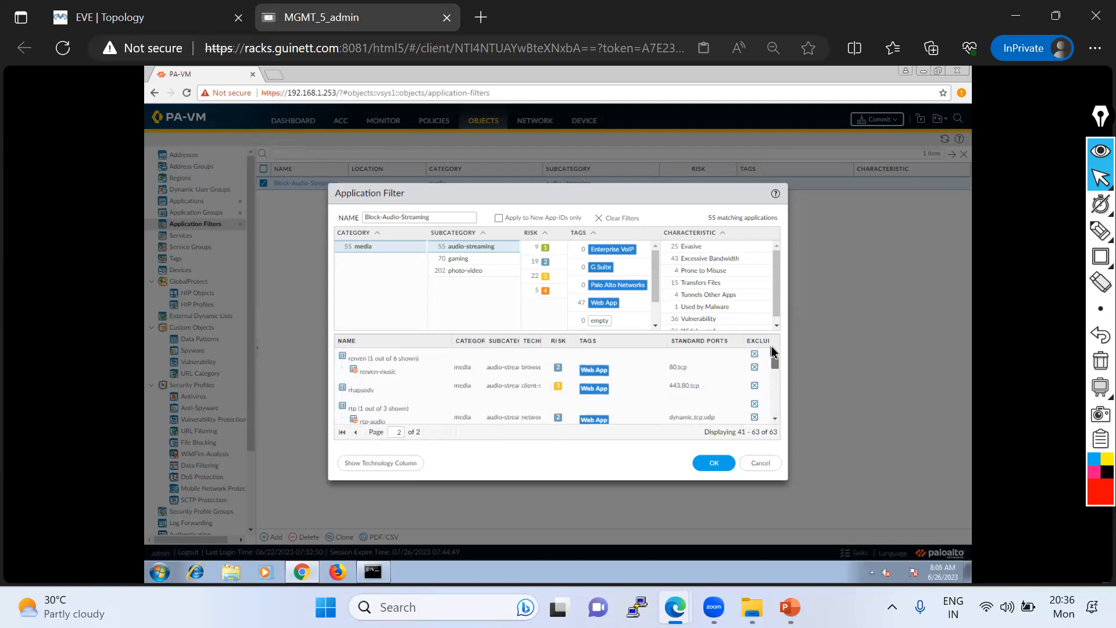
click(759, 464)
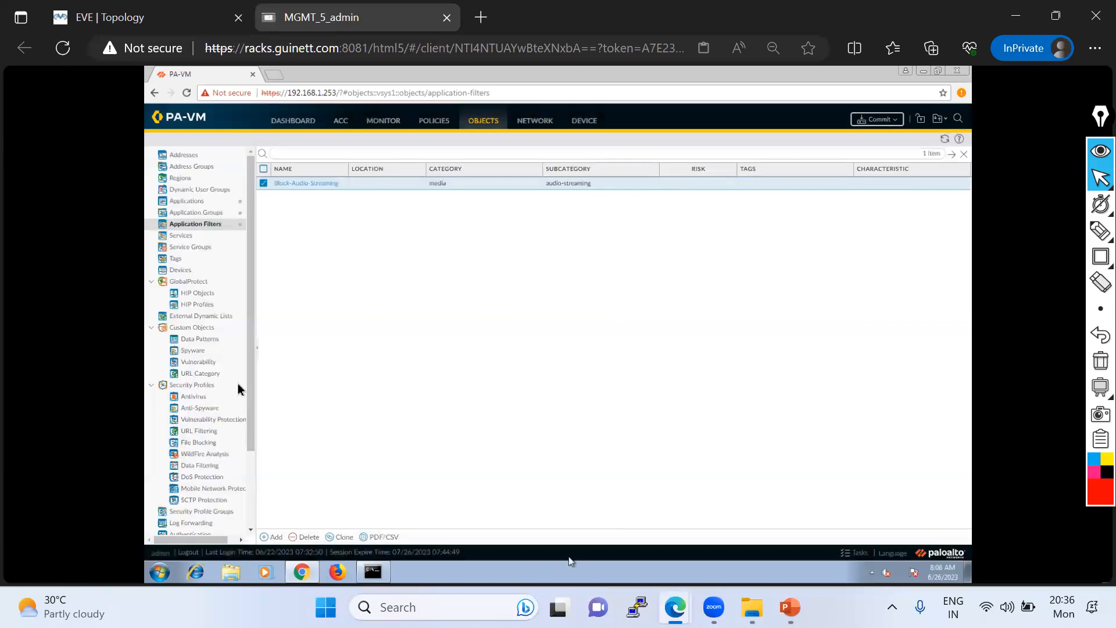
- View the EVE lab topology, then return to the firewall and show its Applications list
click(120, 7)
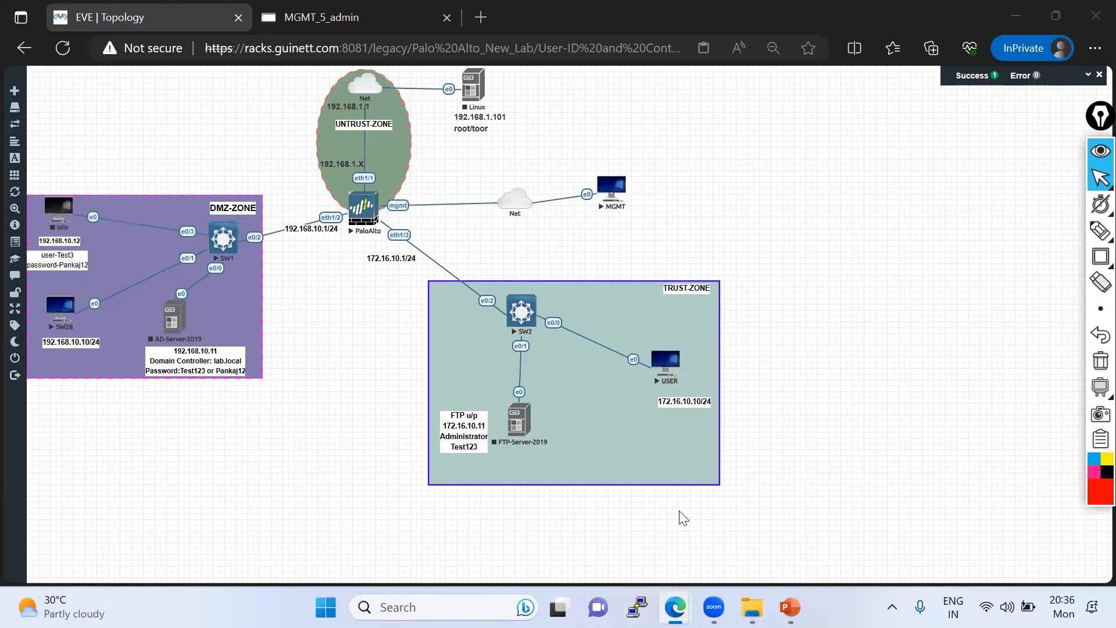
click(353, 18)
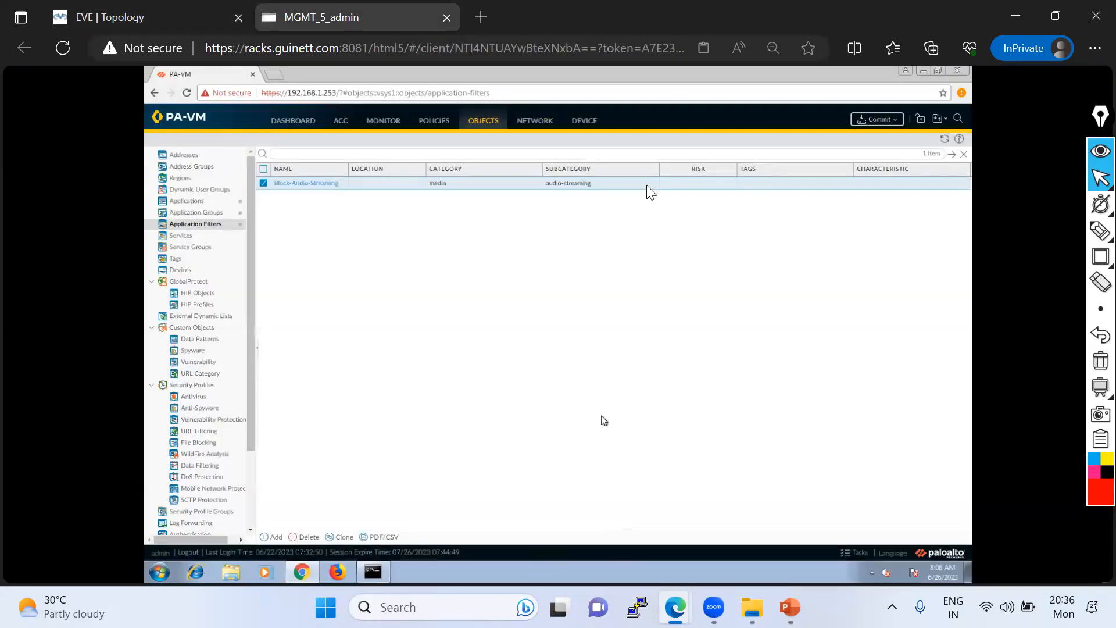
click(203, 212)
click(198, 201)
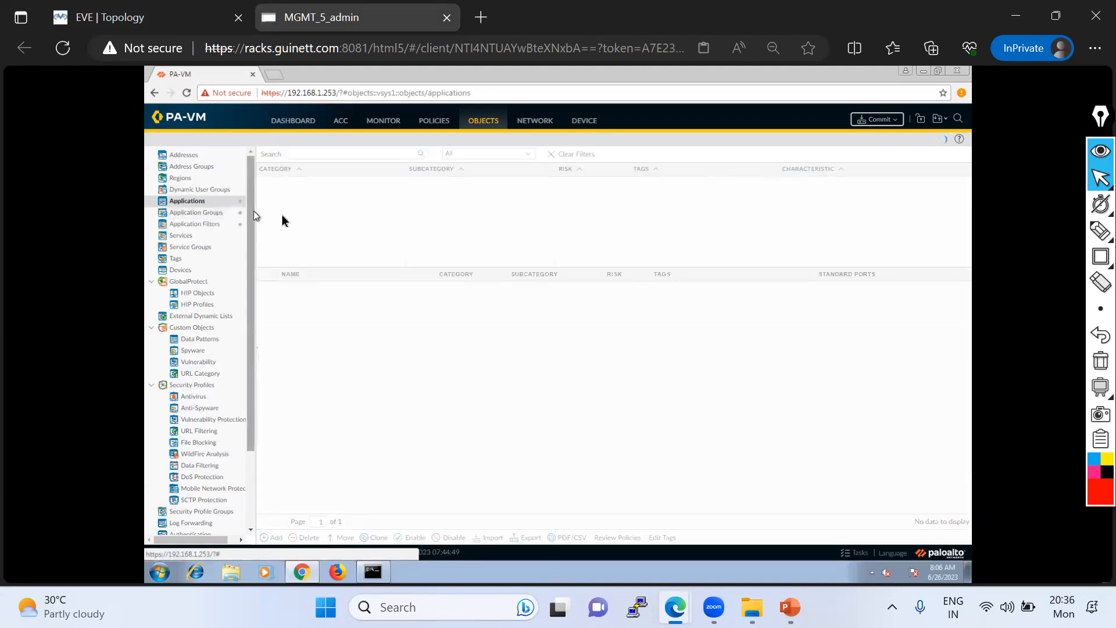
mouse_move(1096, 242)
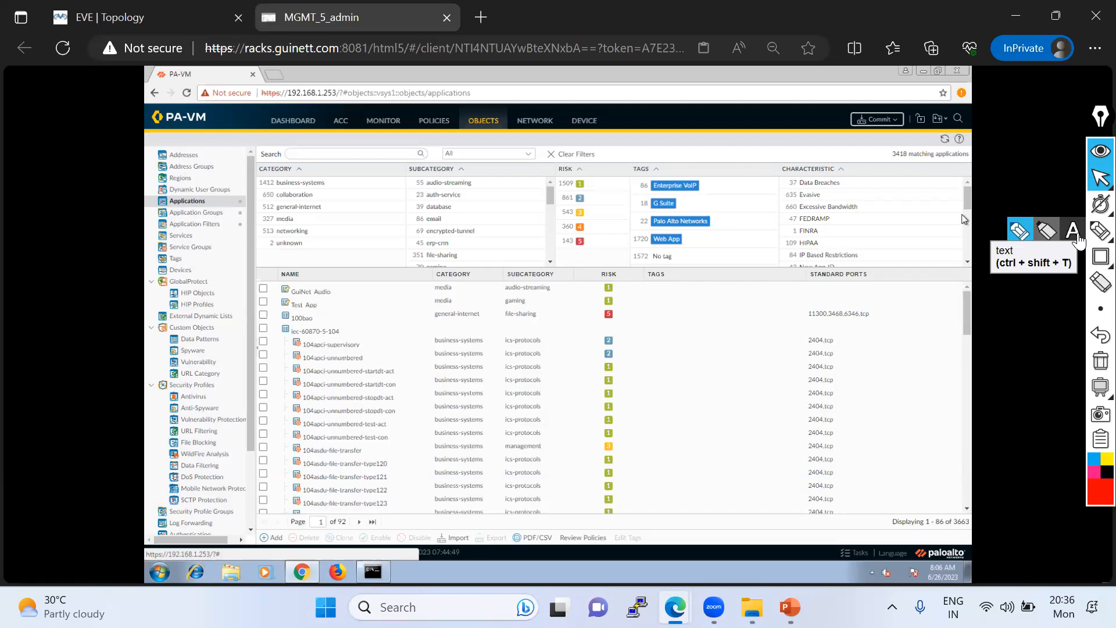
click(1101, 177)
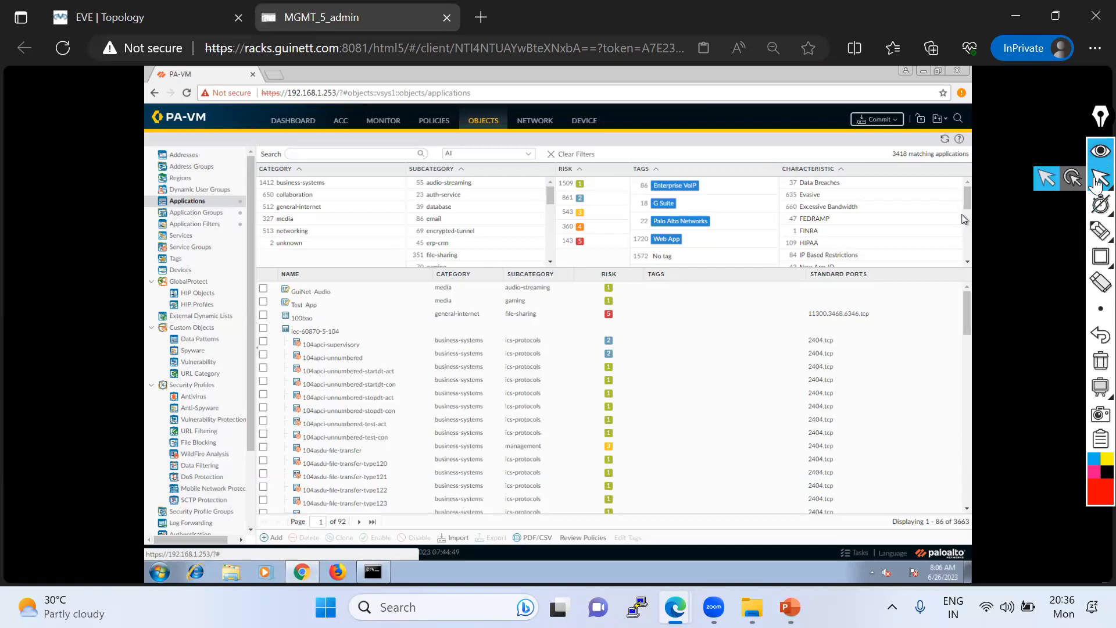
- Show the Security policy rules, draw a pen mark across the default rules, then clear it and return to the normal pointer
click(430, 121)
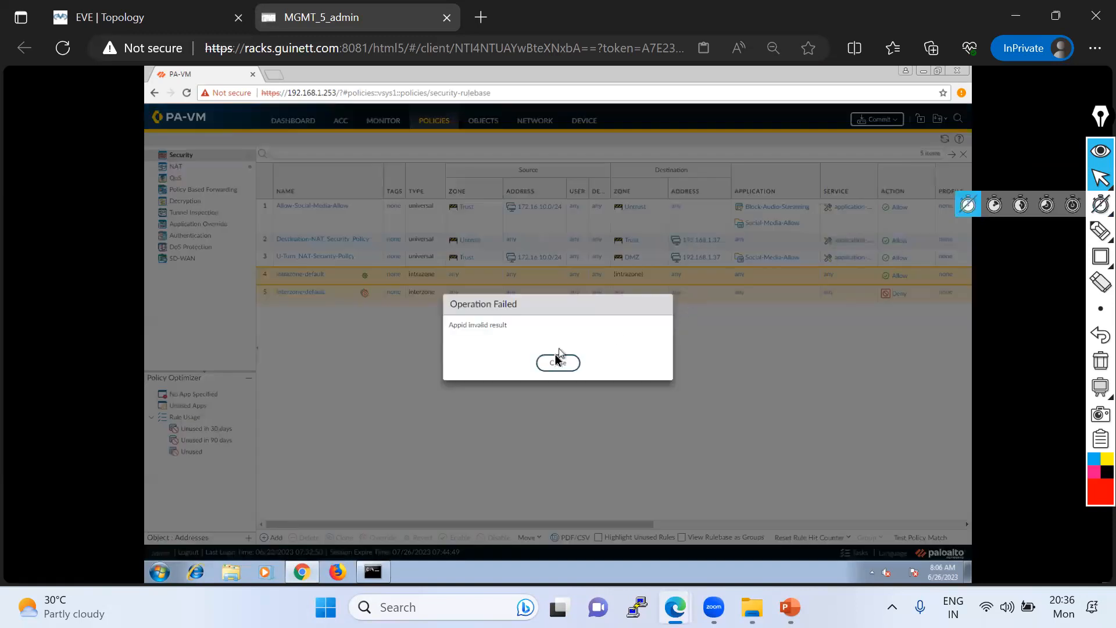
click(556, 361)
click(1100, 230)
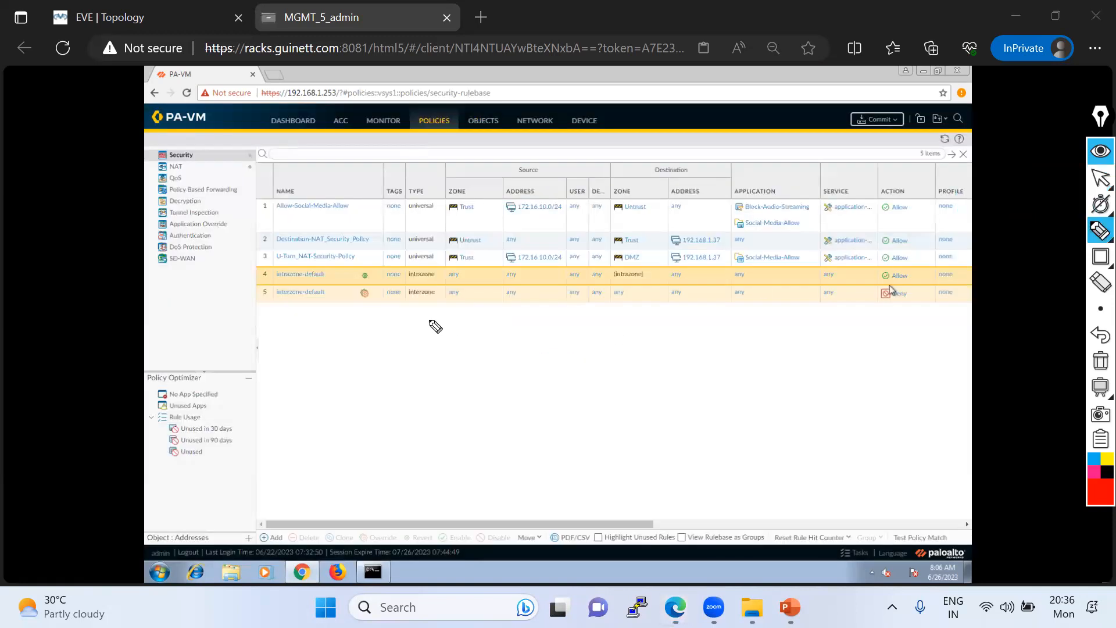
mouse_move(265, 281)
mouse_down()
mouse_move(294, 299)
mouse_move(915, 314)
mouse_move(900, 291)
mouse_move(921, 314)
mouse_move(975, 256)
mouse_up()
mouse_move(1097, 383)
click(1101, 360)
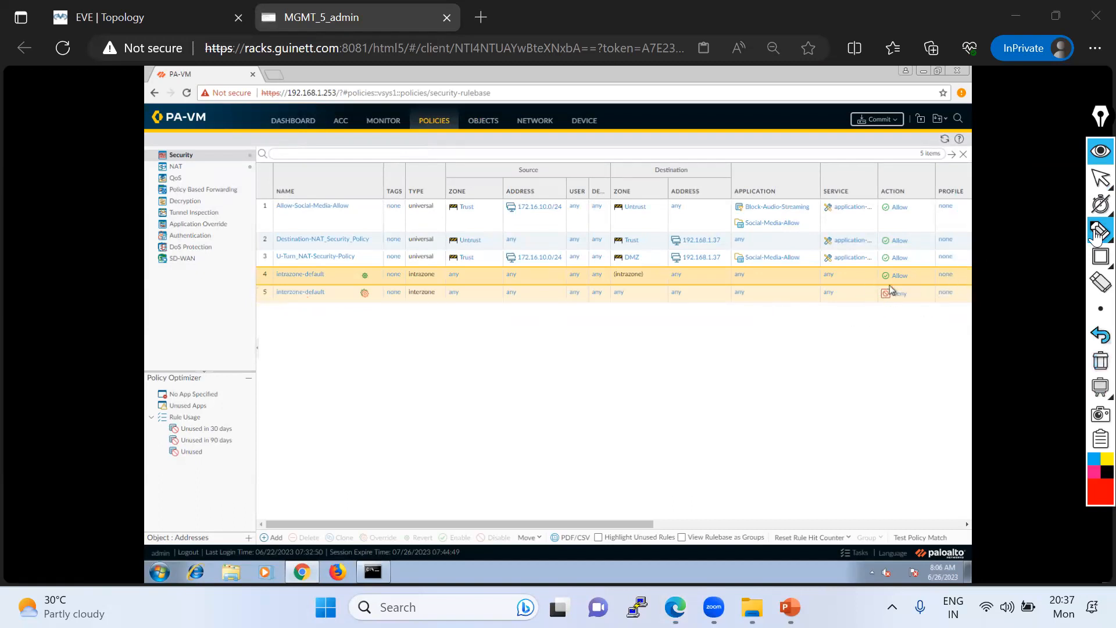
click(1100, 179)
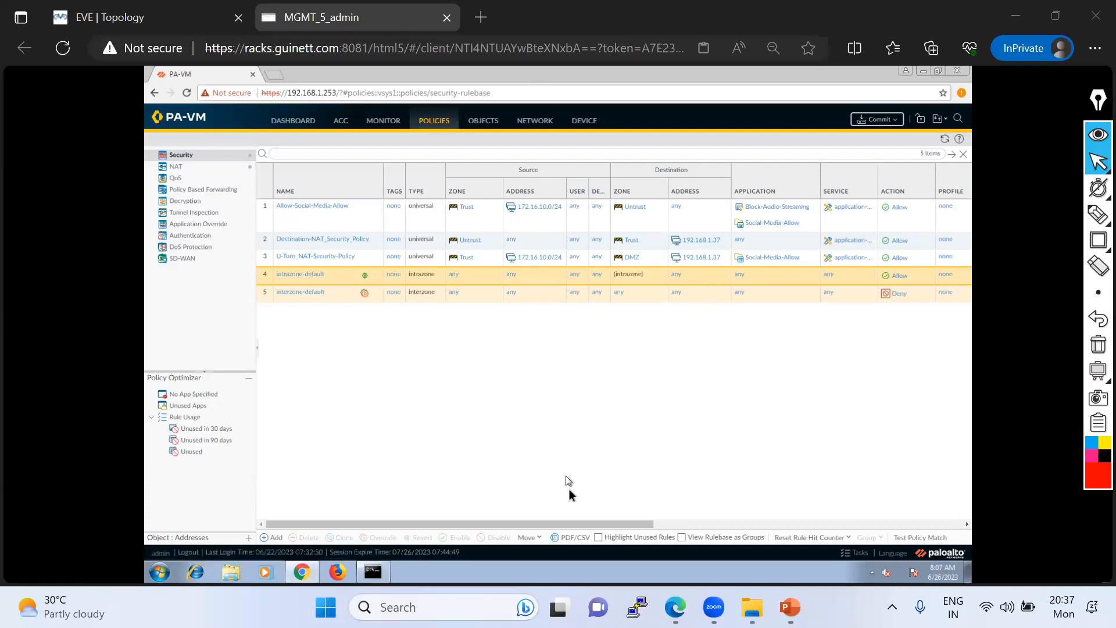
- Switch to Applipedia, search for "faceboo" and look through the applications nested under facebook
key(alt+Tab)
click(204, 29)
click(229, 151)
text(faceboo)
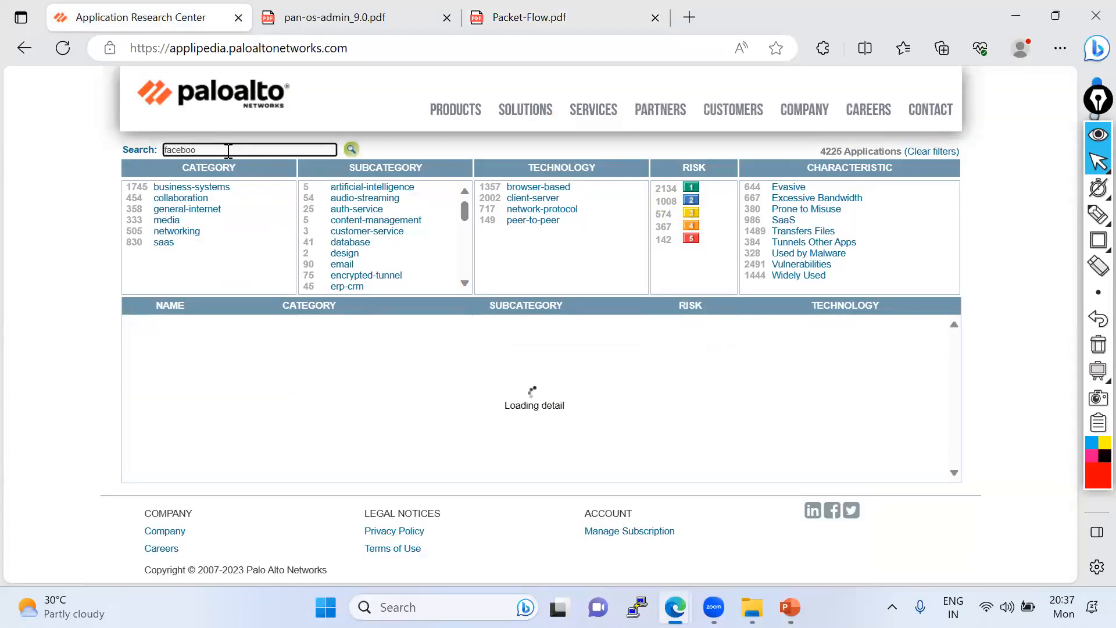
scroll(202, 349, down, 2)
scroll(222, 446, down, 2)
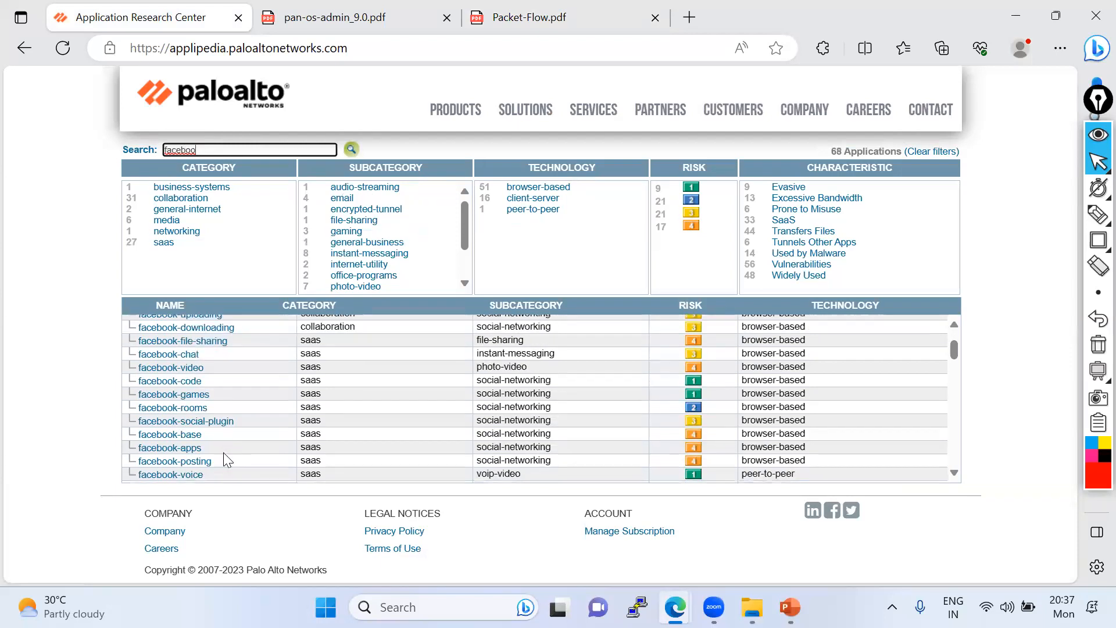
scroll(200, 457, up, 2)
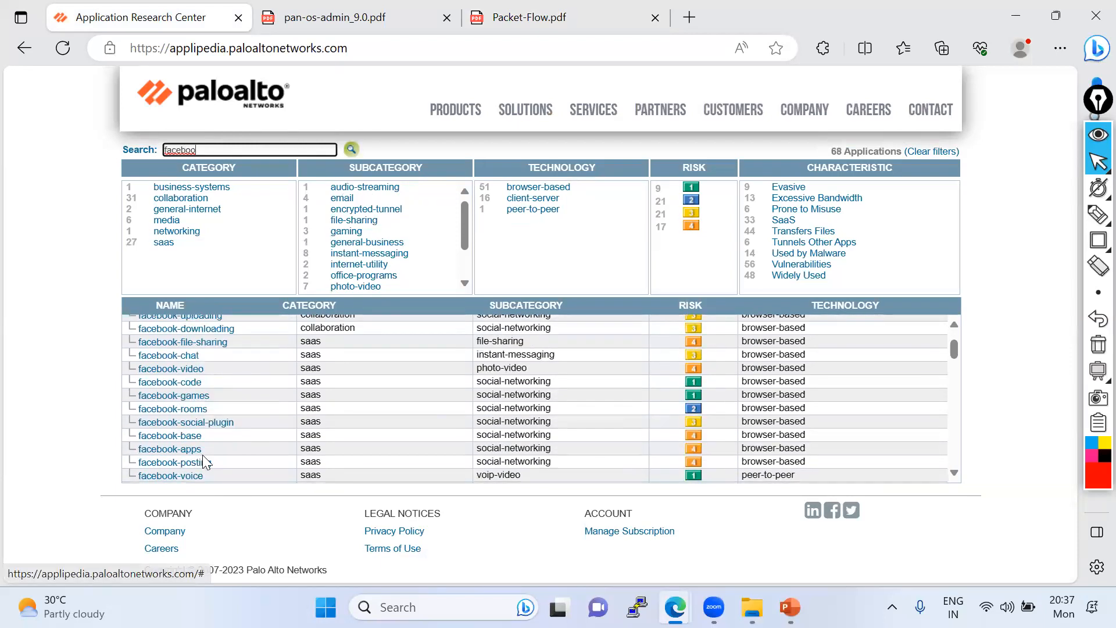
scroll(204, 460, up, 1)
- Open the details of facebook-uploading and highlight facebook-base and facebook-posting under Depends on Applications
click(176, 344)
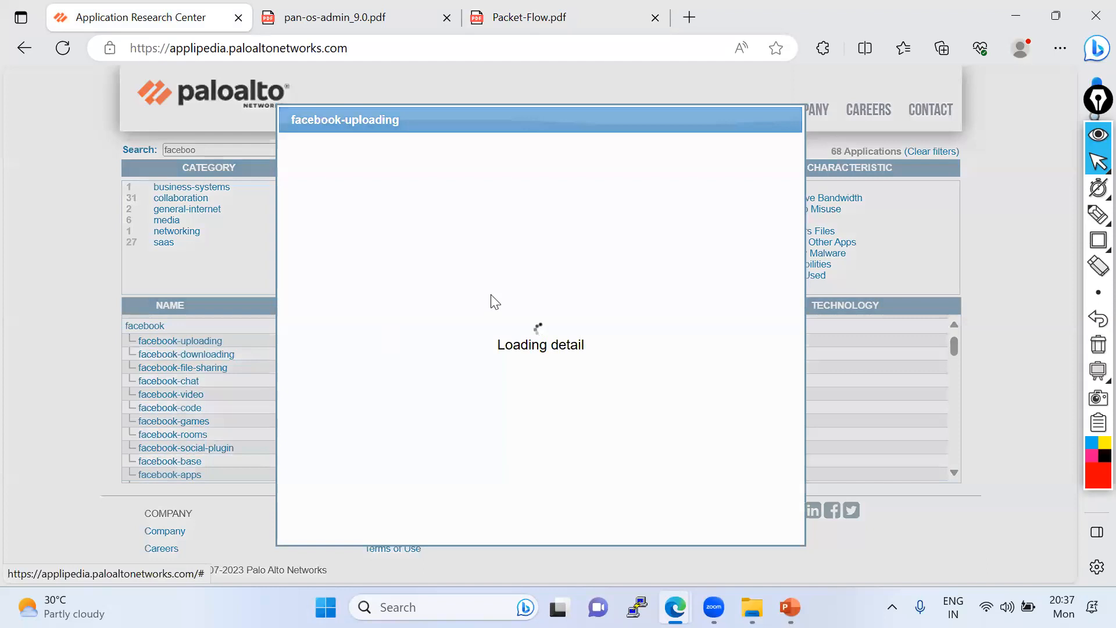
drag(305, 267, 464, 271)
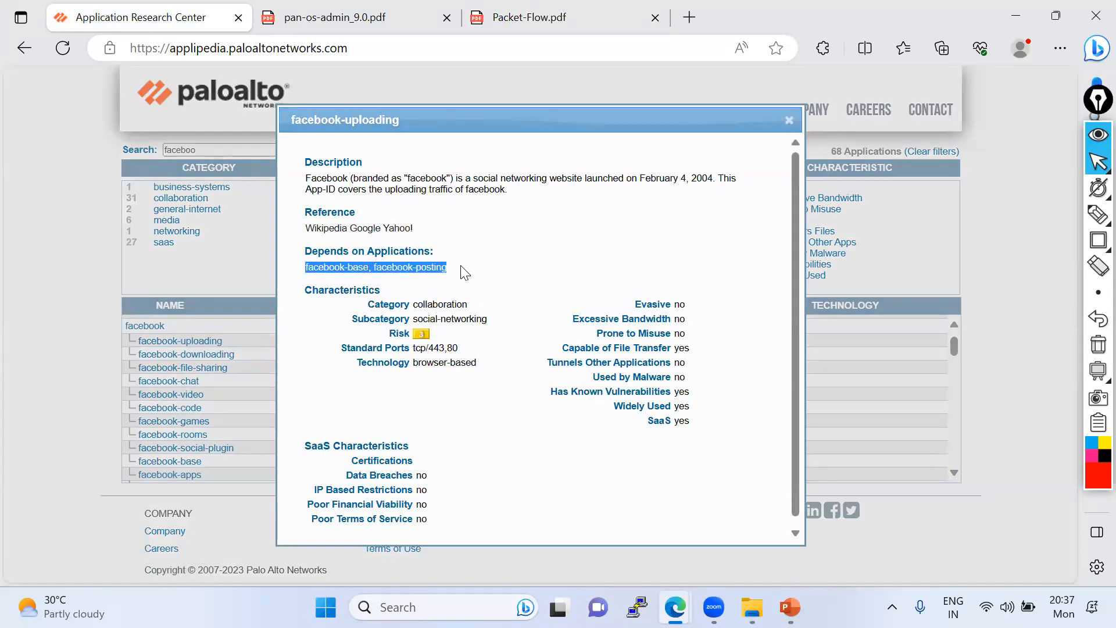
click(463, 282)
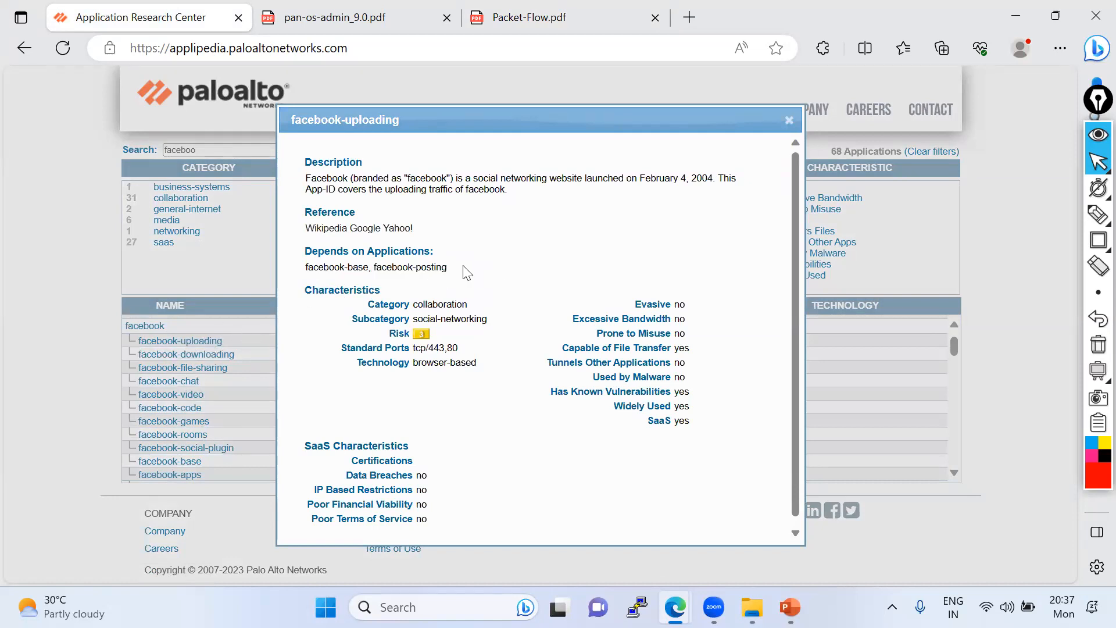
triple_click(307, 254)
click(396, 277)
drag(375, 267, 480, 272)
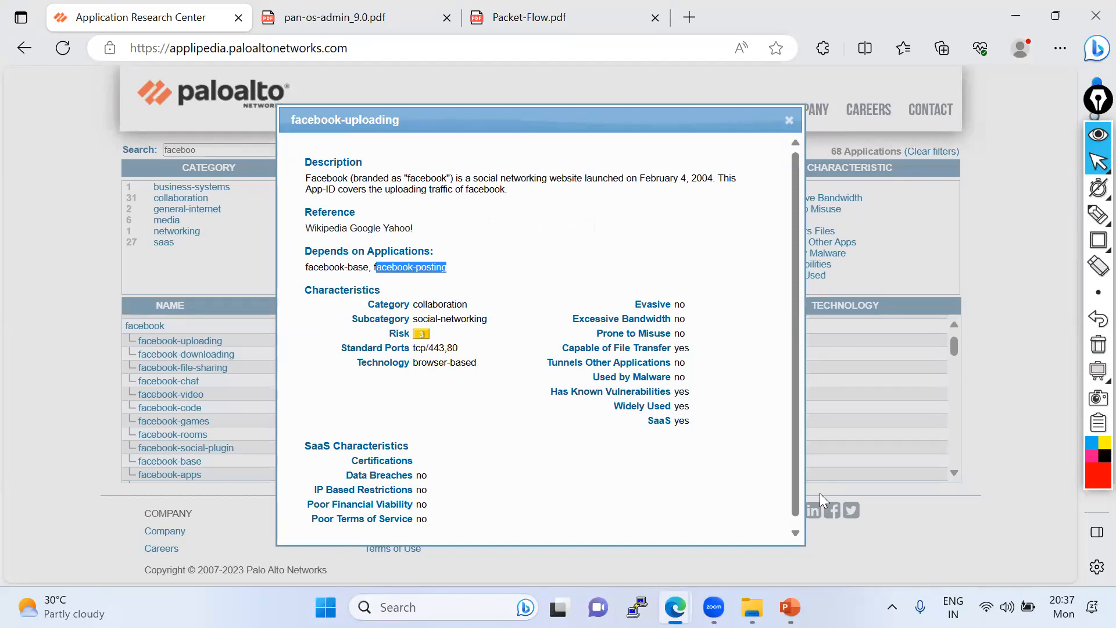
- Close the facebook-uploading details, check the remaining facebook applications and switch back to the firewall's Security policy rules
click(789, 120)
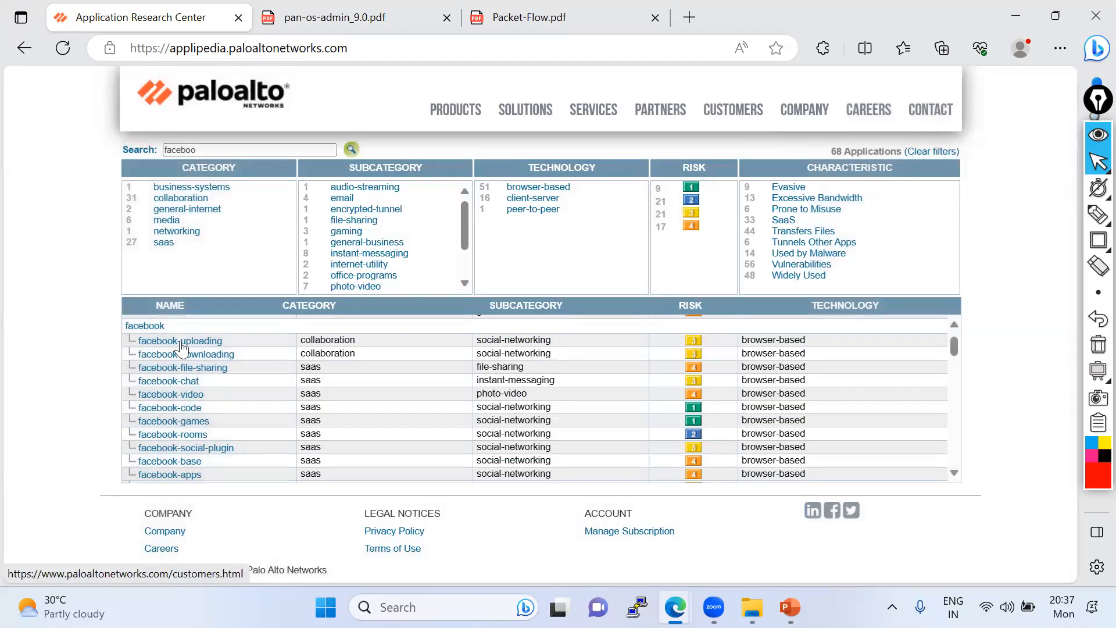
scroll(189, 444, down, 1)
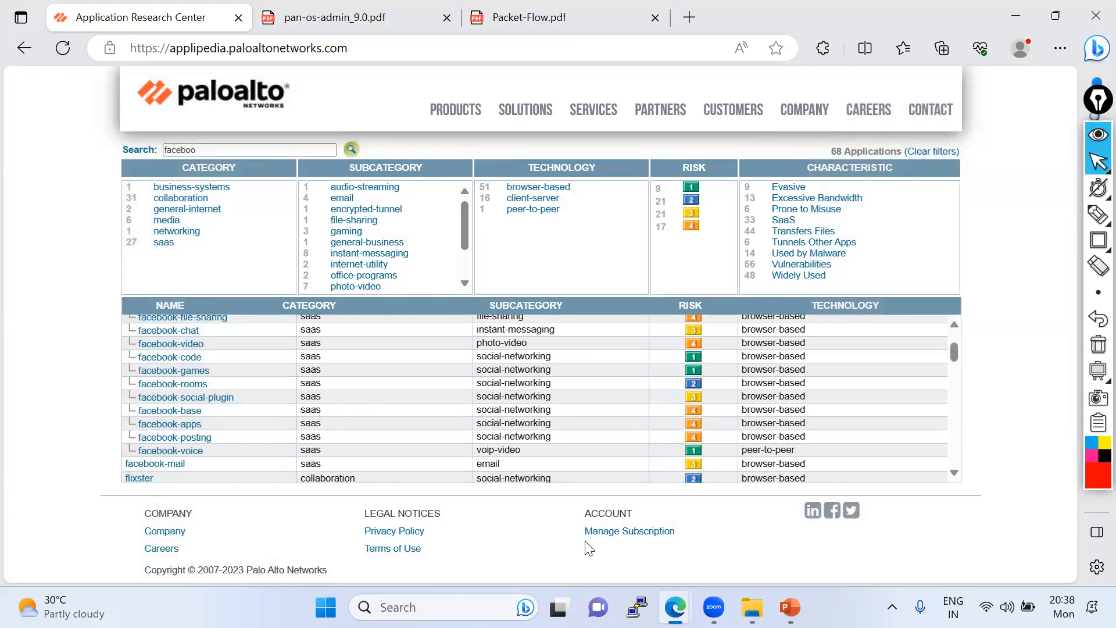
key(alt+Tab)
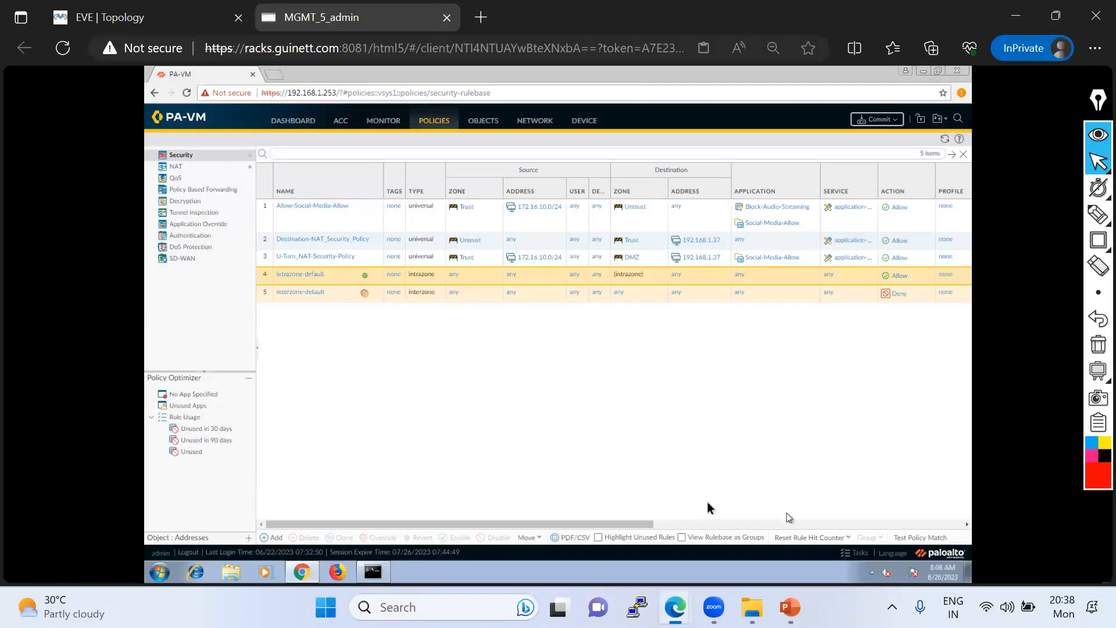